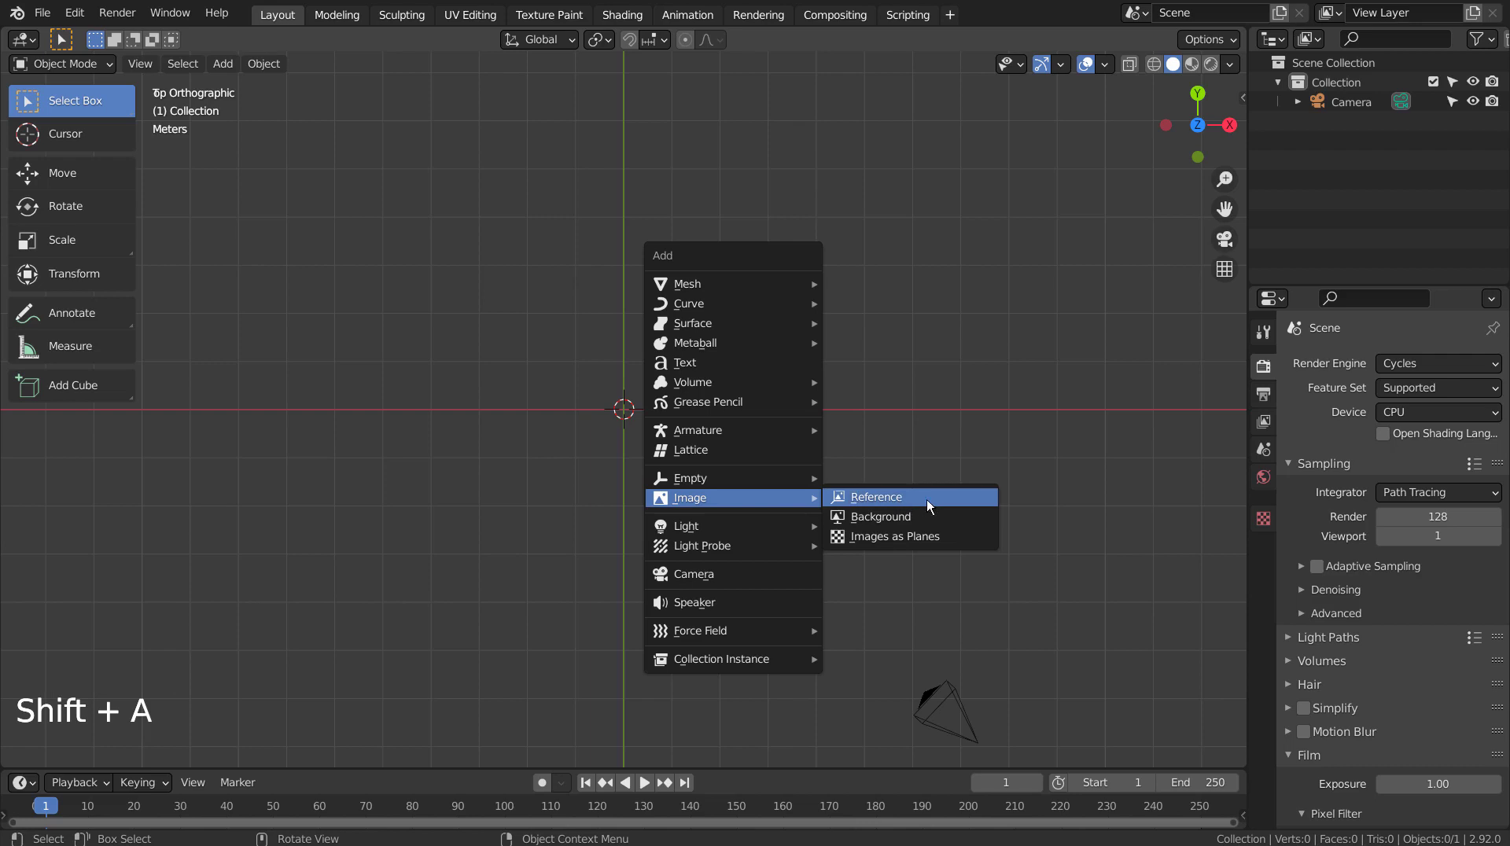
Add the green layered landscape picture as a reference image and zoom in on it.
left_click(926, 498)
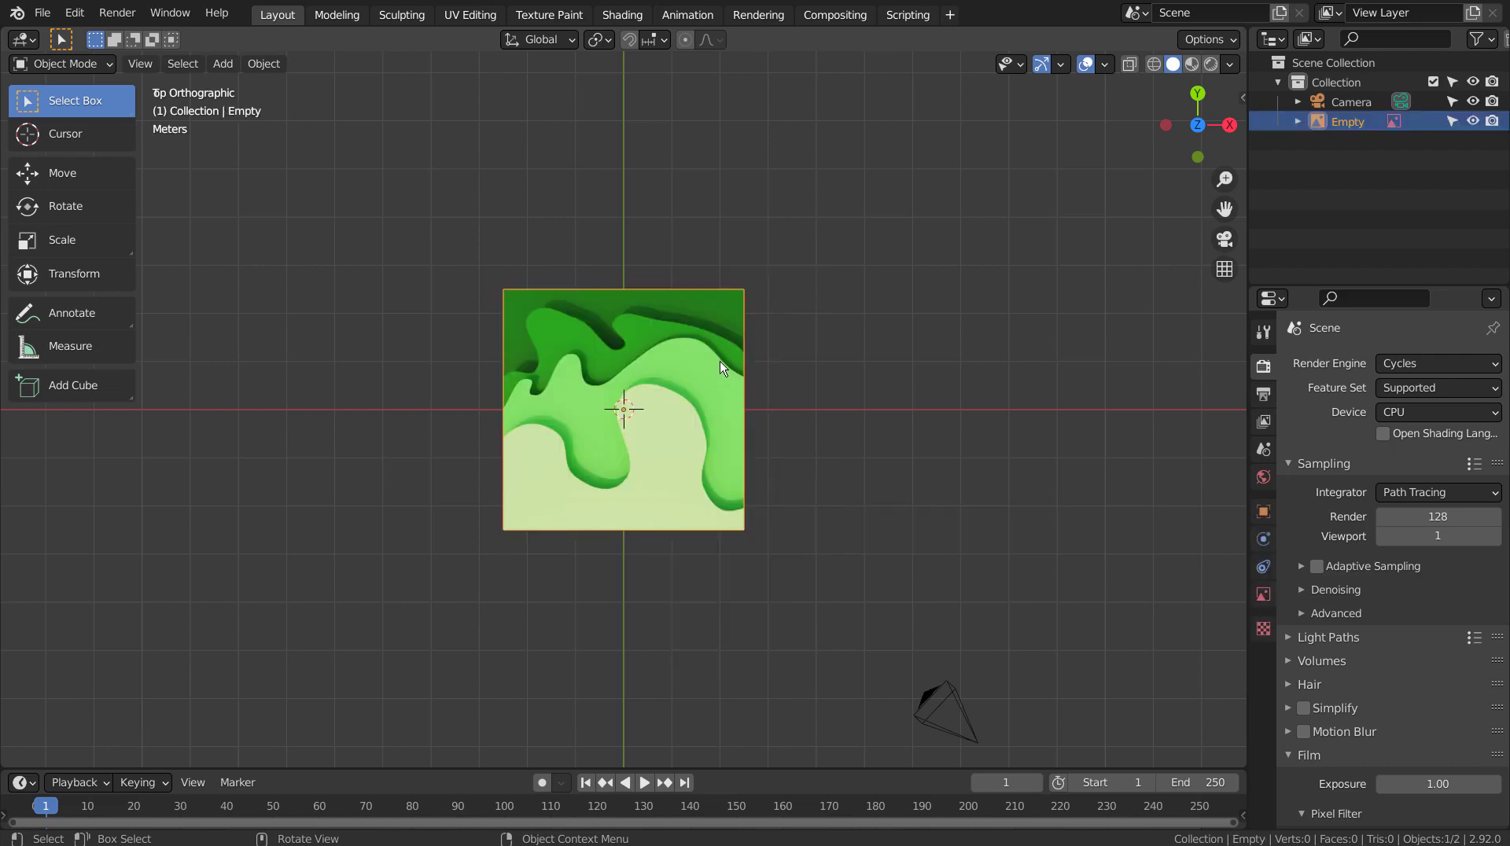
scroll(722, 366, "up", 4)
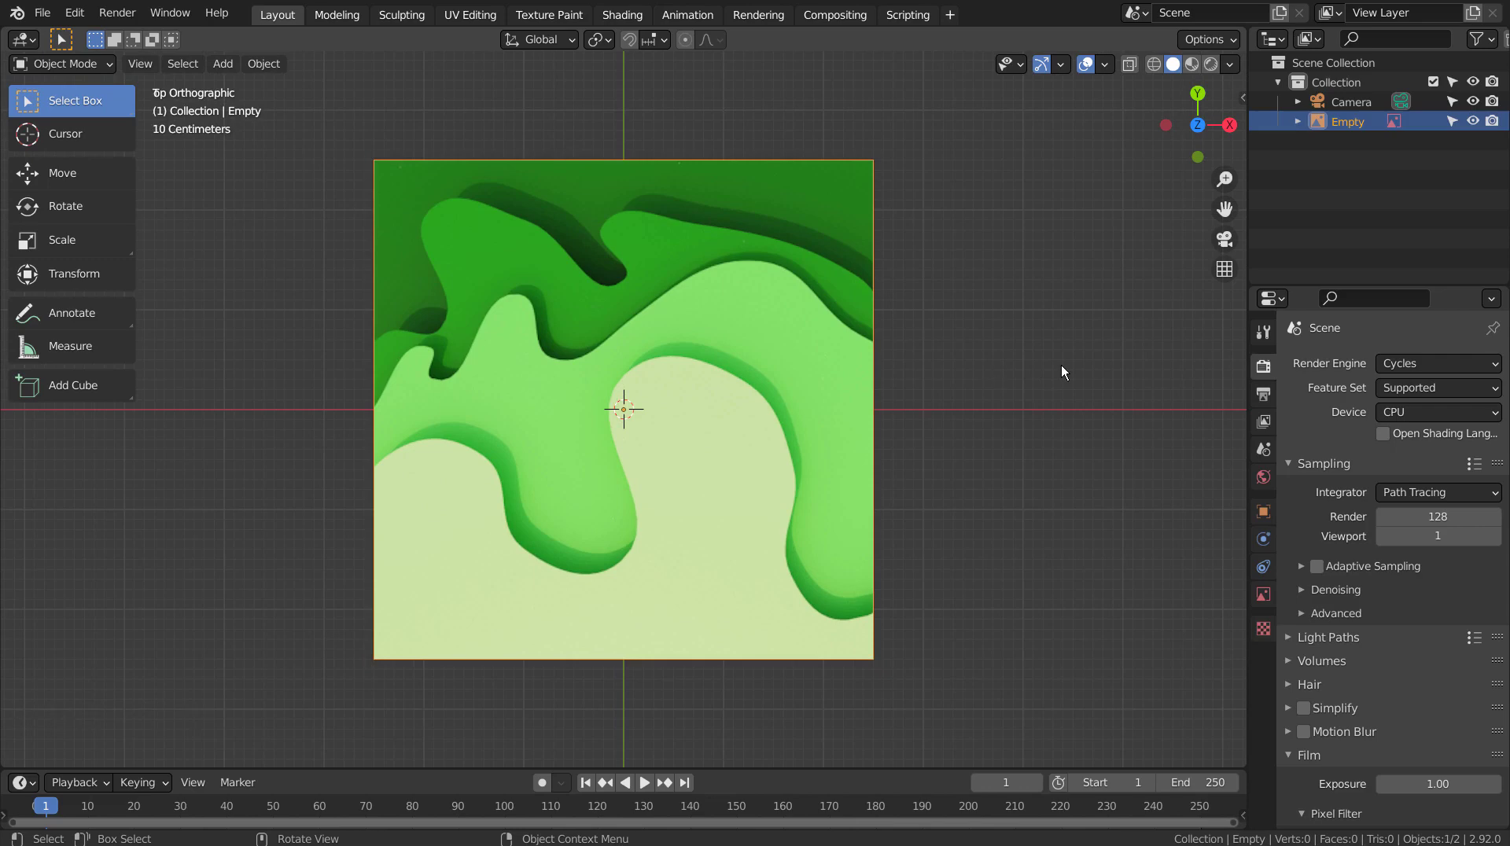
Open the reference image's Object Data settings, keeping it selectable and selected.
left_click(1452, 120)
left_click(672, 333)
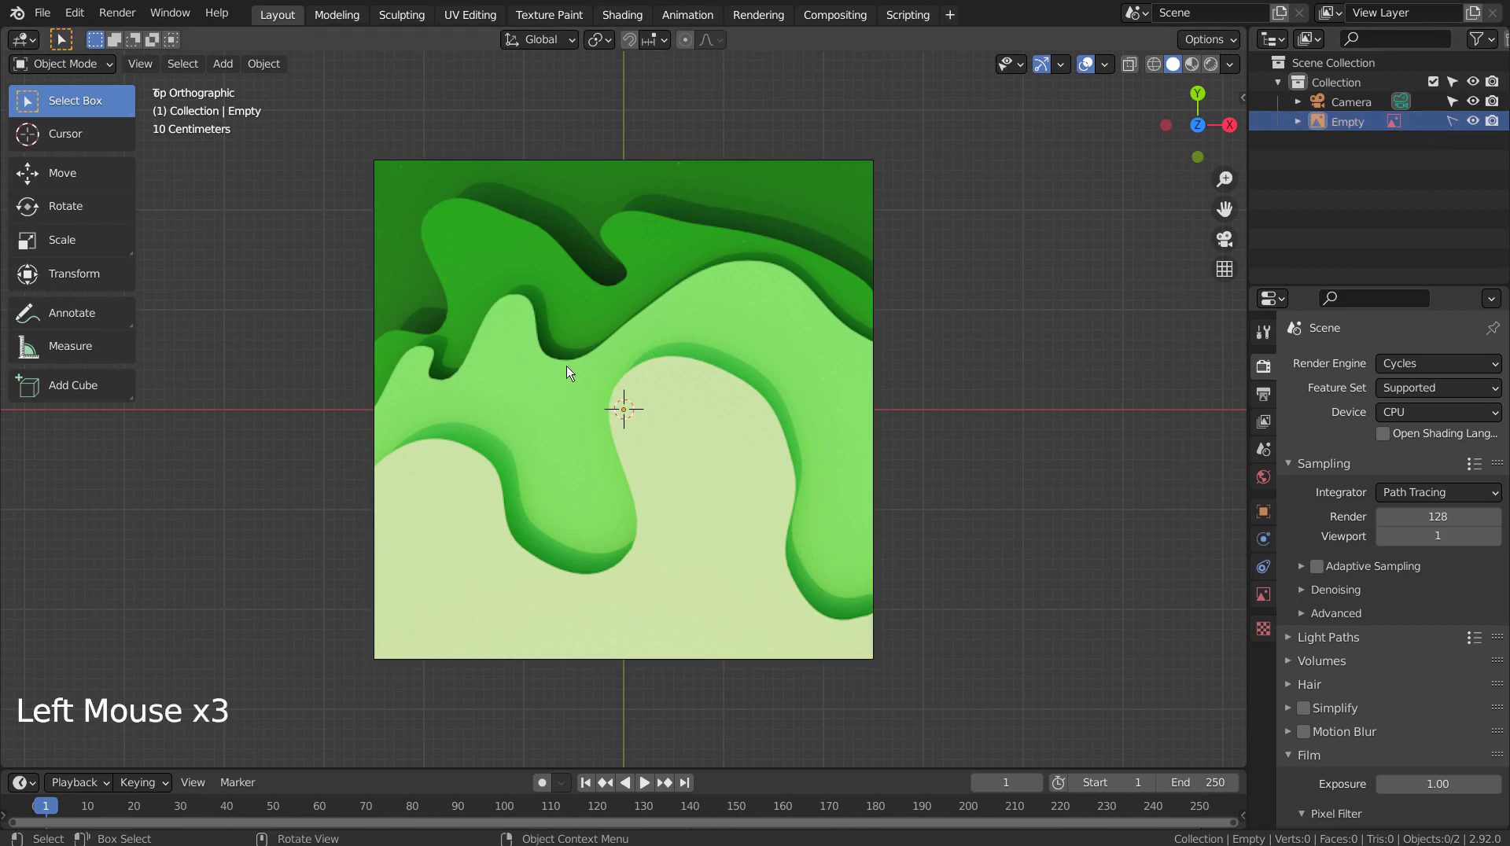
left_click(1262, 595)
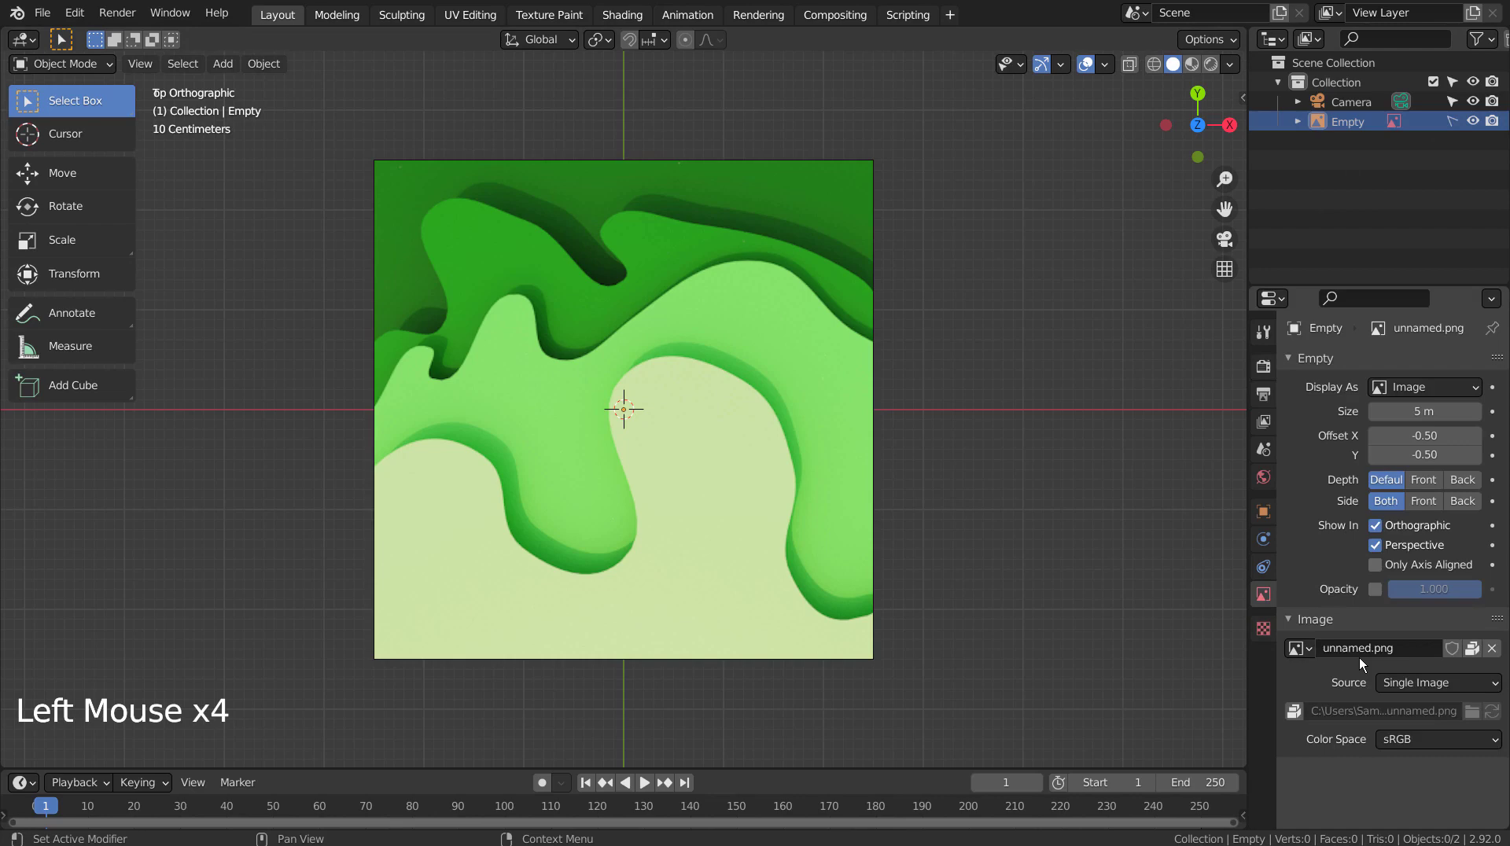
left_click(721, 508)
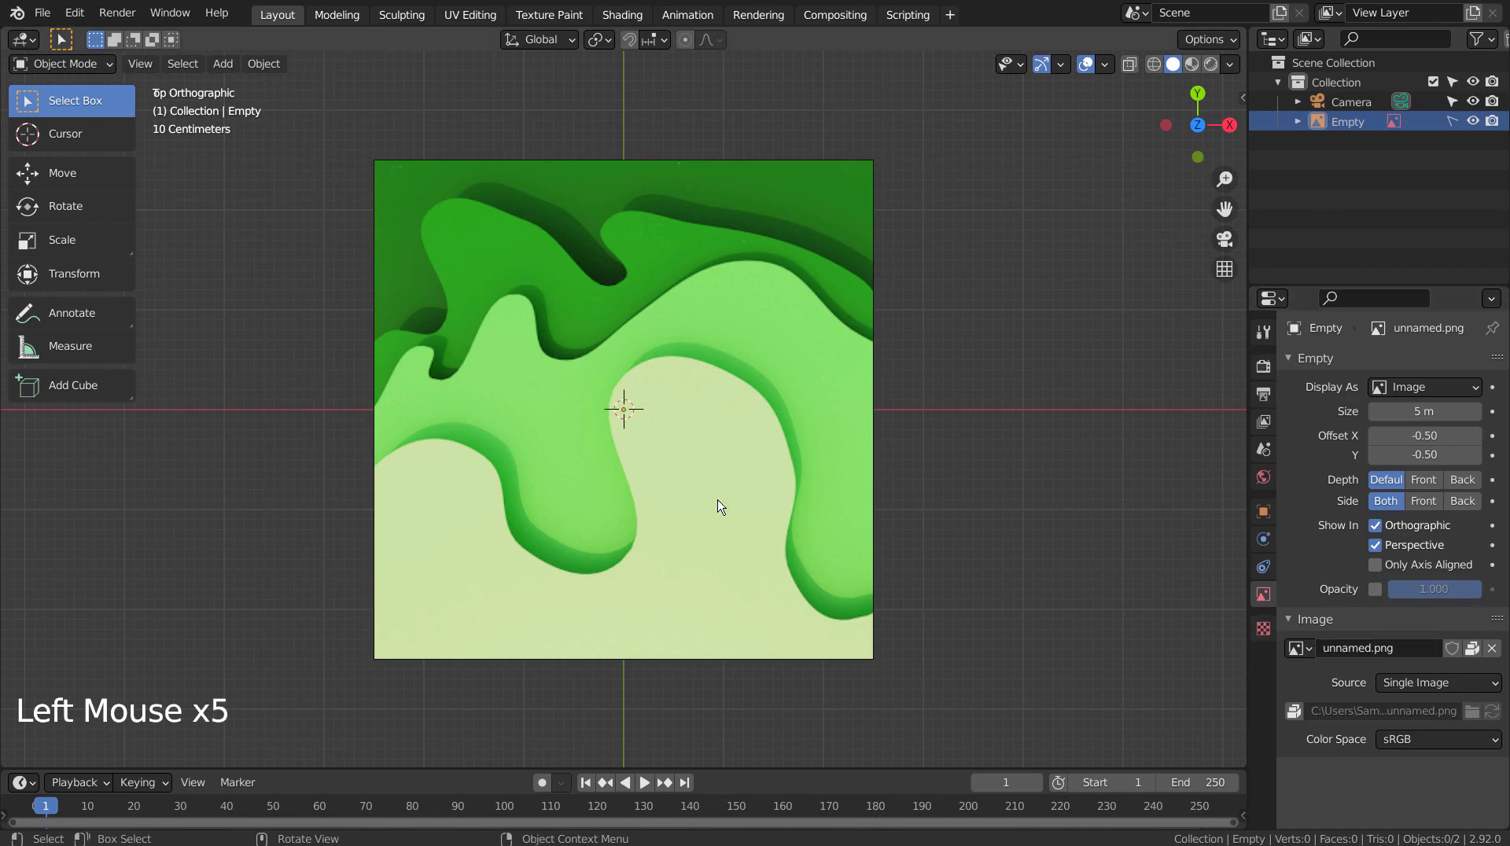
left_click(1452, 121)
left_click(743, 535)
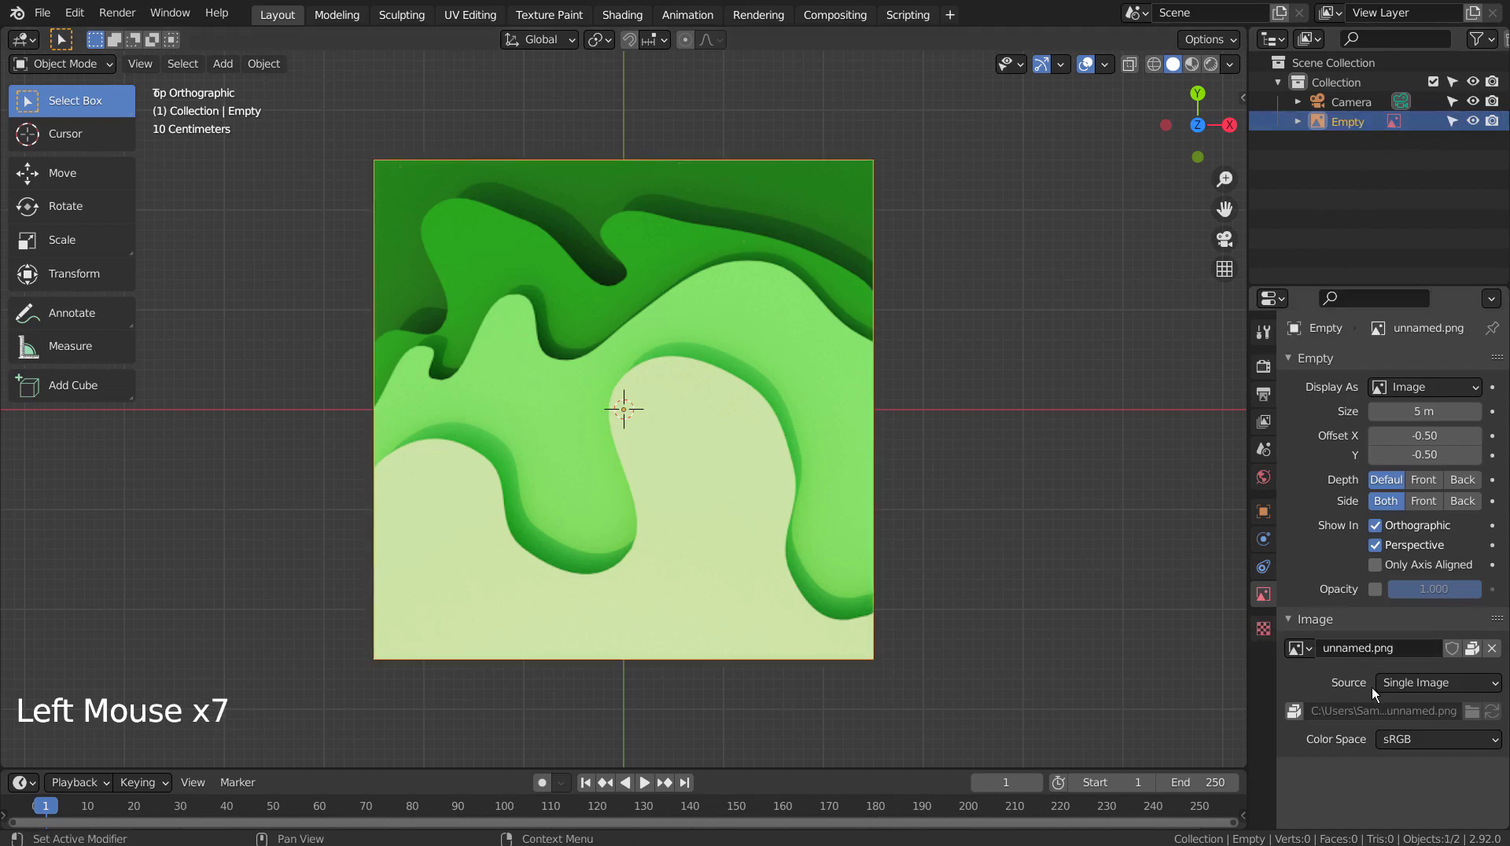
Enable Opacity at 0.074, then deselect the image and lock it against selection.
left_click(1371, 598)
left_click(1374, 589)
left_click_drag(1445, 588, 1361, 588)
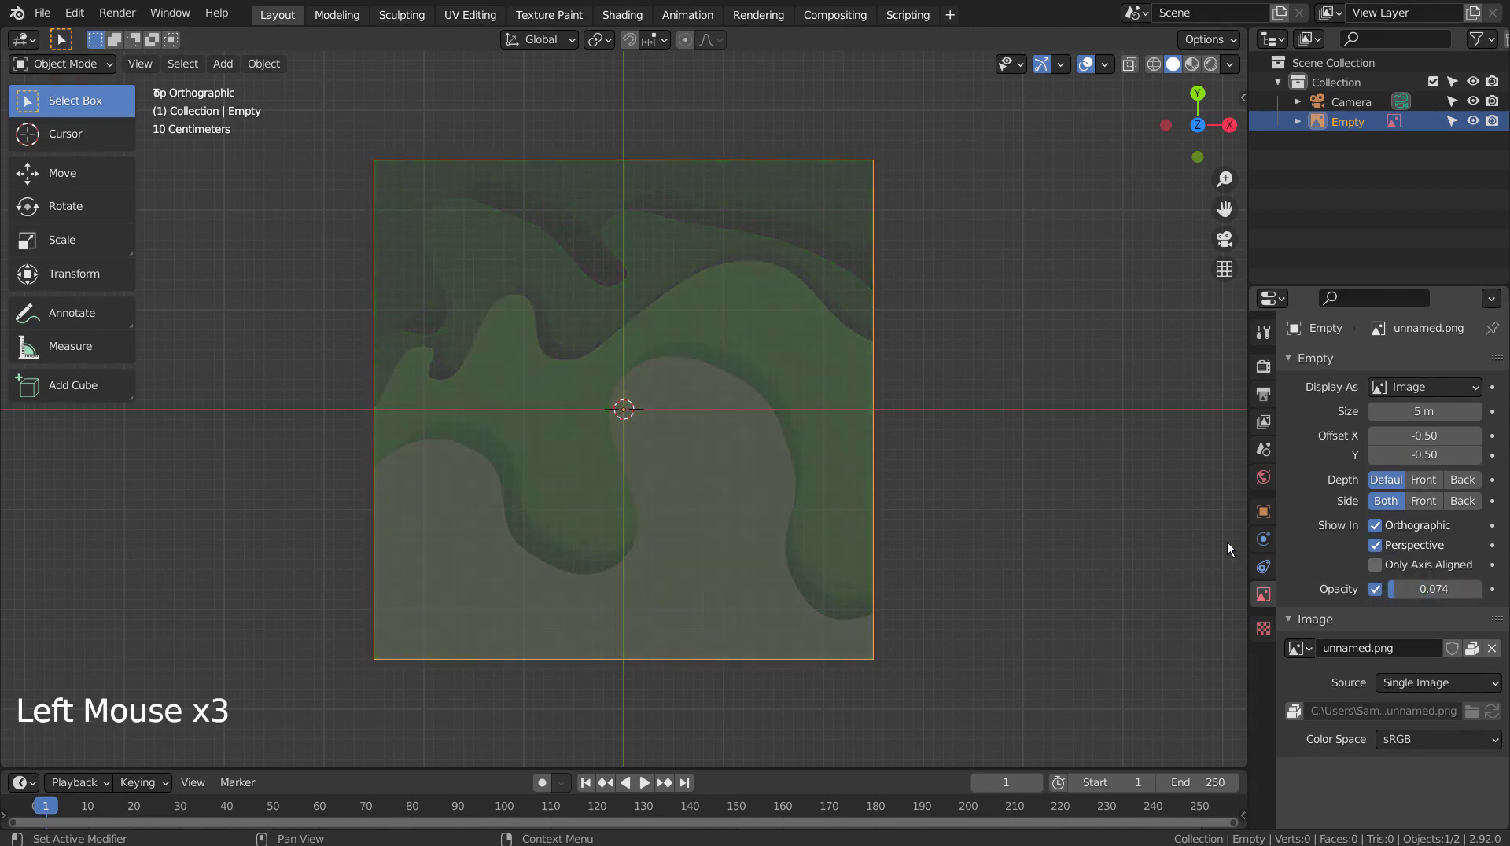
left_click(1032, 465)
left_click(1447, 122)
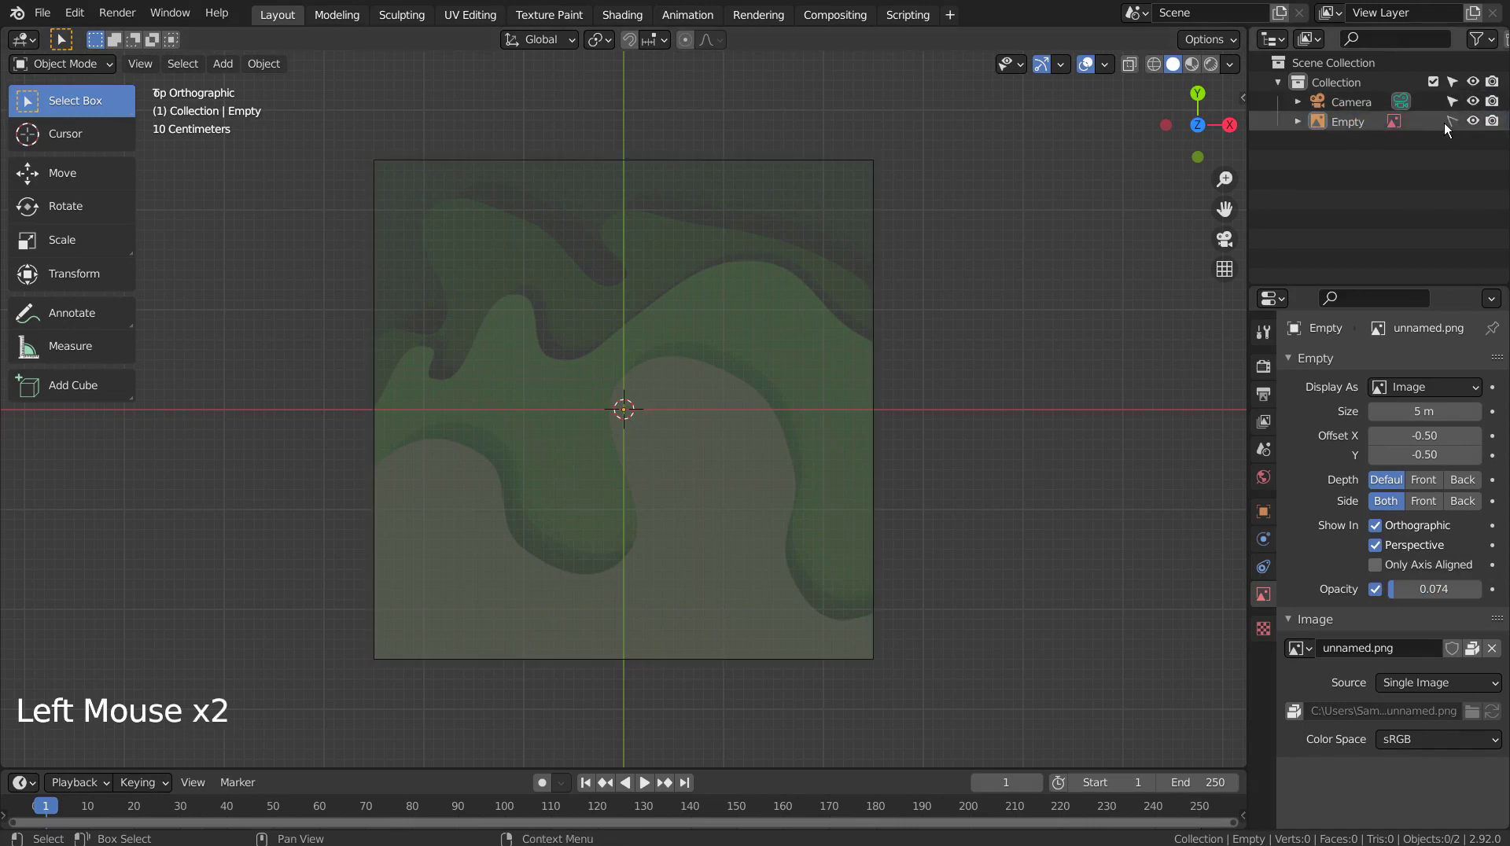
left_click(555, 560)
Add a Point curve and set it to 3D in the Simple Curve panel.
key("shift+a")
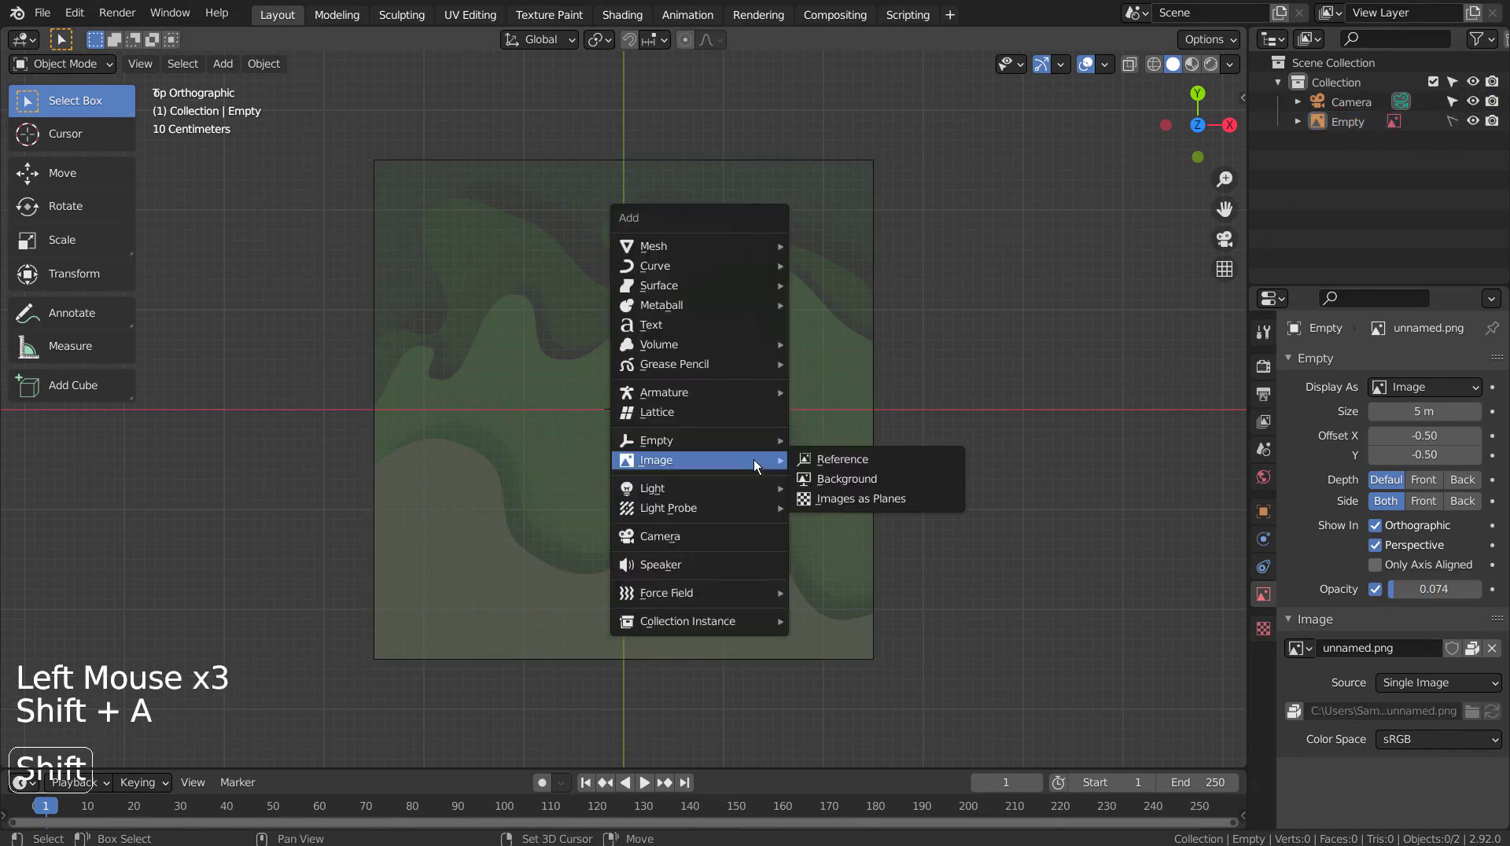
mouse_move(753, 271)
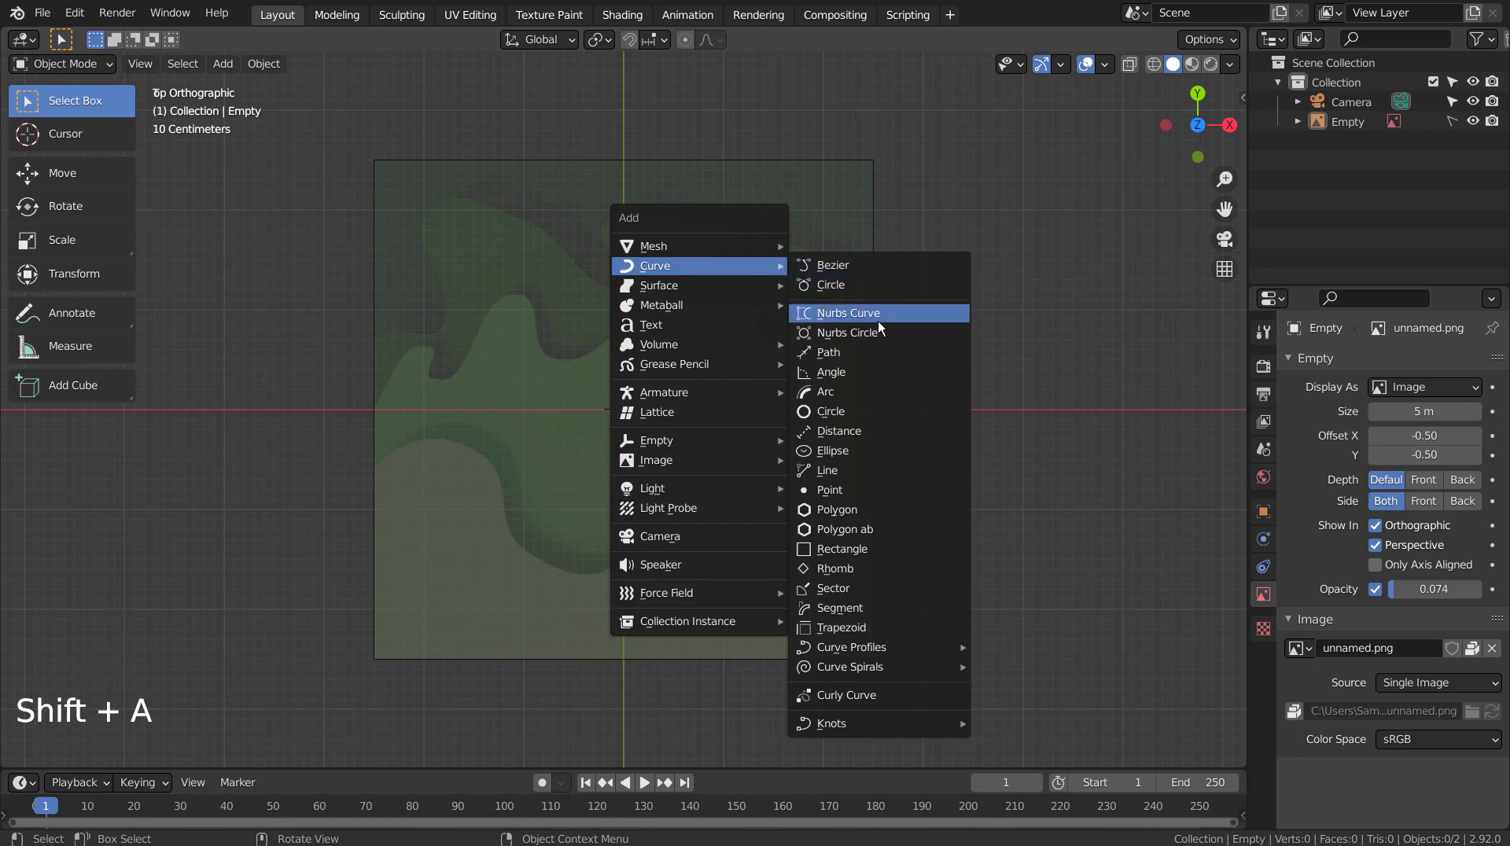
left_click(913, 488)
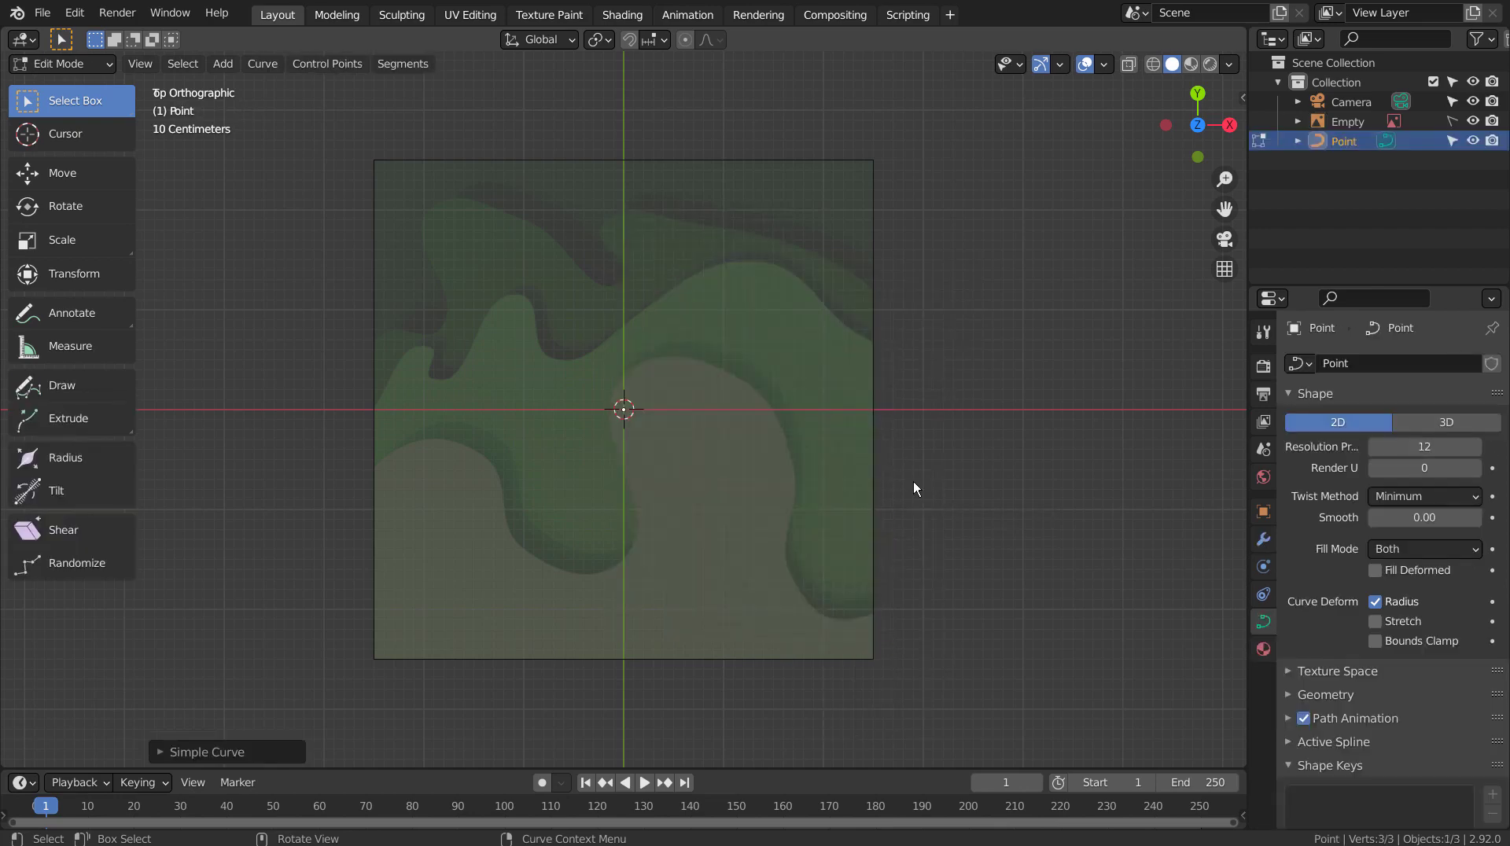
left_click(243, 752)
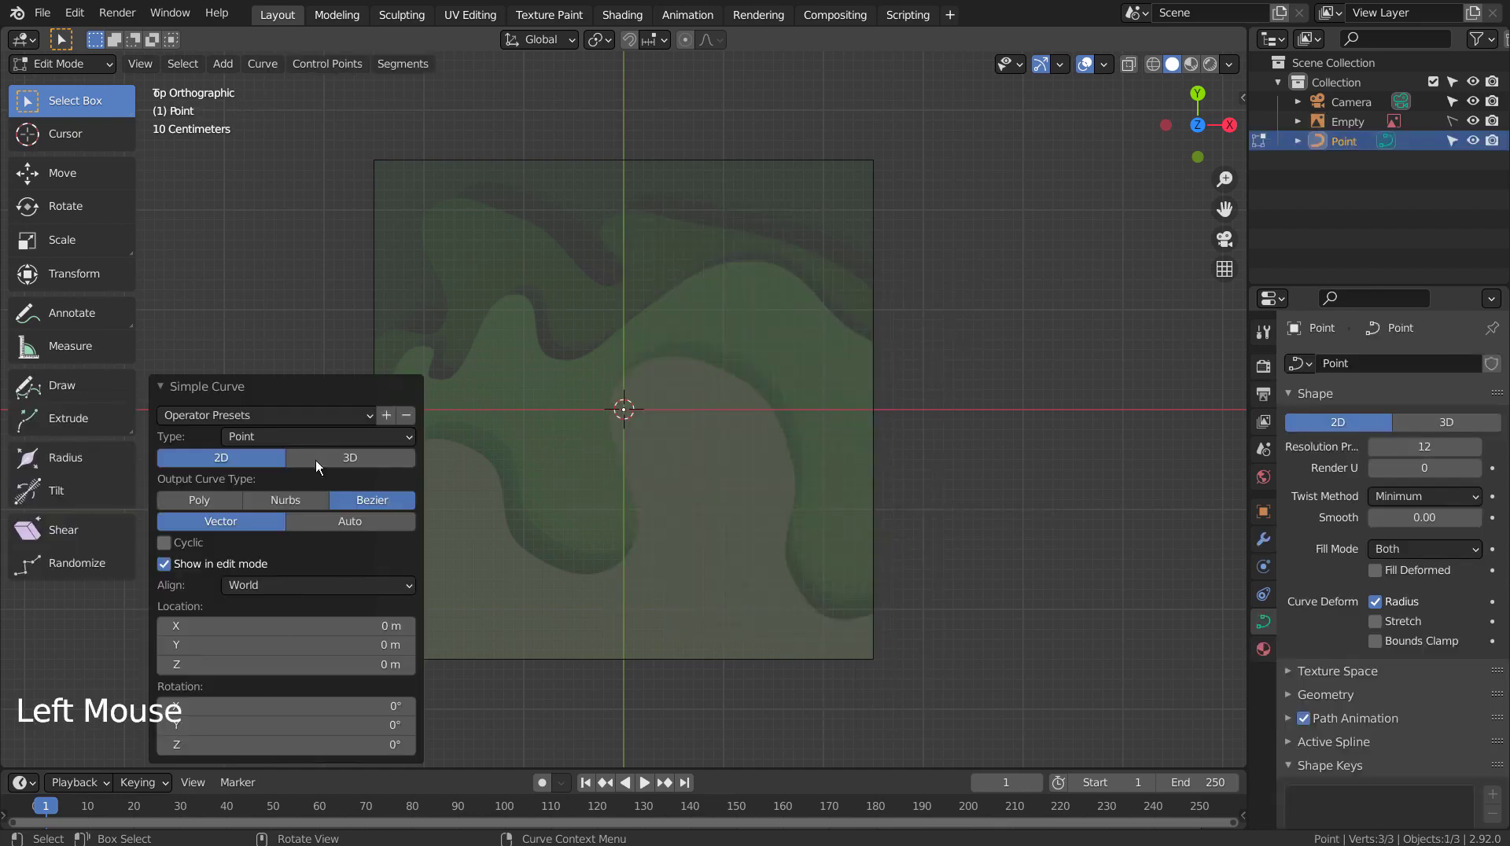
left_click(365, 462)
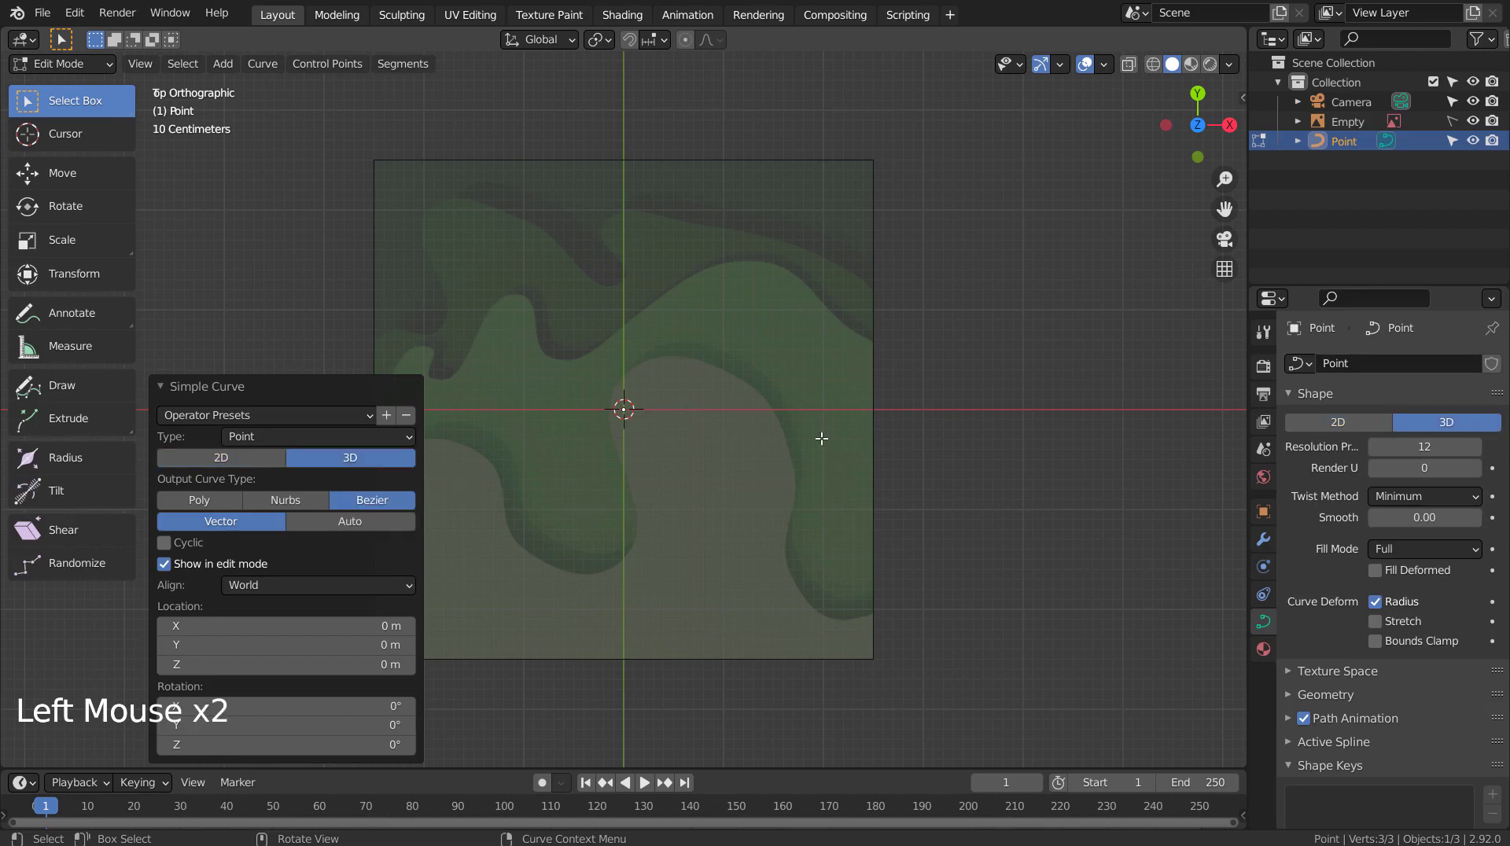
Move the Point curve in Object Mode to the reference image's left edge.
key("Tab")
key("g")
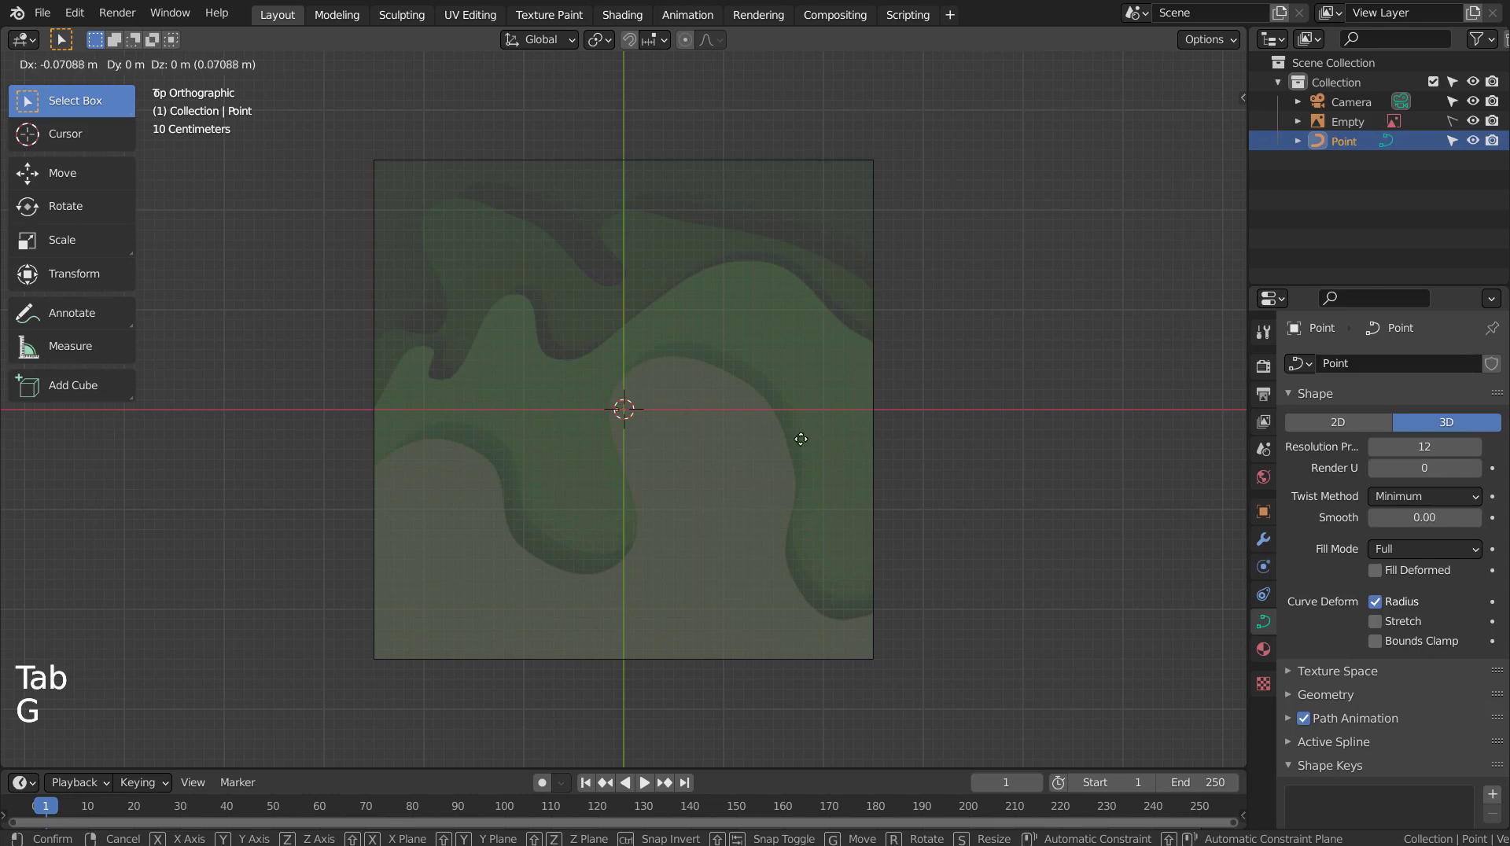
left_click(563, 502)
Extrude curve points along the pale layer's edge from the left to the top of the central bulge.
key("Tab")
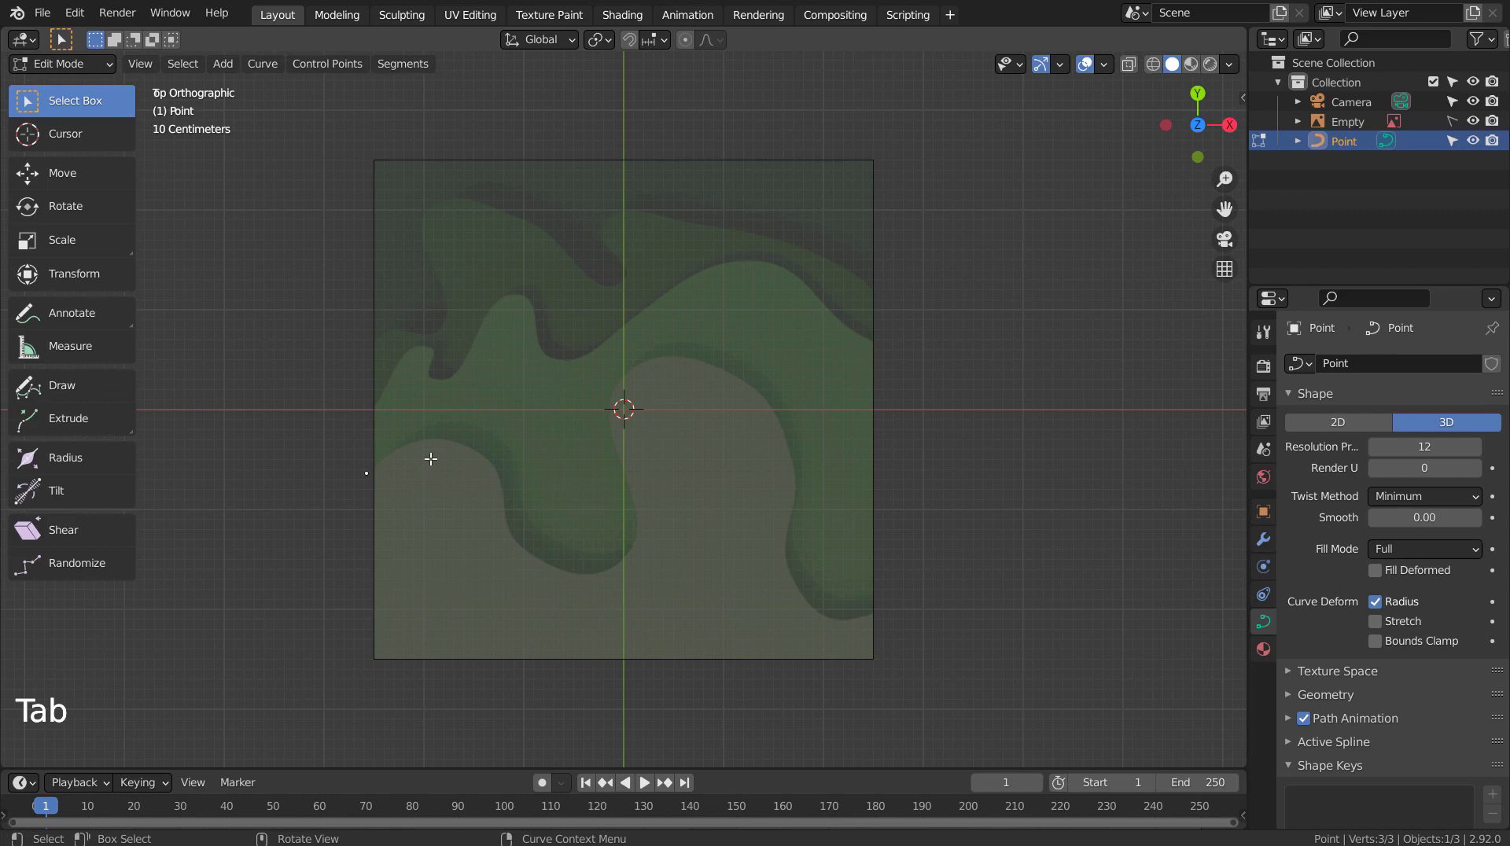
key("e")
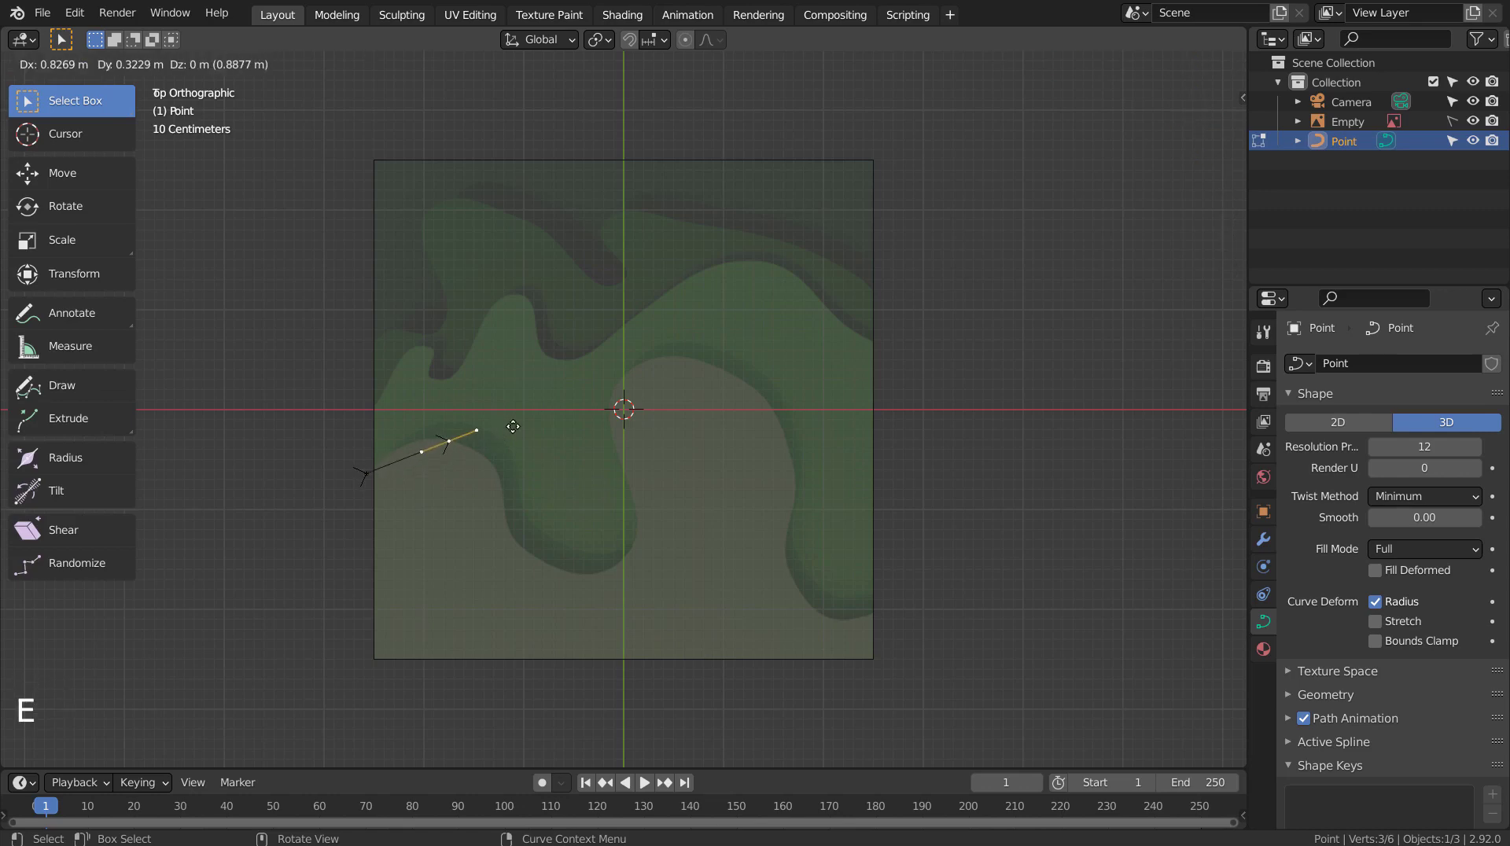
left_click(513, 426)
key("e")
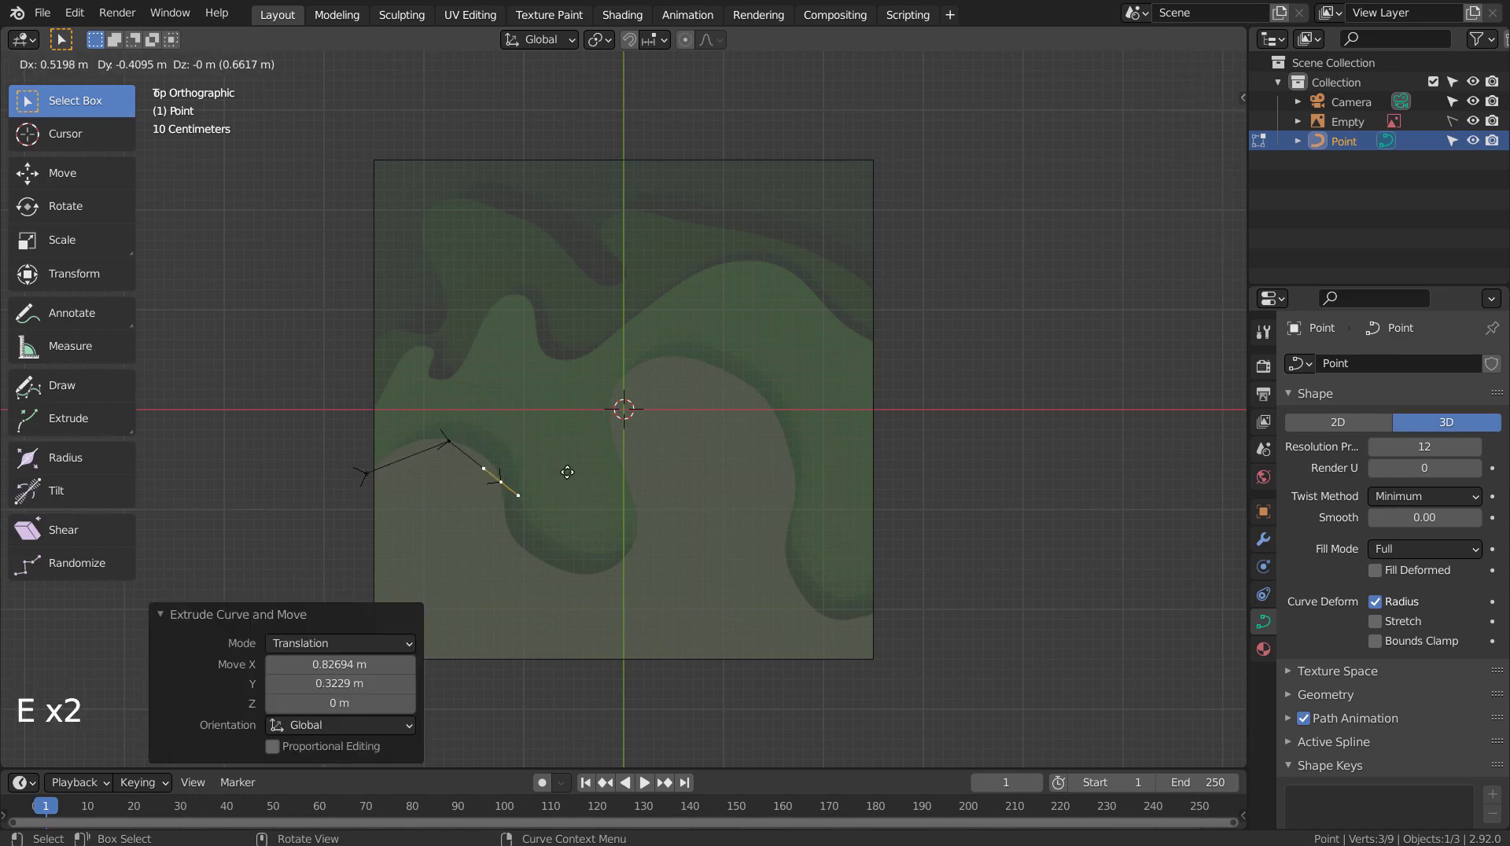
left_click(567, 472)
key("e")
left_click(576, 524)
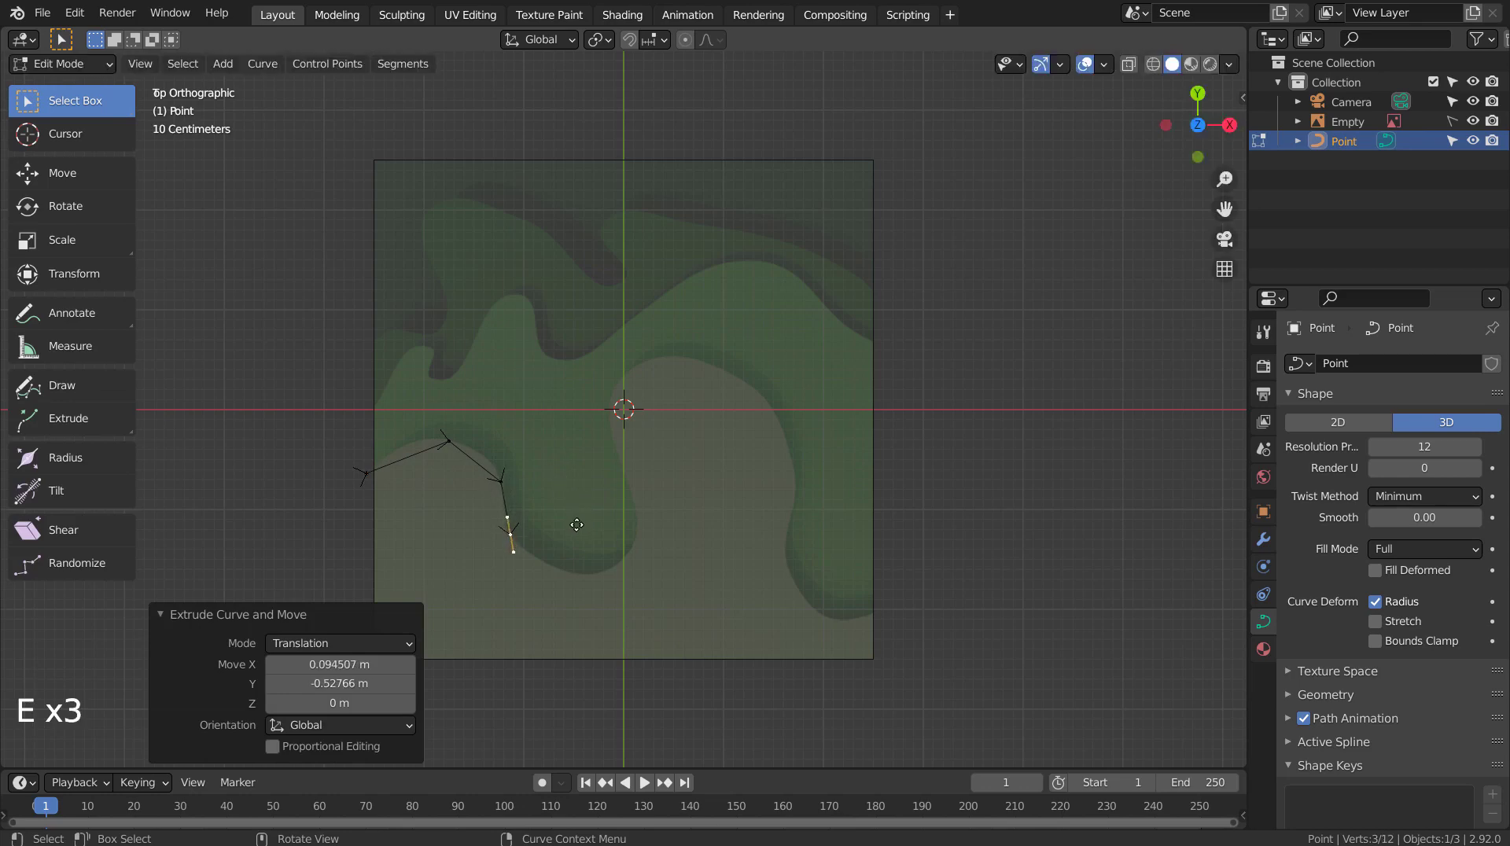
key("e")
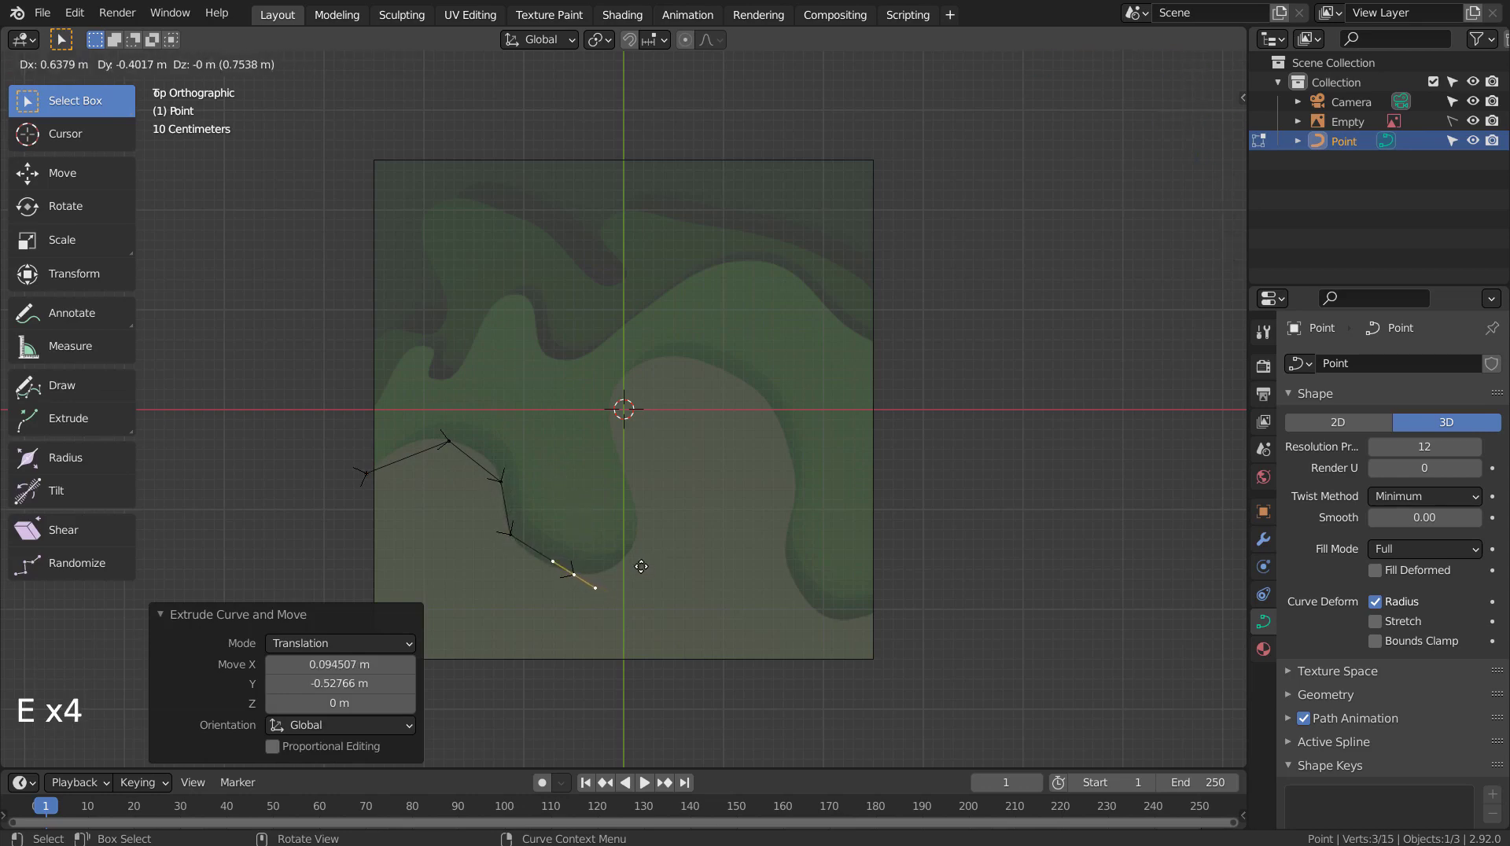
left_click(641, 566)
key("e")
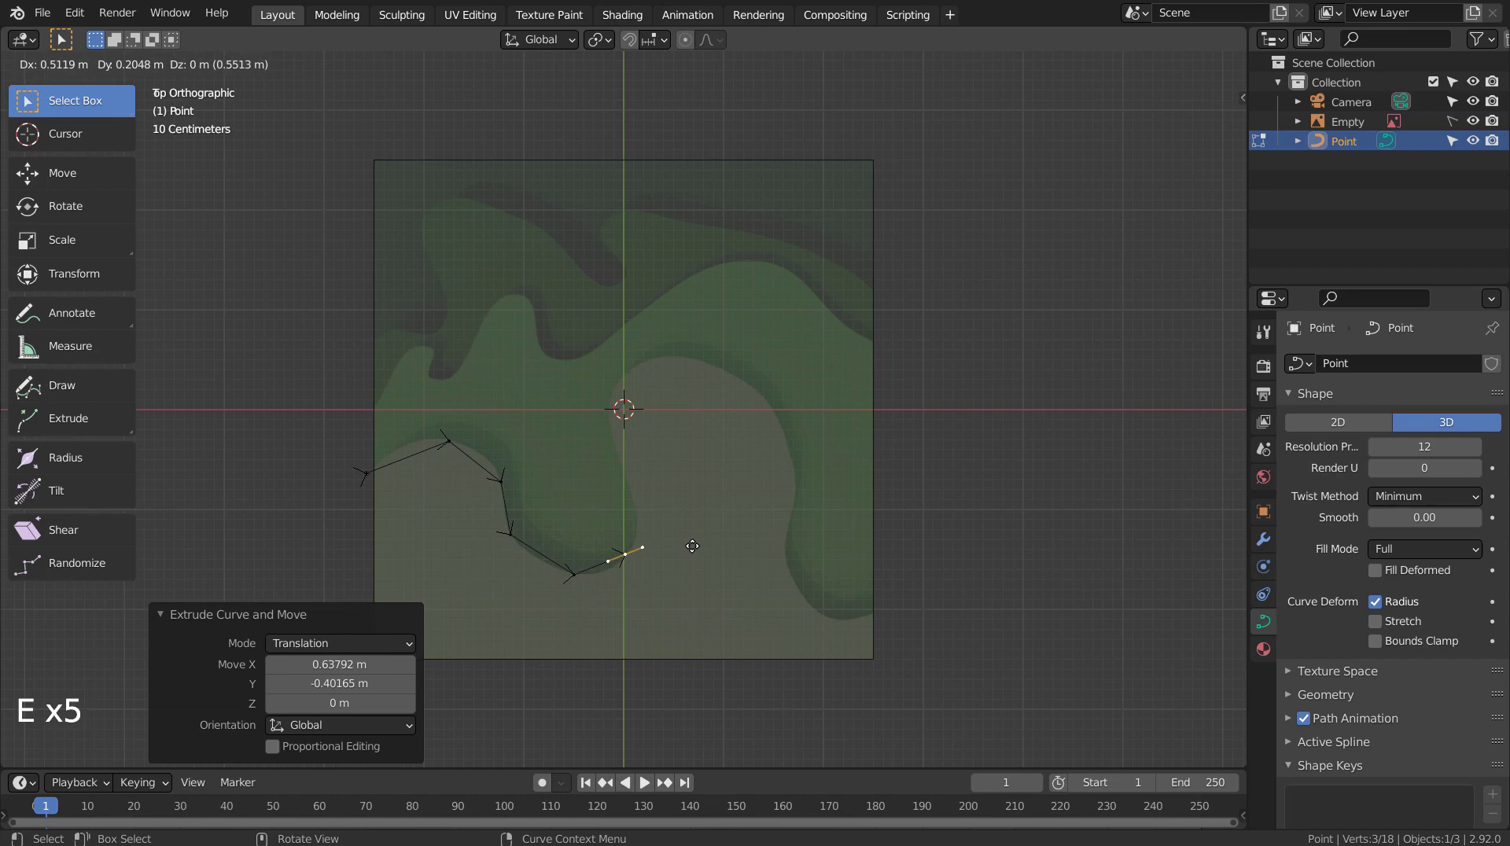
left_click(692, 546)
key("e")
left_click(698, 485)
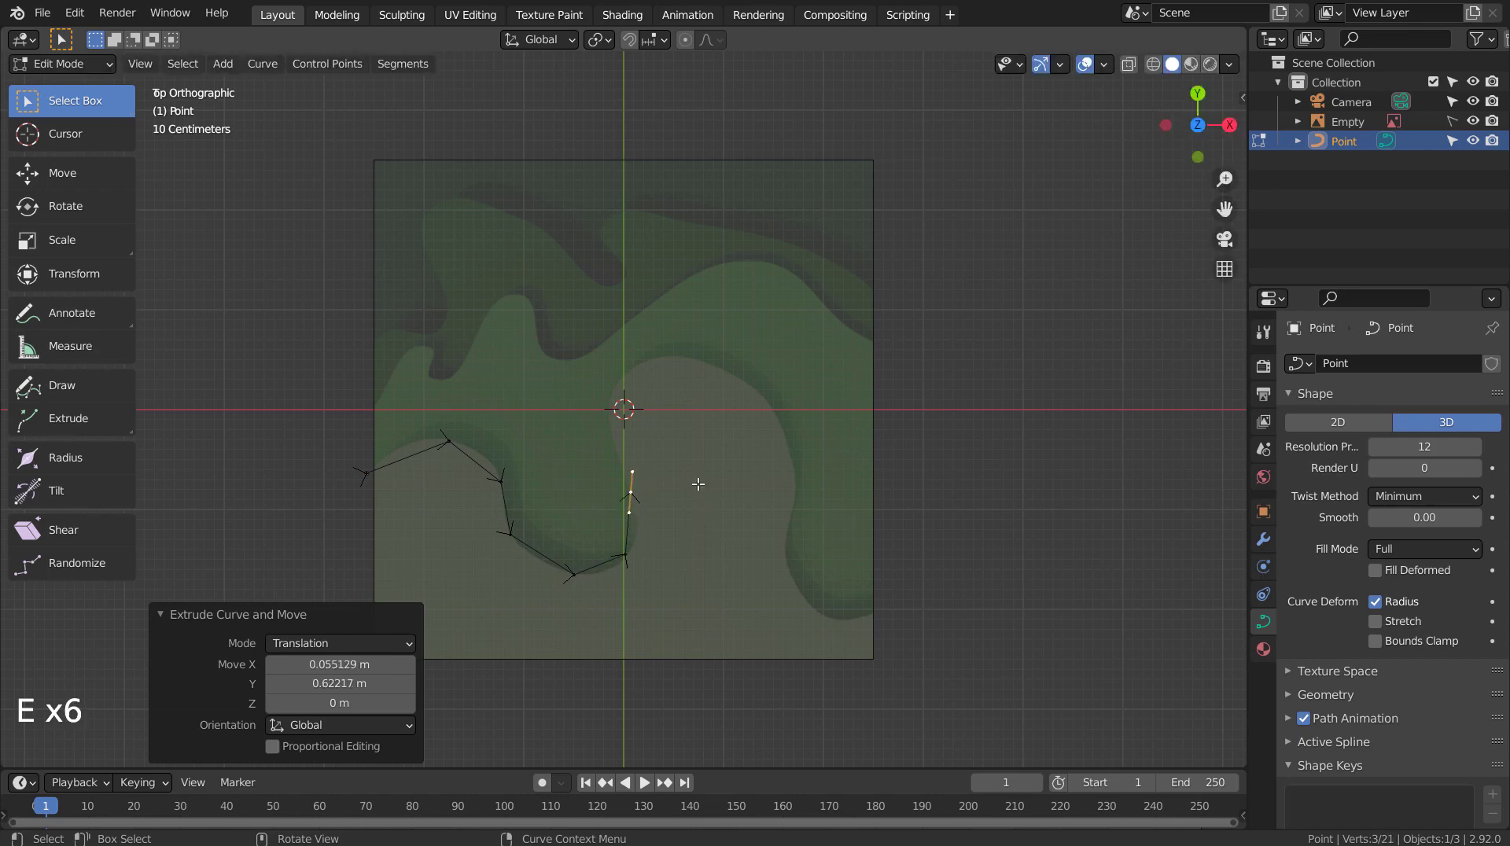
key("e")
left_click(679, 406)
key("e")
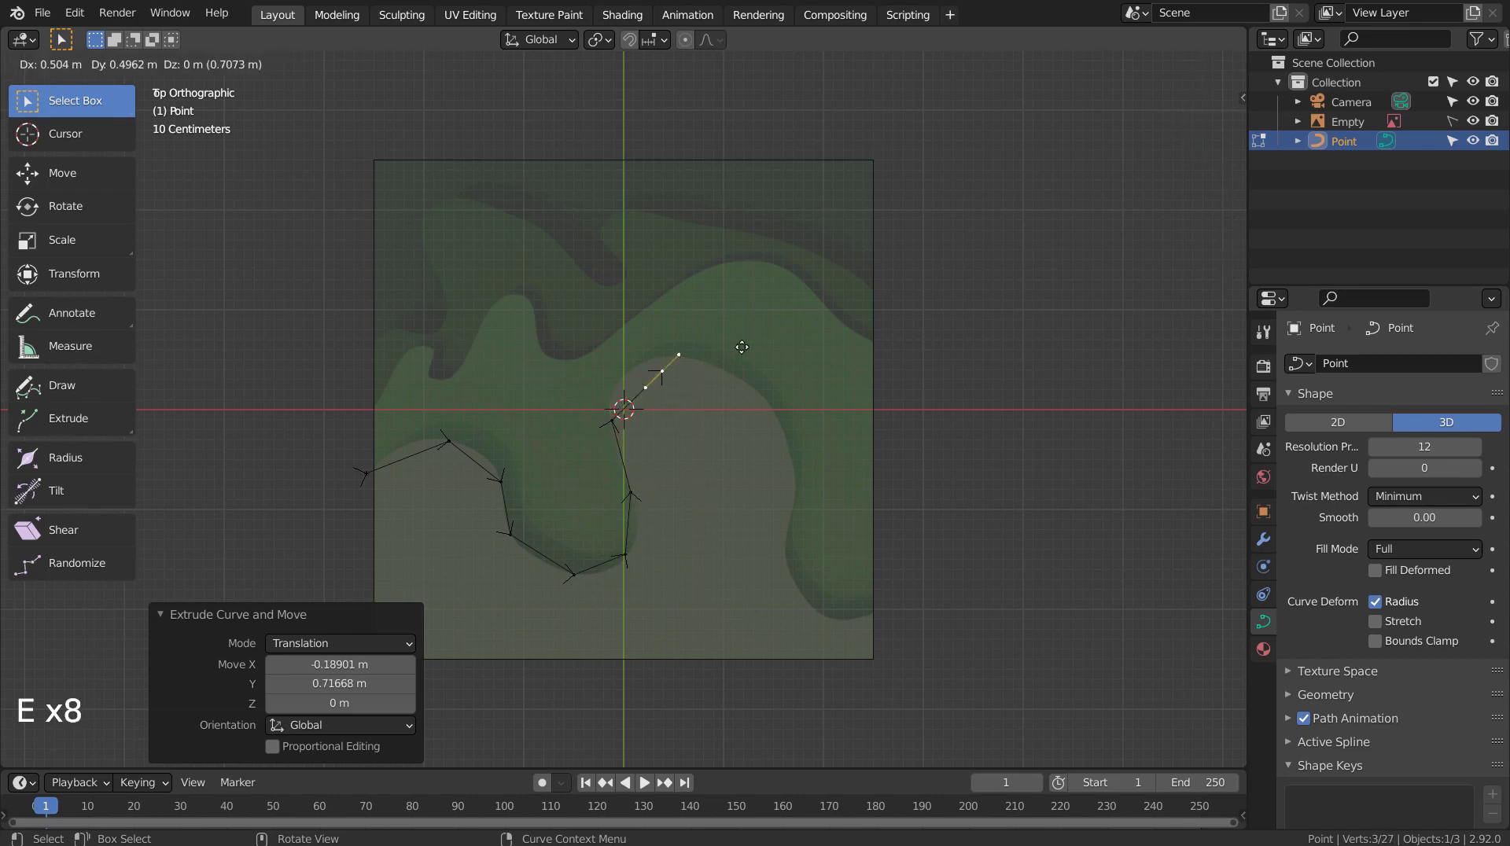
left_click(733, 341)
Continue extruding points down the right side, past the image's right edge and below it.
key("e")
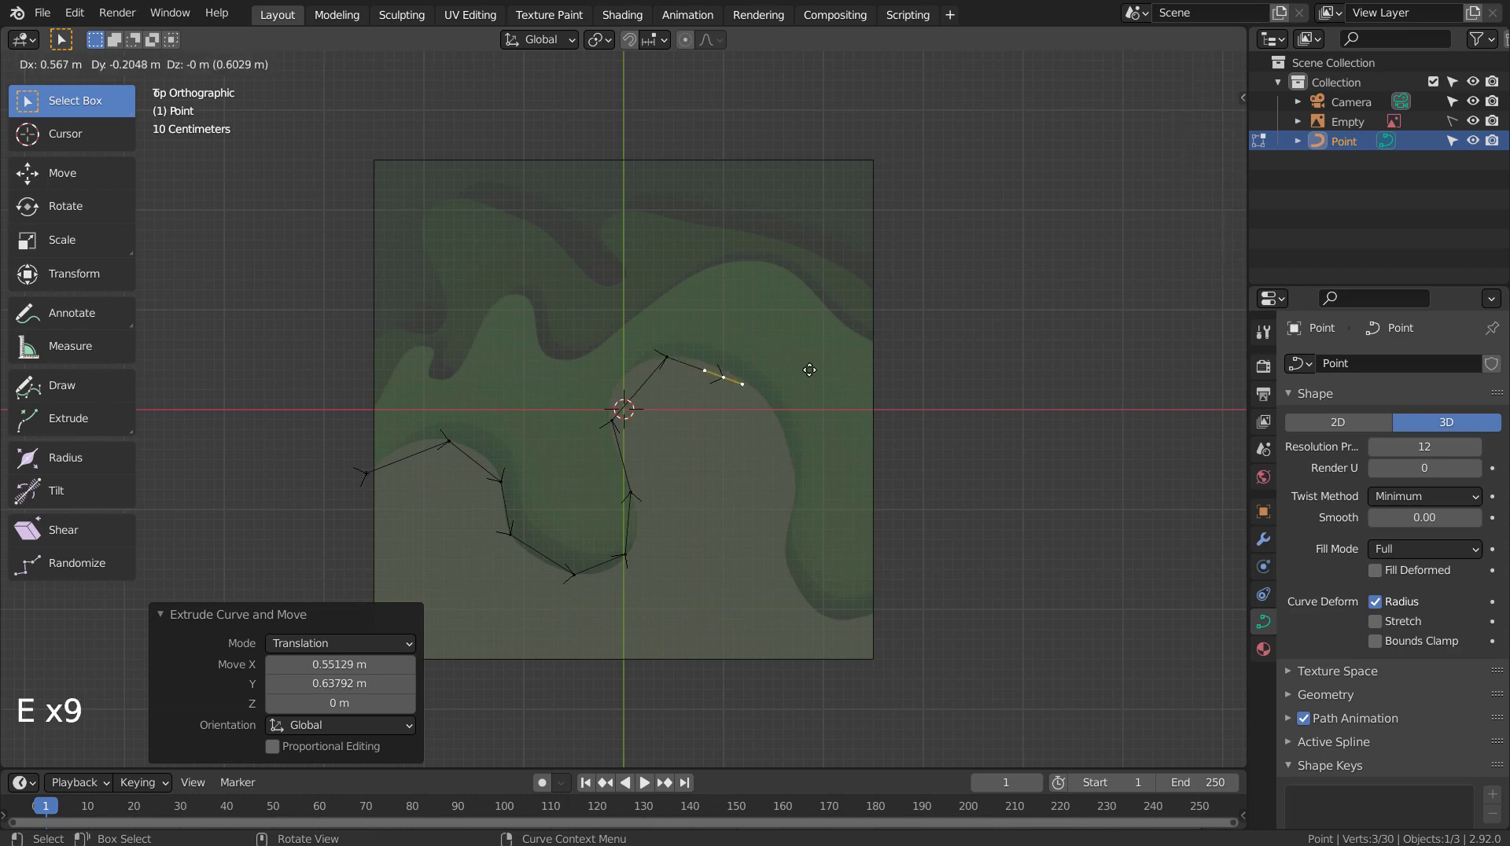
left_click(841, 378)
key("e")
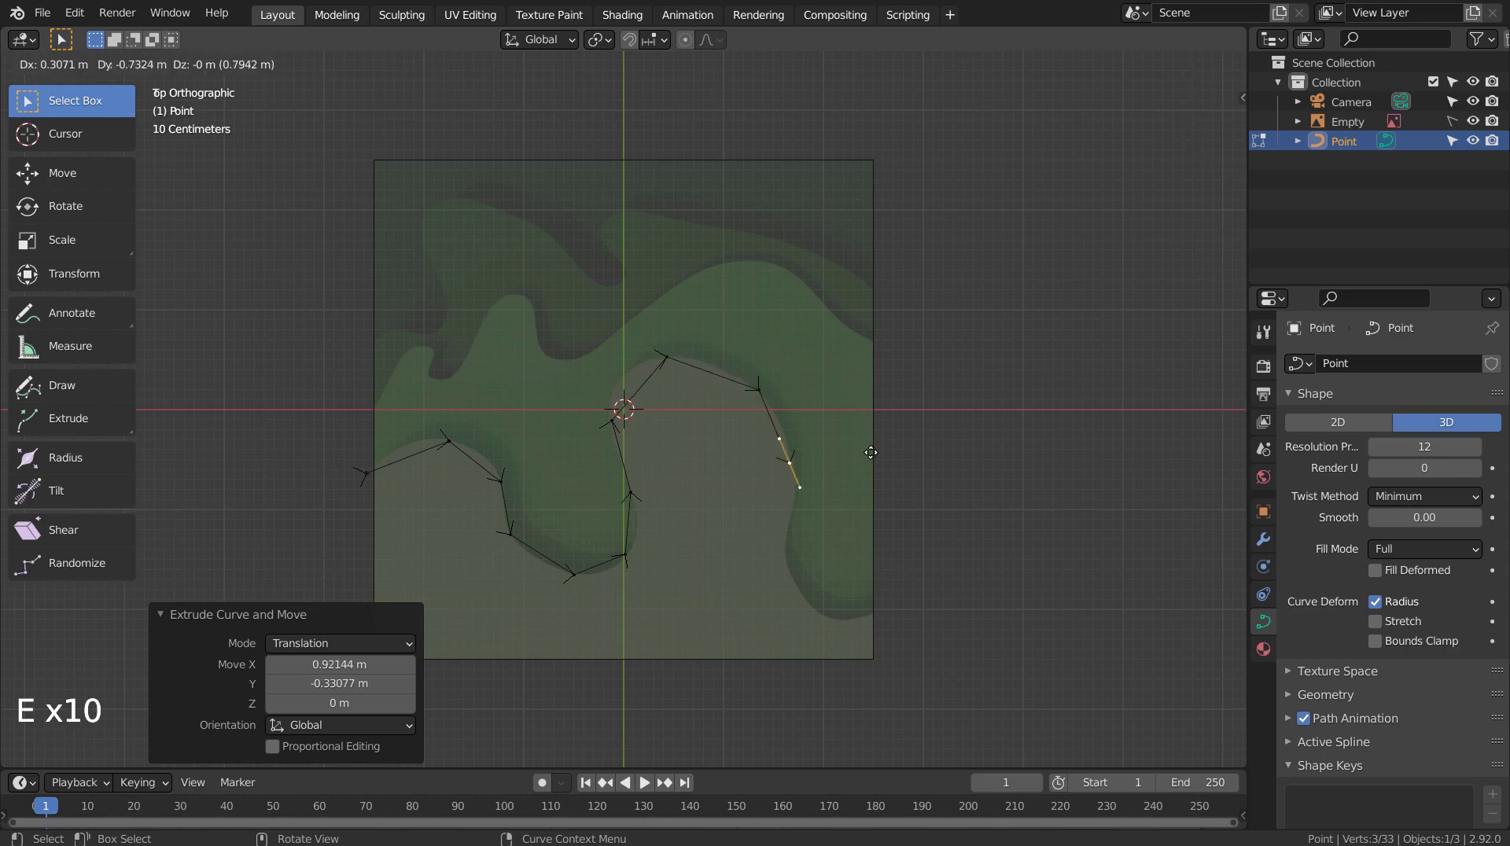
left_click(864, 429)
key("e")
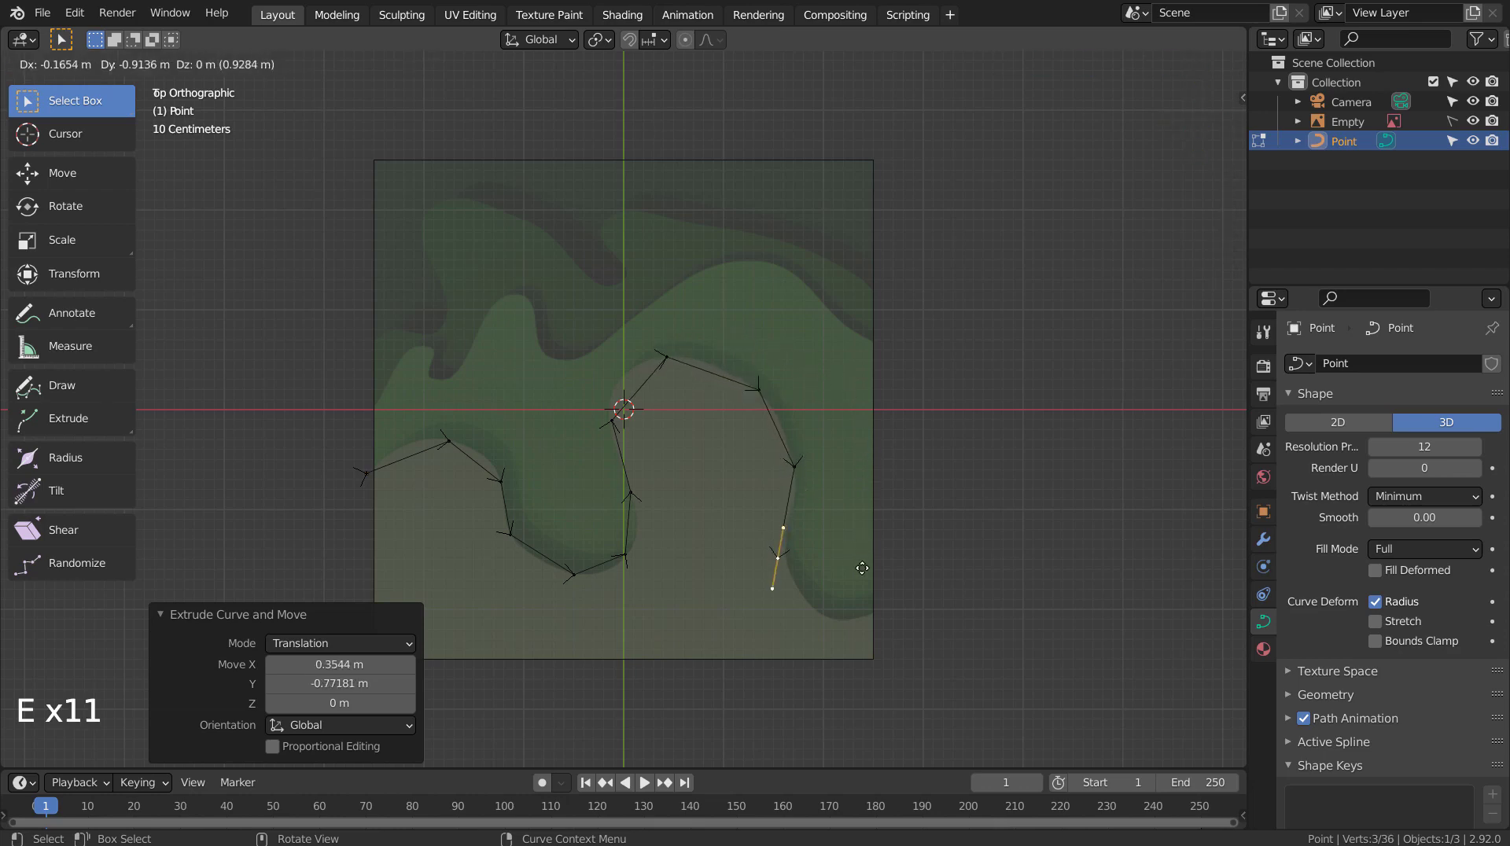
left_click(865, 561)
key("e")
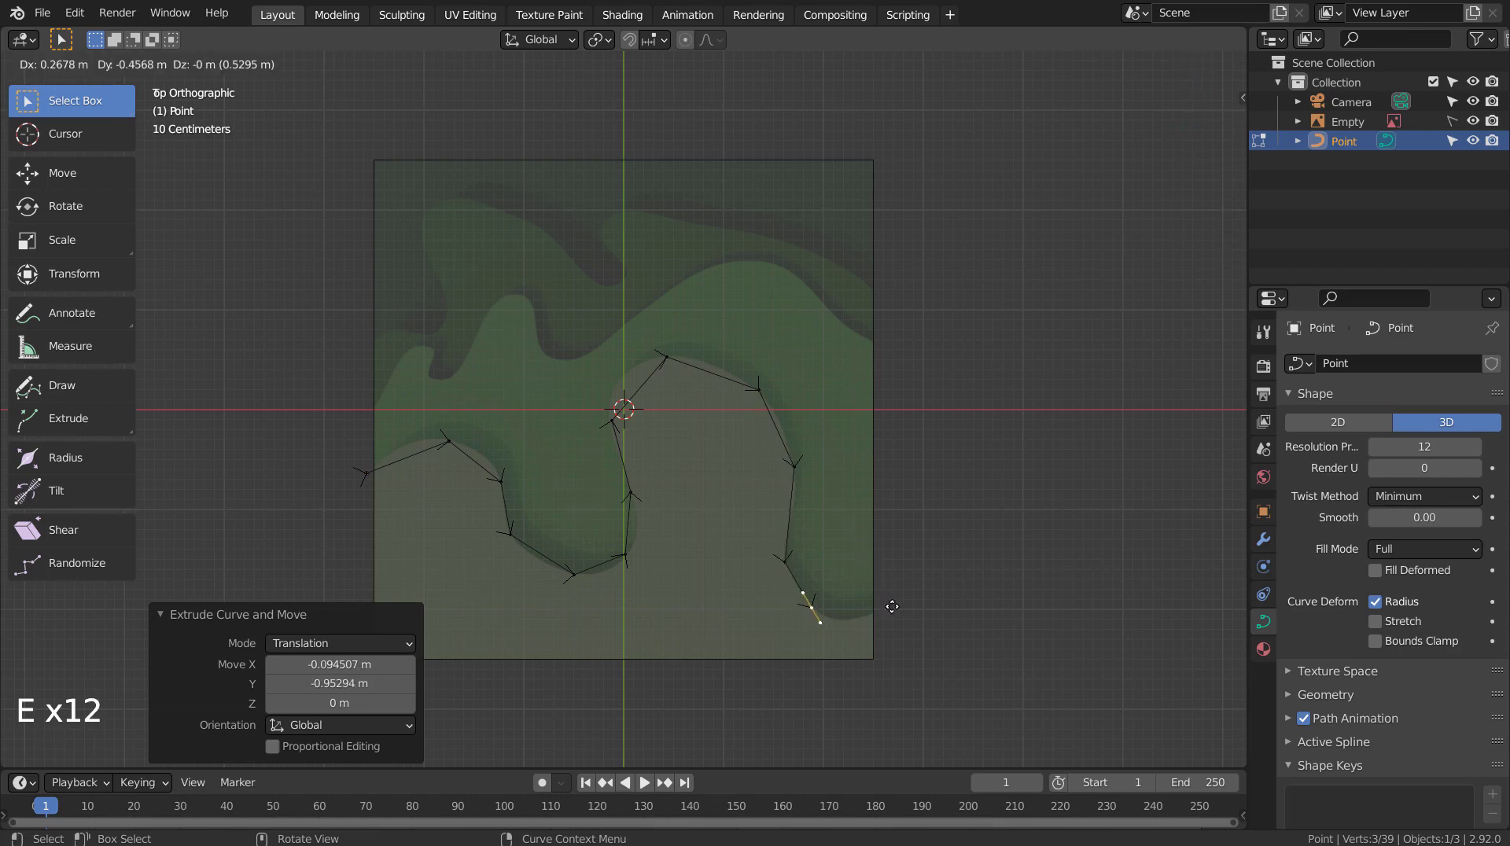
left_click(891, 606)
key("e")
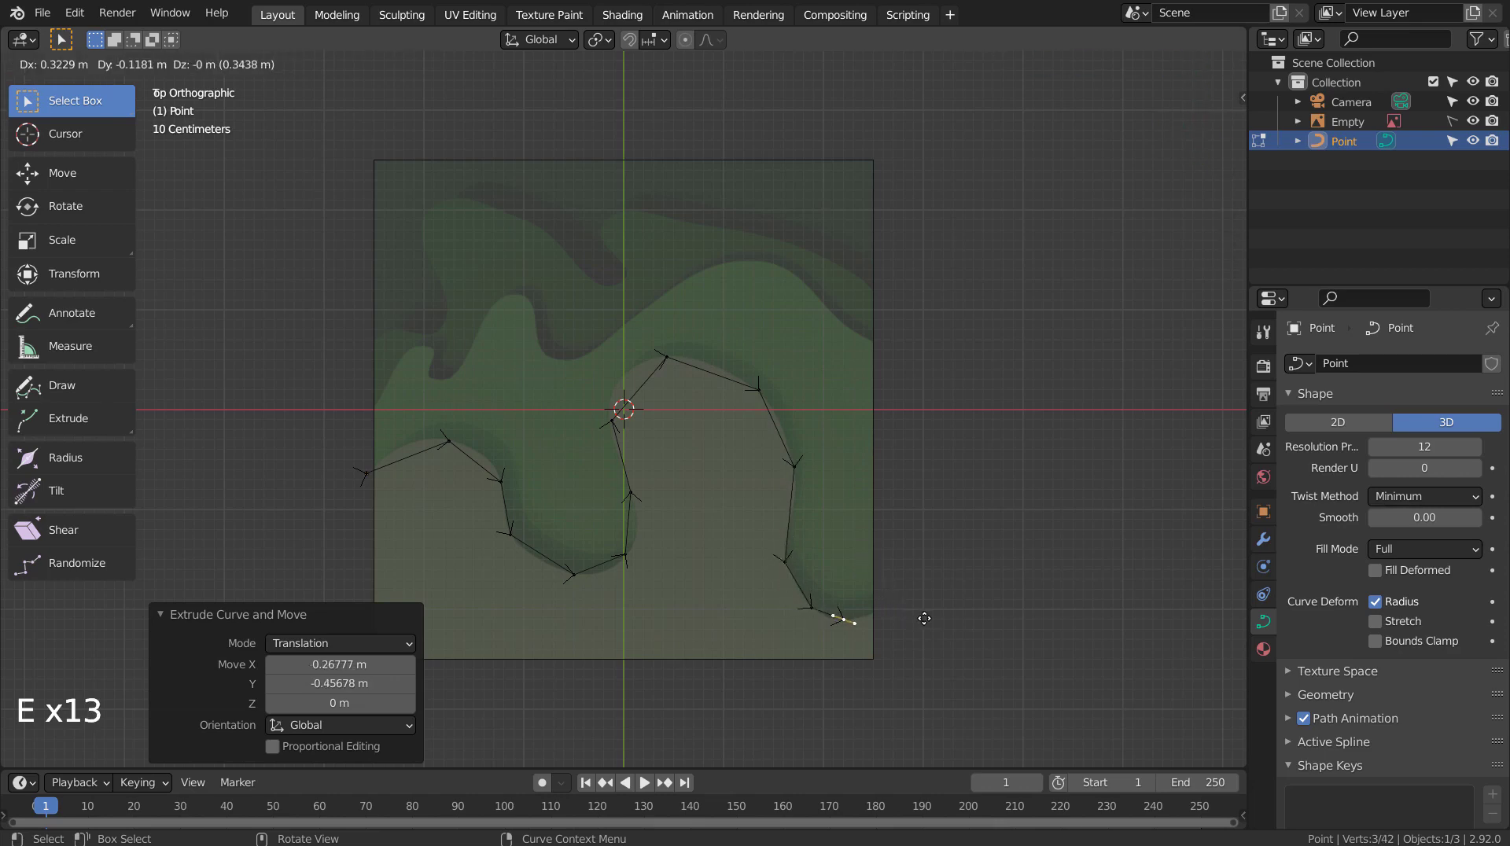
left_click(925, 621)
key("e")
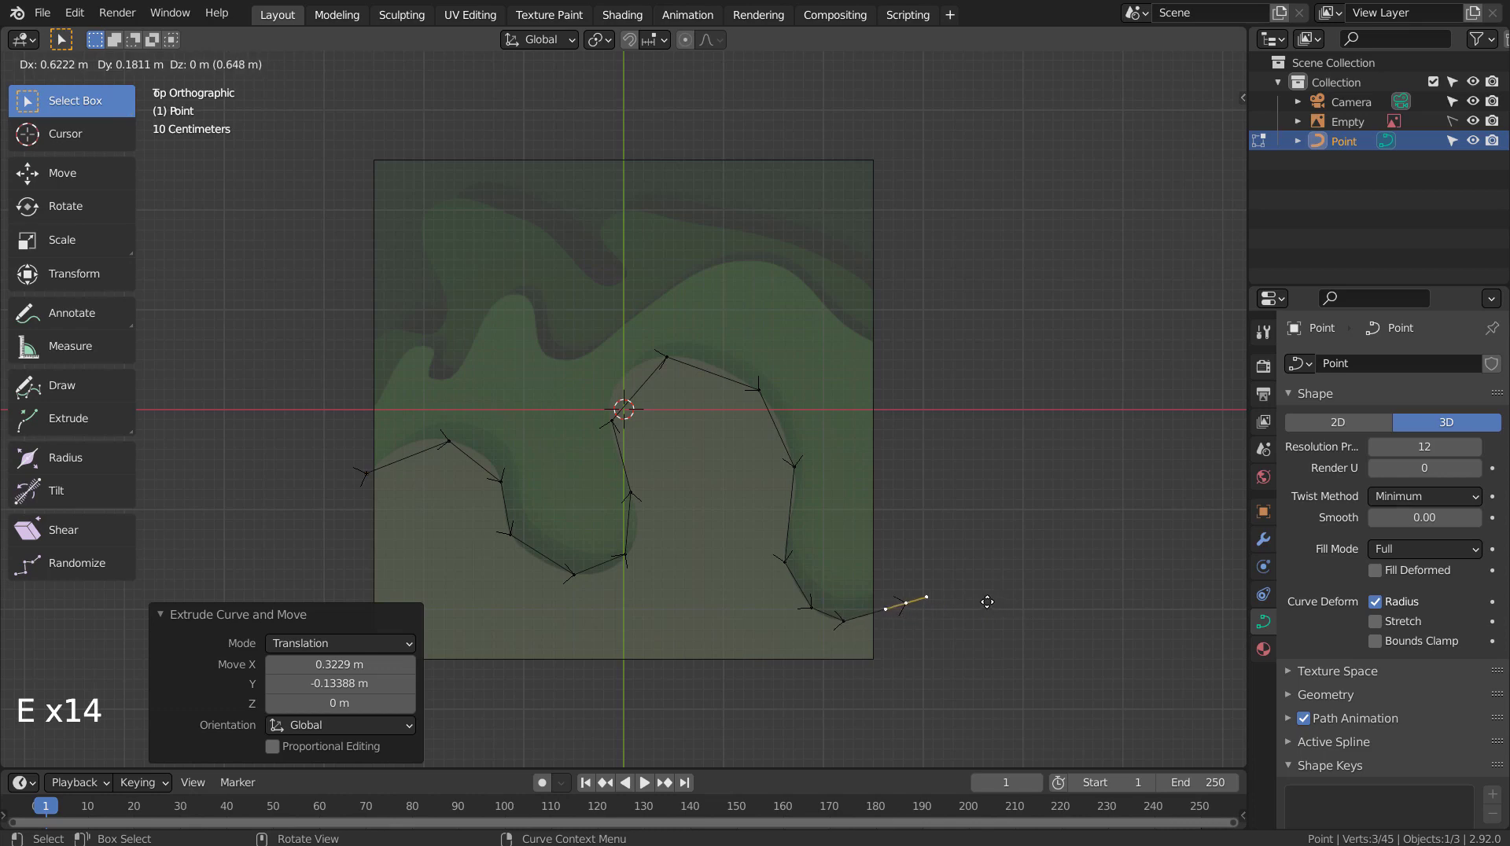
left_click(986, 602)
key("e")
left_click(898, 739)
Extrude a final point below the image's left side and join it to the start point.
middle_click_drag(1001, 583, 1155, 353, "shift")
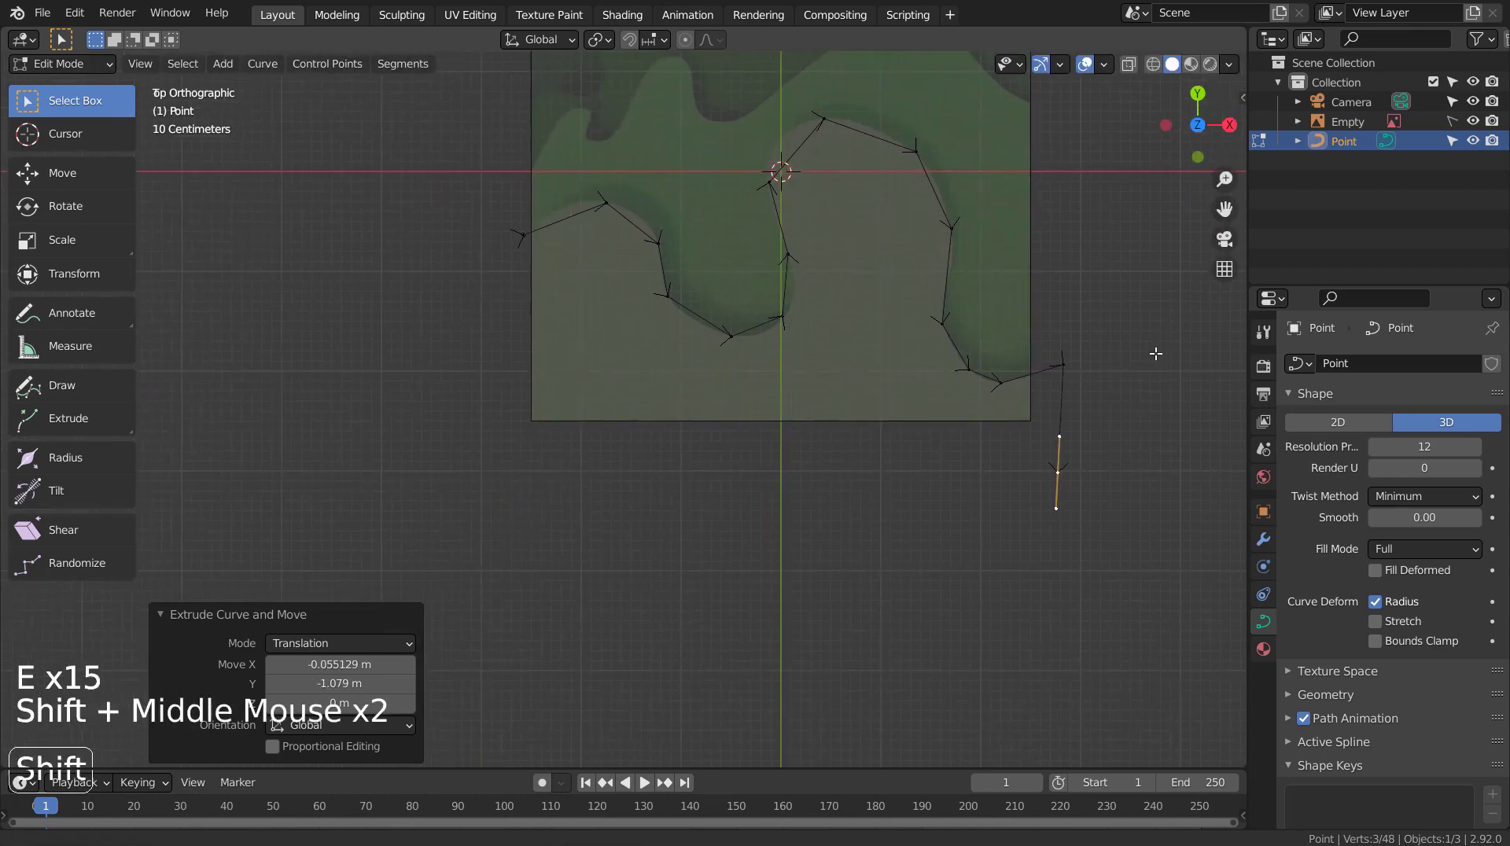
key("e")
left_click(457, 361)
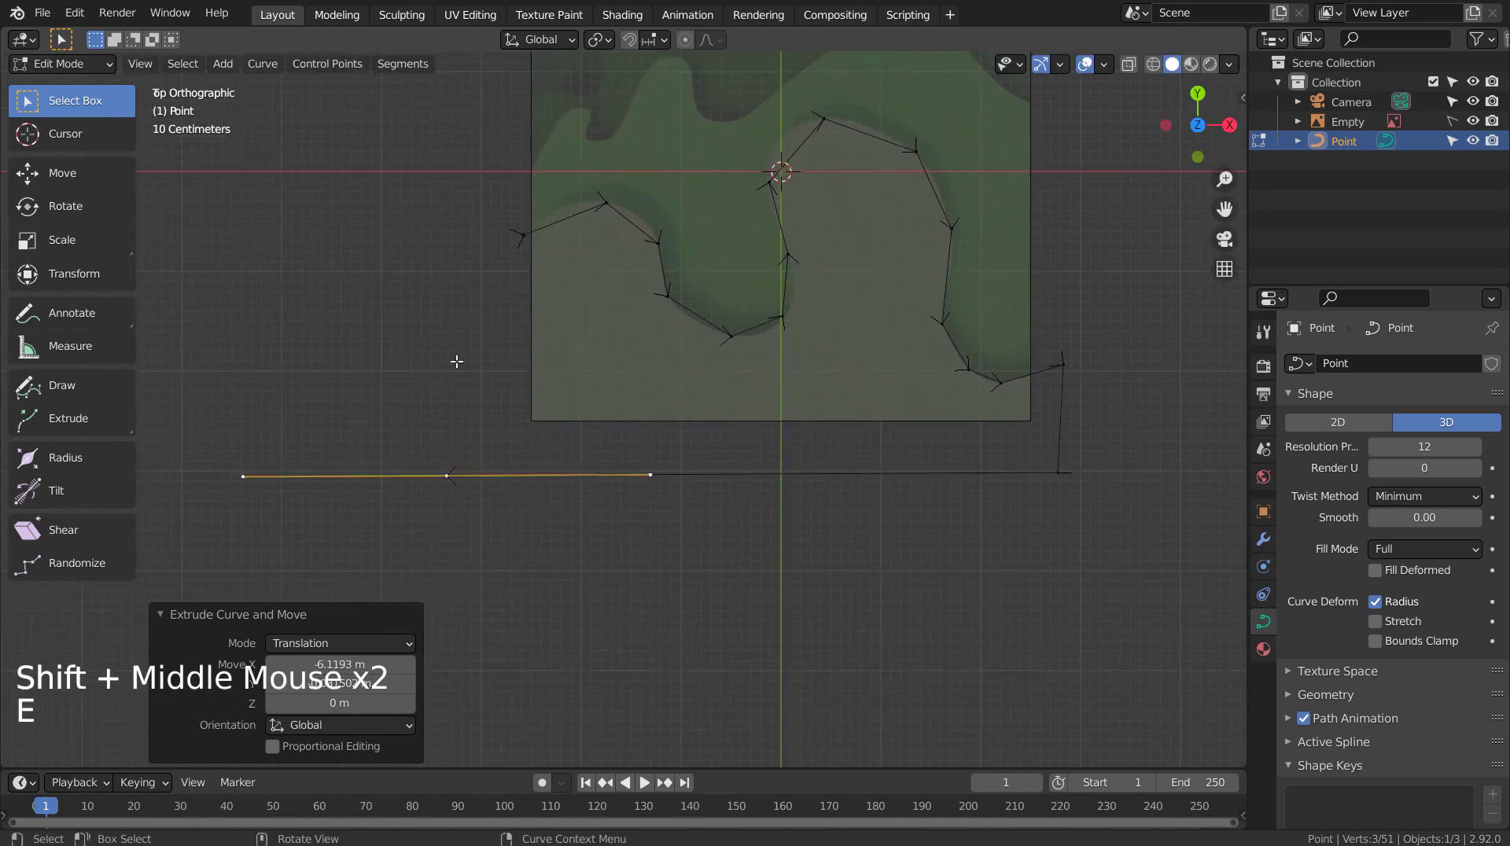
key("shift")
left_click(533, 228, "shift")
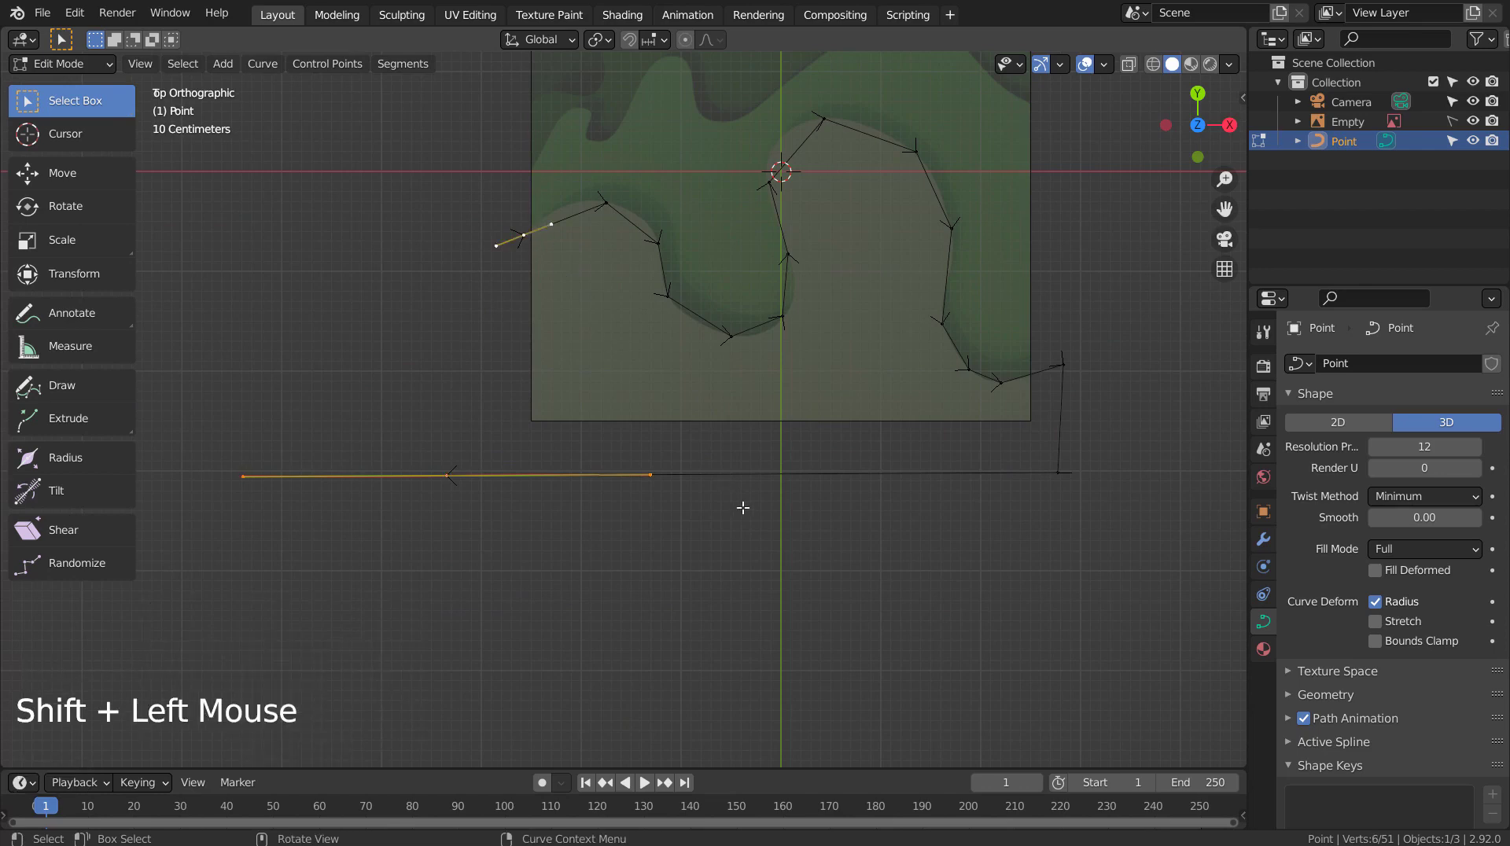
key("f")
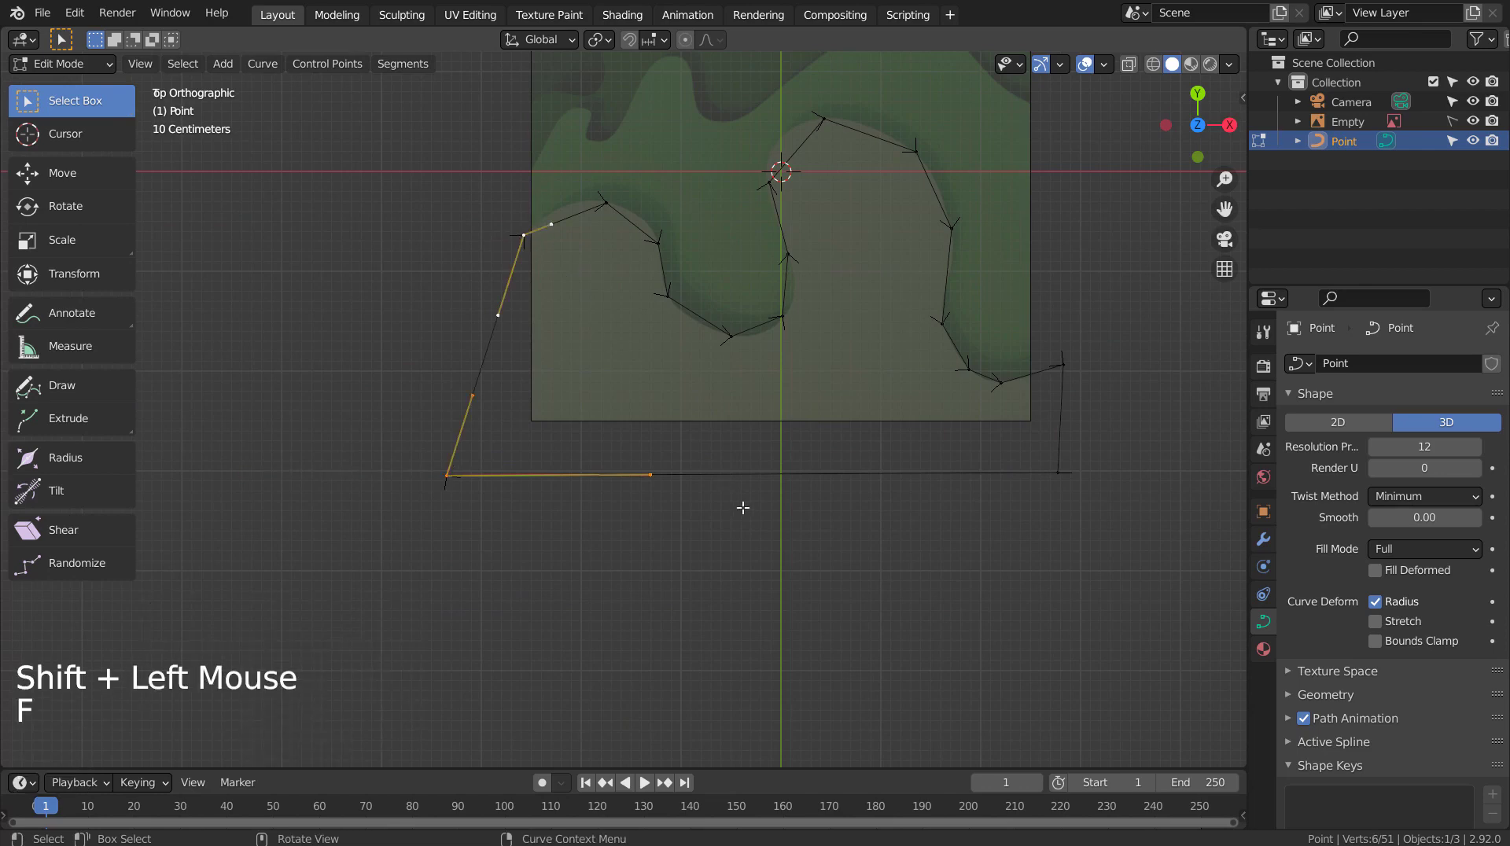
key("Tab")
Give the left-bump control points Automatic handles and nudge one handle at the left bend.
mouse_move(909, 380)
middle_mouse_down("shift")
mouse_move(731, 590)
mouse_move(545, 389)
middle_mouse_up("shift")
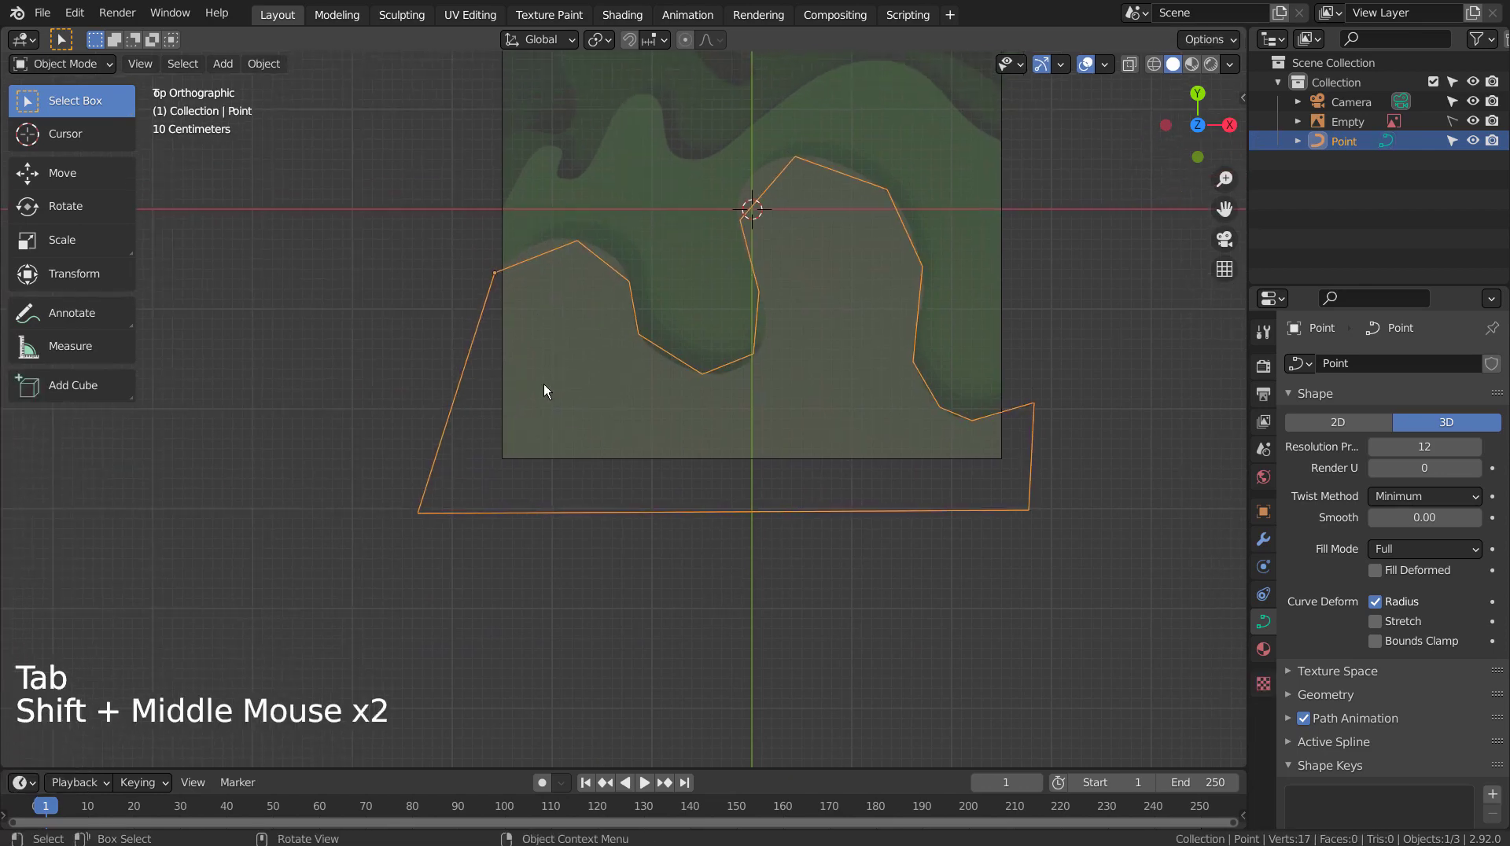
scroll(544, 390, "up", 3)
middle_click_drag(563, 320, 549, 576, "shift")
key("Tab")
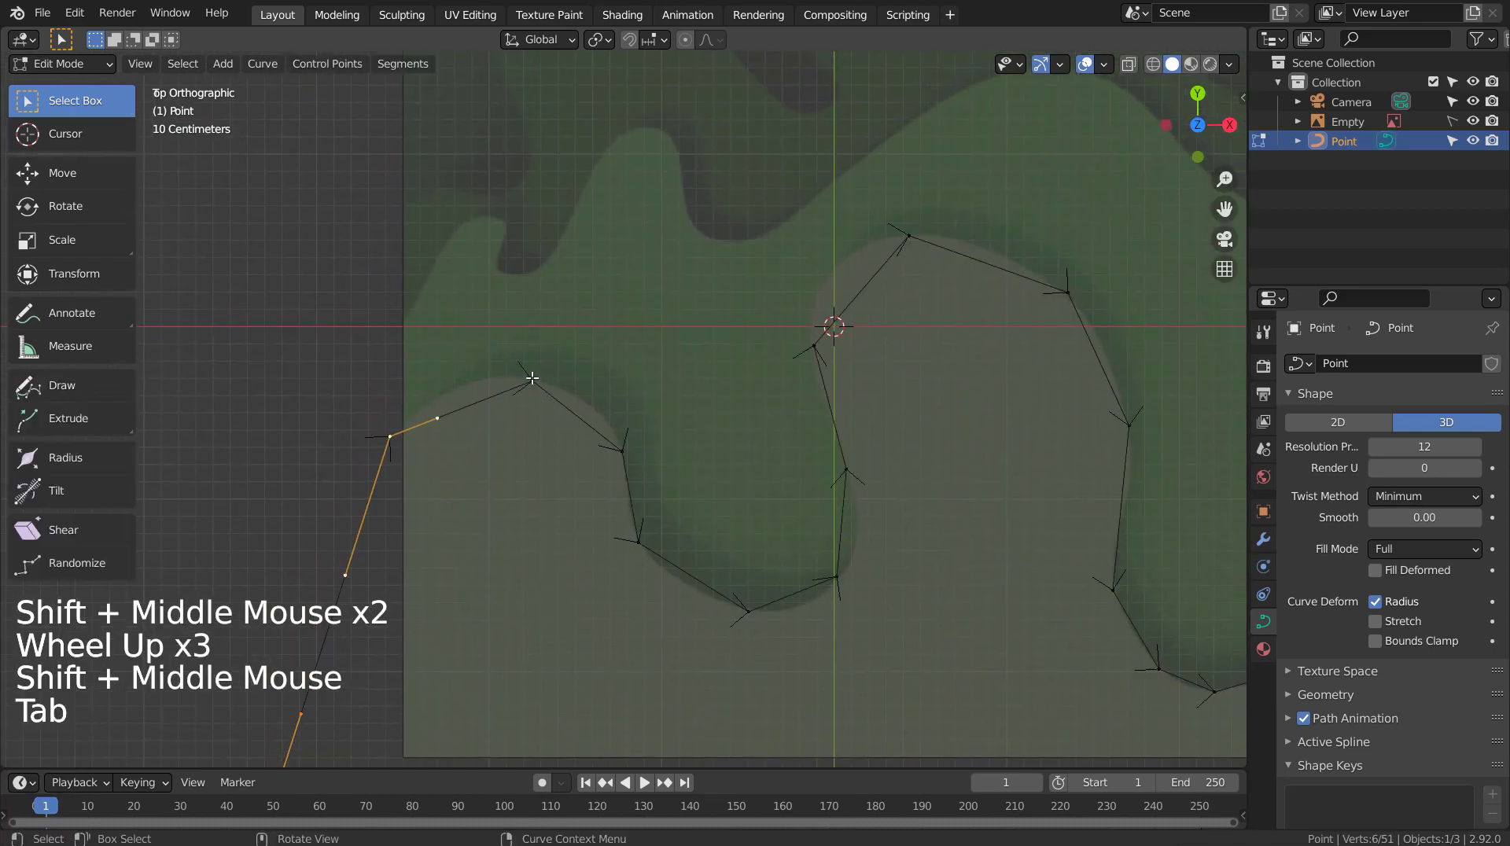
left_click(532, 379)
key("v")
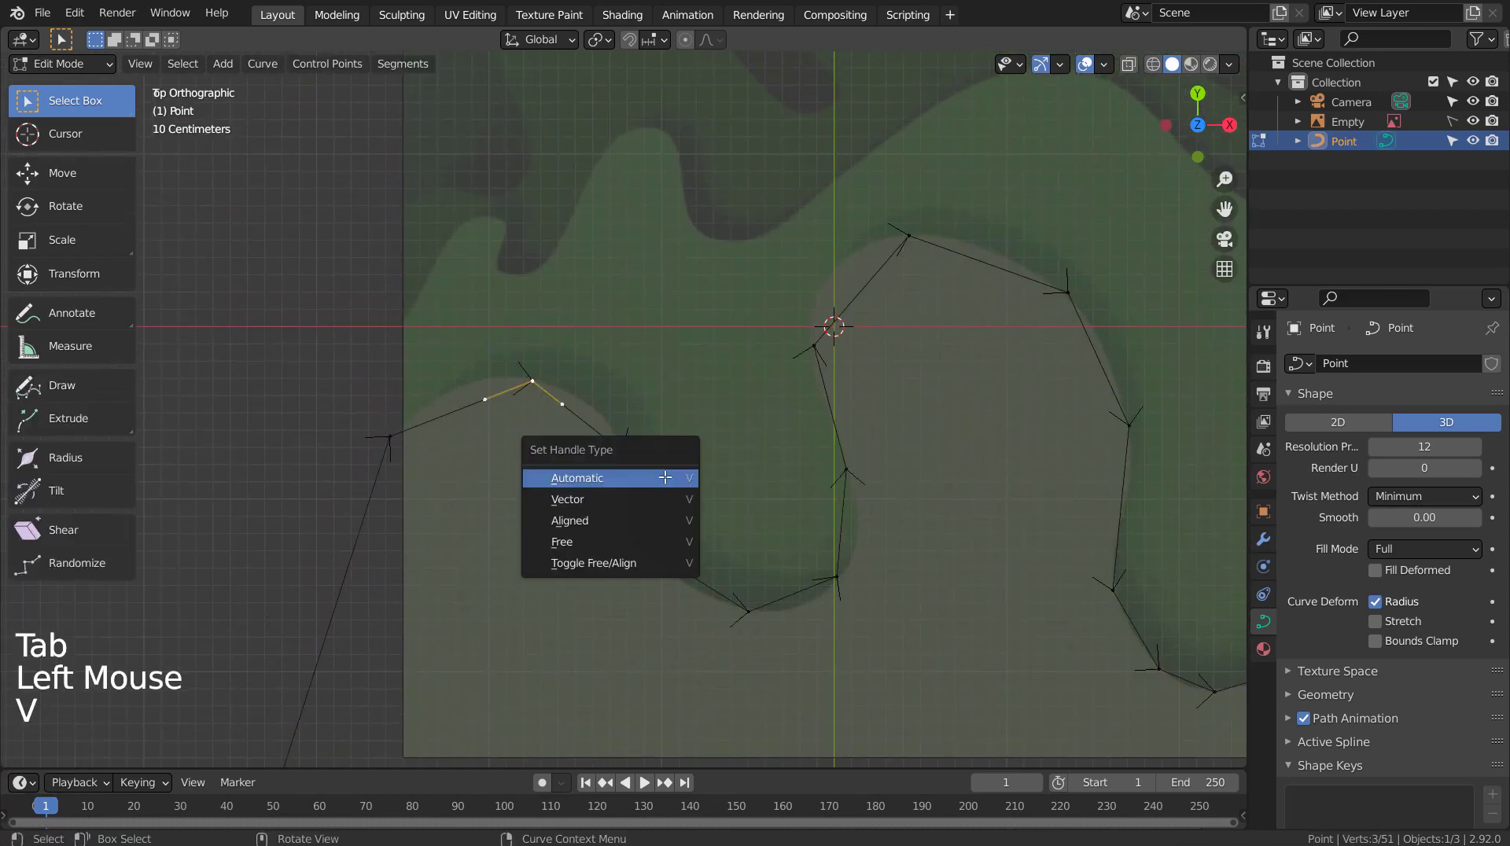
left_click(665, 477)
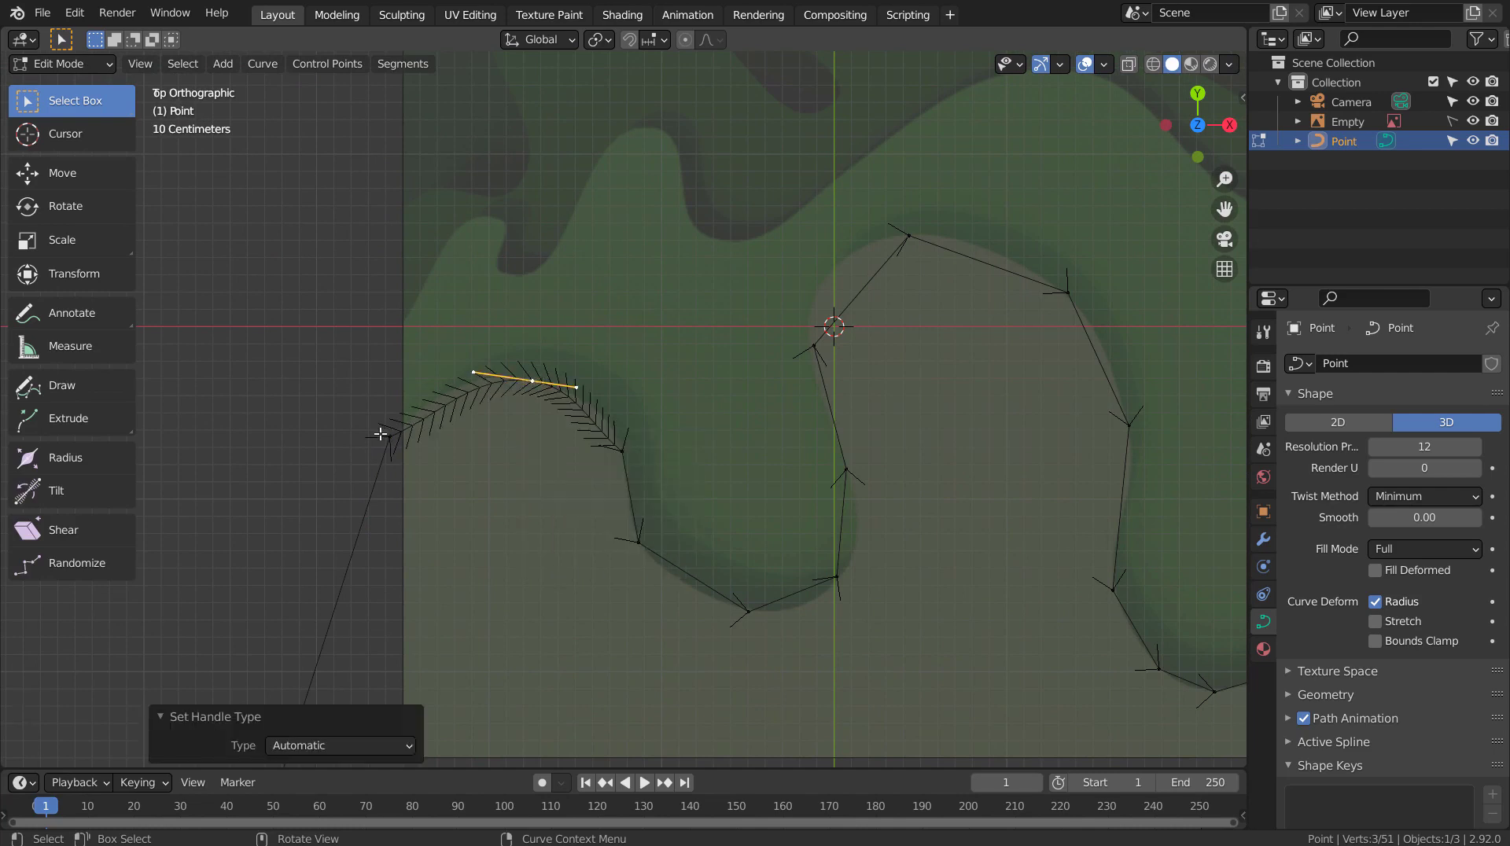
left_click(380, 434)
key("v")
left_click(555, 449)
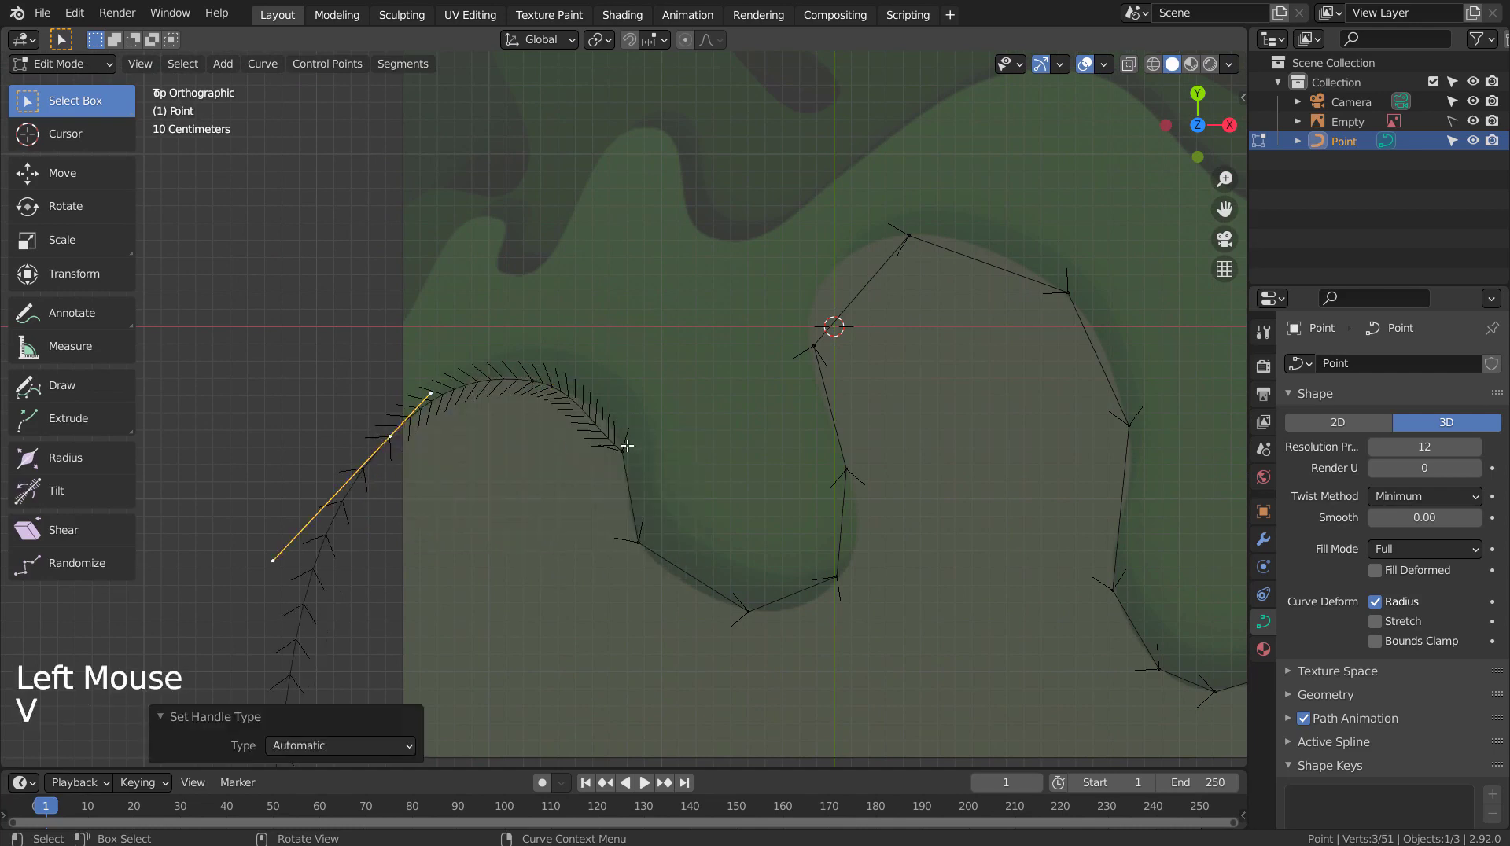
left_click(627, 446)
left_click(589, 429)
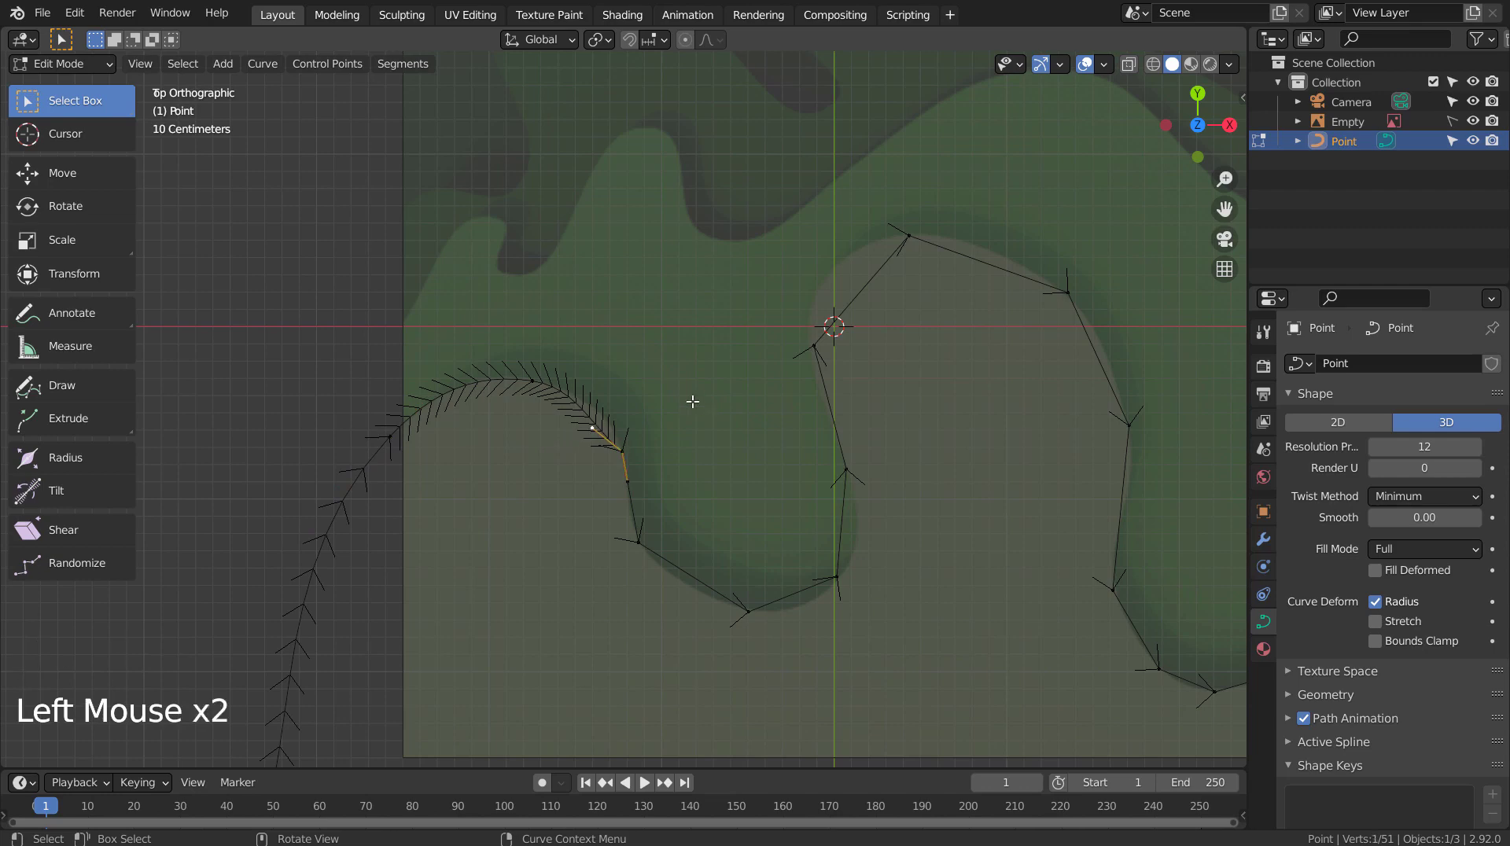
key("g")
Apply Automatic handles to the points along the lower bend, trough and rising S.
key("Tab")
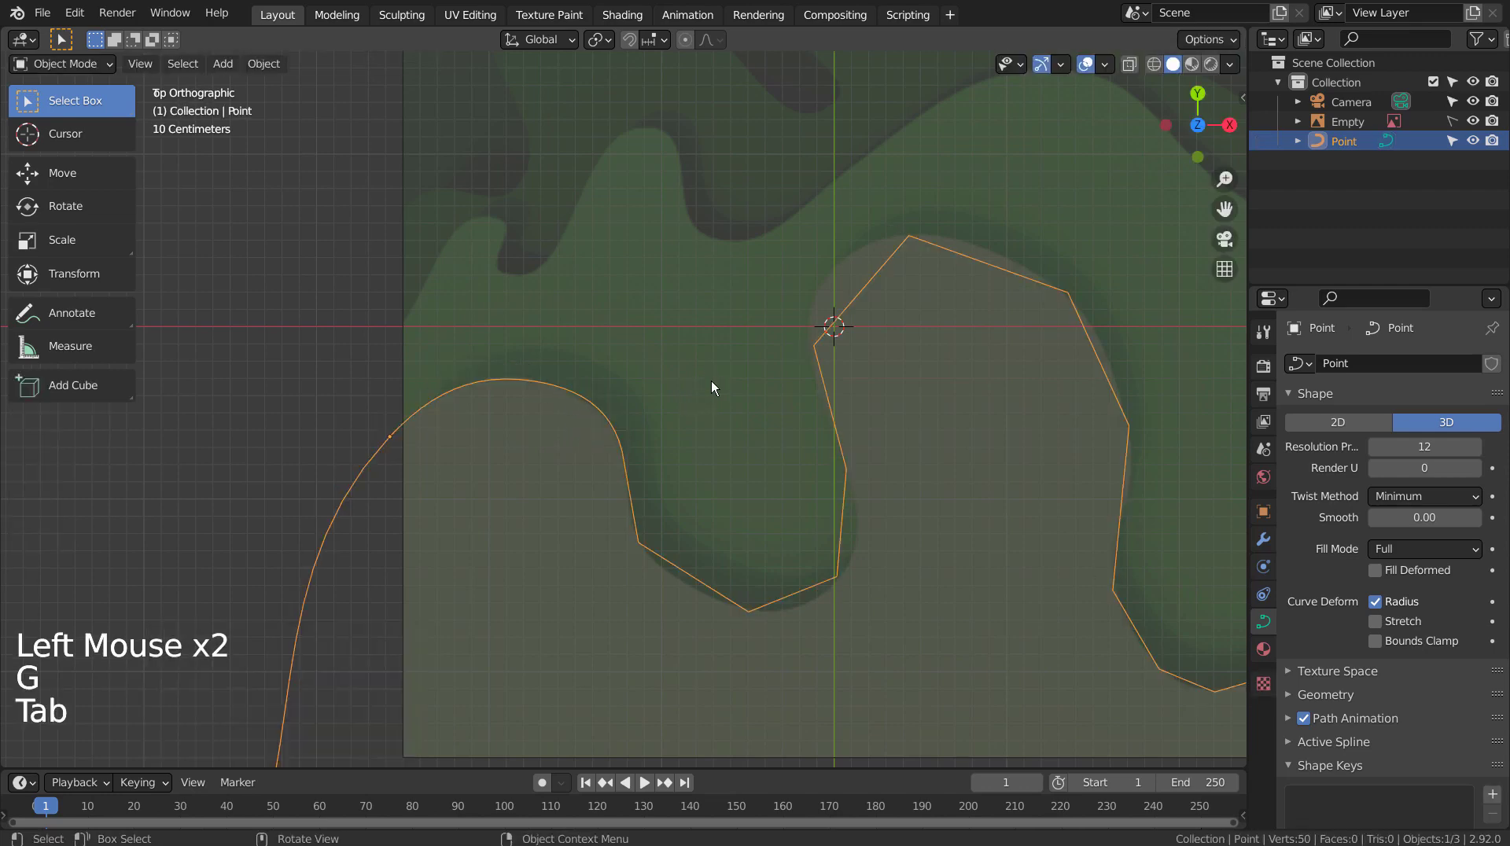
key("Tab")
left_click(746, 610)
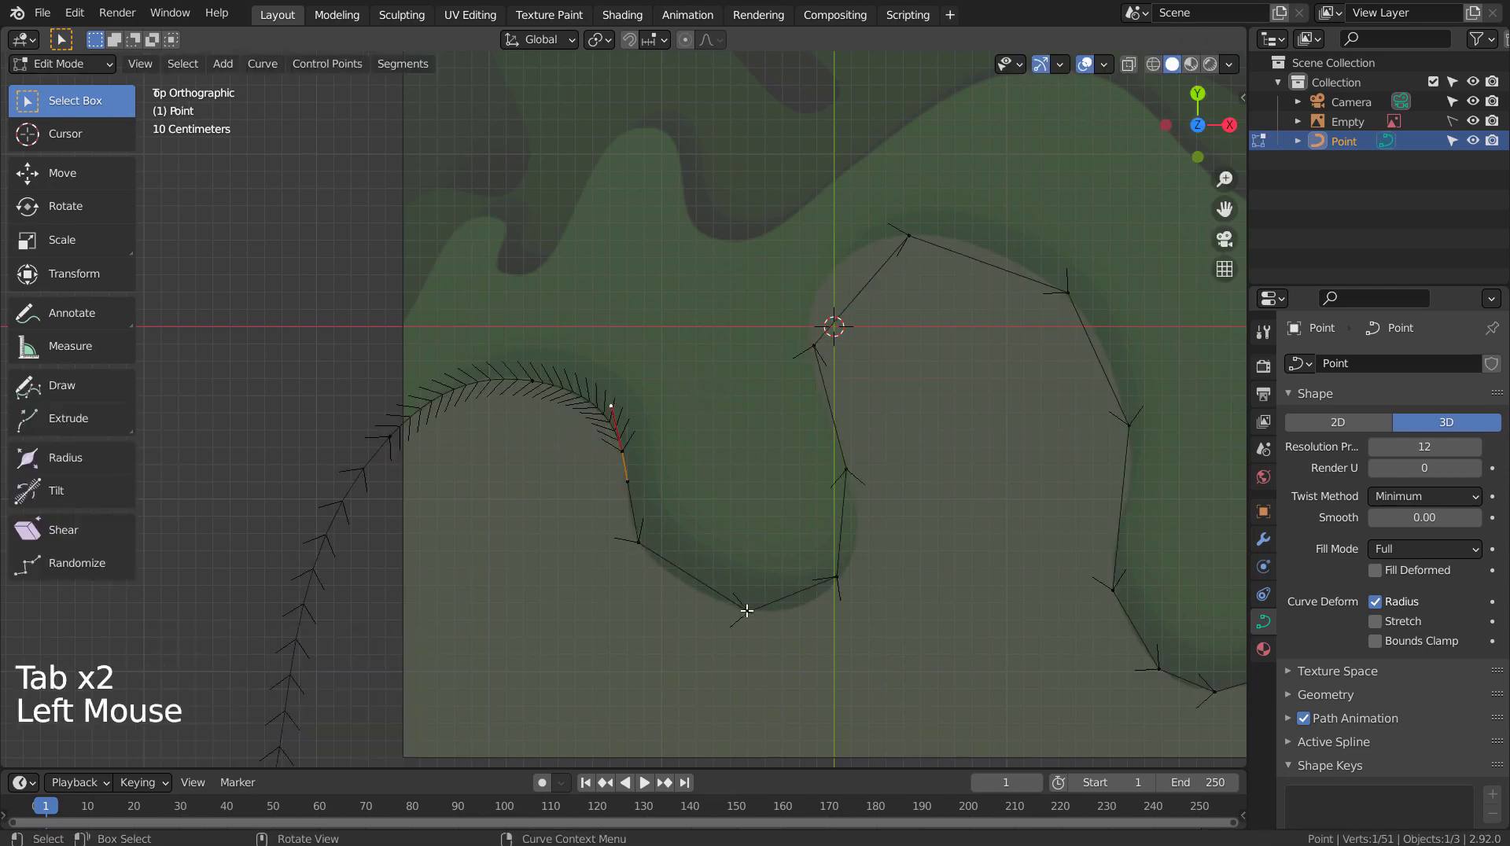
key("v")
left_click(746, 610)
key("Tab")
key("Tab")
left_click(638, 541)
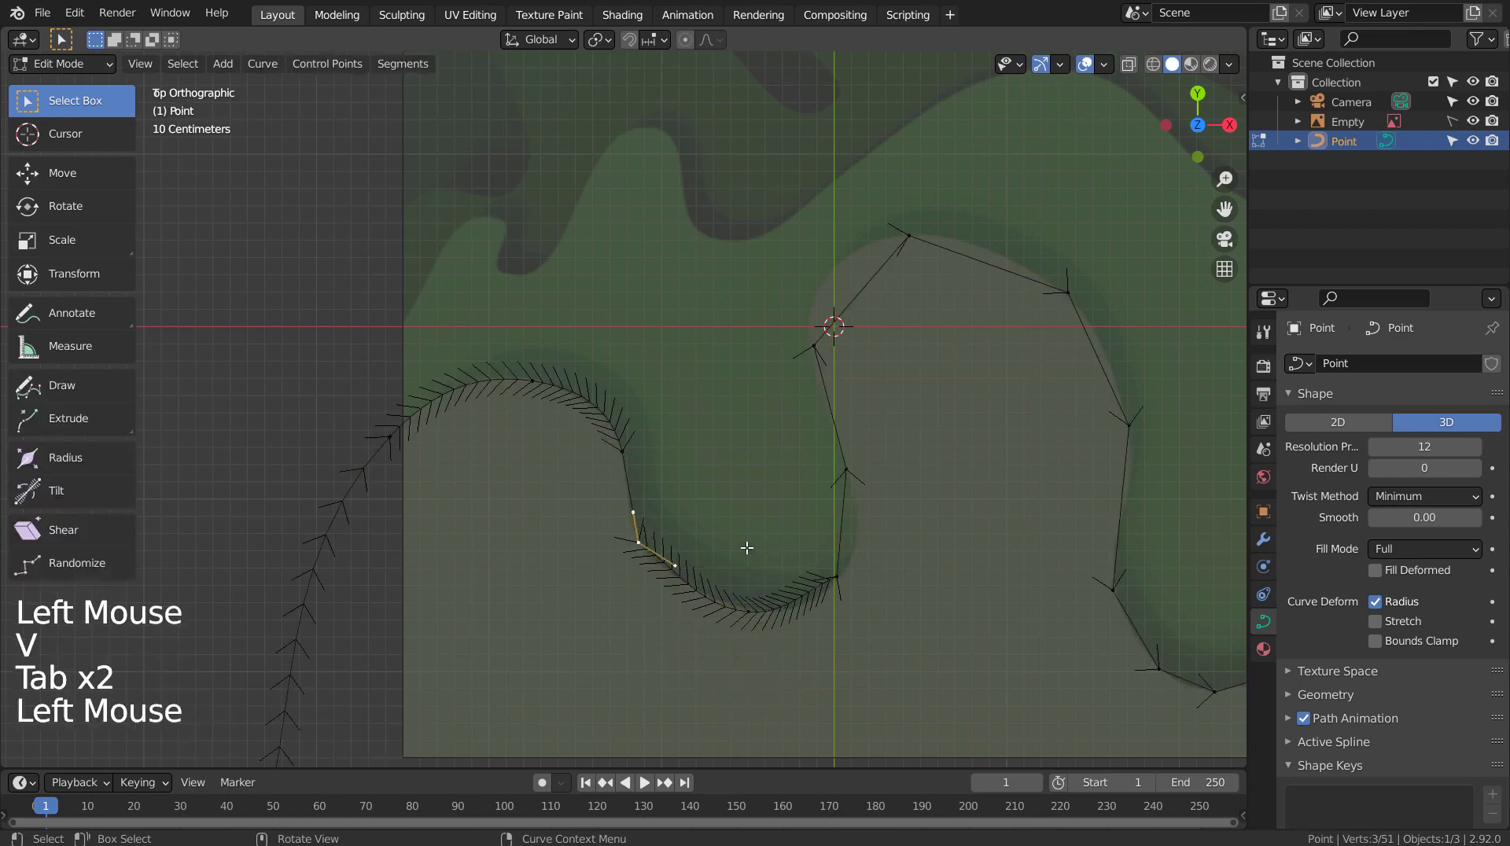
key("v")
key("Tab")
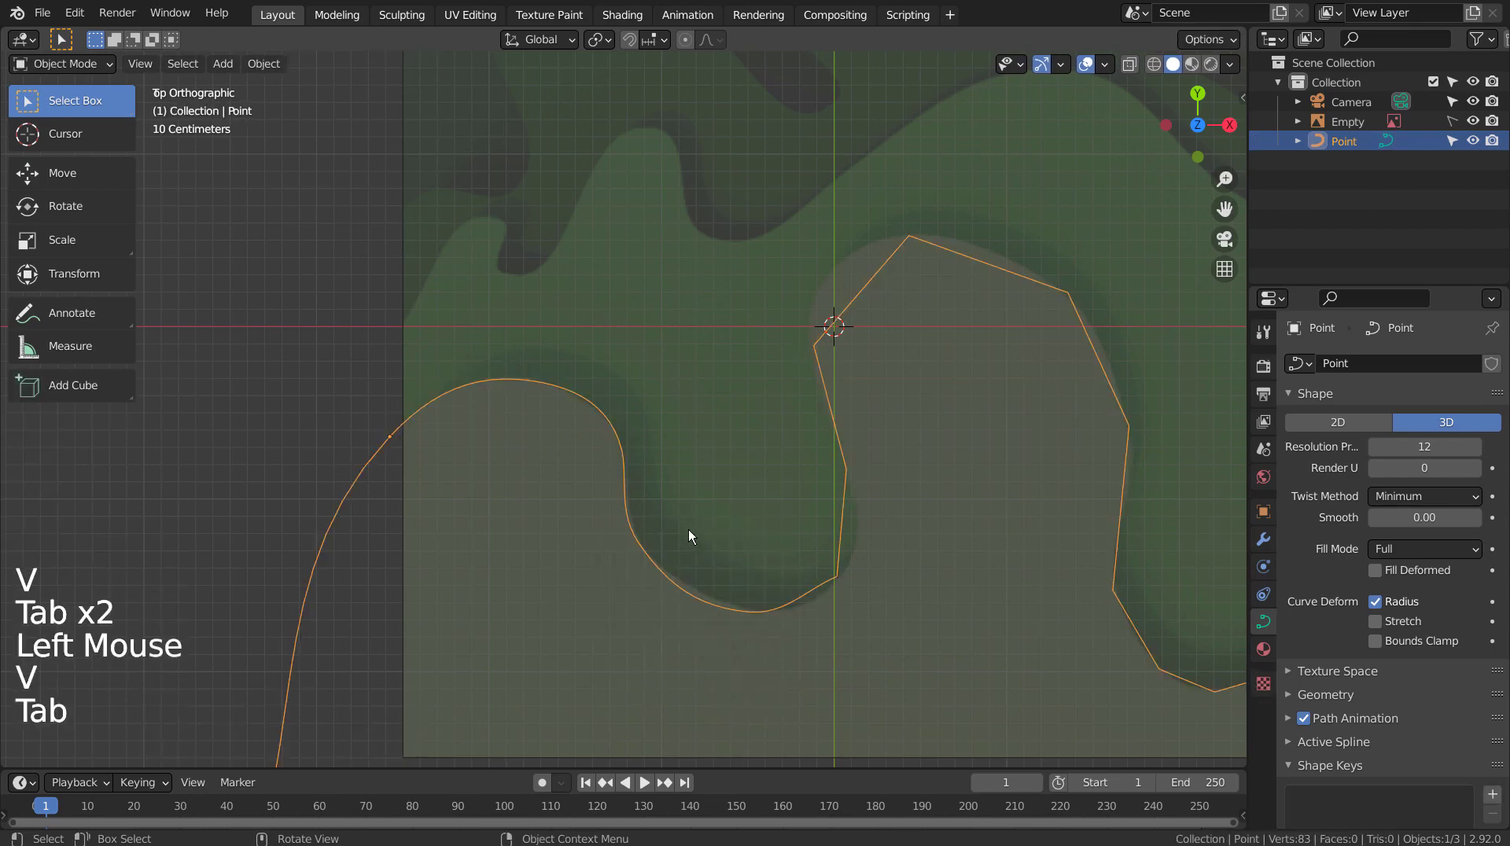
key("Tab")
left_click(837, 575)
key("v")
key("Tab")
key("Tab")
left_click(848, 462)
key("v")
key("Tab")
key("Tab")
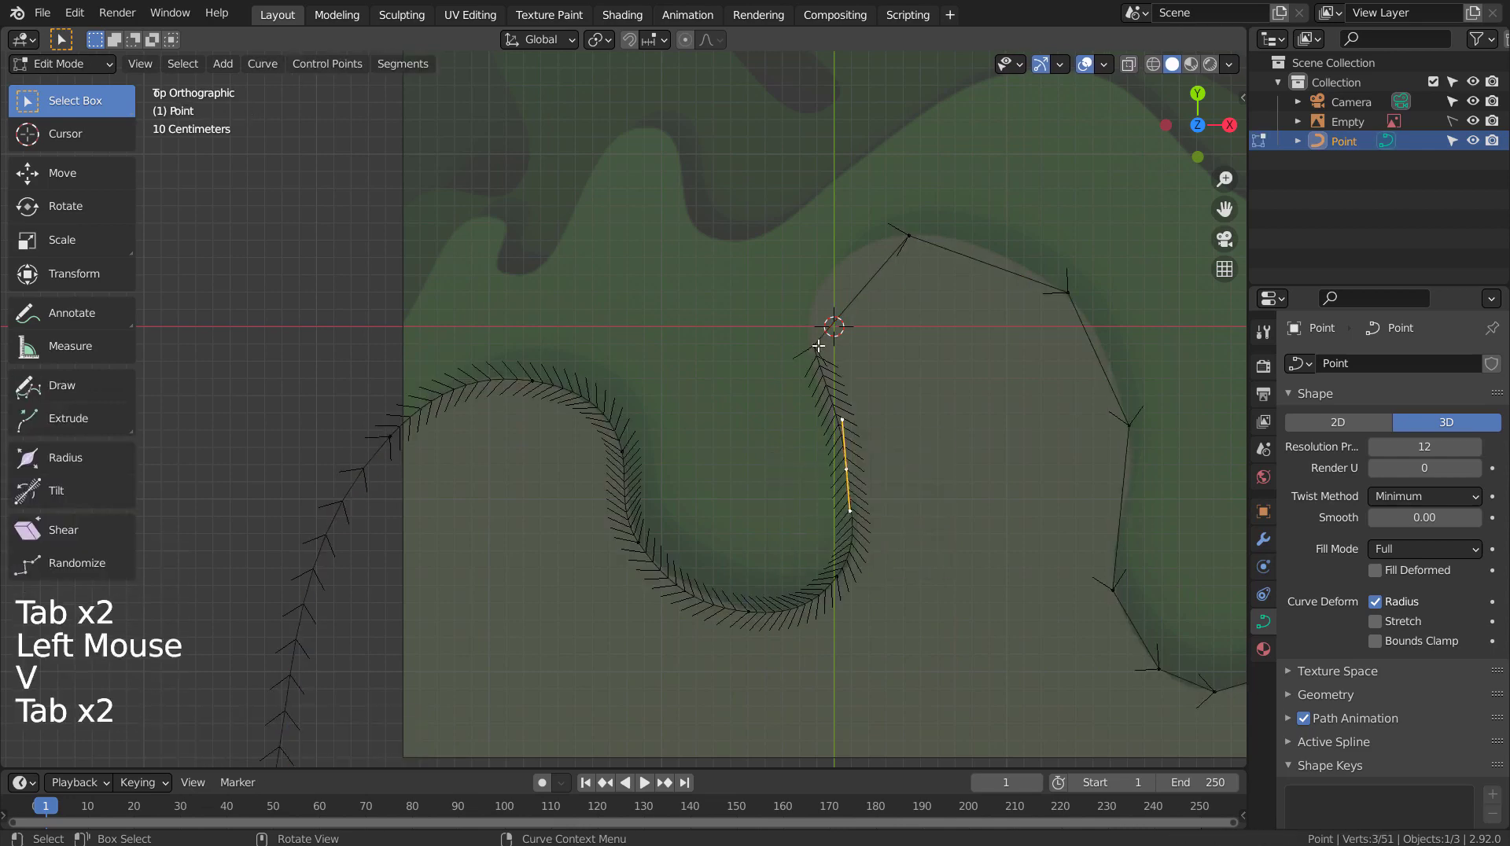
left_click(819, 345)
key("v")
Reshape the right hump by moving and rotating its handle and nudging the S-centre point.
left_click(922, 226)
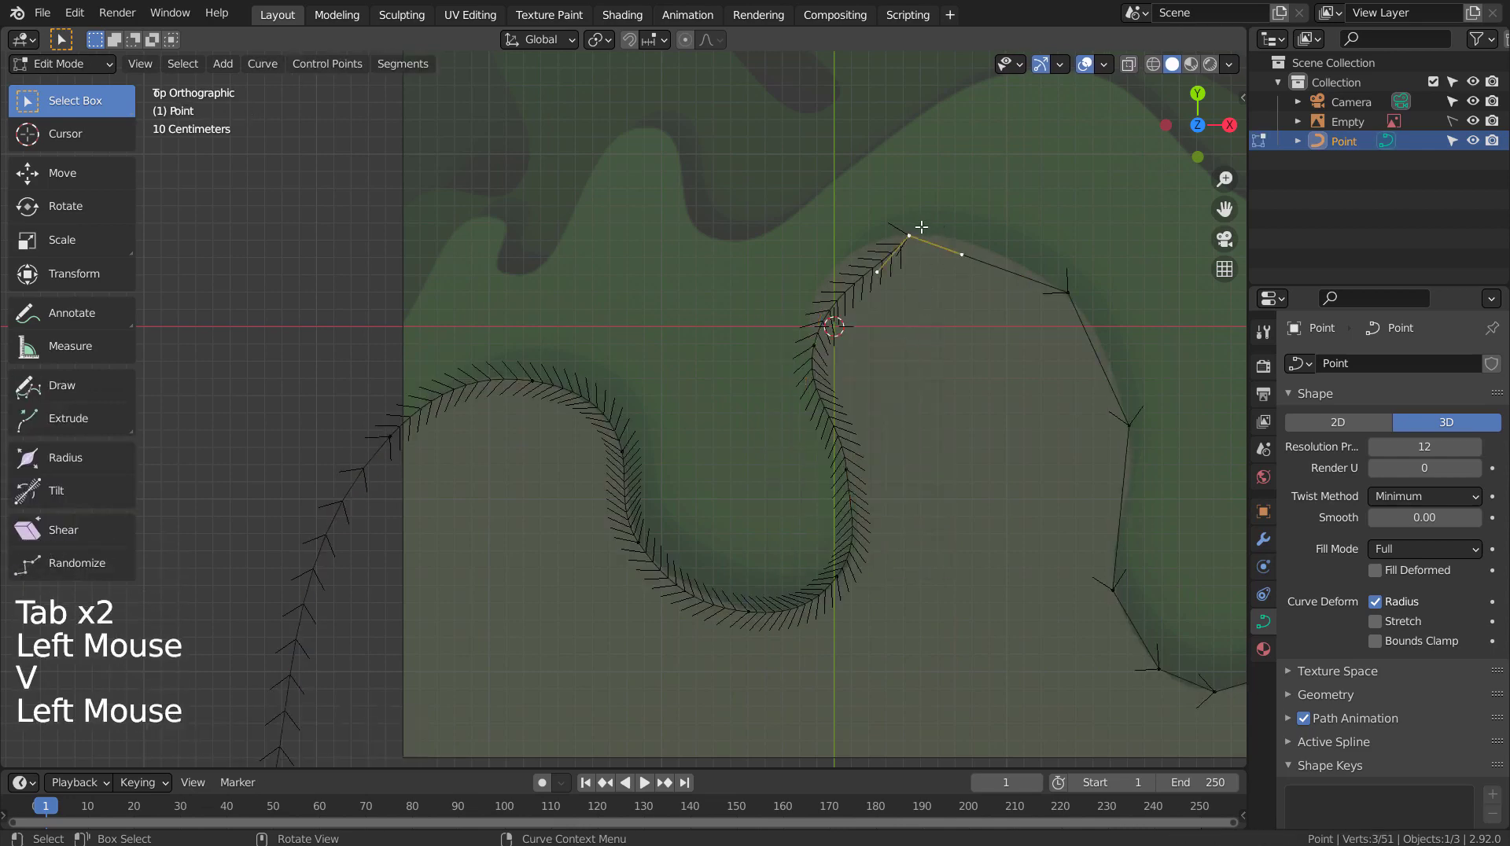
key("v")
left_click(852, 246)
key("g")
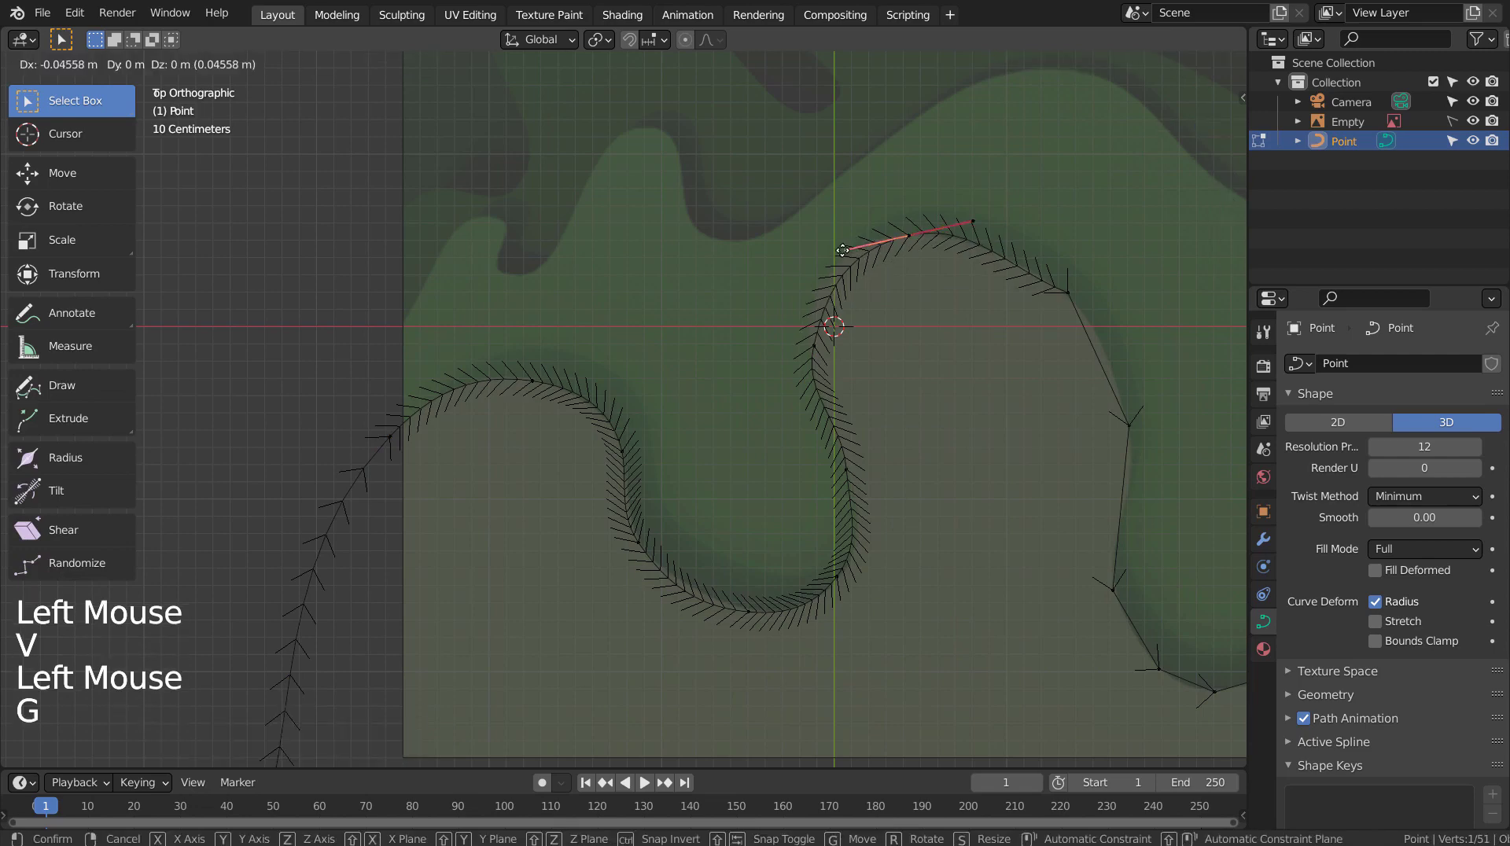
left_click(810, 277)
left_click(810, 338)
key("g")
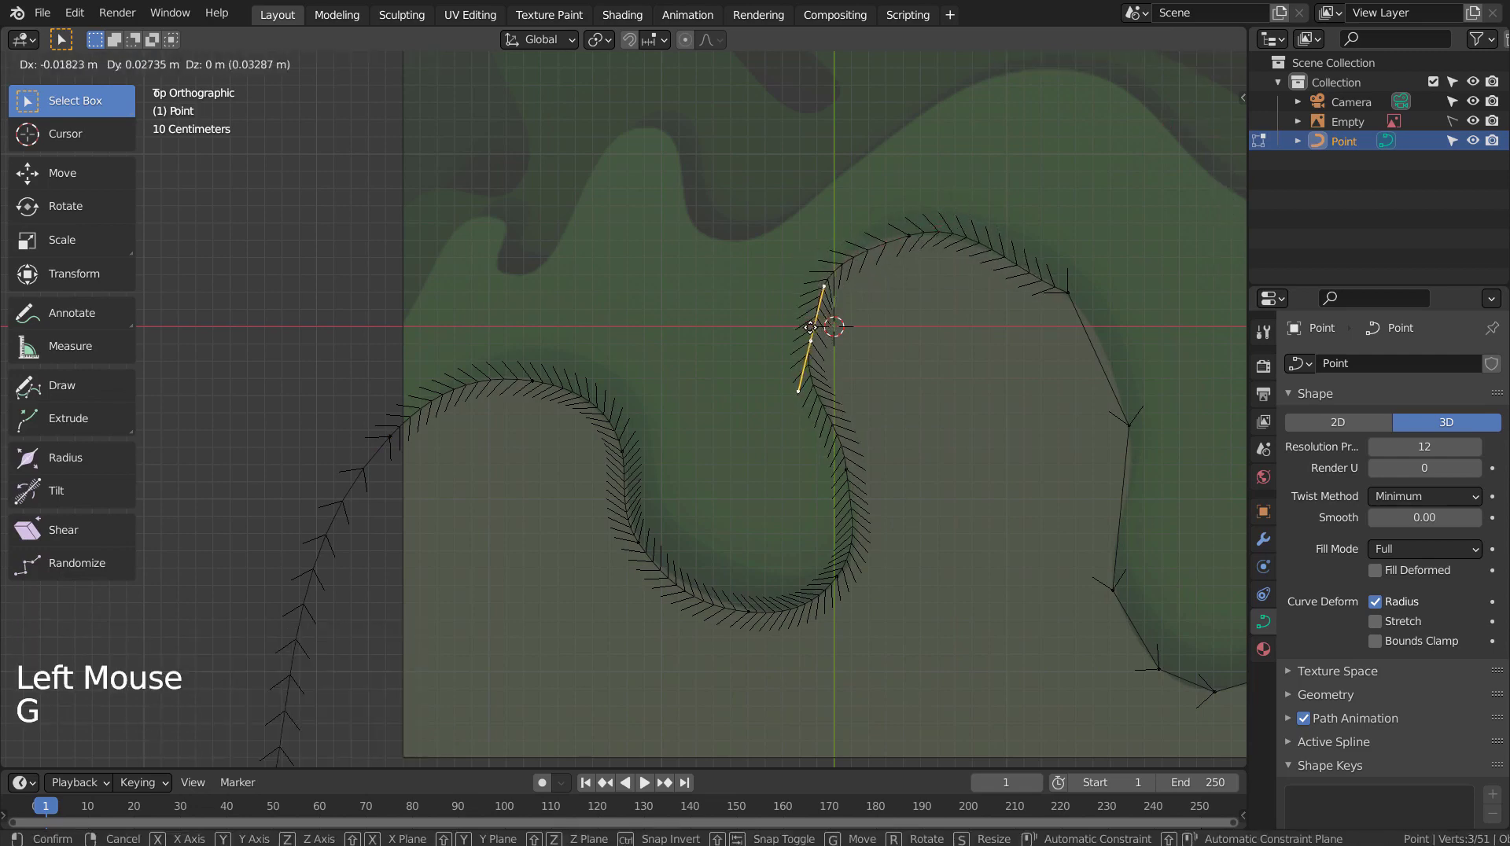
left_click(811, 314)
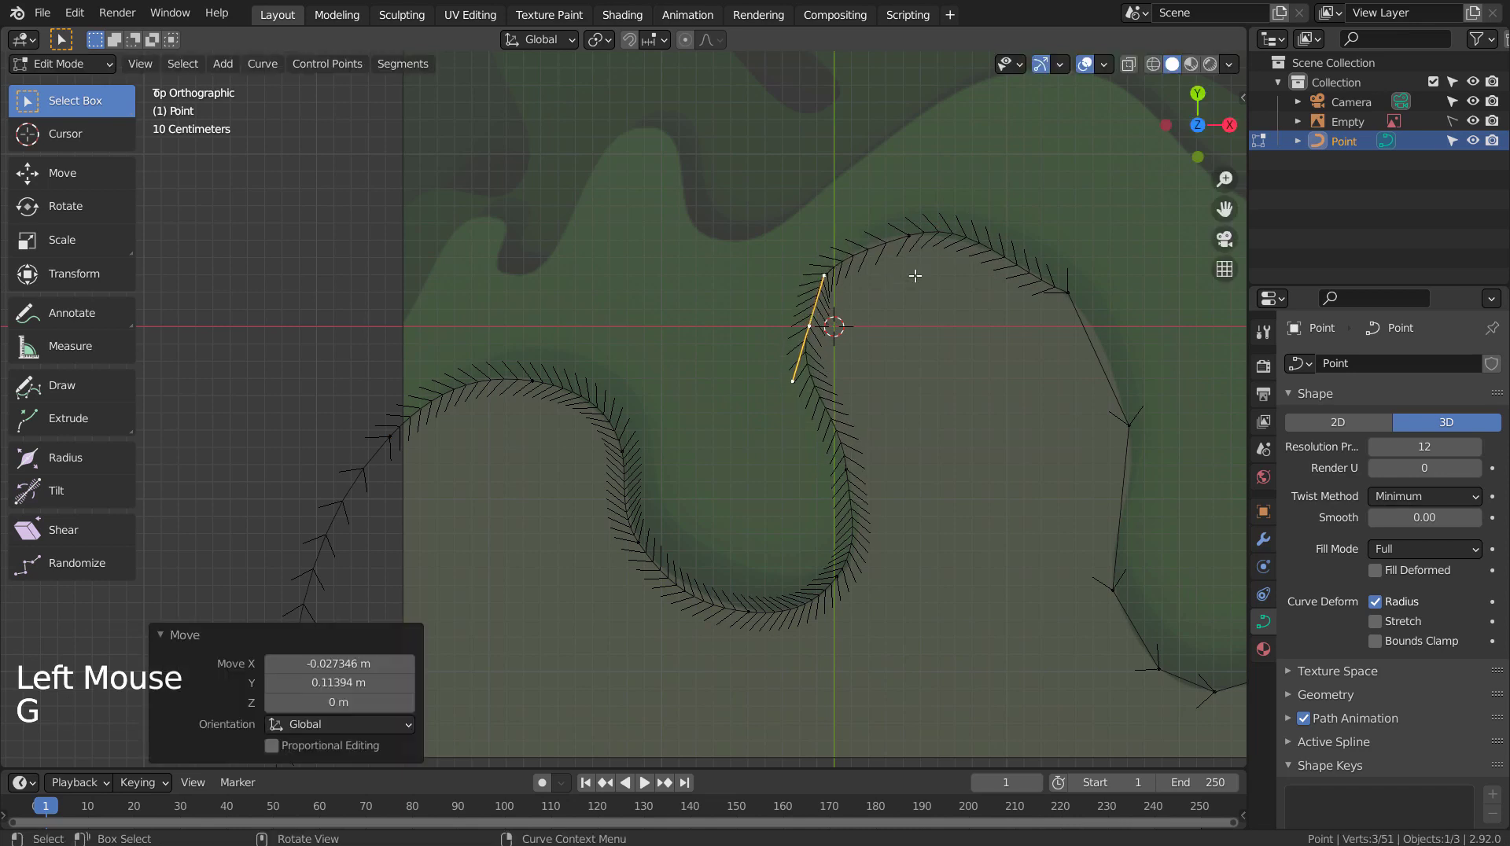
left_click(904, 228)
key("r")
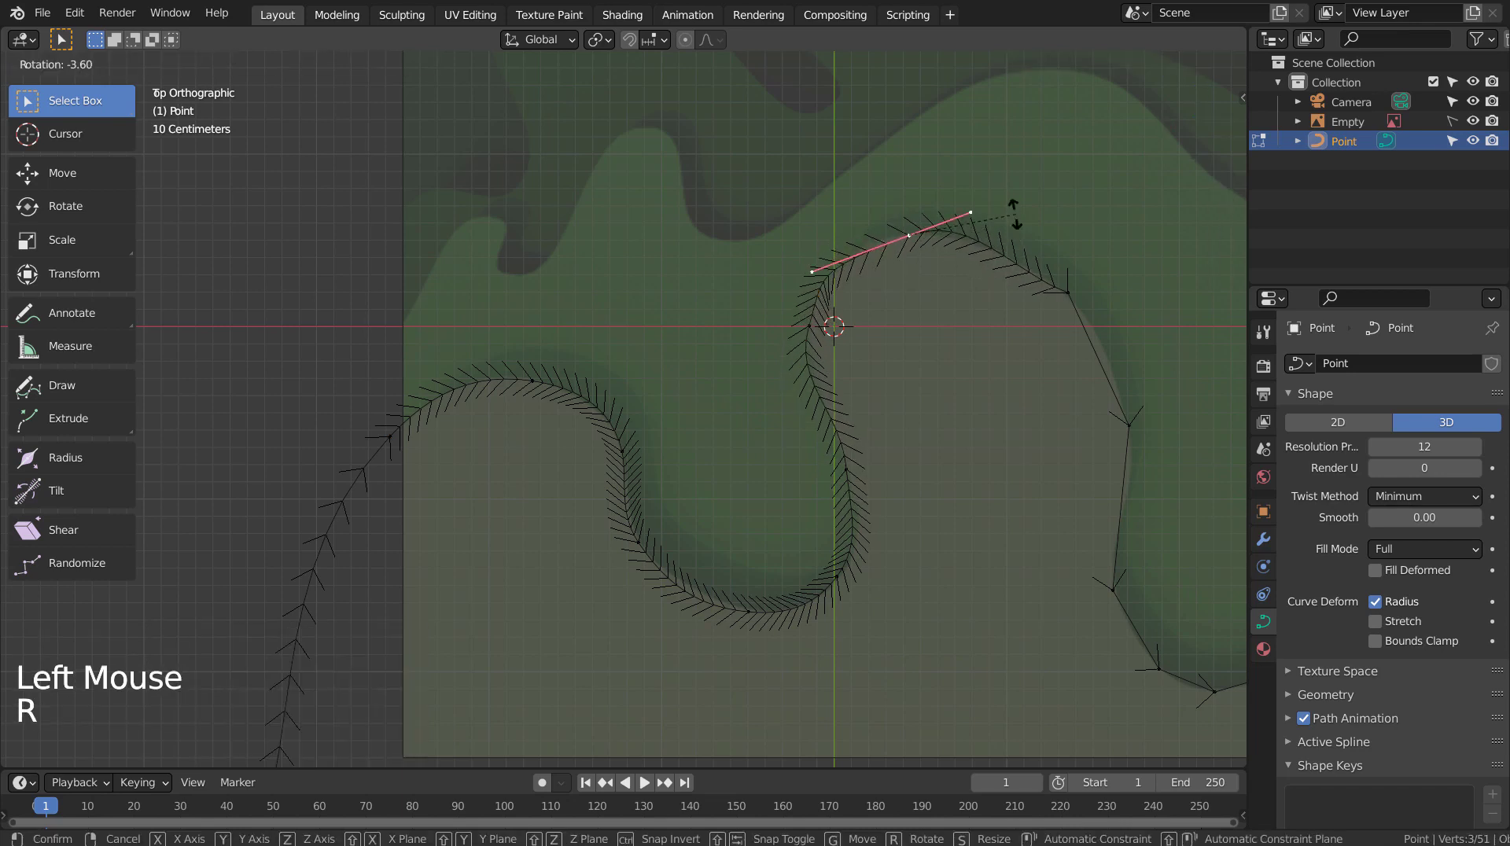
left_click(1007, 212)
key("g")
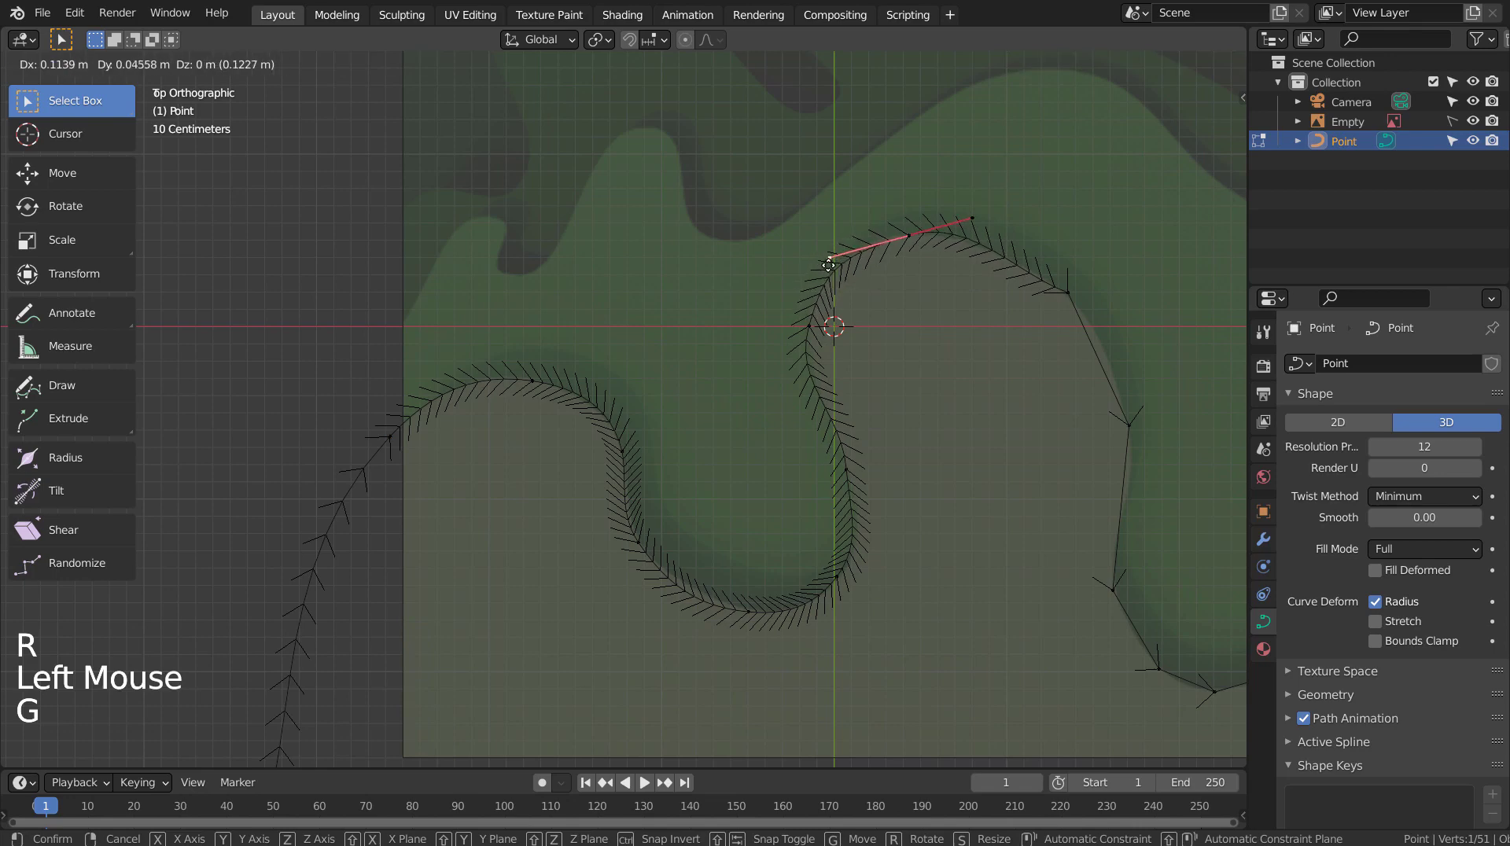
left_click(829, 265)
key("Tab")
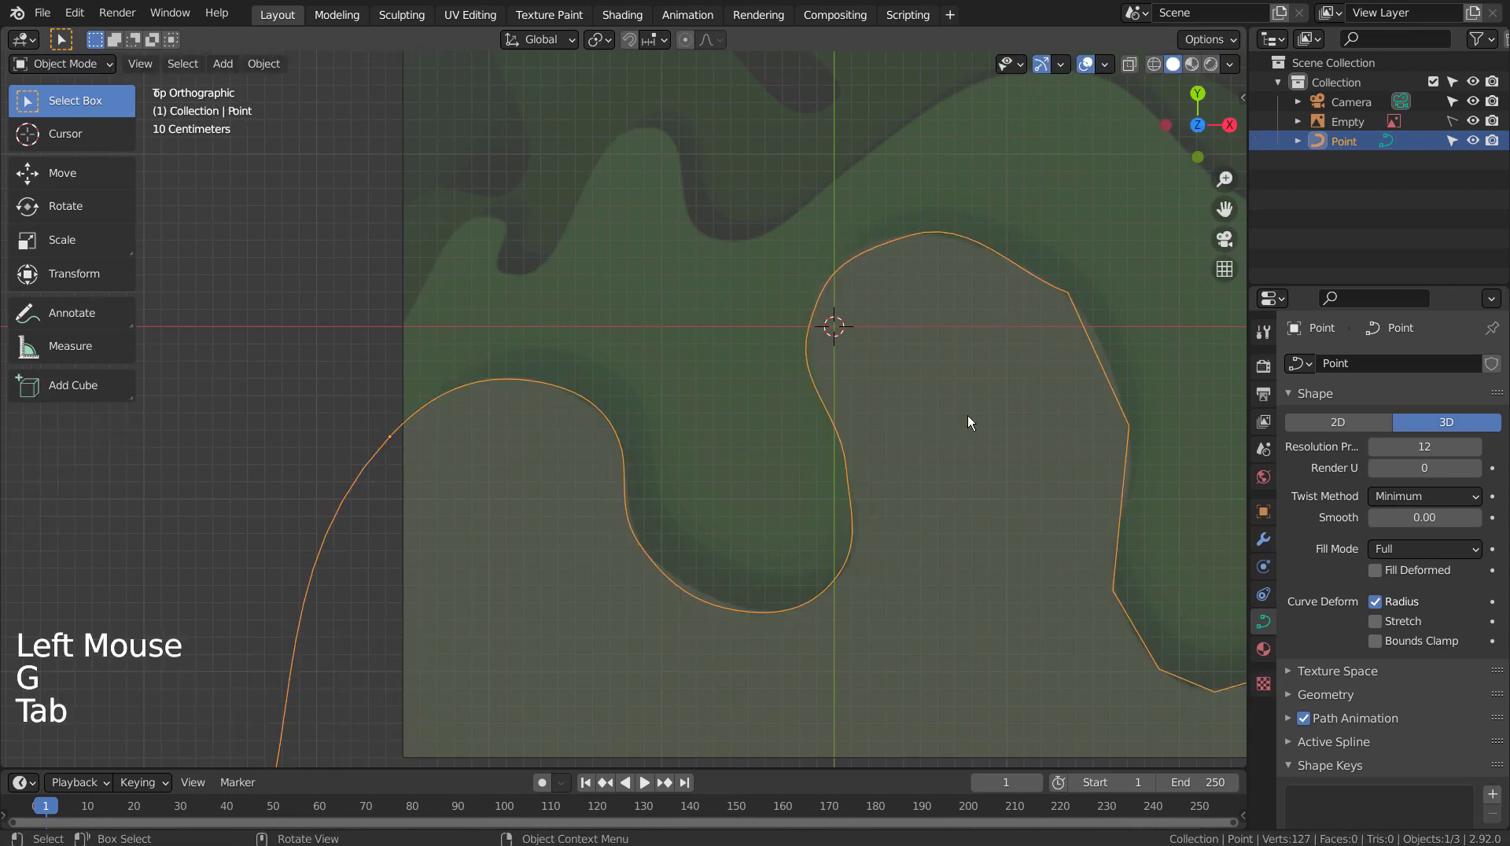
Select the five points down the right edge and make all their handles Automatic.
middle_click_drag(968, 423, 481, 429, "shift")
key("Tab")
left_click(585, 365)
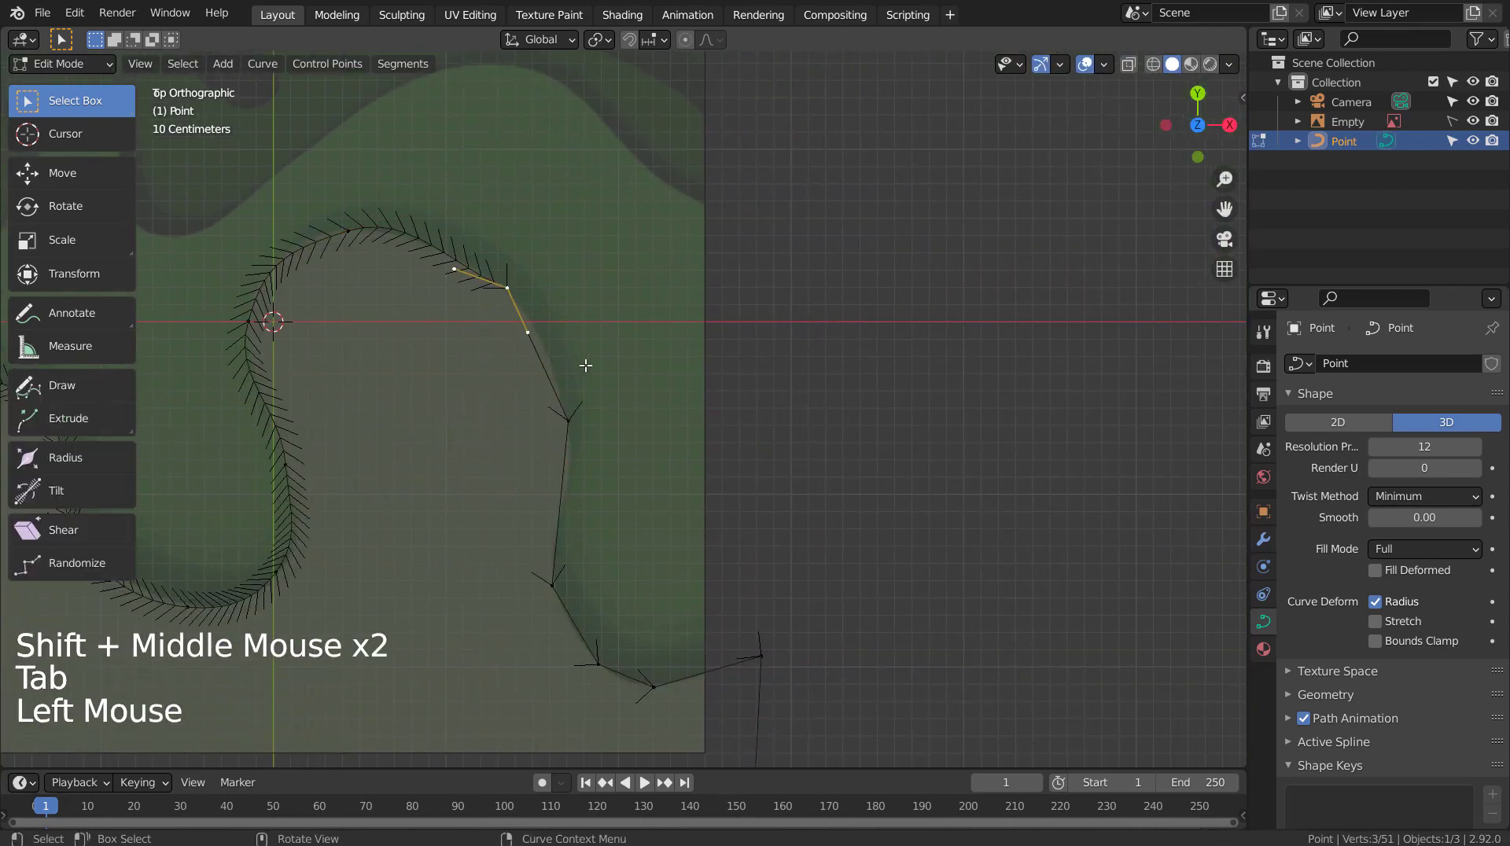
left_click(576, 421, "shift")
left_click(556, 600, "shift")
left_click(661, 688, "shift")
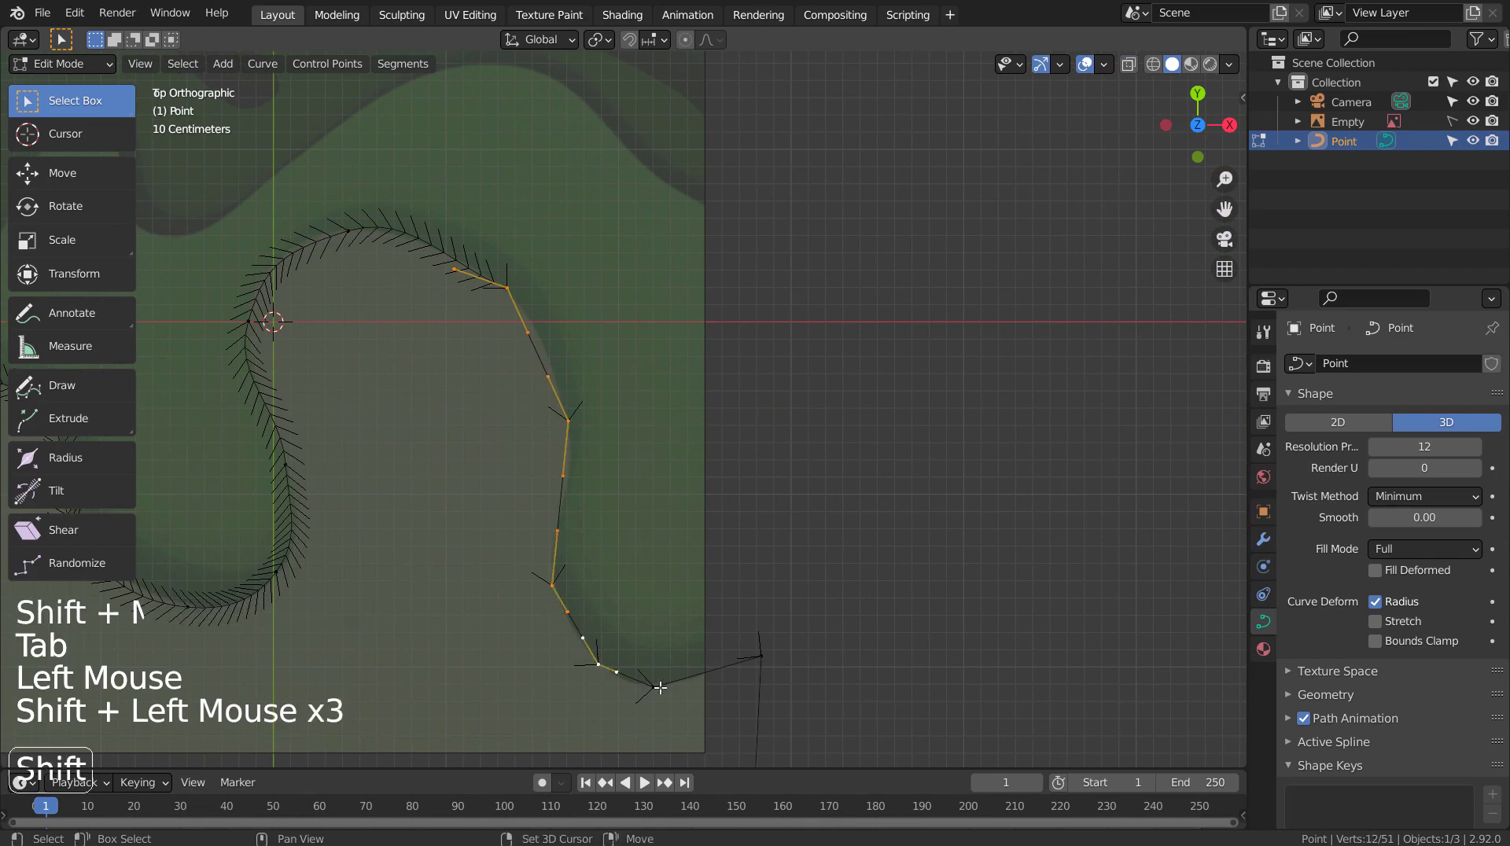
left_click(756, 657, "shift")
key("v")
key("Tab")
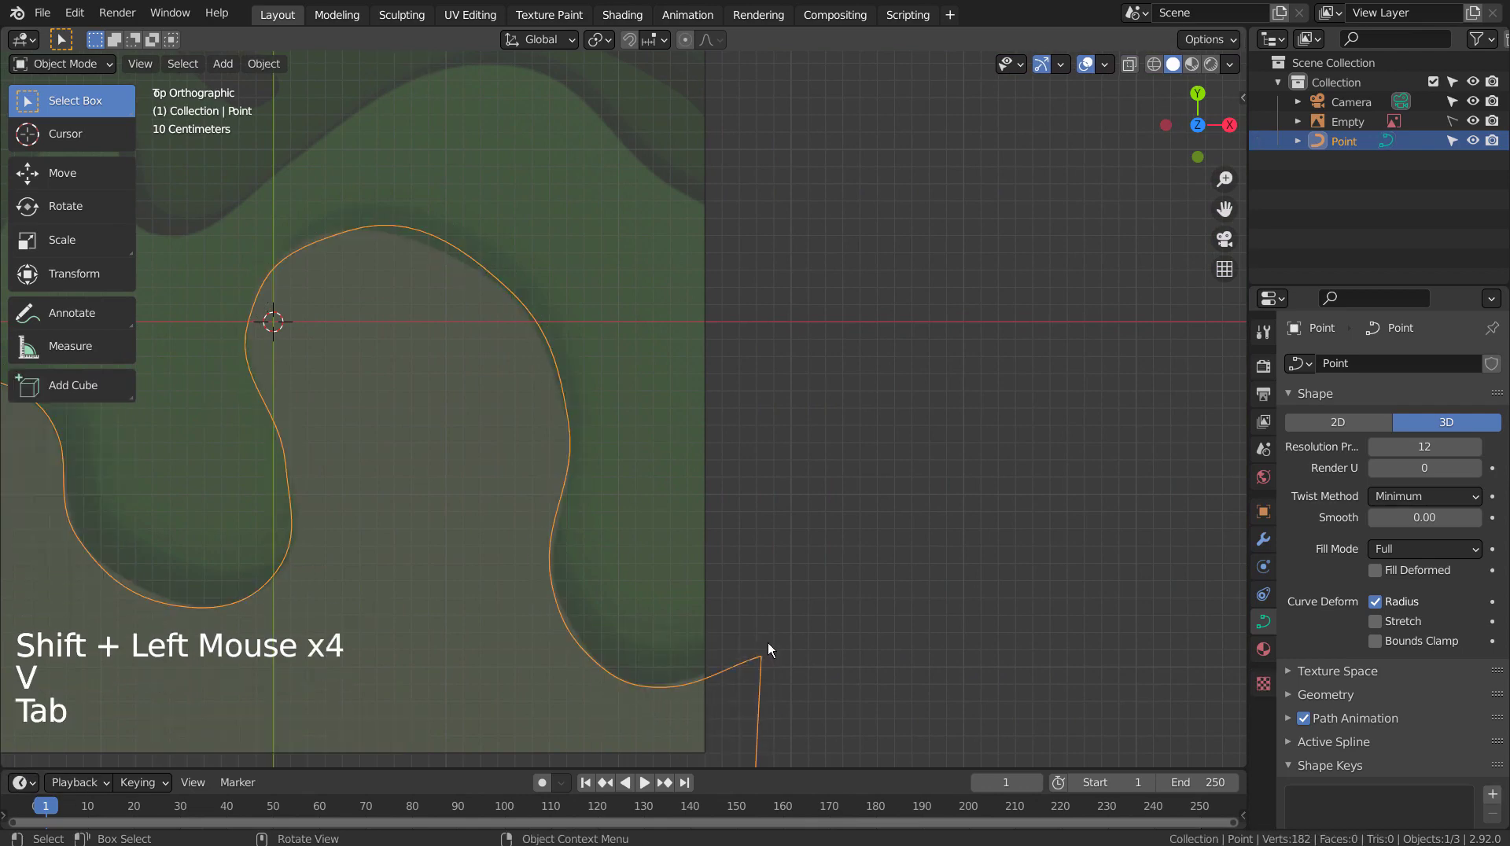
Deselect the first curve and add a new Point curve, Point.001.
middle_click_drag(457, 601, 780, 559, "shift")
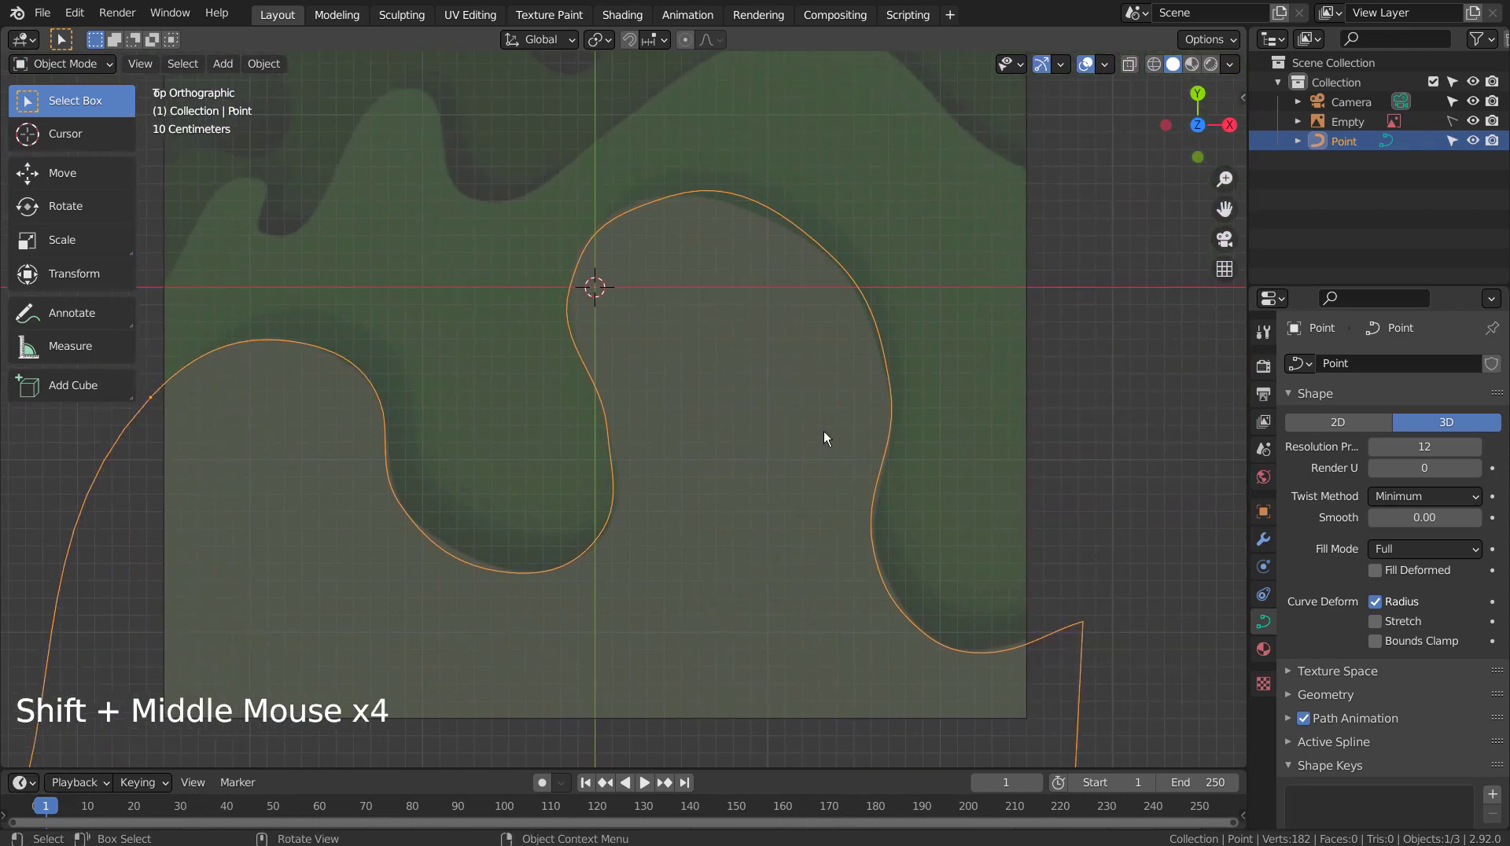
middle_click_drag(823, 432, 783, 598, "shift")
middle_click_drag(784, 597, 784, 649, "shift")
scroll(770, 608, "down", 2)
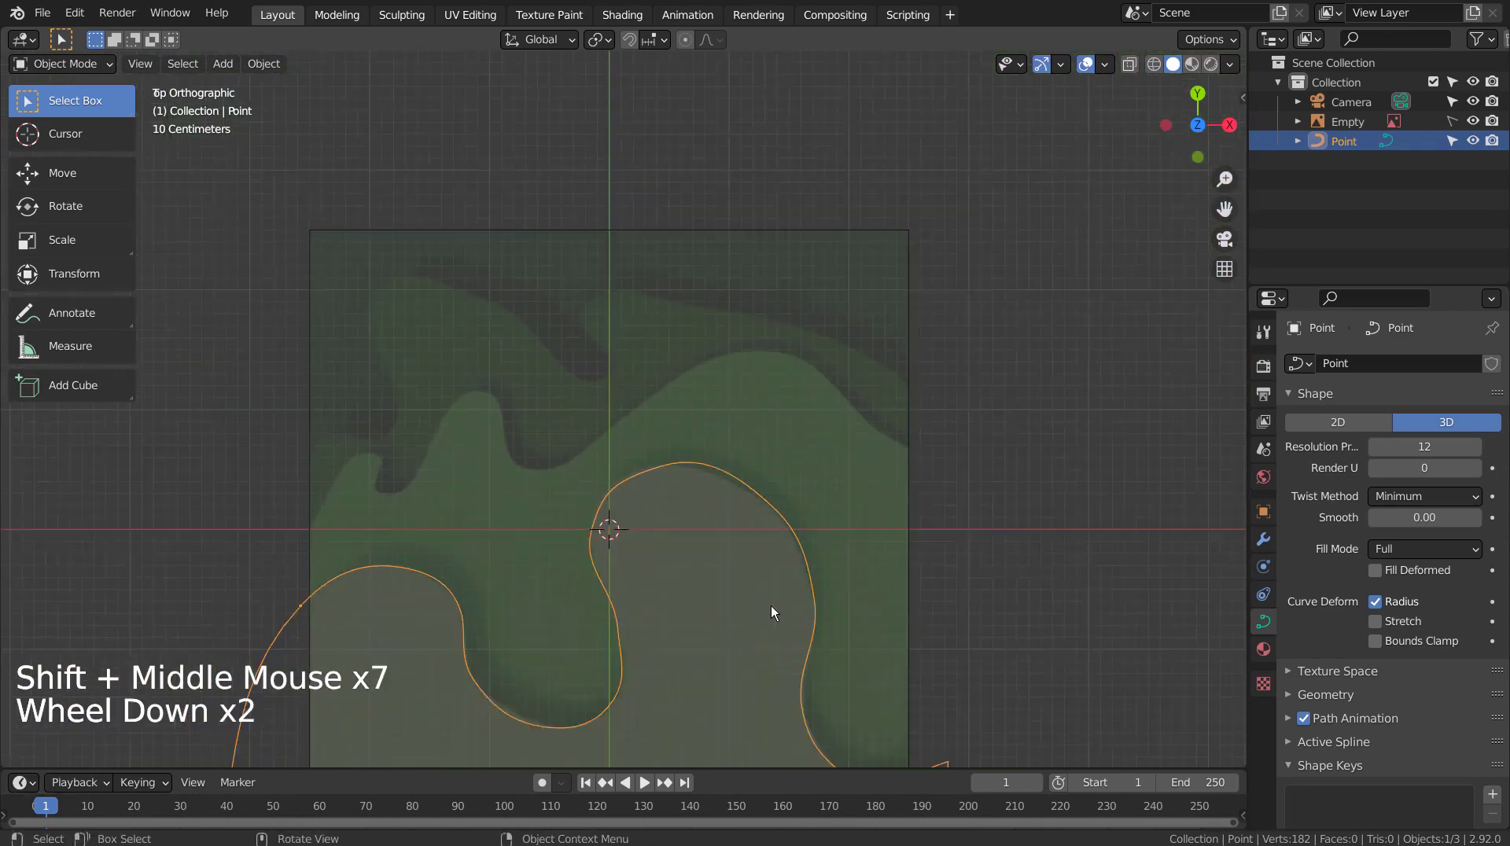
scroll(770, 605, "down", 1)
left_click(918, 548)
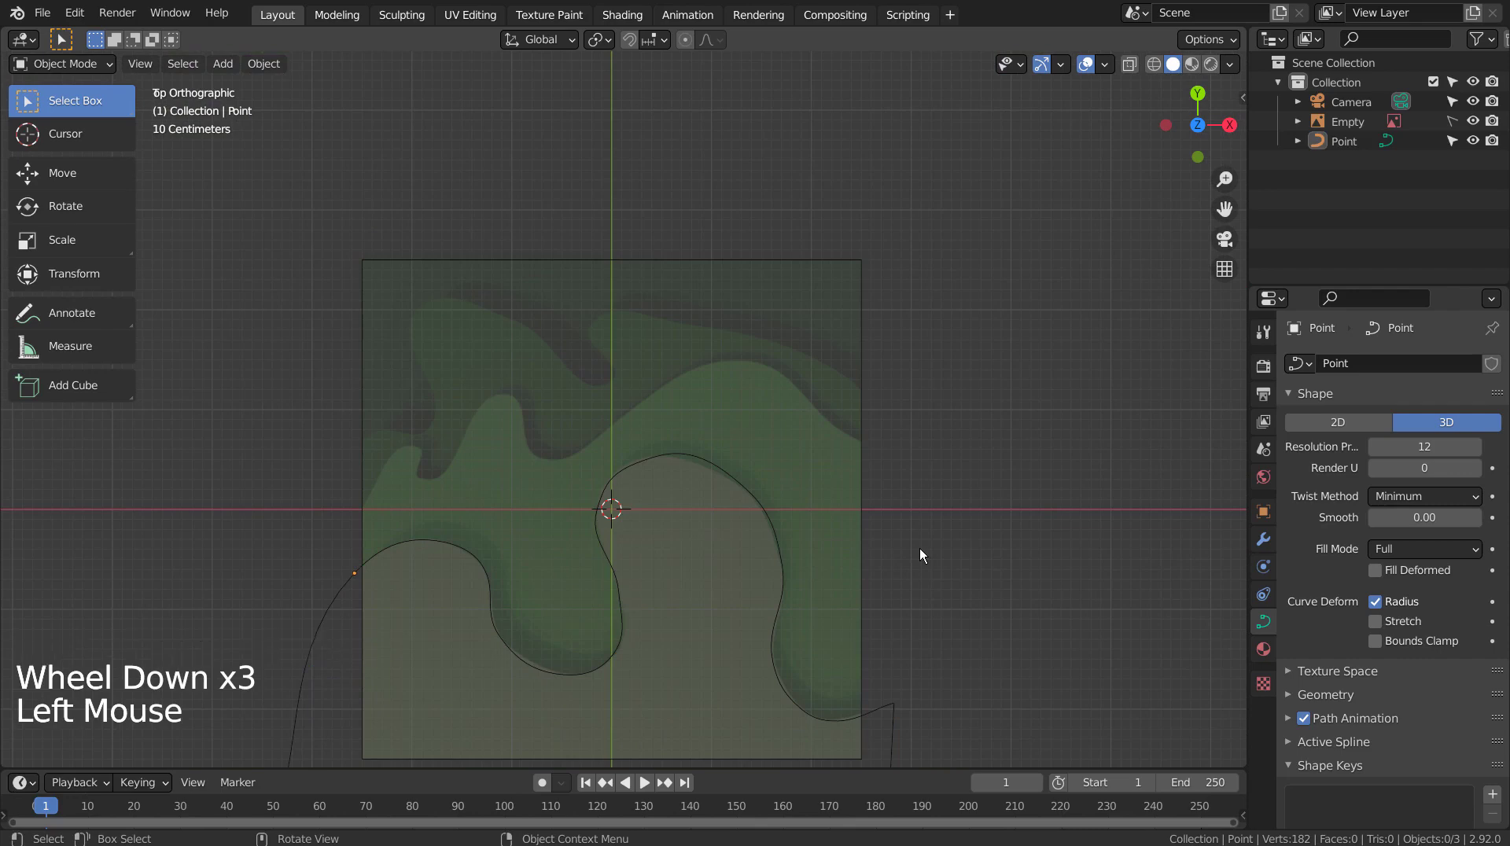
key("shift+a")
mouse_move(873, 471)
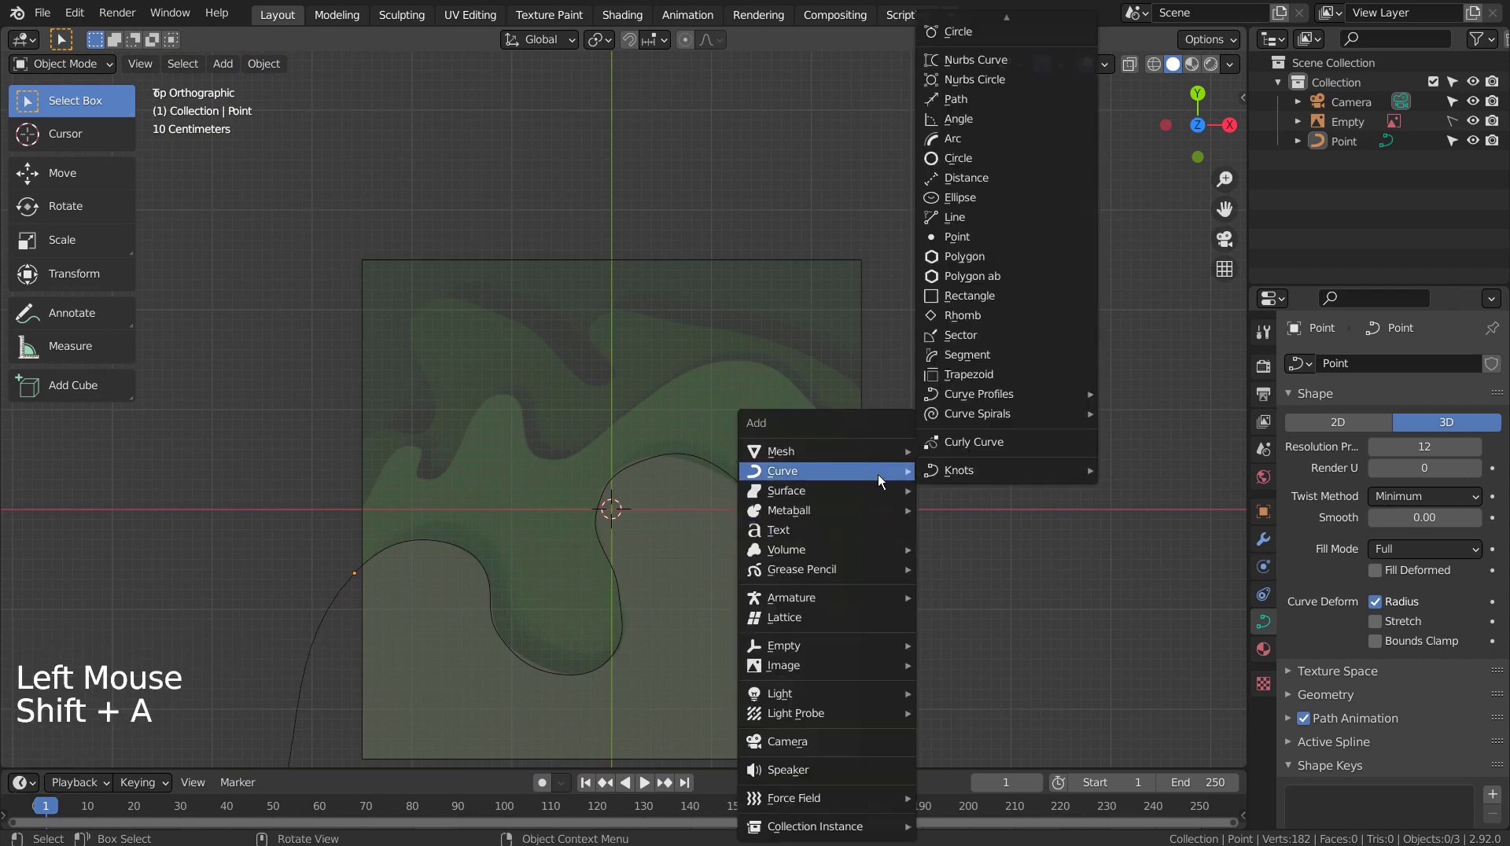
left_click(996, 237)
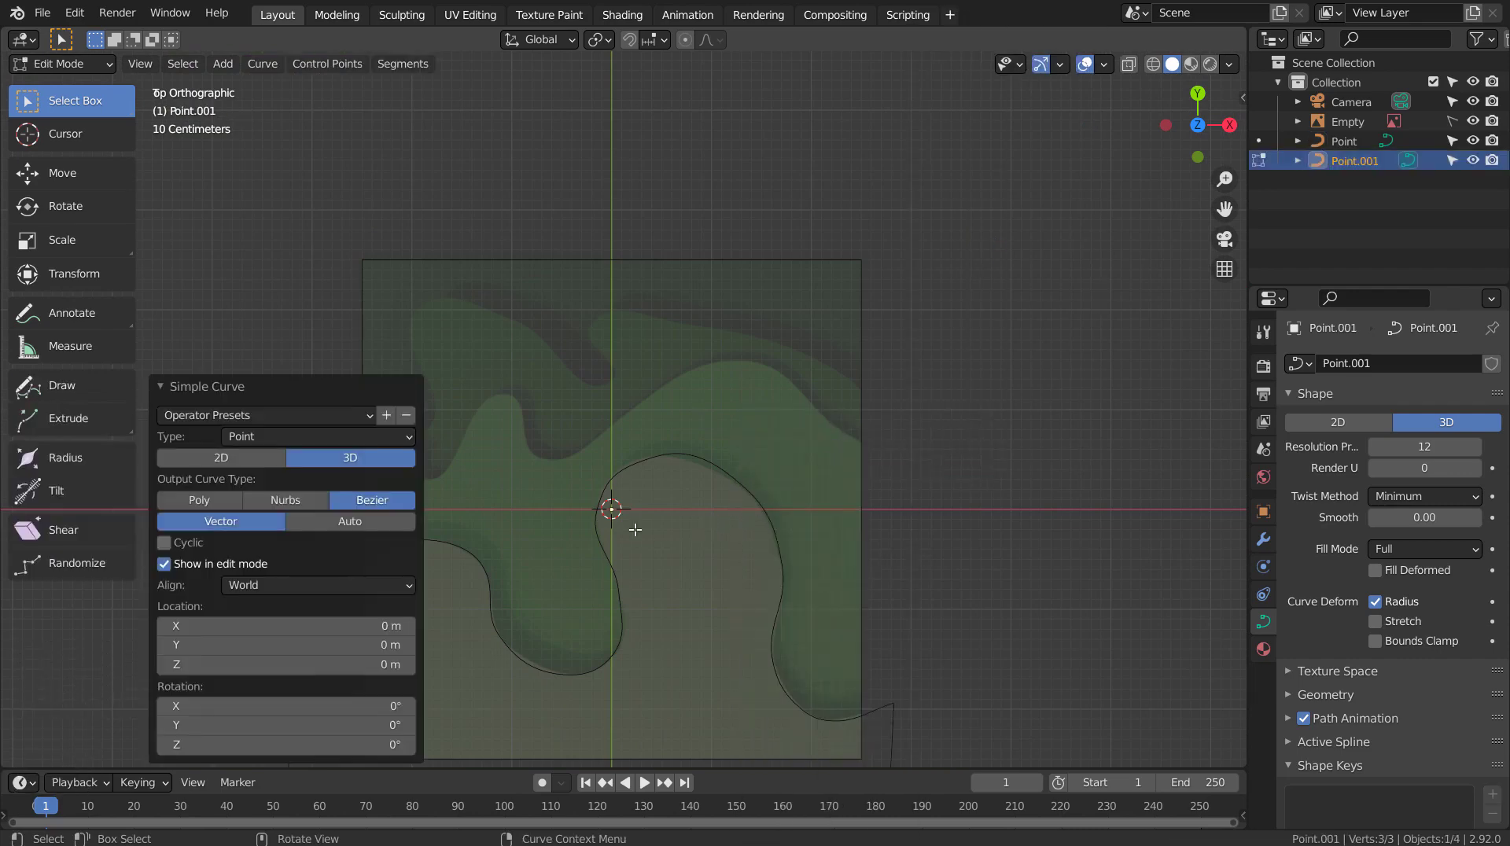
Move Point.001 -2.5359 m on X to the reference image's left edge.
middle_click_drag(635, 529, 907, 522, "shift")
key("Tab")
key("g")
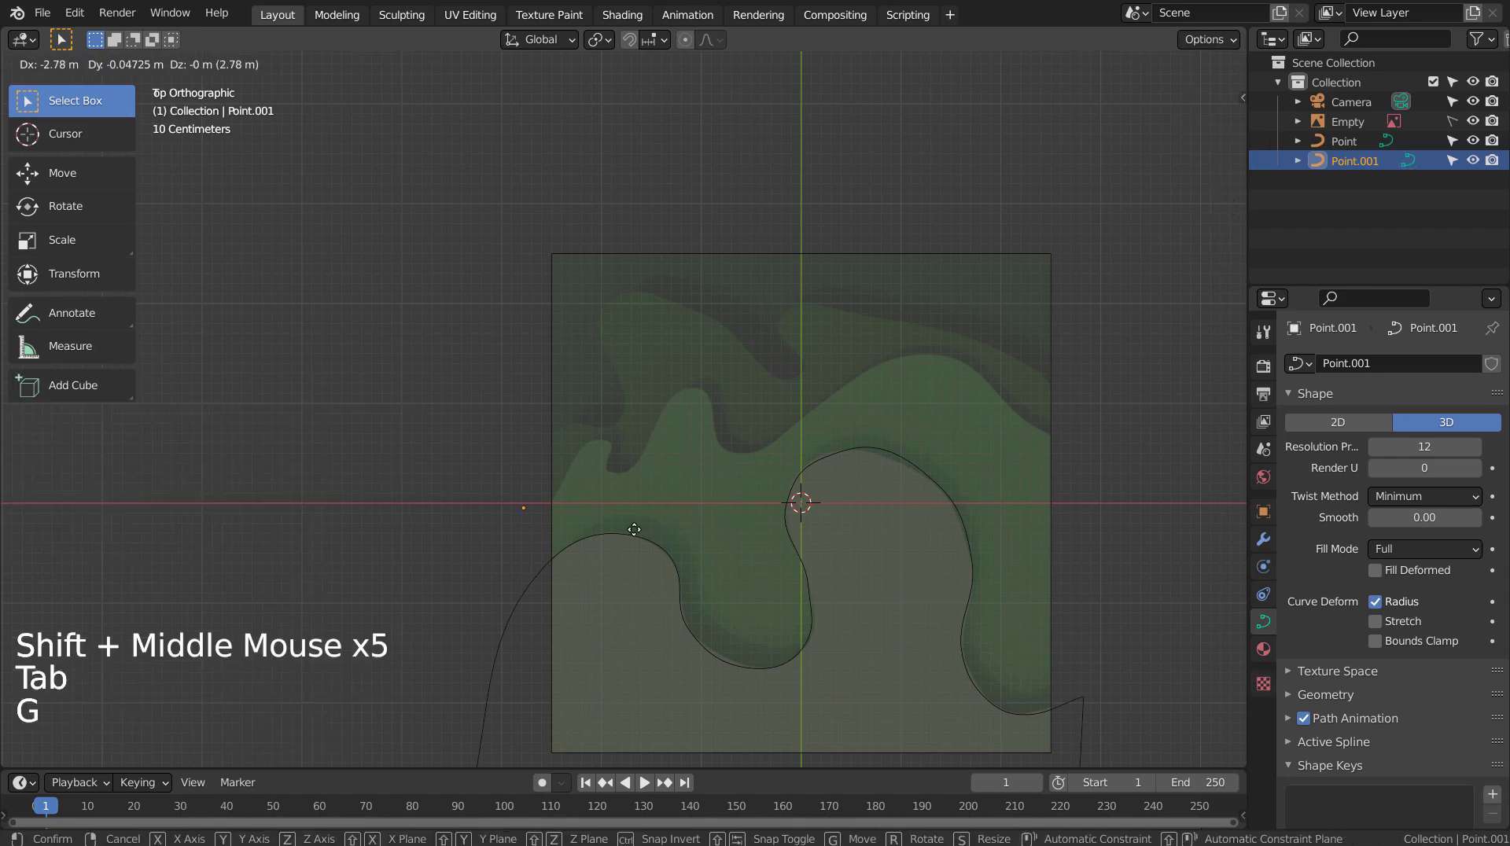
left_click(654, 525)
scroll(507, 467, "up", 4)
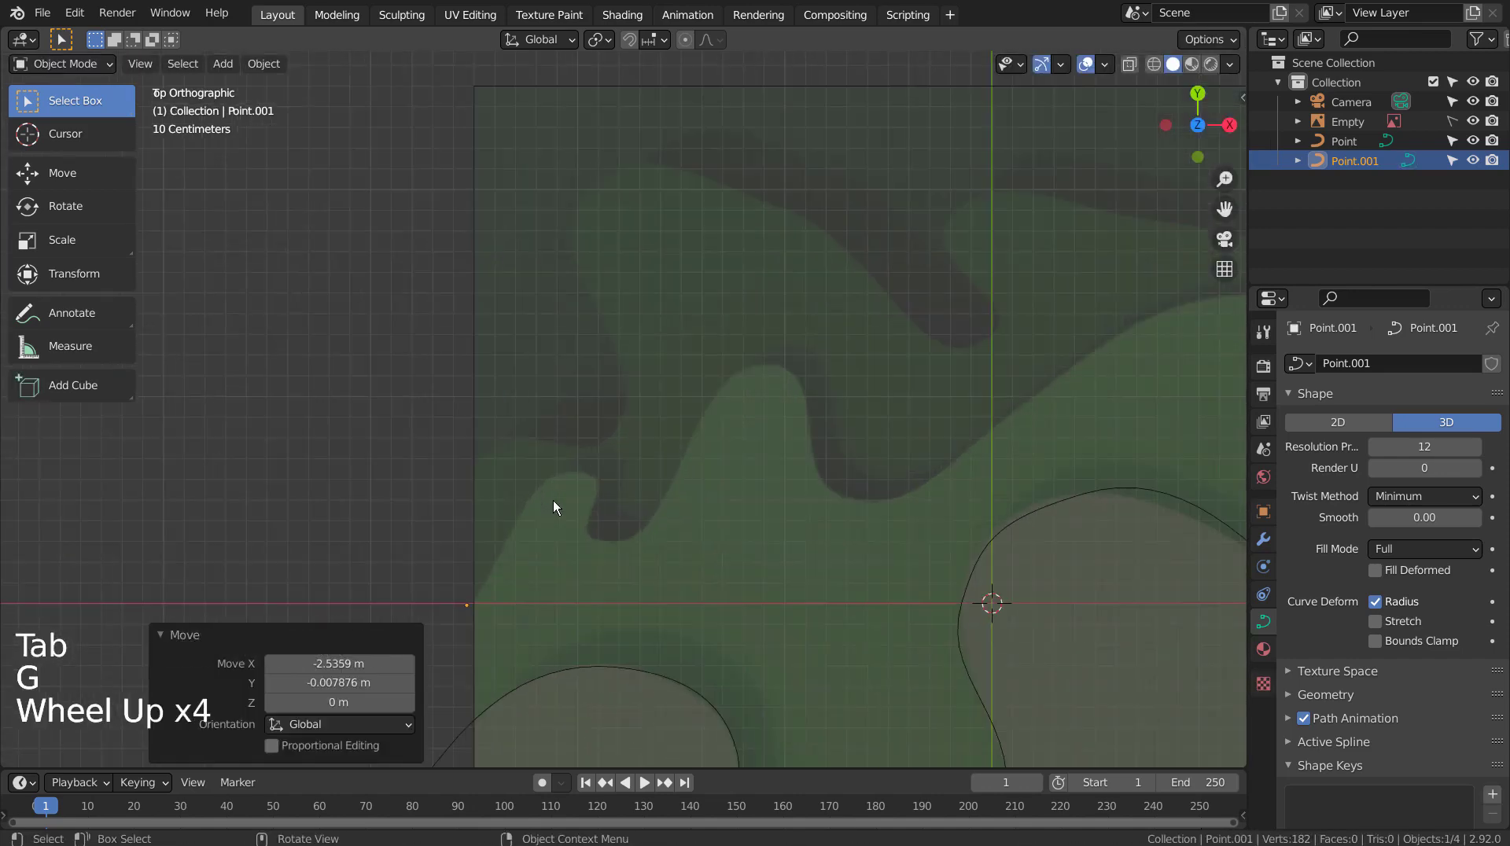
Extrude Point.001's first points along the left part of the green layer's wavy edge.
key("Tab")
key("e")
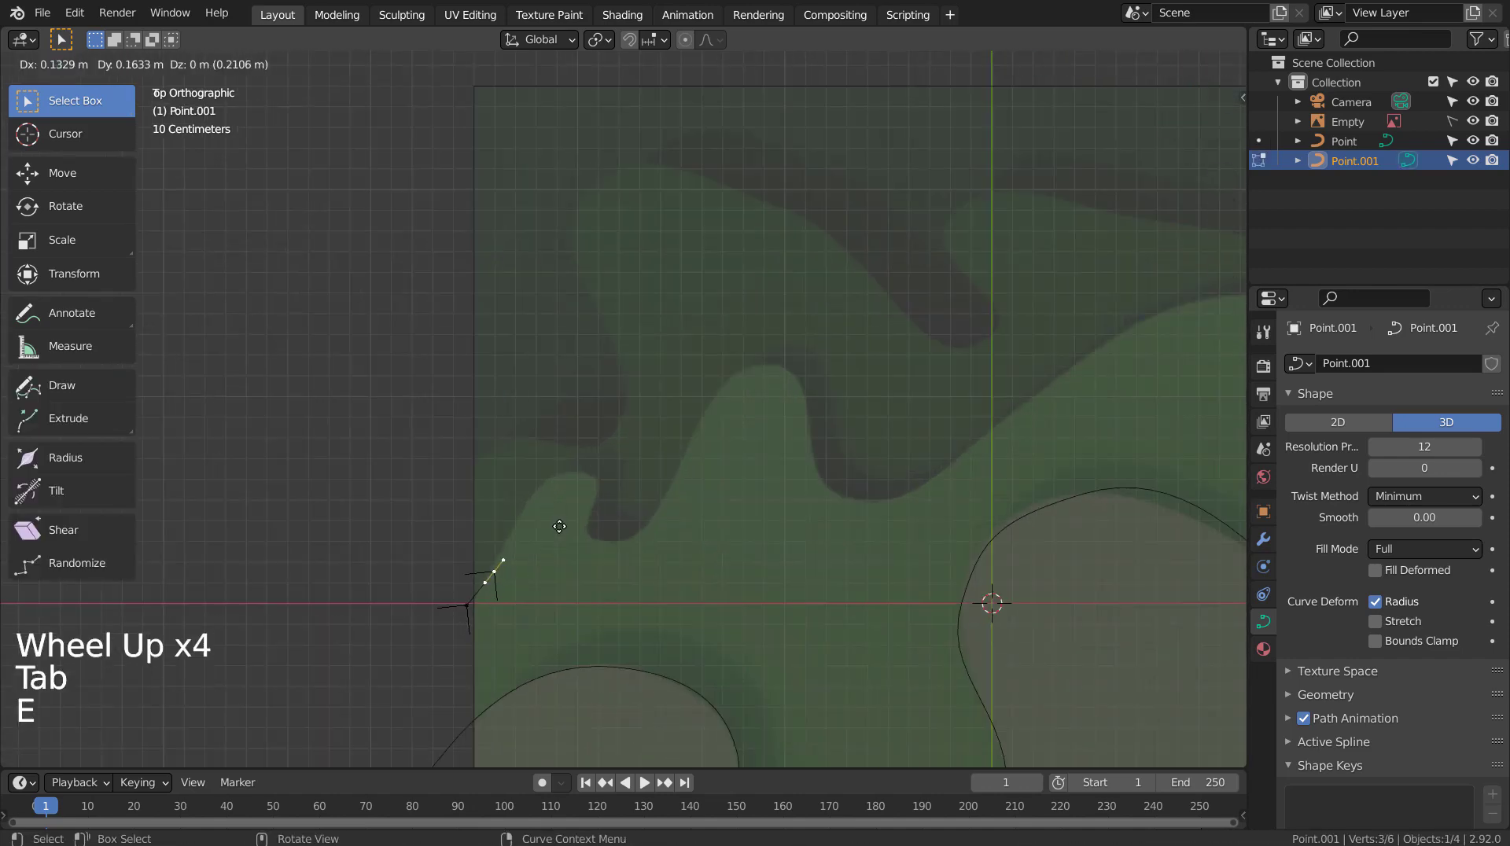
left_click(559, 526)
key("e")
left_click(601, 453)
key("e")
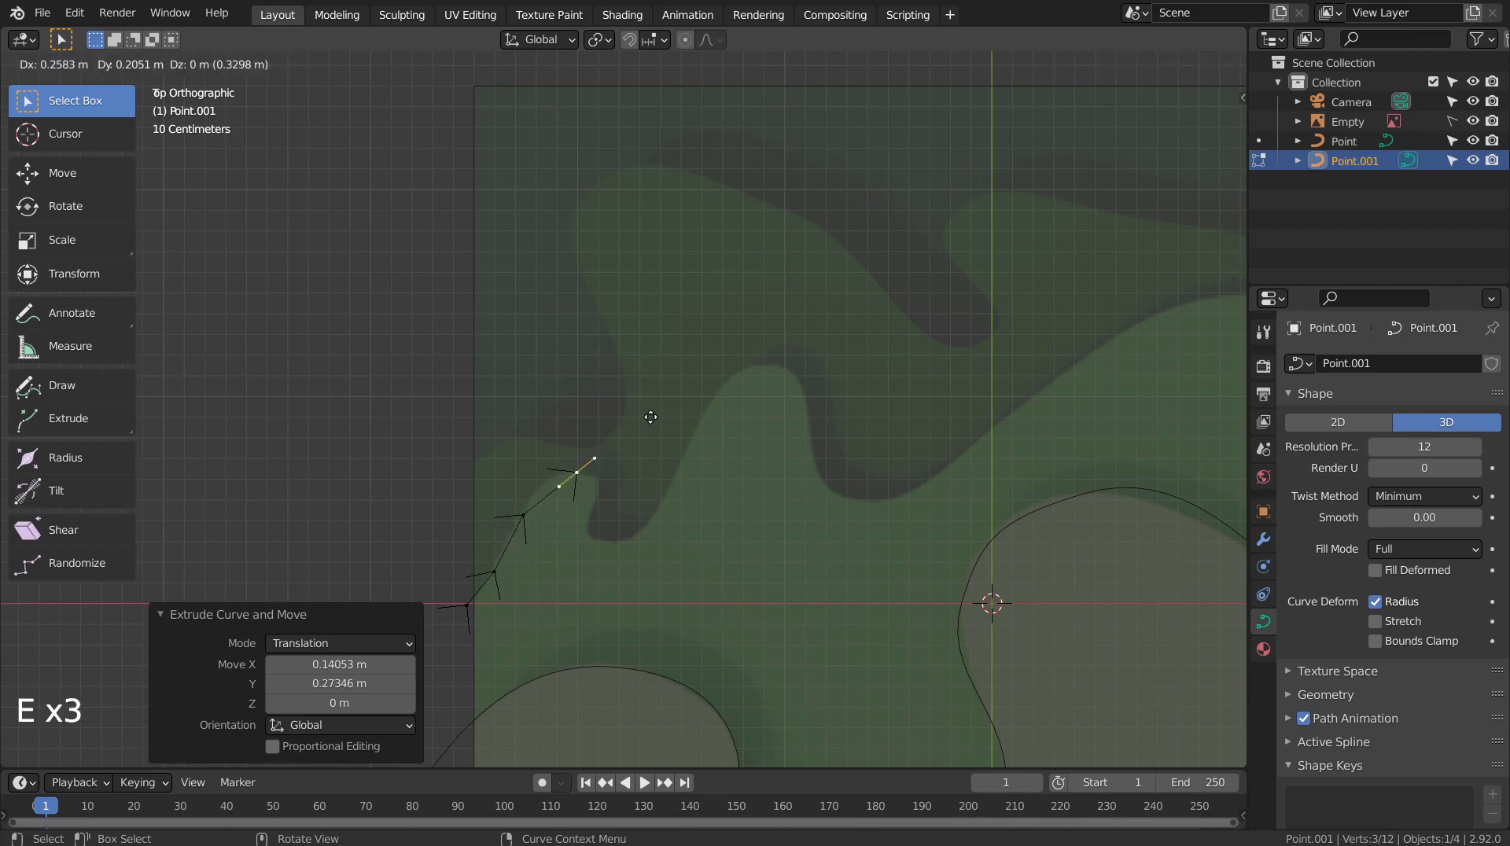
left_click(650, 417)
key("e")
left_click(669, 443)
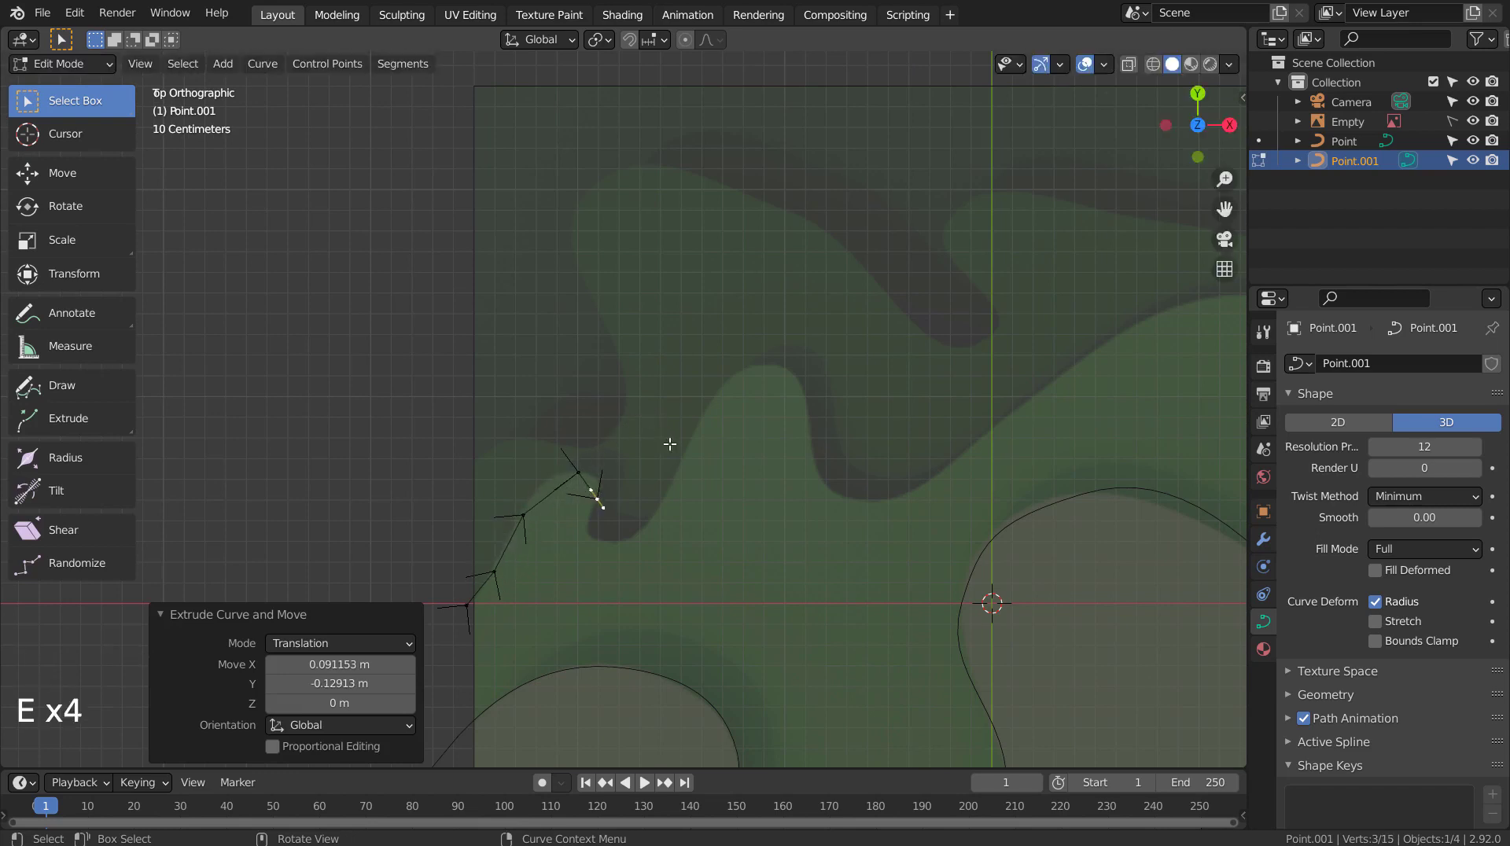
key("e")
left_click(660, 475)
key("e")
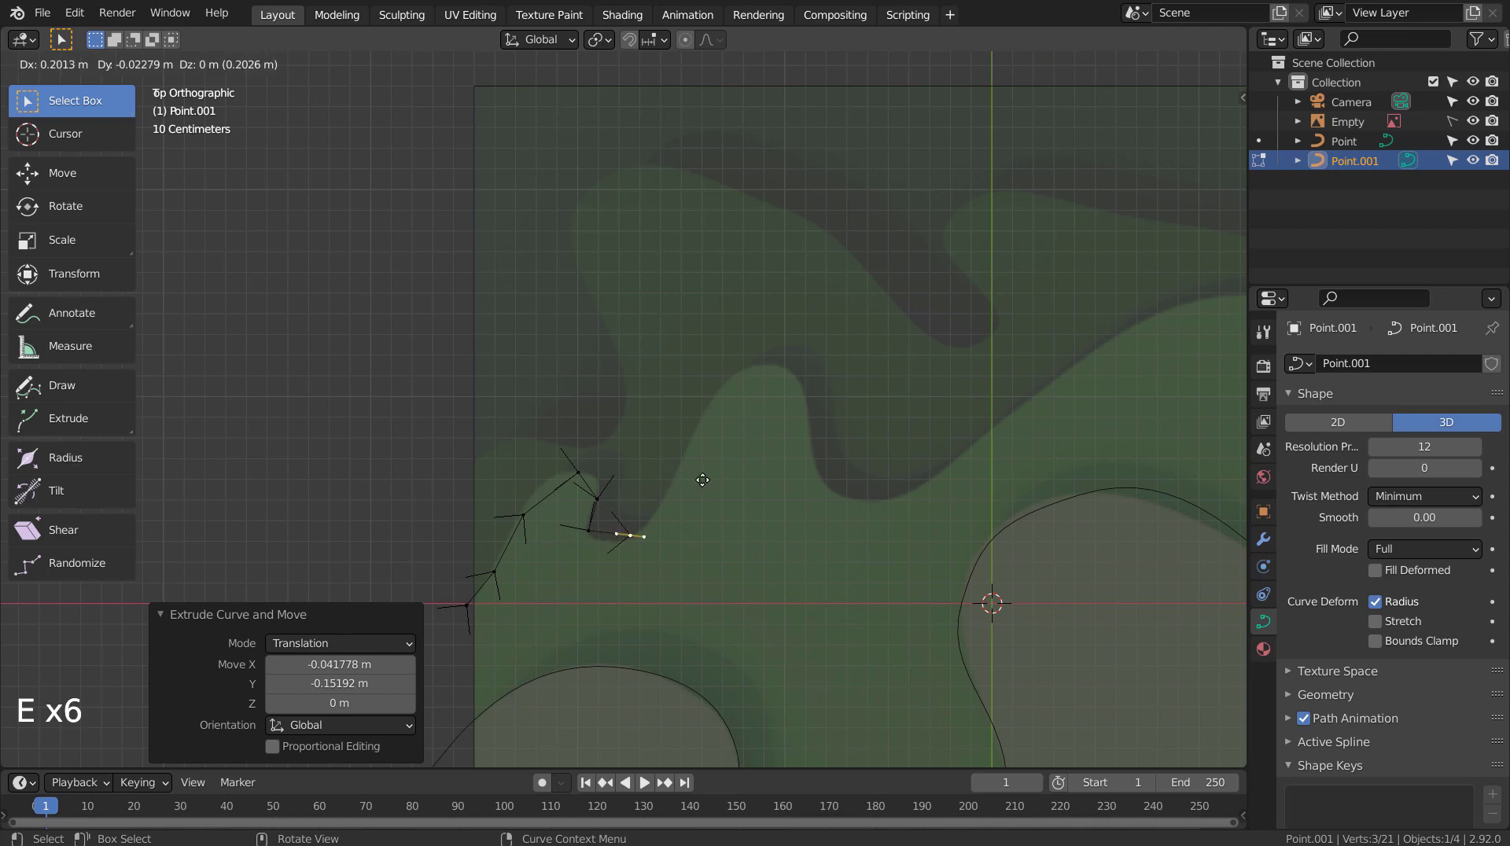
left_click(705, 481)
Continue the points up over the bump's crest and down into the dip.
key("e")
left_click(769, 364)
key("e")
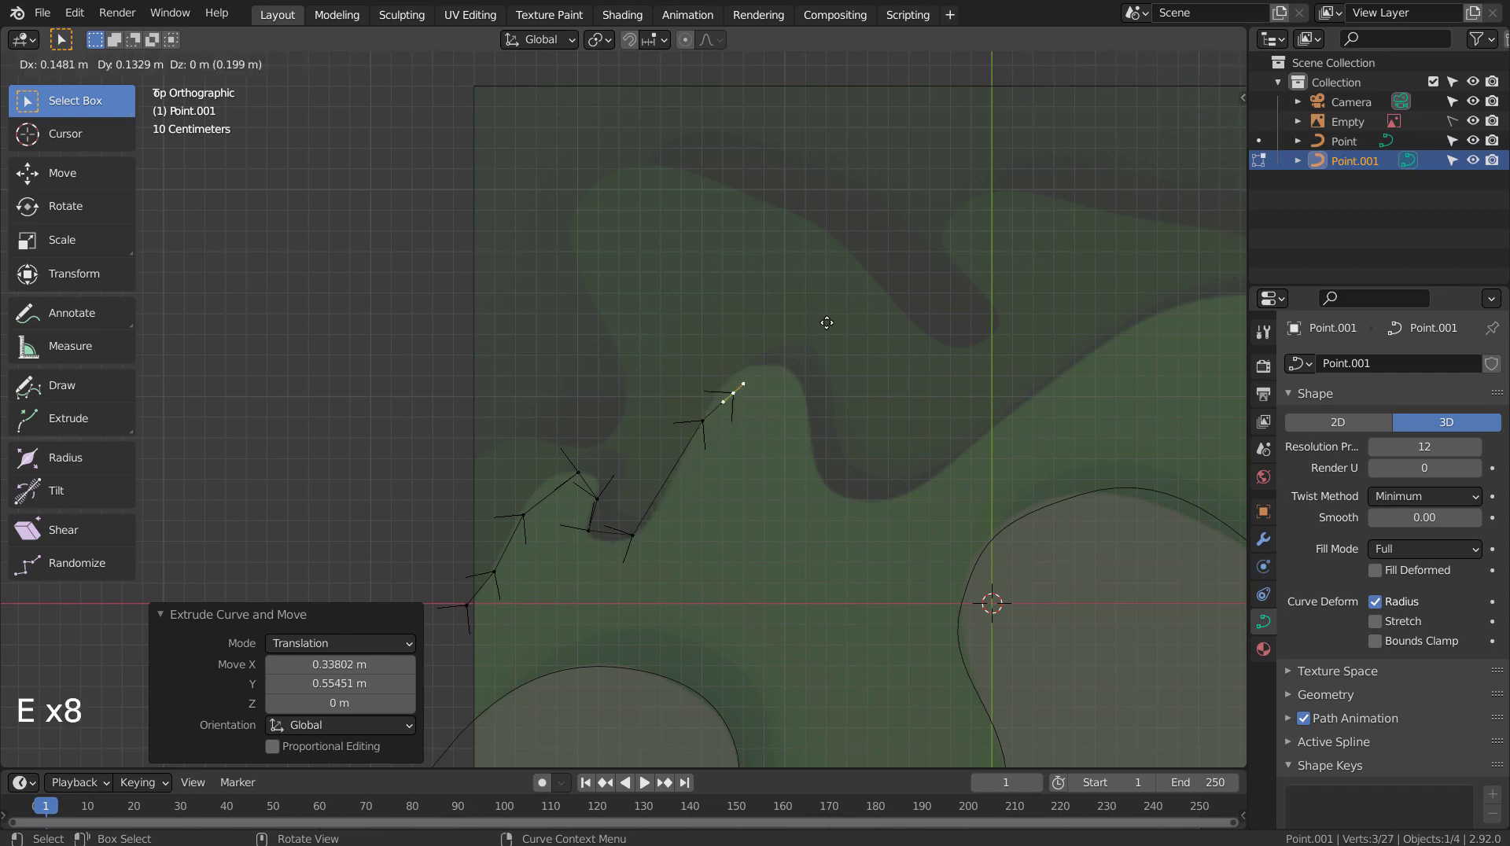
left_click(839, 310)
key("e")
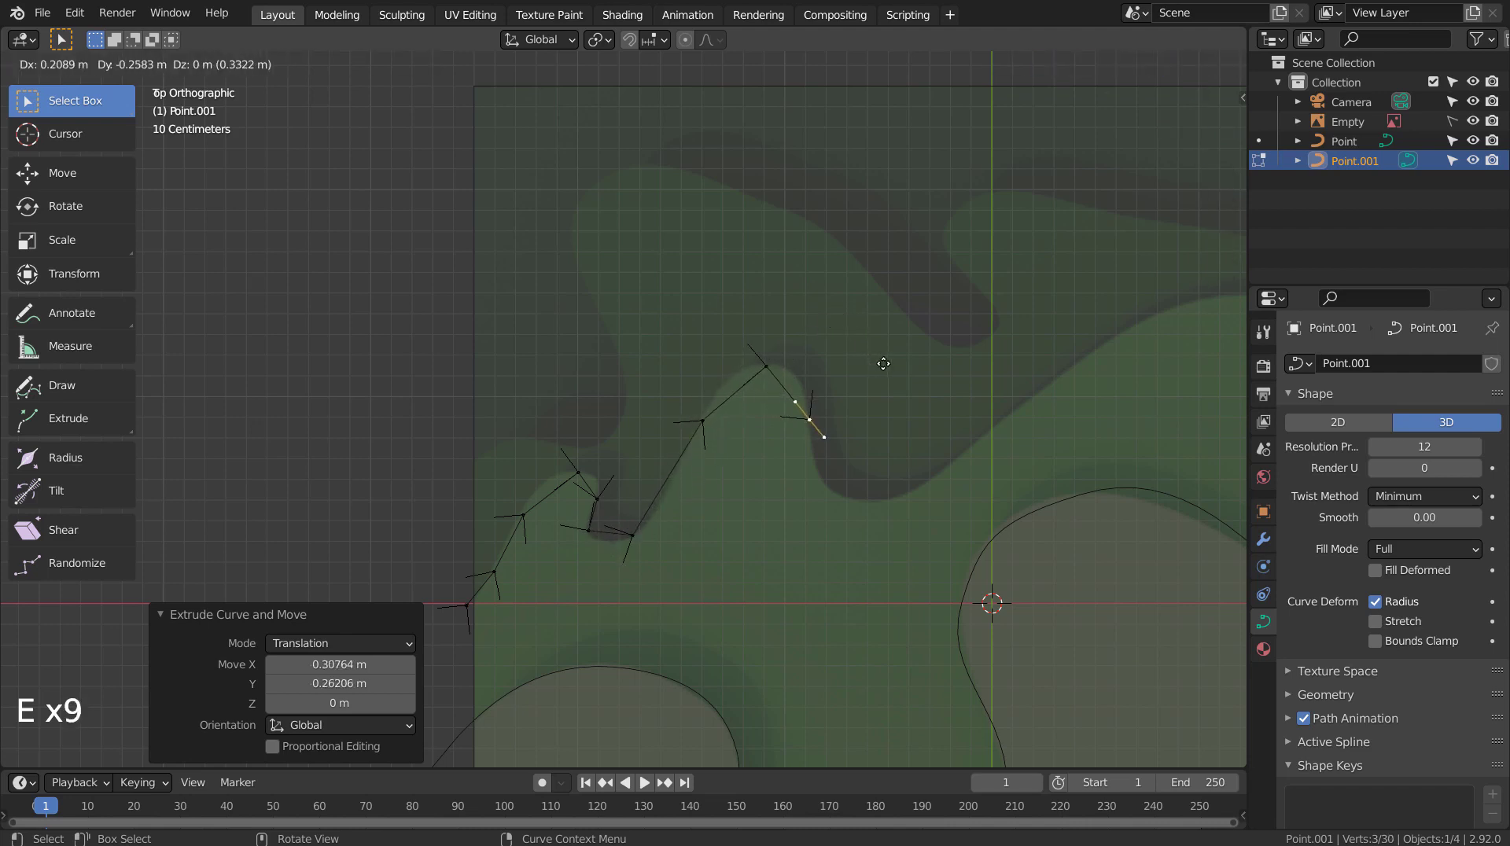
left_click(882, 363)
key("e")
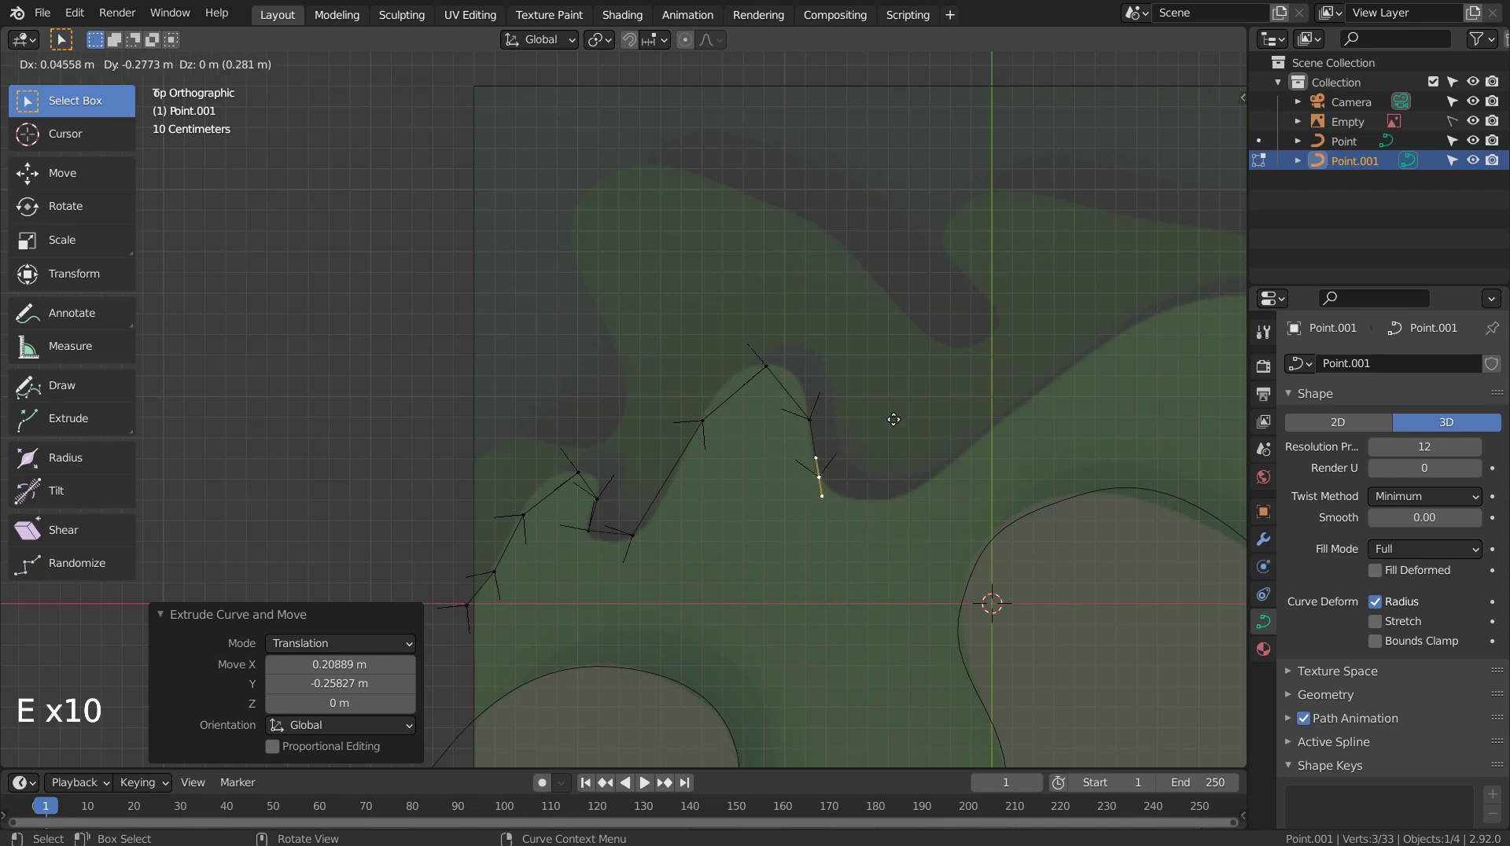
left_click(893, 417)
key("e")
left_click(953, 446)
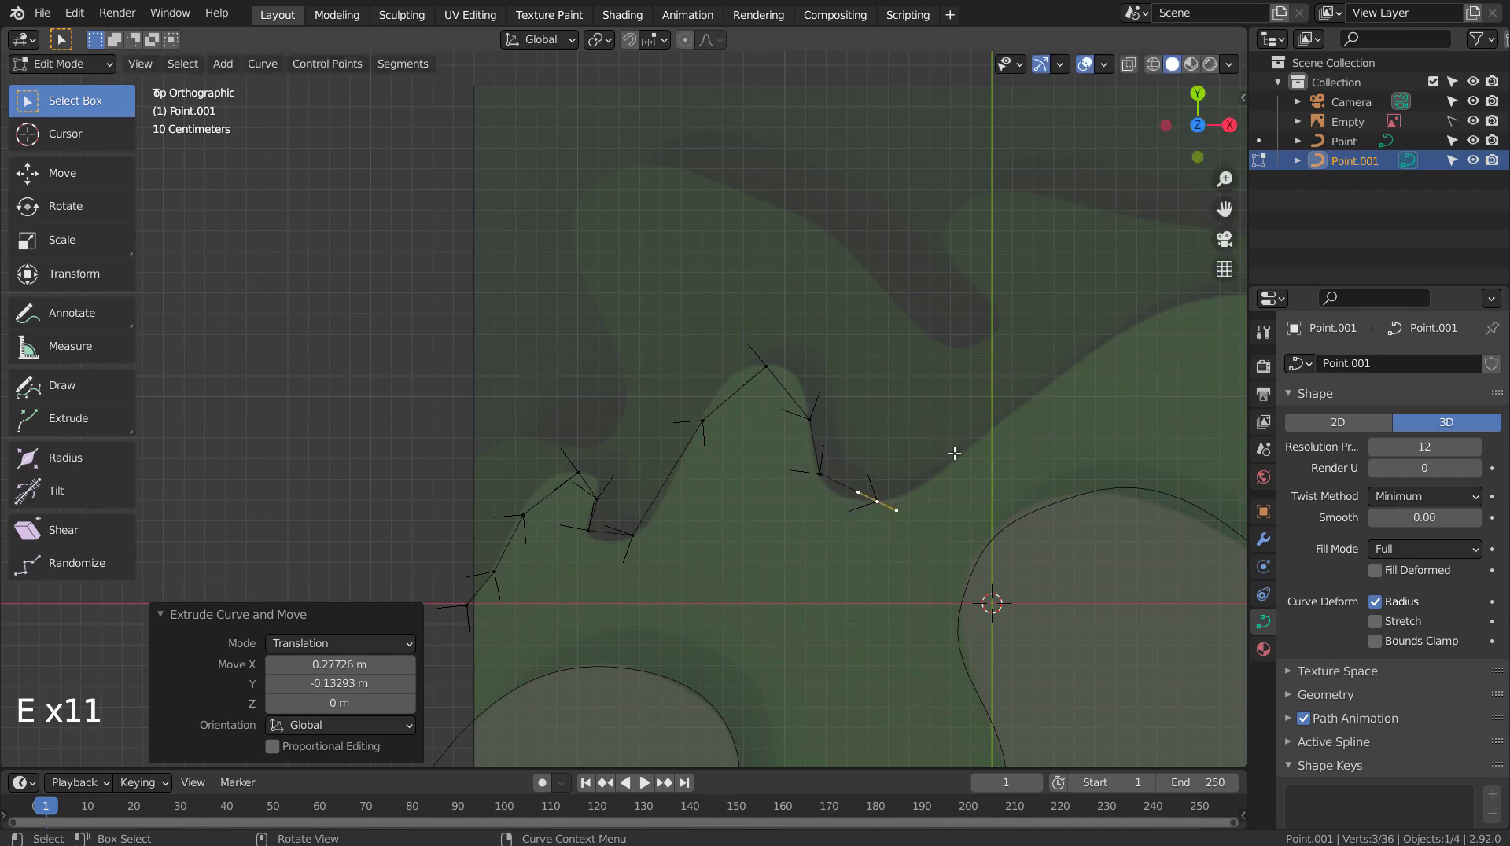
key("e")
left_click(1079, 372)
Trace the edge up the rising slope, over the ridge, and past the plane's corner.
middle_click_drag(1153, 425, 808, 584, "shift")
key("e")
left_click(809, 594)
key("e")
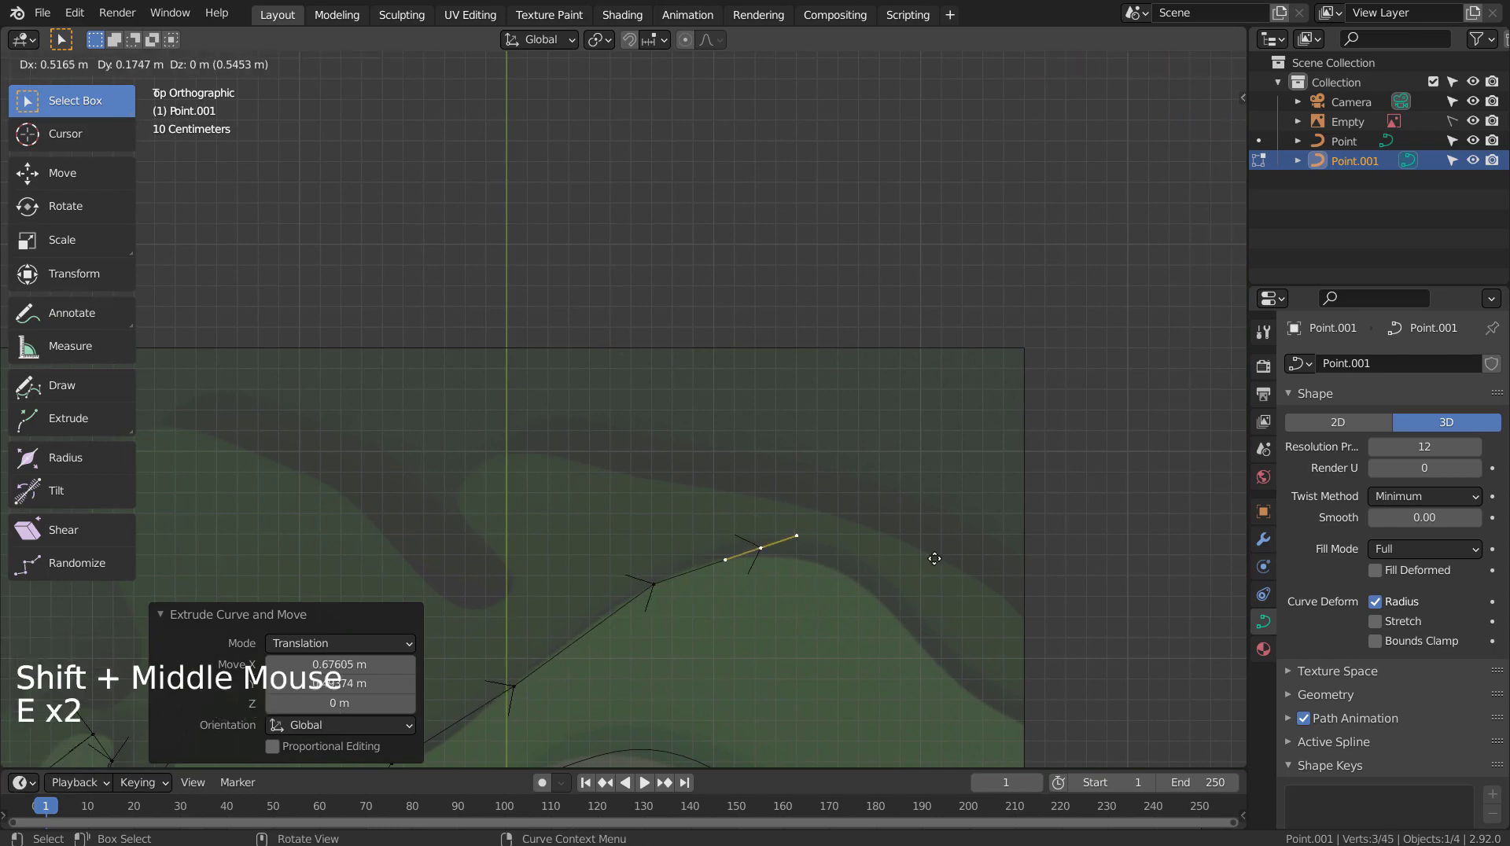
left_click(924, 568)
key("e")
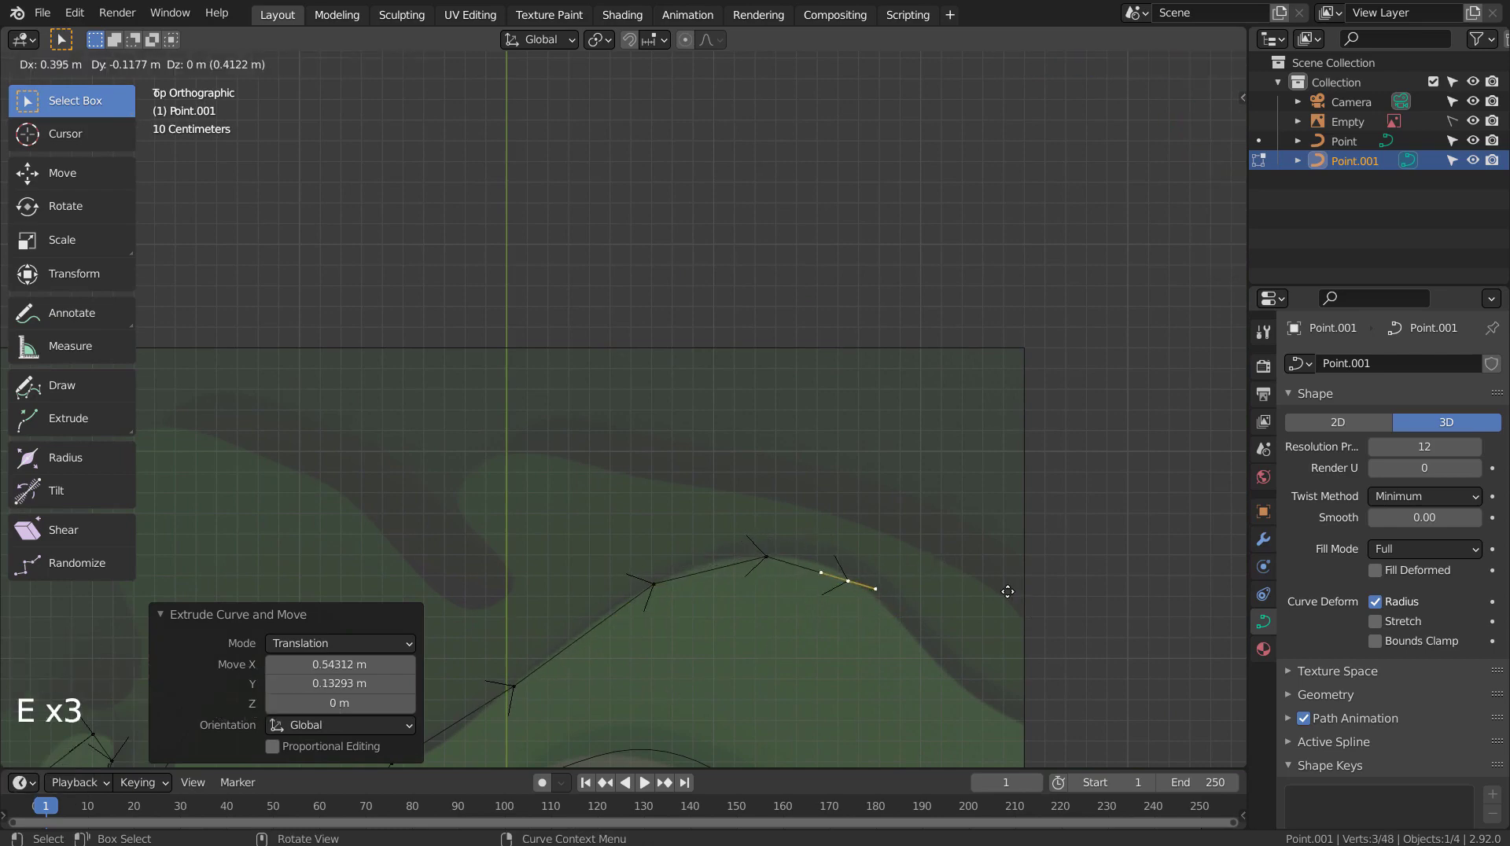
left_click(1007, 591)
middle_click_drag(1035, 640, 684, 421, "shift")
key("e")
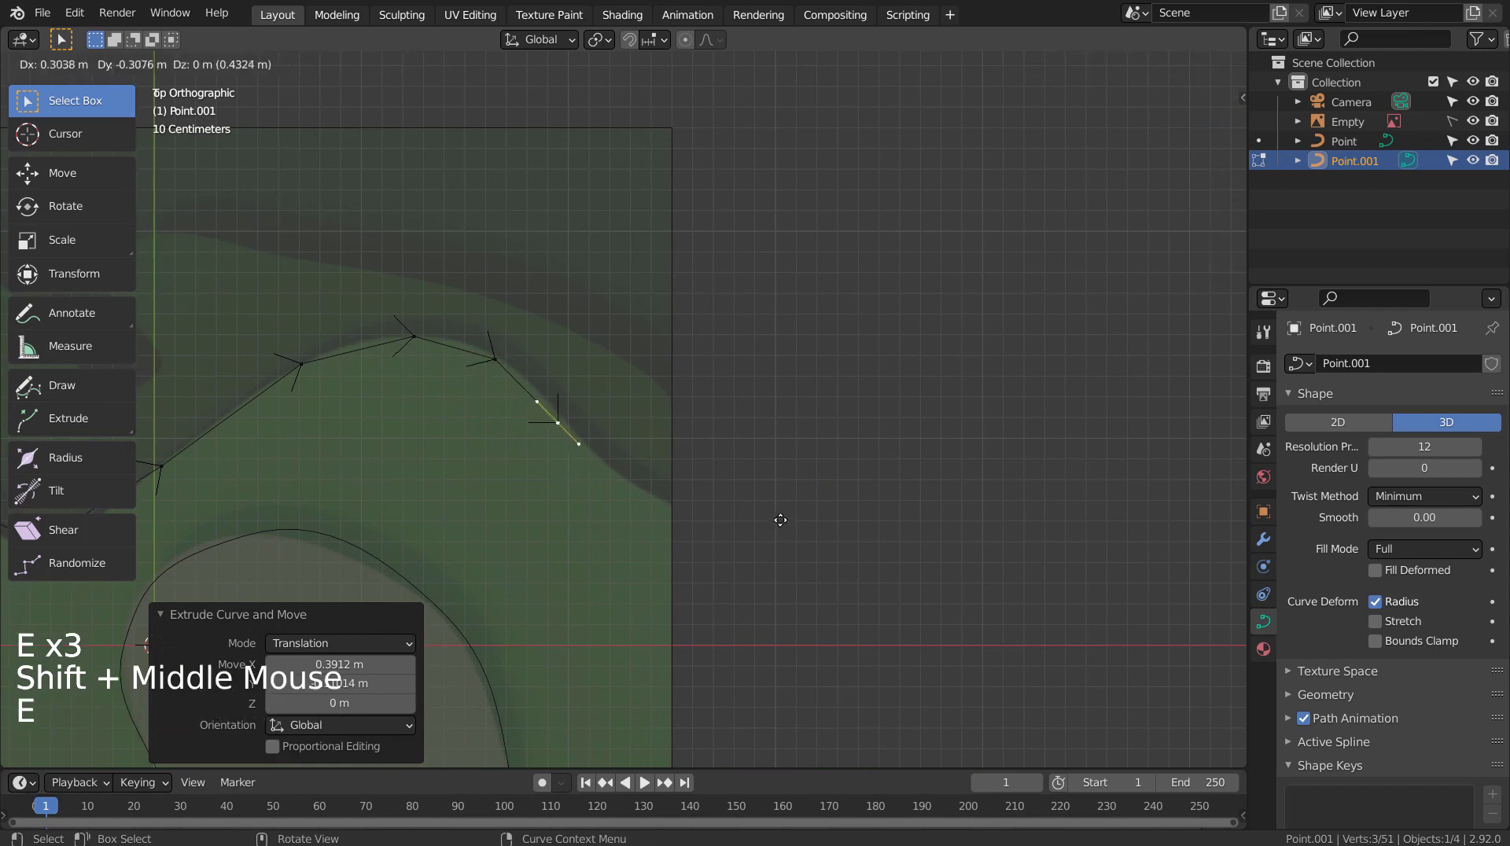
left_click(798, 527)
key("e")
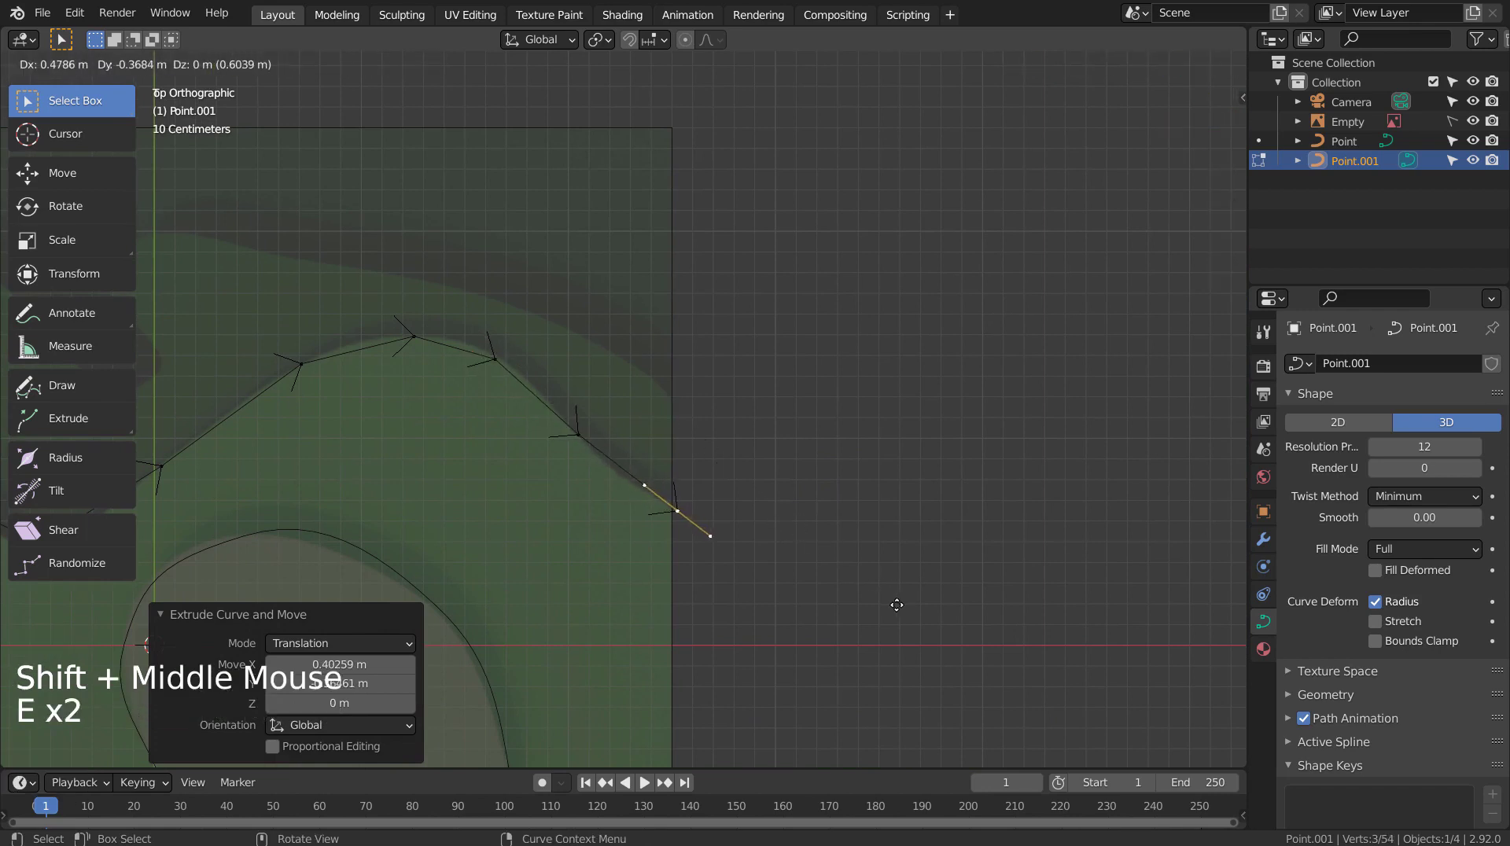
left_click(859, 581)
key("e")
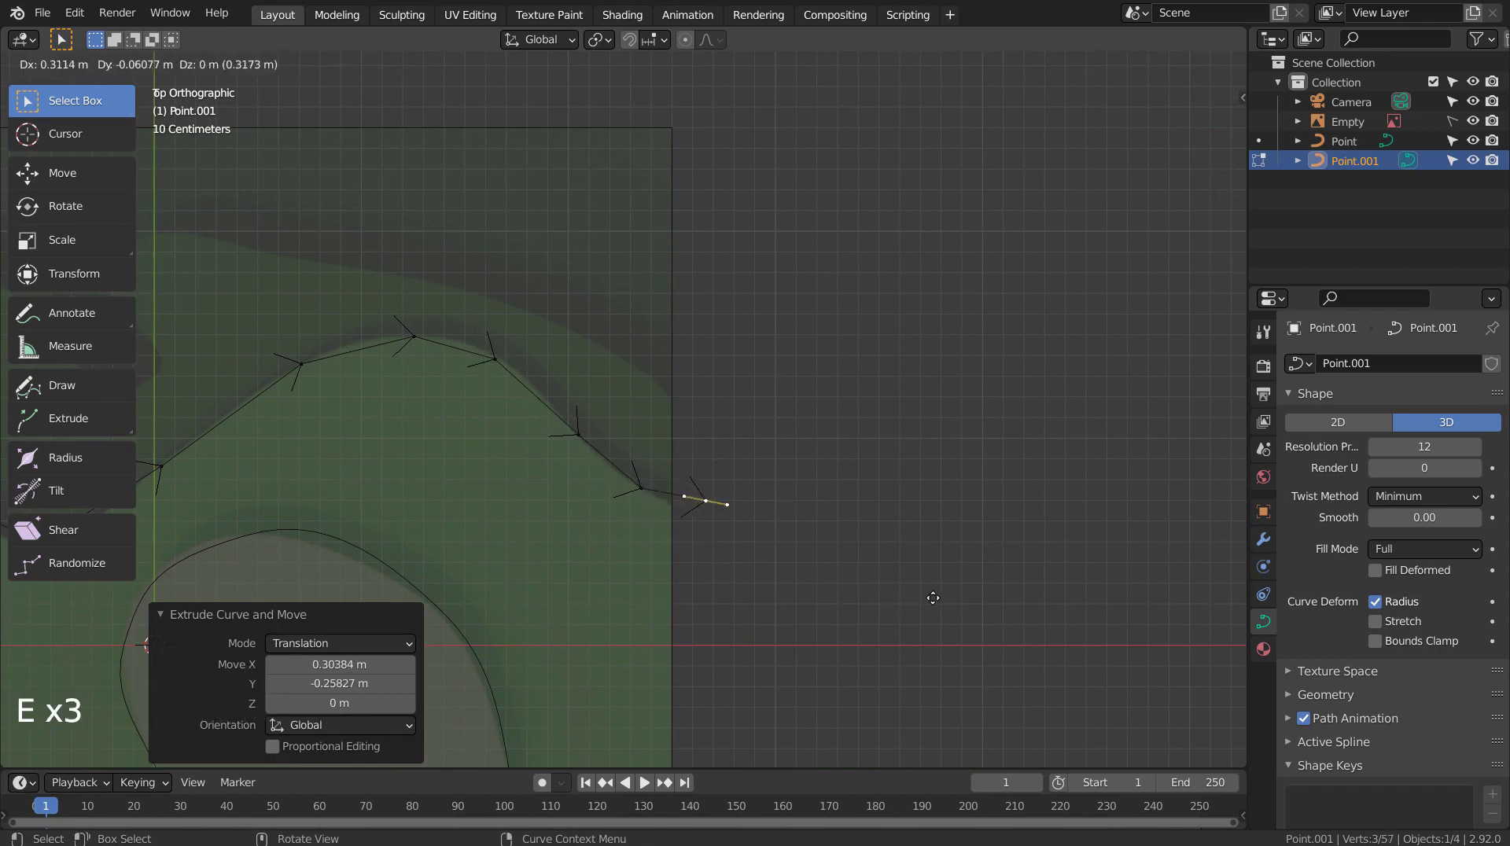
left_click(943, 617)
Run the curve down the right side and under the plane's bottom, then select both endpoints.
middle_click_drag(942, 616, 1107, 365, "shift")
key("e")
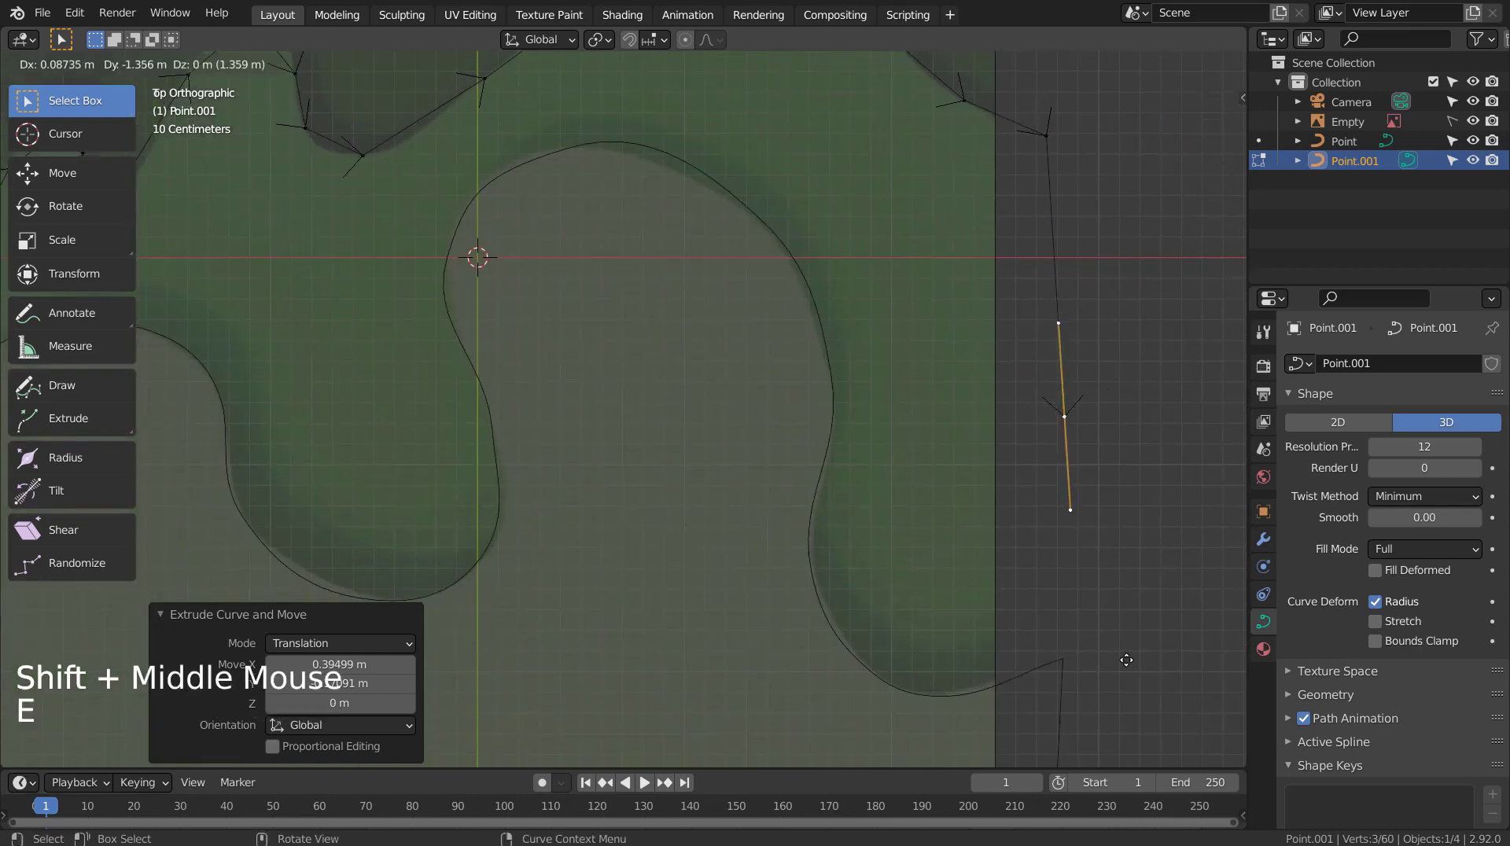
left_click(1123, 664)
middle_click_drag(1123, 664, 1102, 495, "shift")
scroll(1092, 487, "down", 4)
key("g")
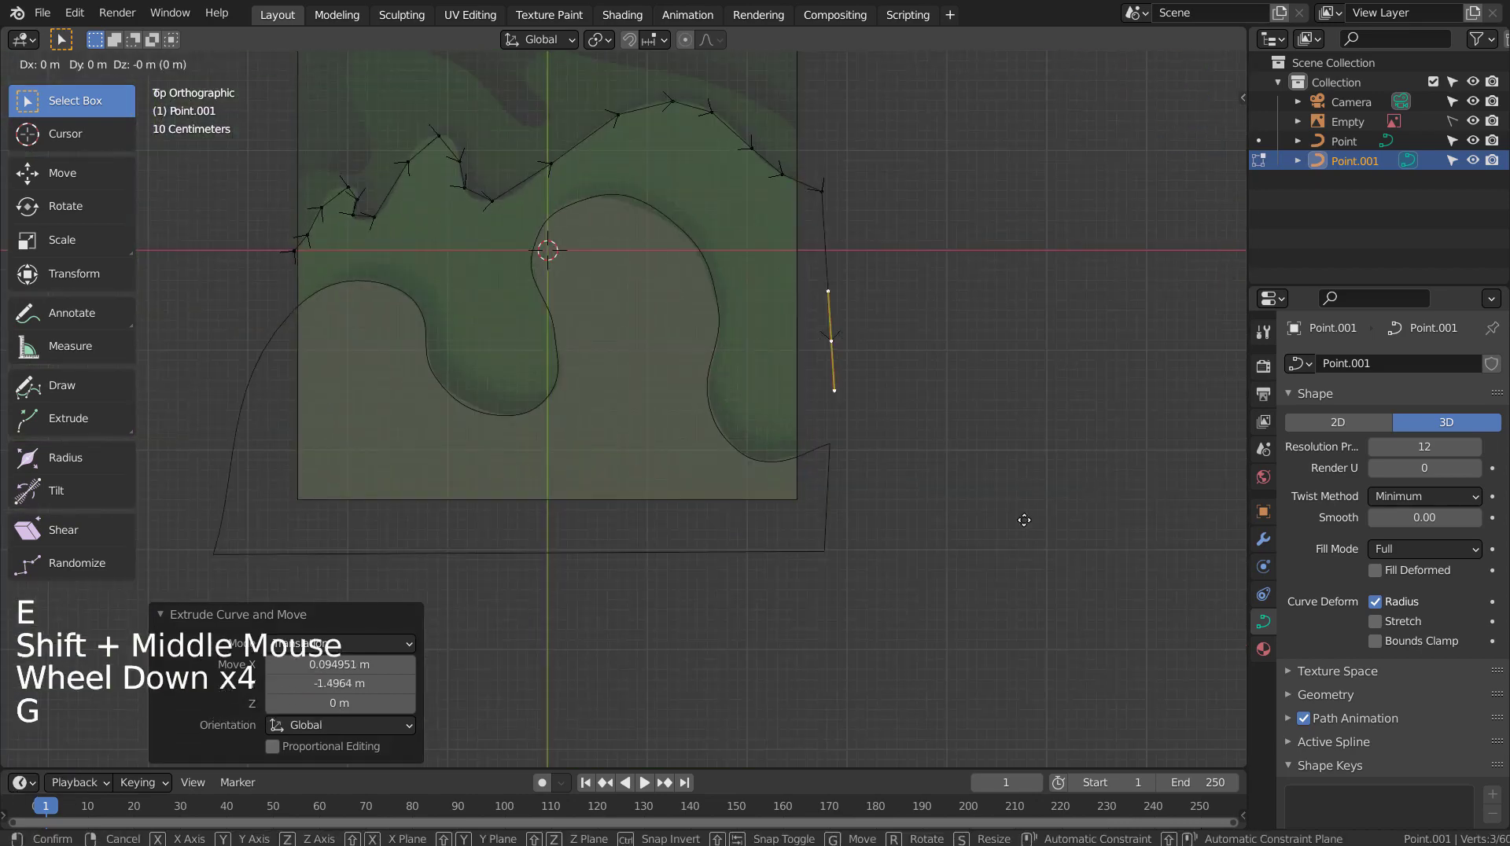
left_click(1105, 665)
key("e")
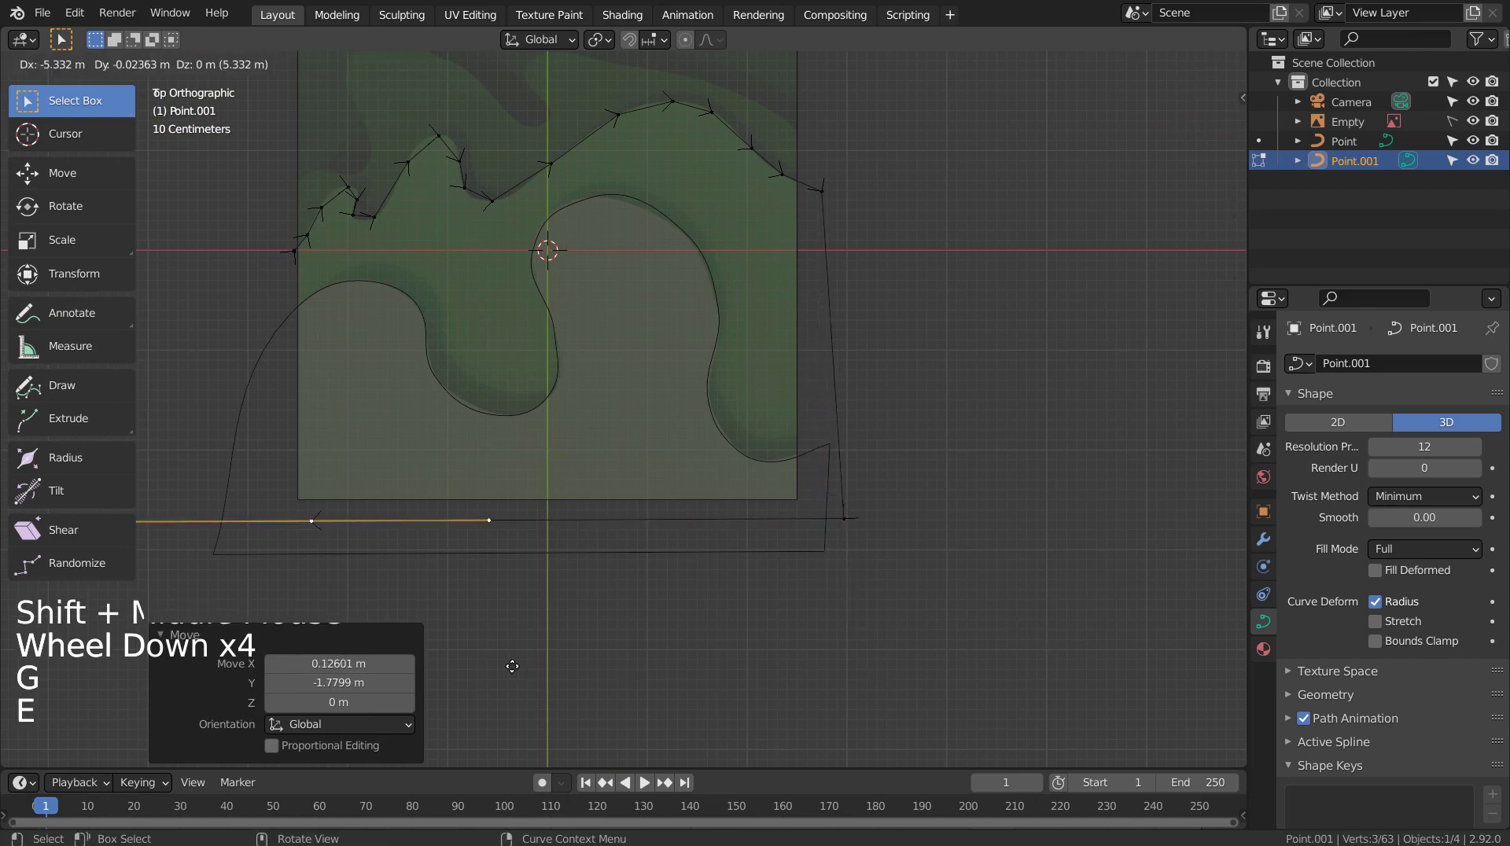
left_click(441, 669)
middle_click_drag(323, 390, 437, 429, "shift")
left_click(424, 429, "shift")
Close the outline and set all its points to Automatic handles.
key("f")
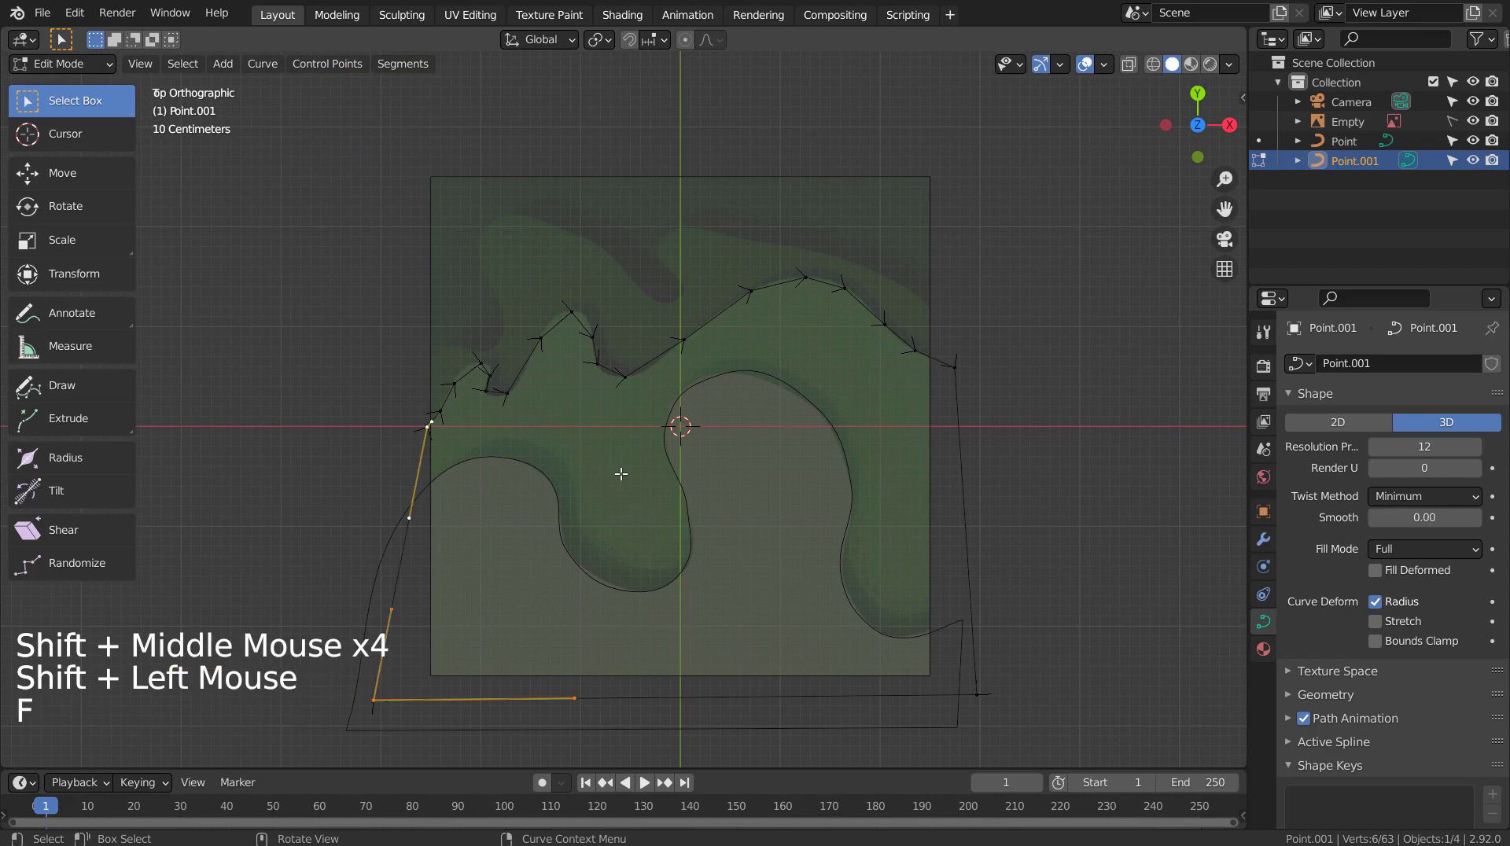
key("Tab")
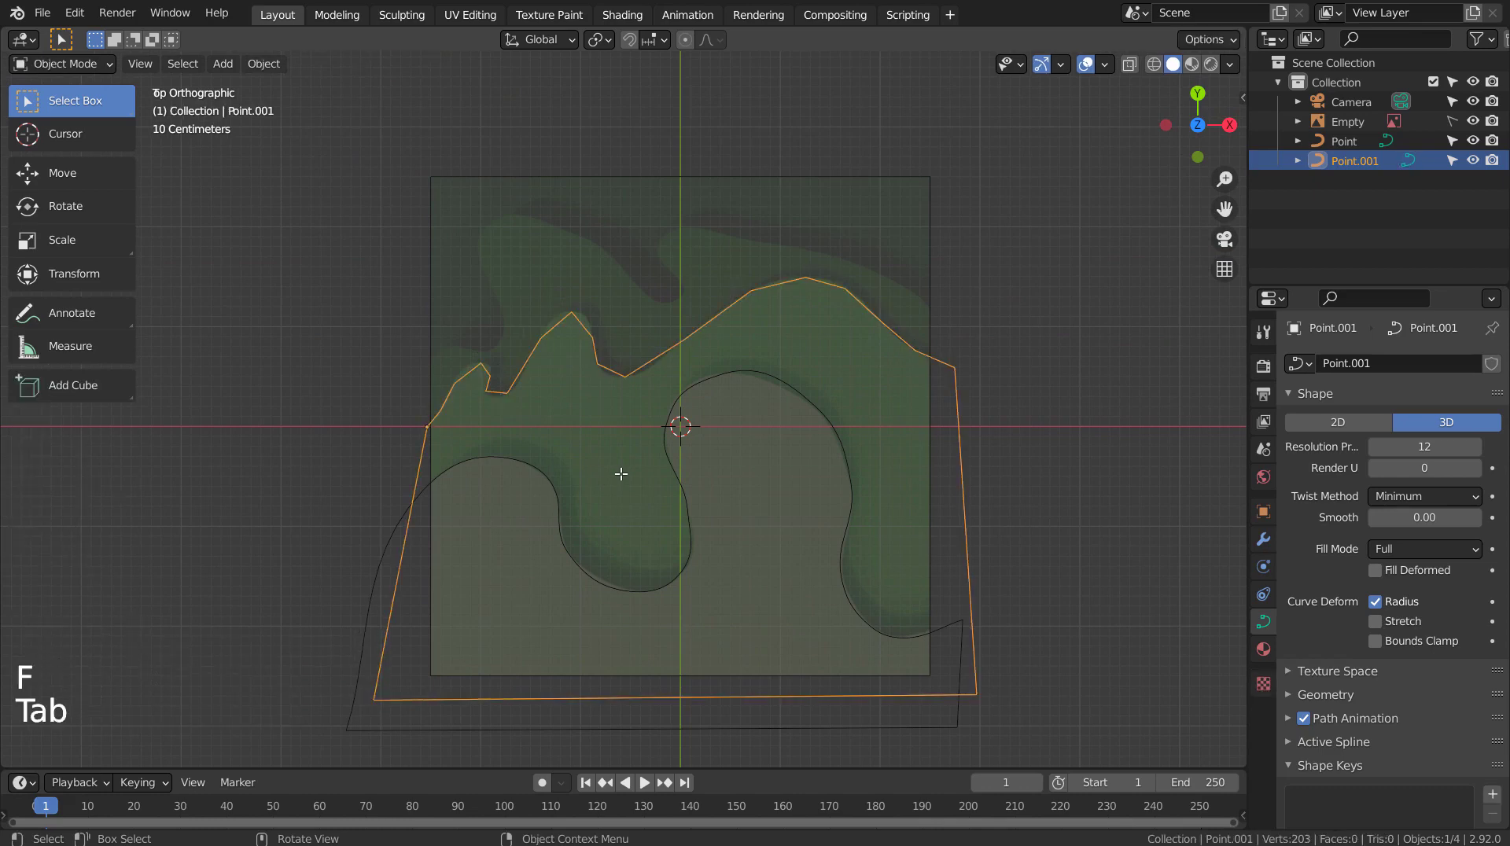
key("Tab")
key("a")
key("v")
left_click(621, 473)
key("Tab")
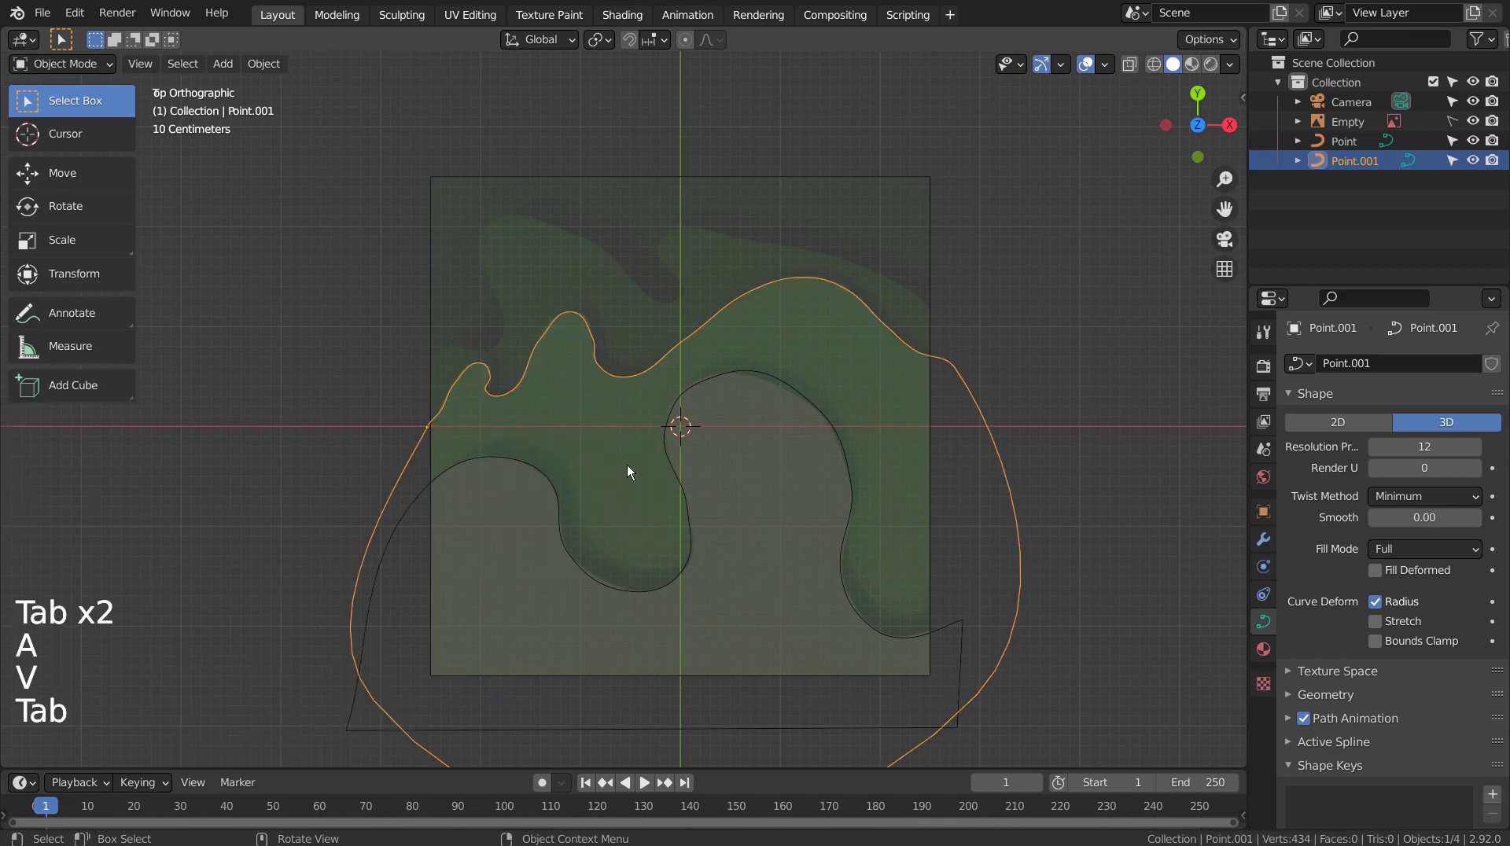
scroll(493, 390, "up", 6)
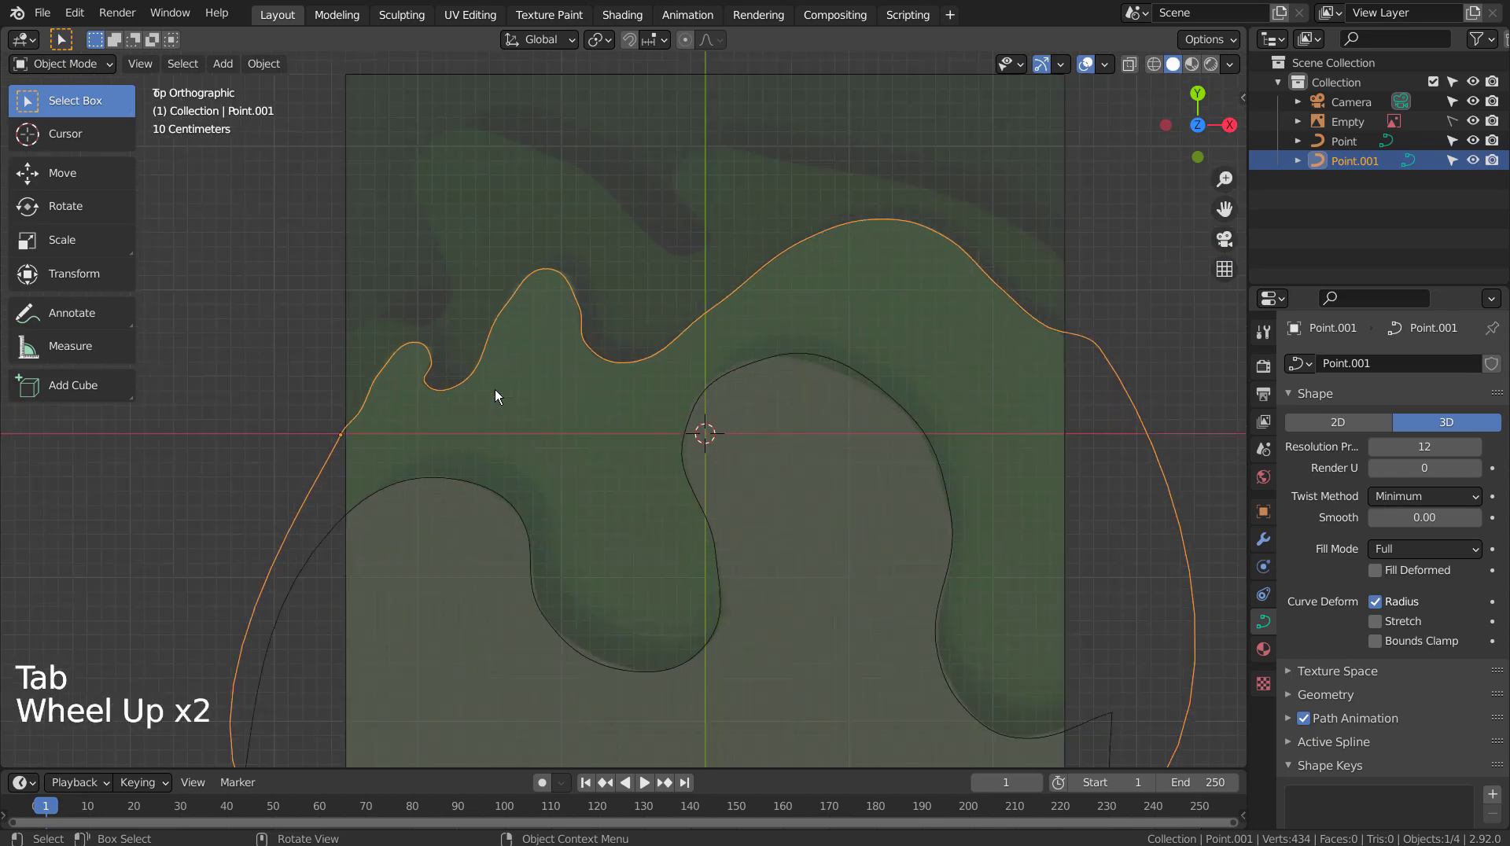
Rotate the handles on the bump's slope and the left slope to match the edge.
key("Tab")
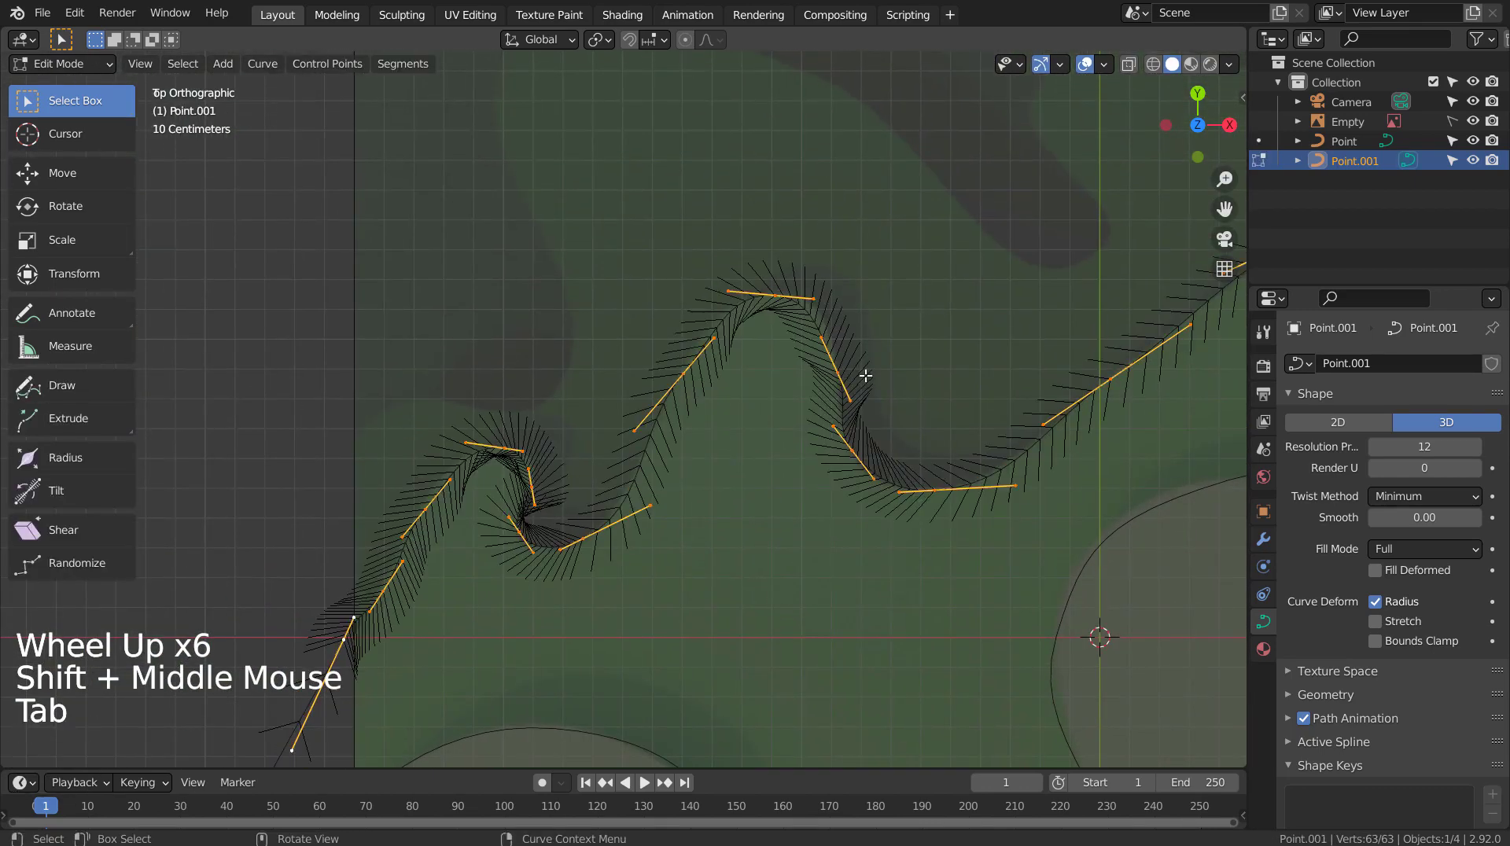
left_click(838, 371)
key("r")
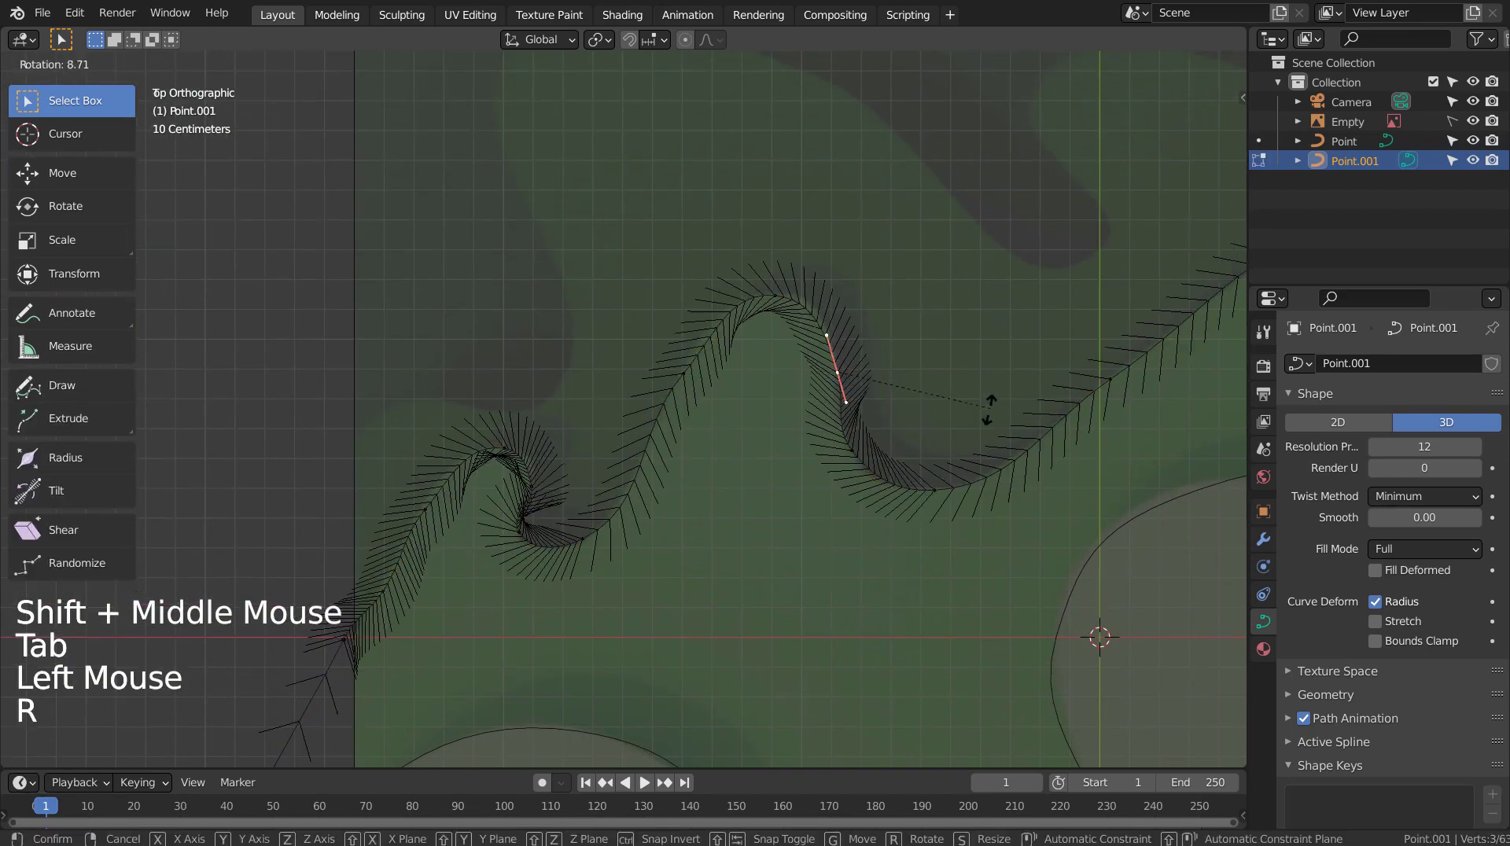
key("Tab")
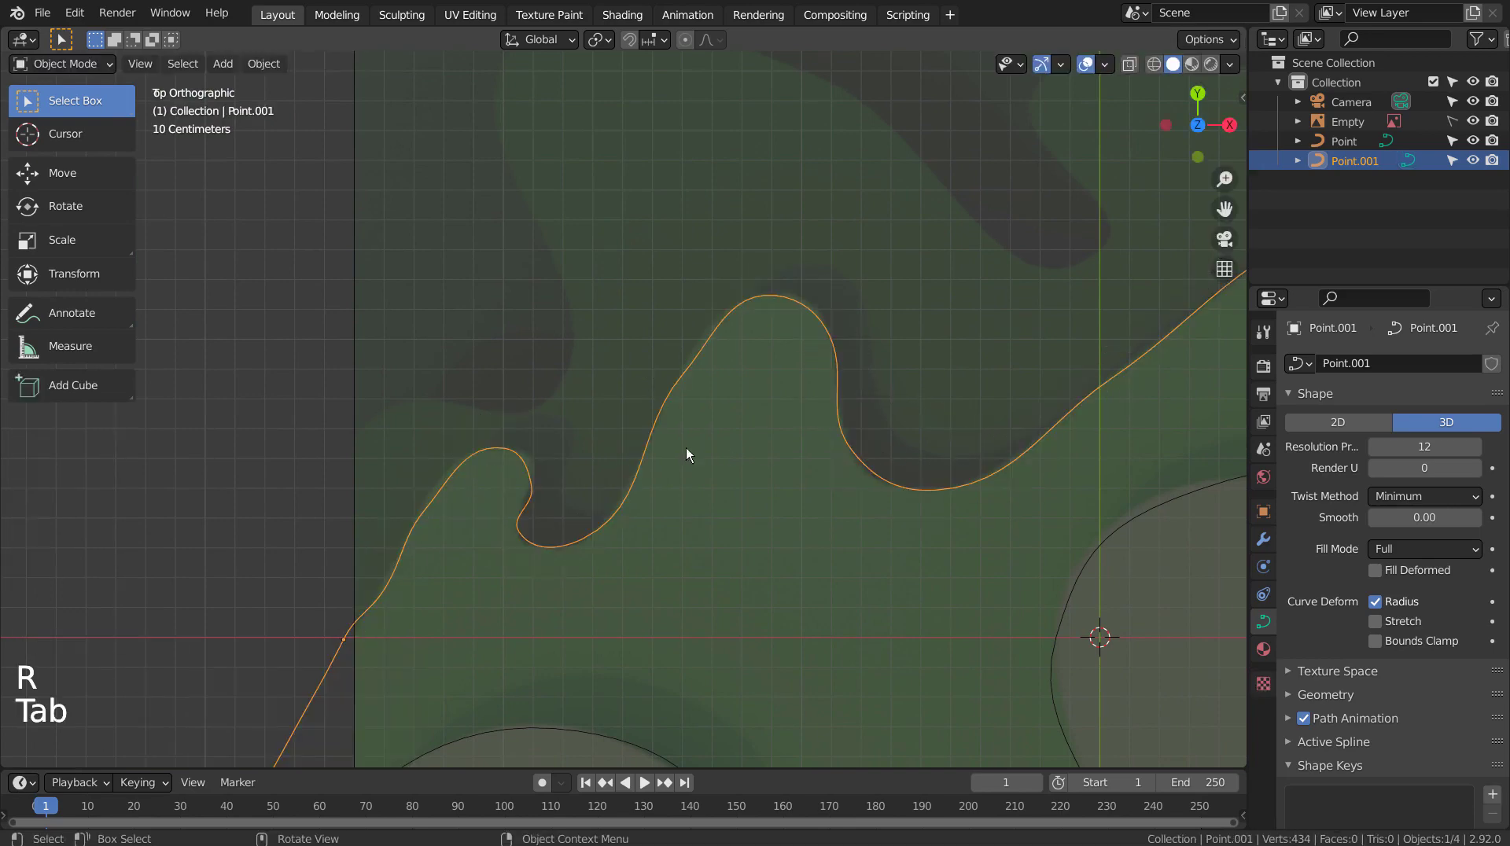
key("Tab")
left_click(688, 391)
key("r")
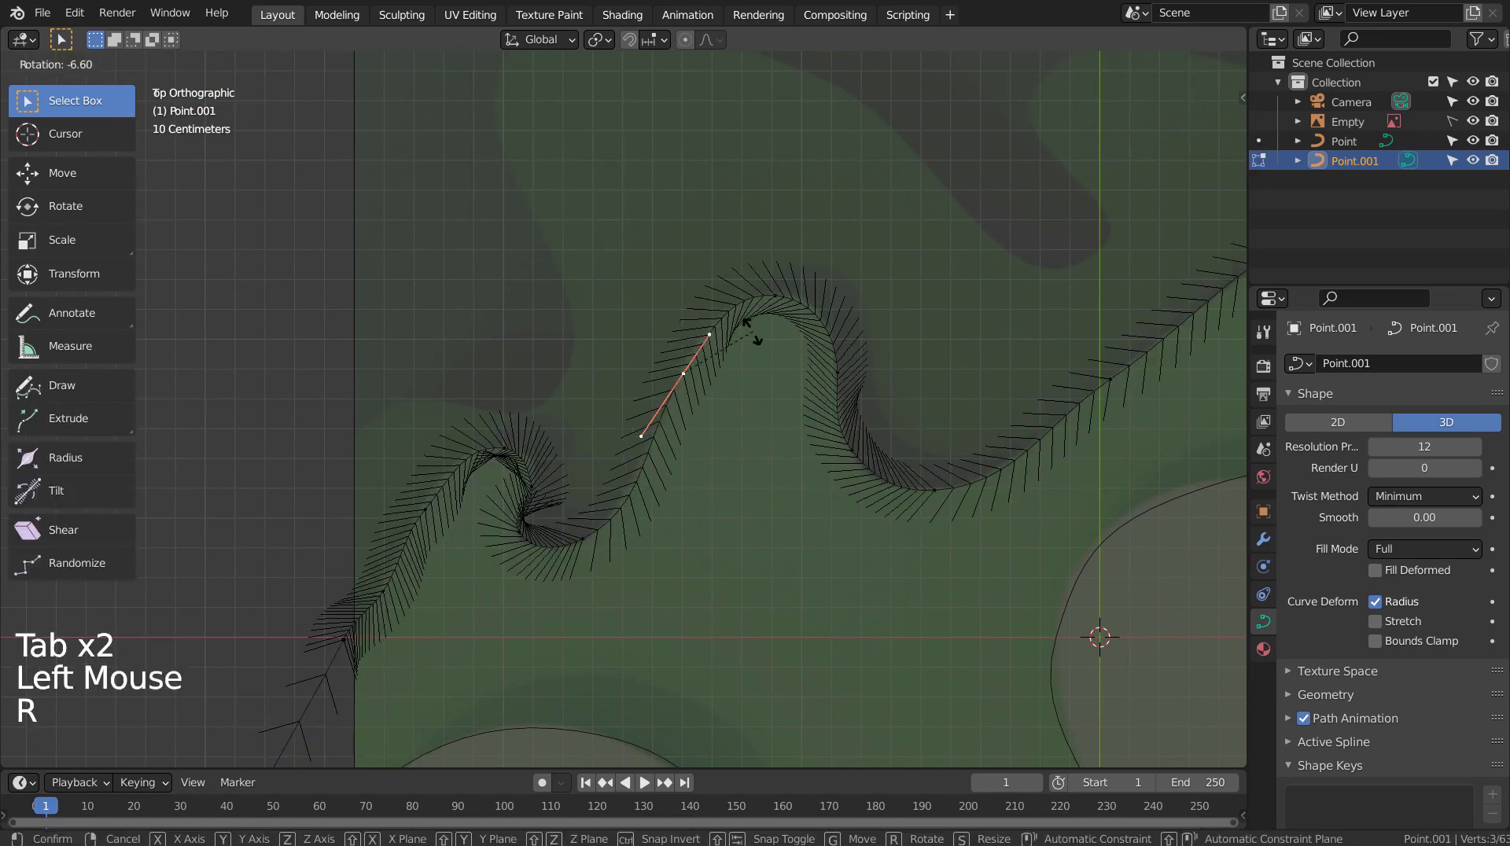
left_click(707, 401)
key("Tab")
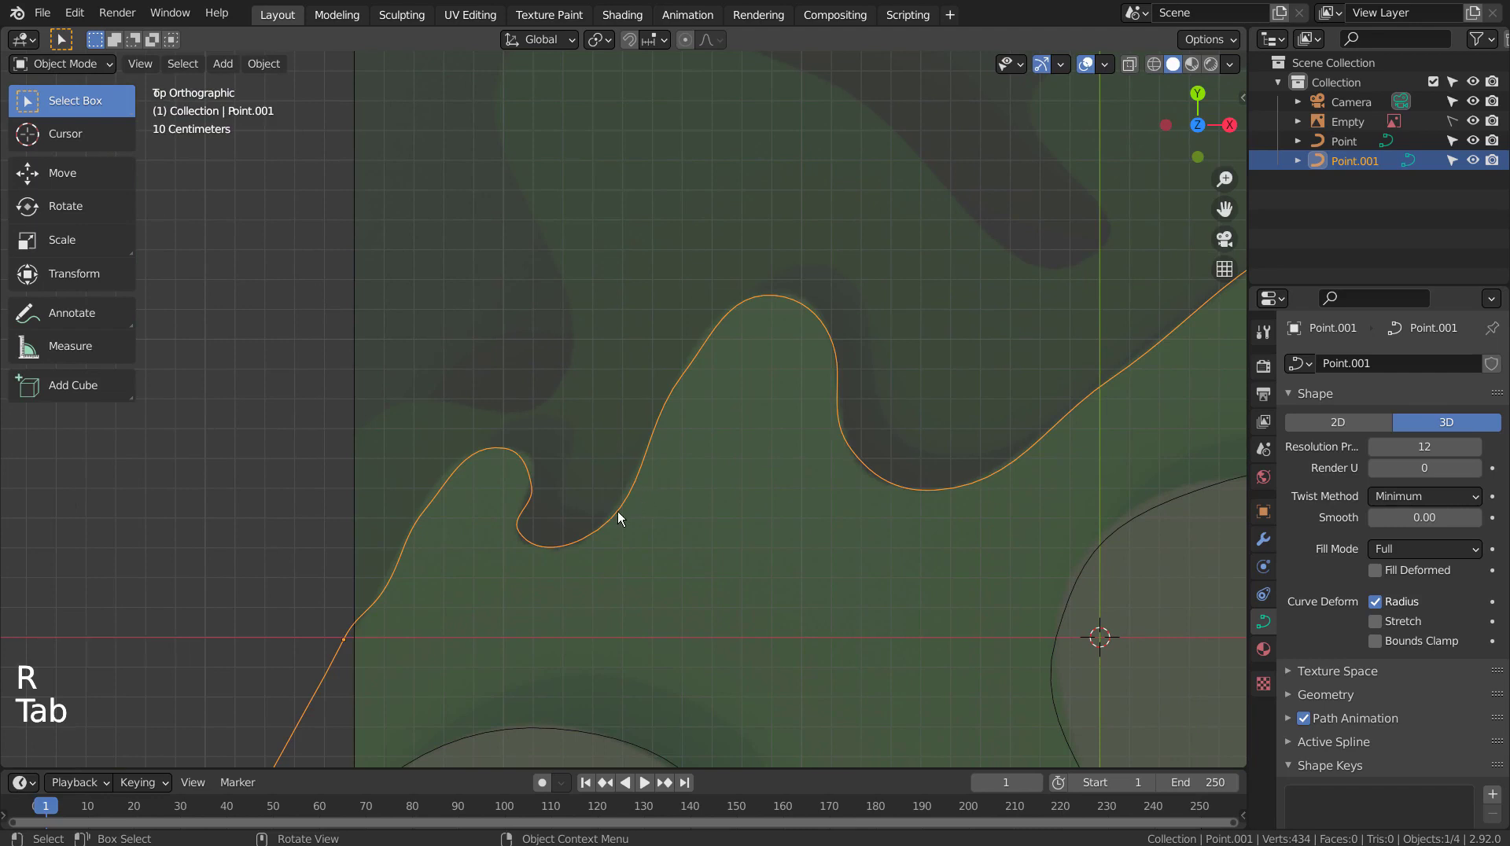
Nudge the control point in the small hook to reshape it.
key("Tab")
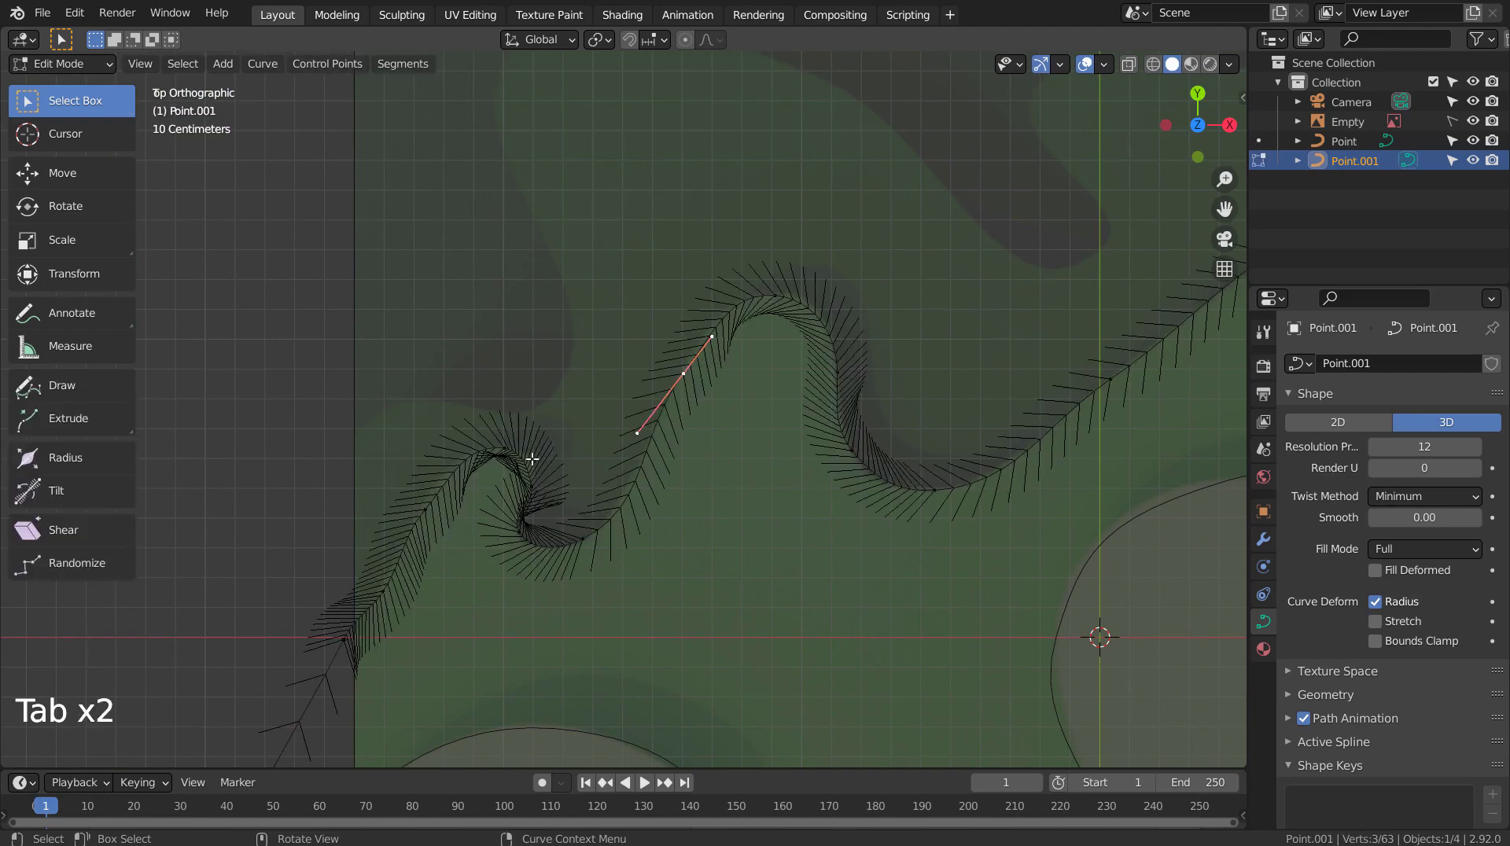
left_click(550, 455)
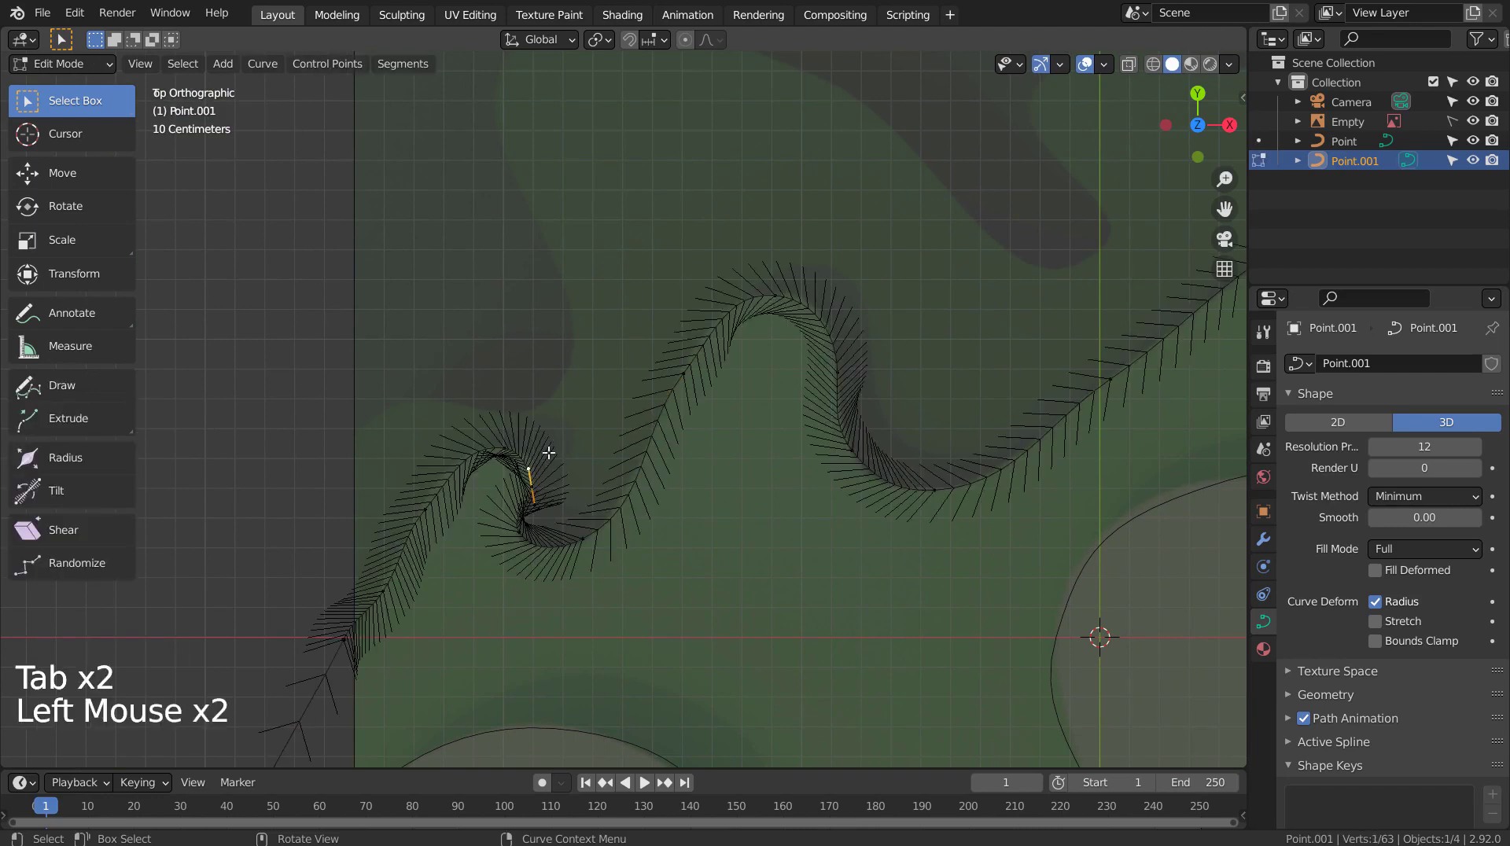
key("g")
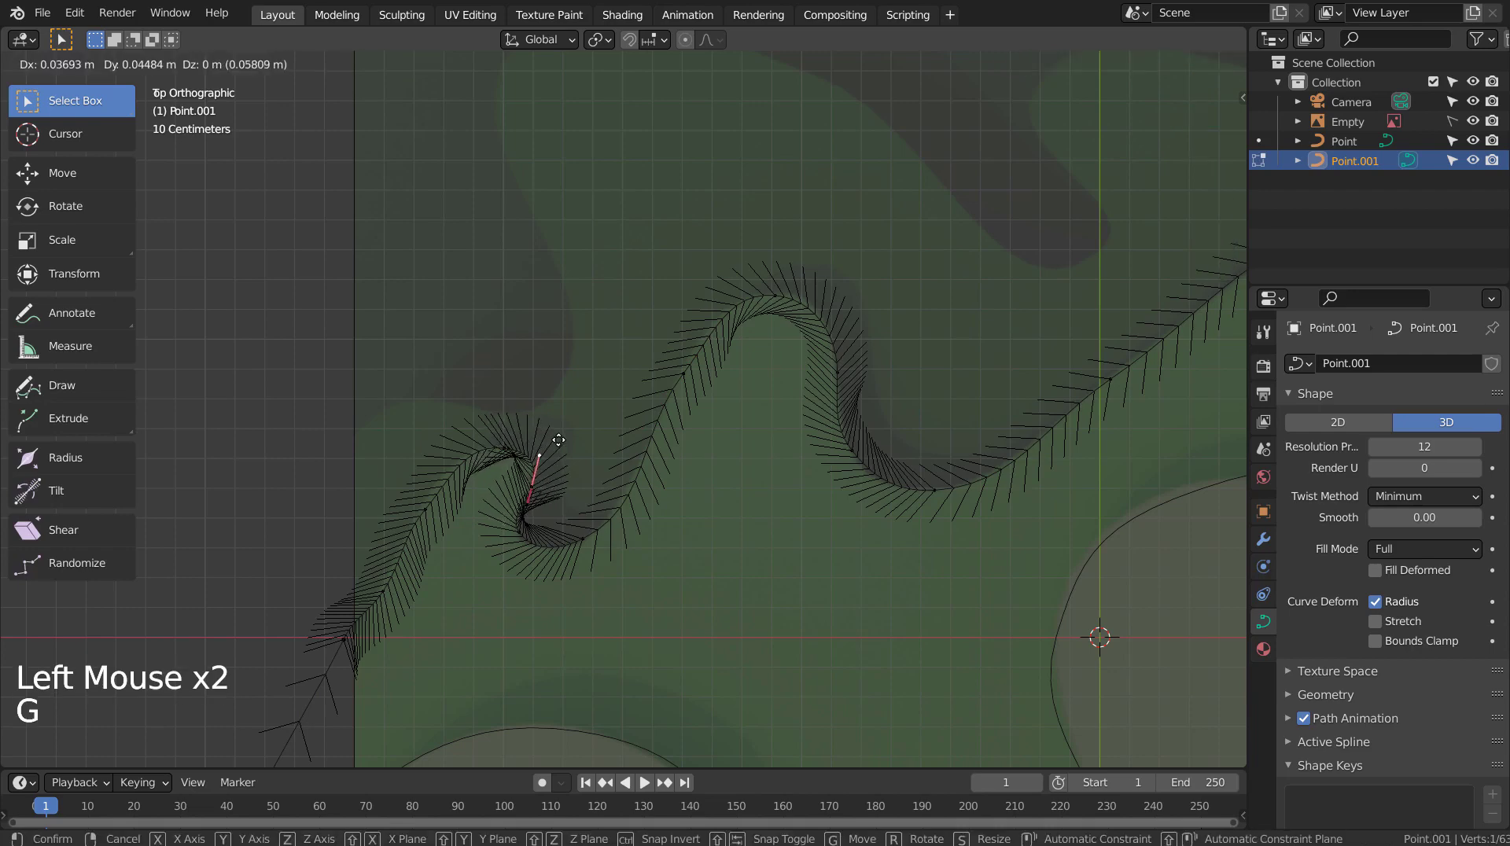
left_click(551, 449)
key("Tab")
Zoom out to frame the whole plane and deselect everything.
middle_click_drag(1050, 528, 889, 603, "shift")
scroll(949, 597, "down", 3)
middle_click_drag(802, 575, 873, 370, "shift")
scroll(785, 538, "down", 5)
left_click(873, 365)
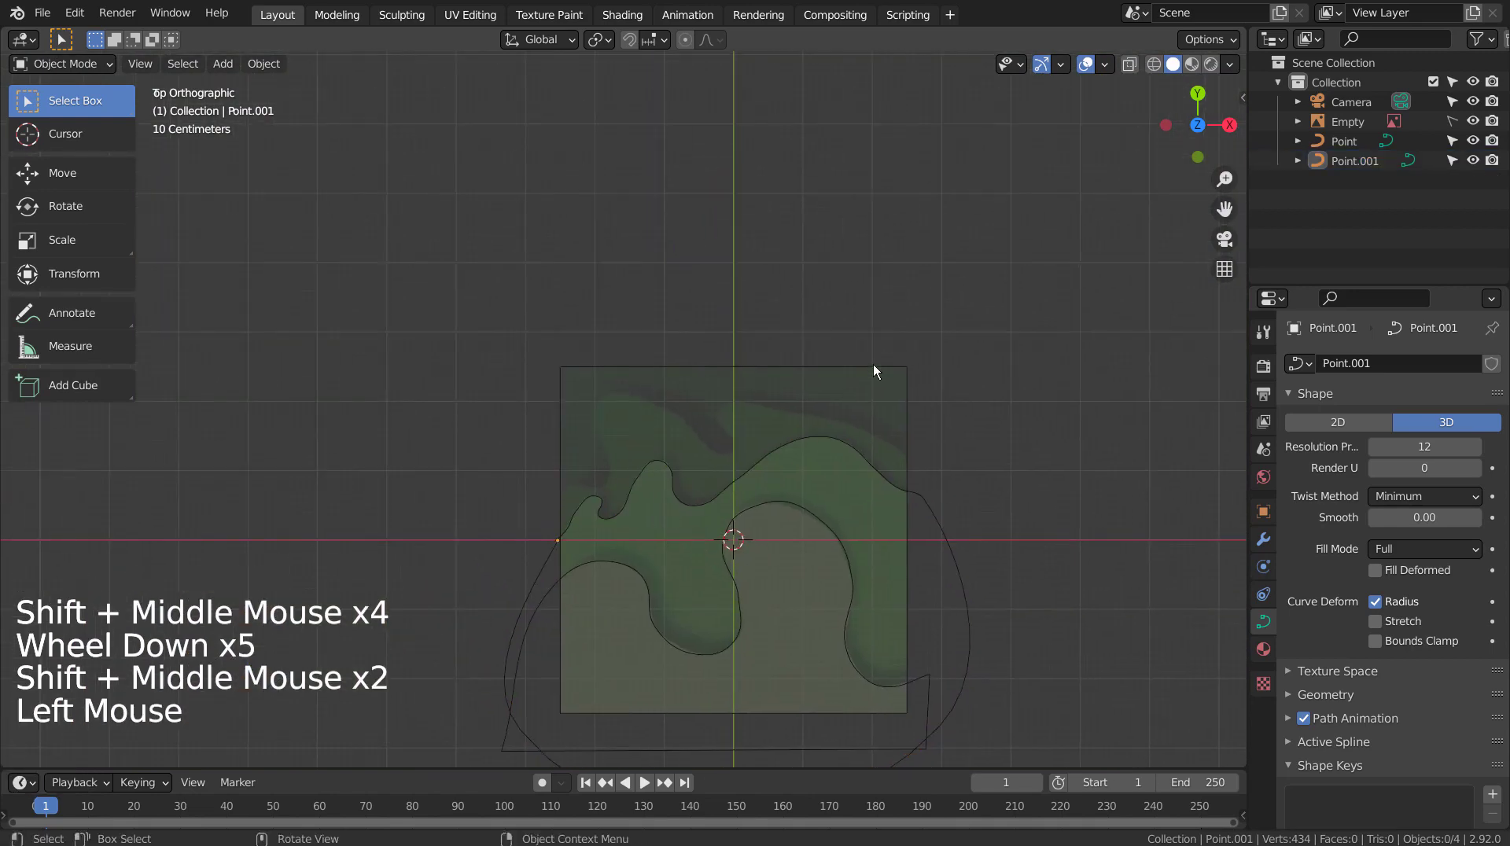
Add a point curve, Point.002, and move it about -2.54 m to the plane's left edge.
key("shift+a")
mouse_move(853, 418)
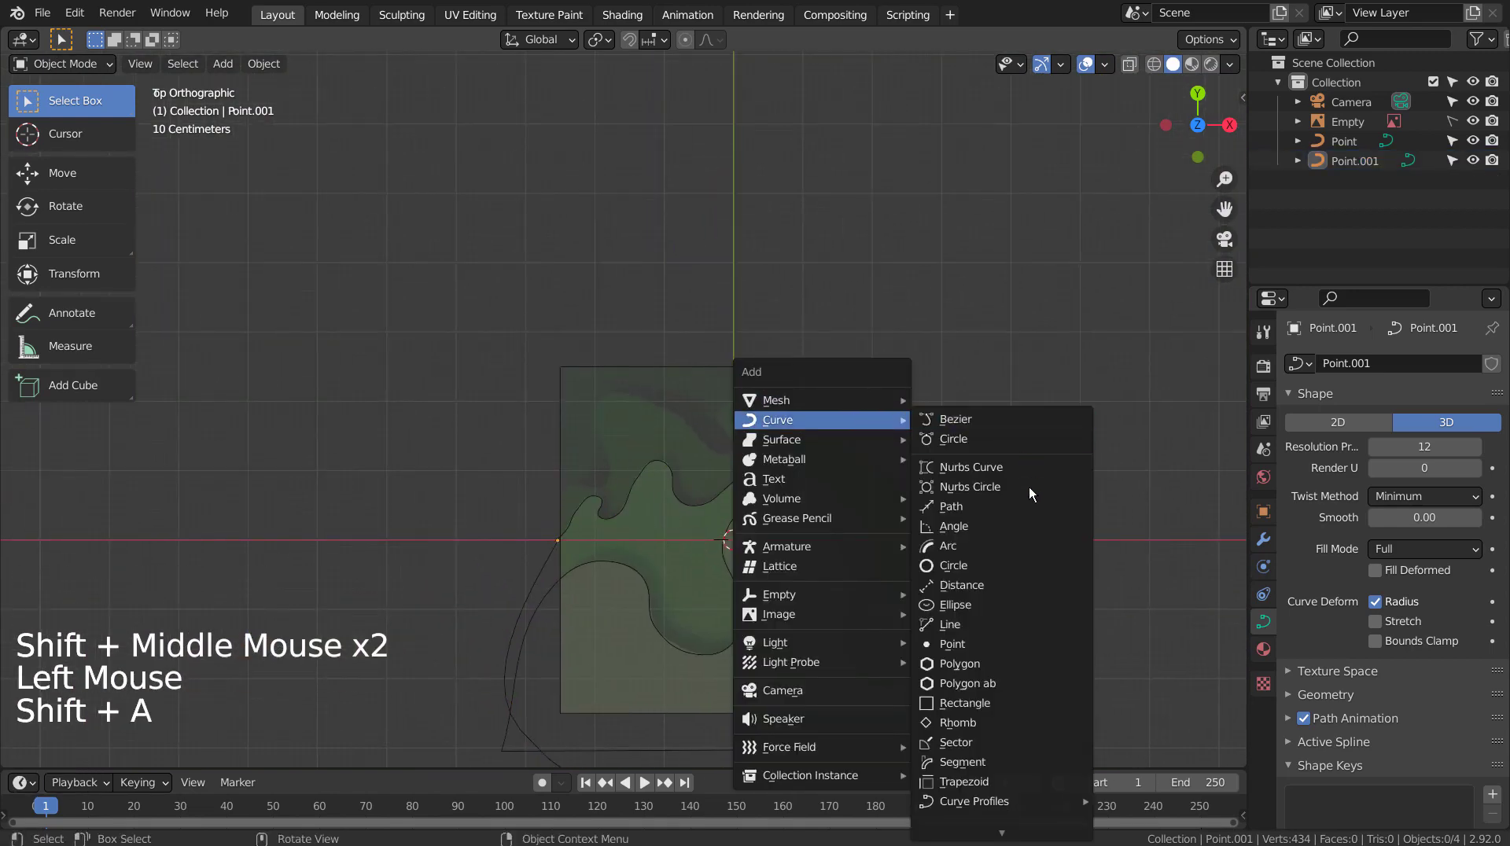
left_click(999, 643)
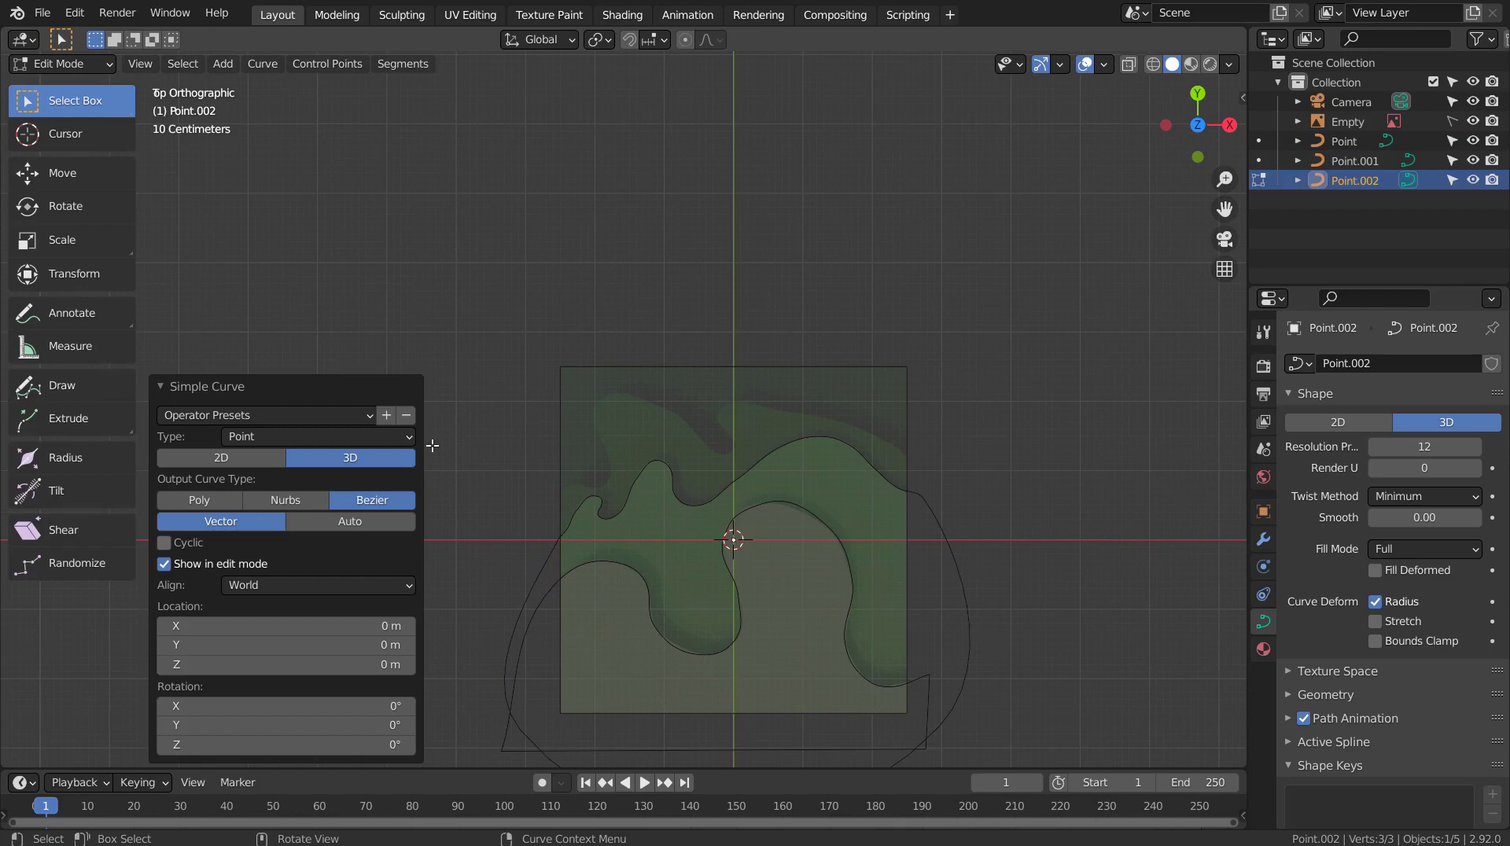
key("Tab")
key("g")
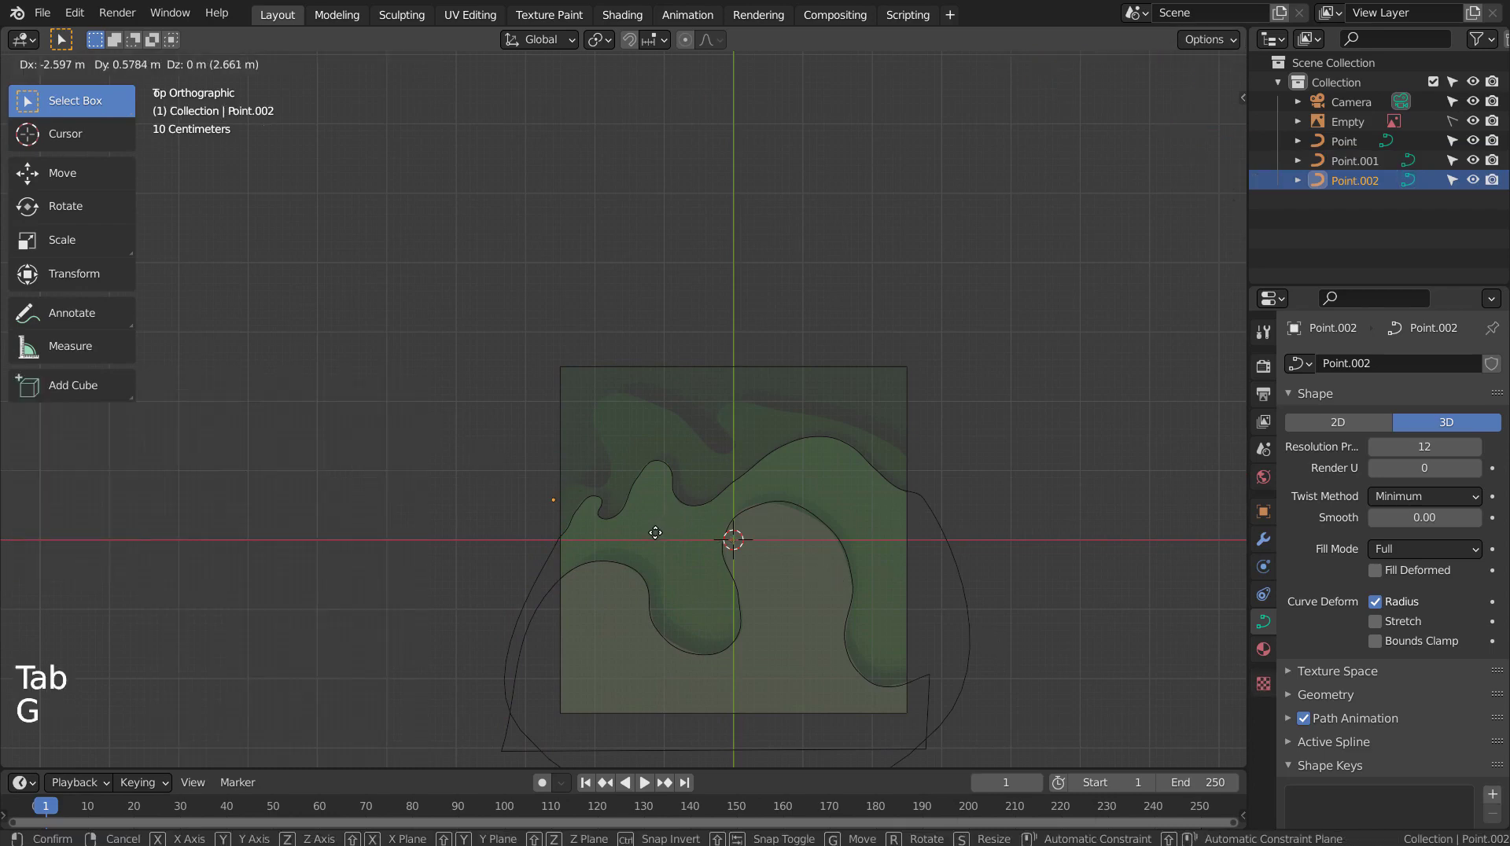
left_click(519, 444)
scroll(519, 444, "up", 2)
middle_click_drag(519, 445, 541, 478, "shift")
scroll(644, 446, "up", 4)
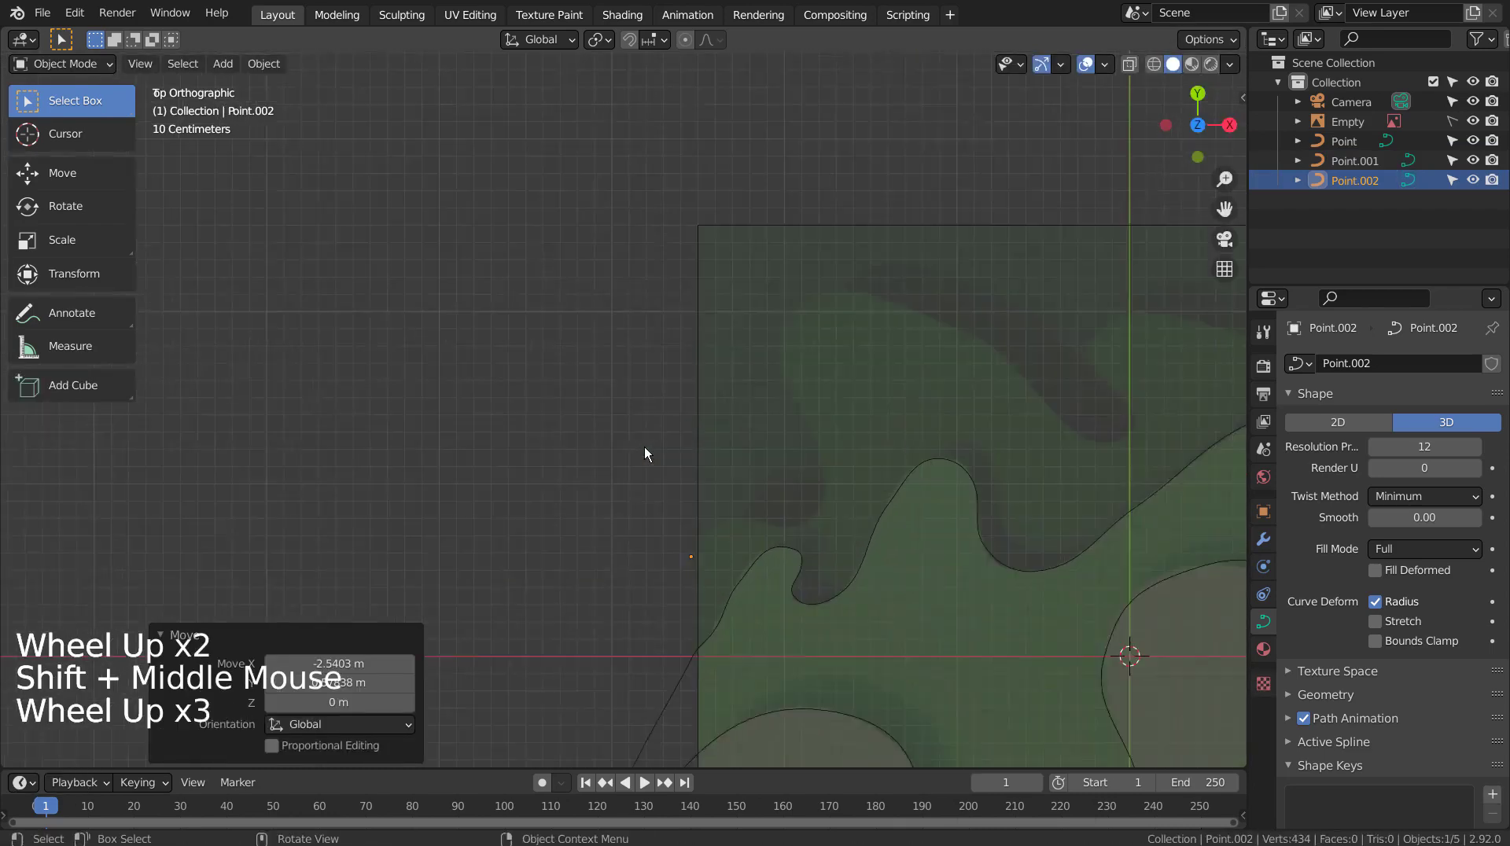
key("Tab")
Extrude Point.002's first points from the plane's left edge up toward the green edge.
key("e")
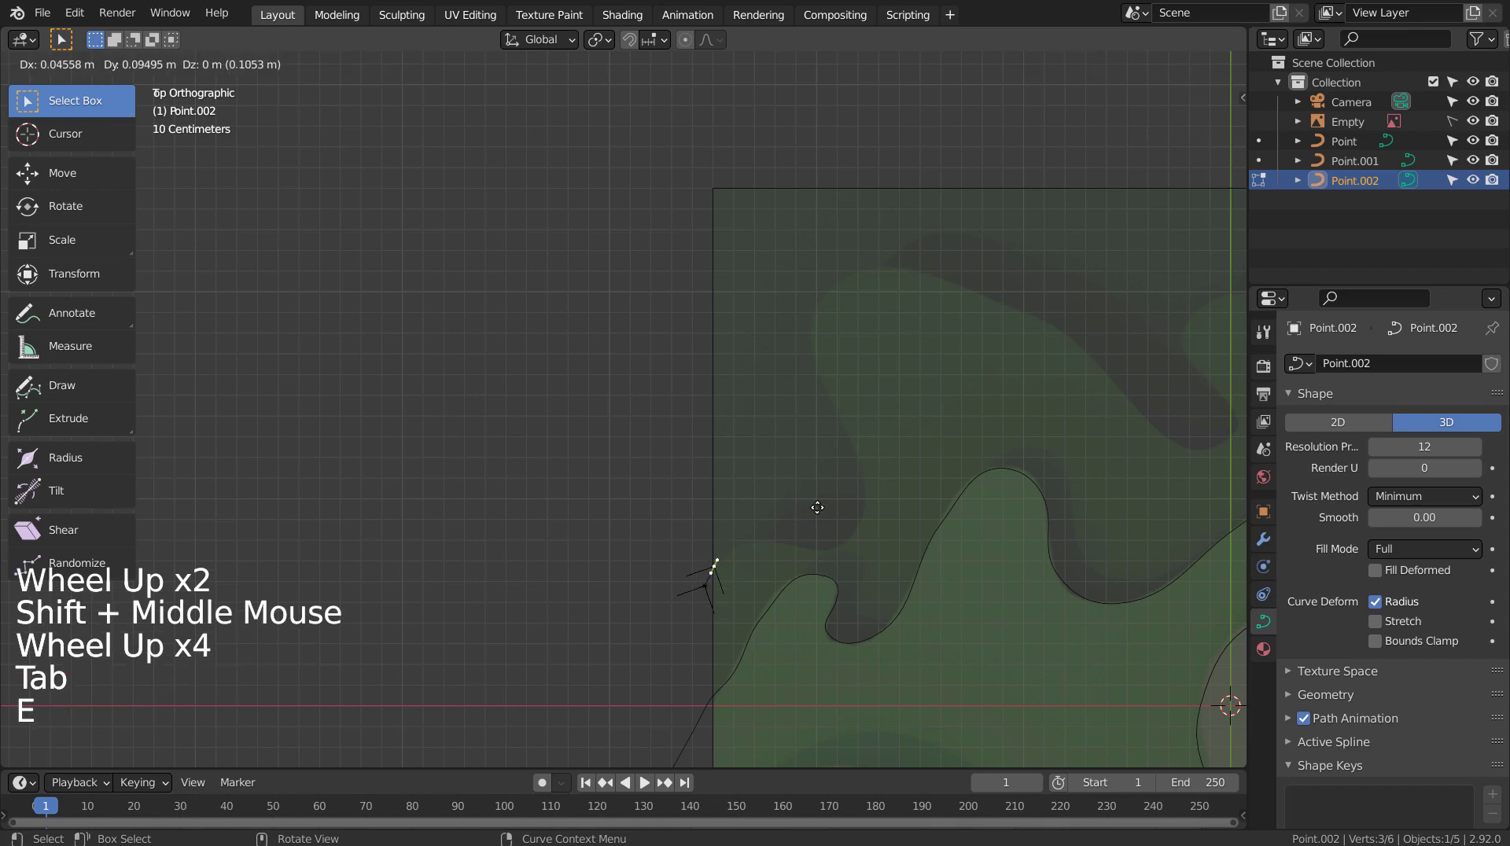
left_click(818, 507)
key("e")
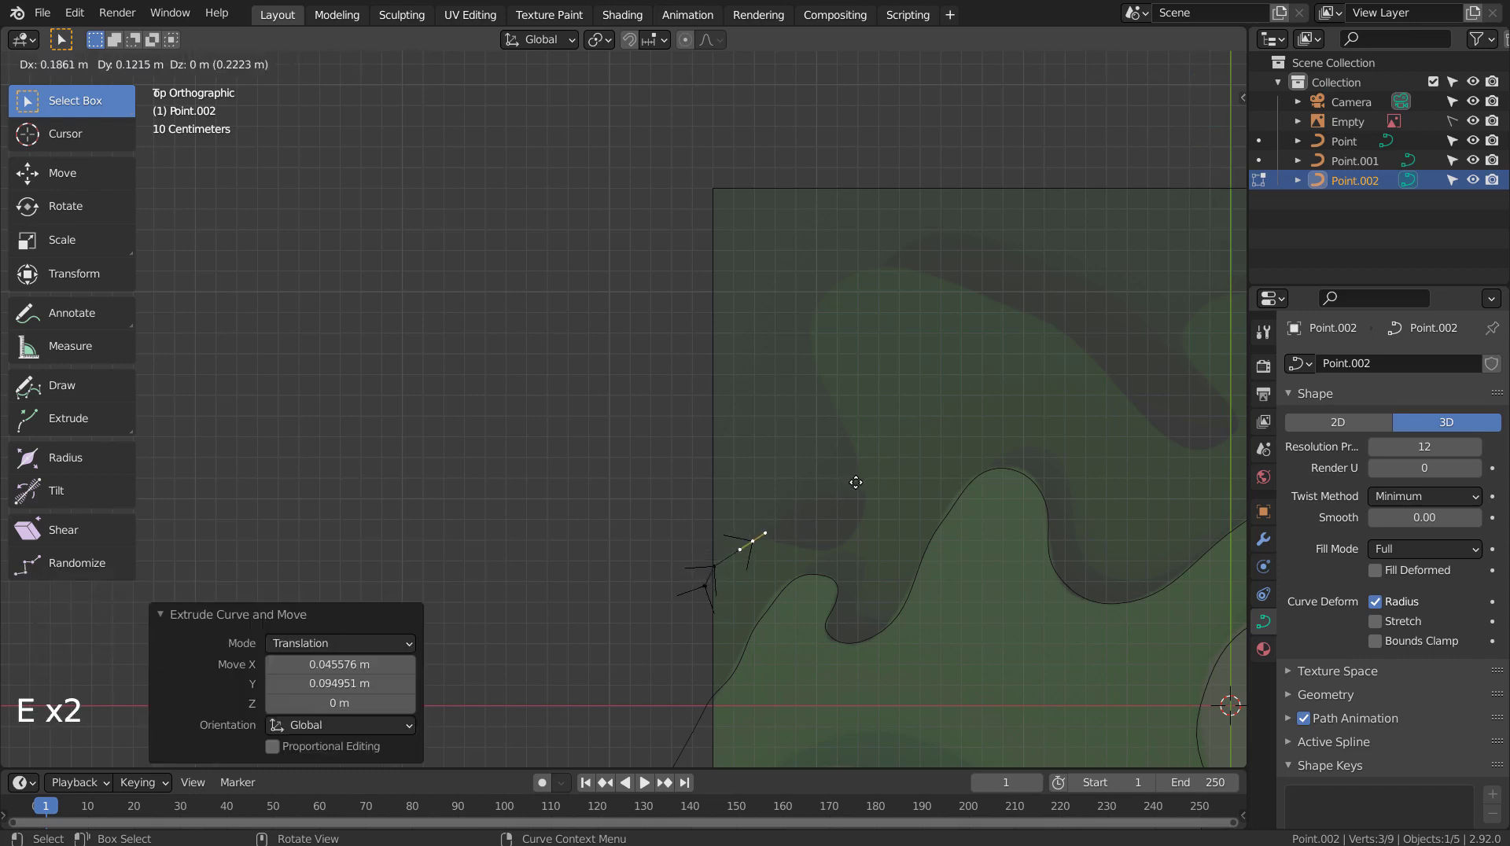
left_click(856, 482)
key("e")
left_click(939, 485)
key("e")
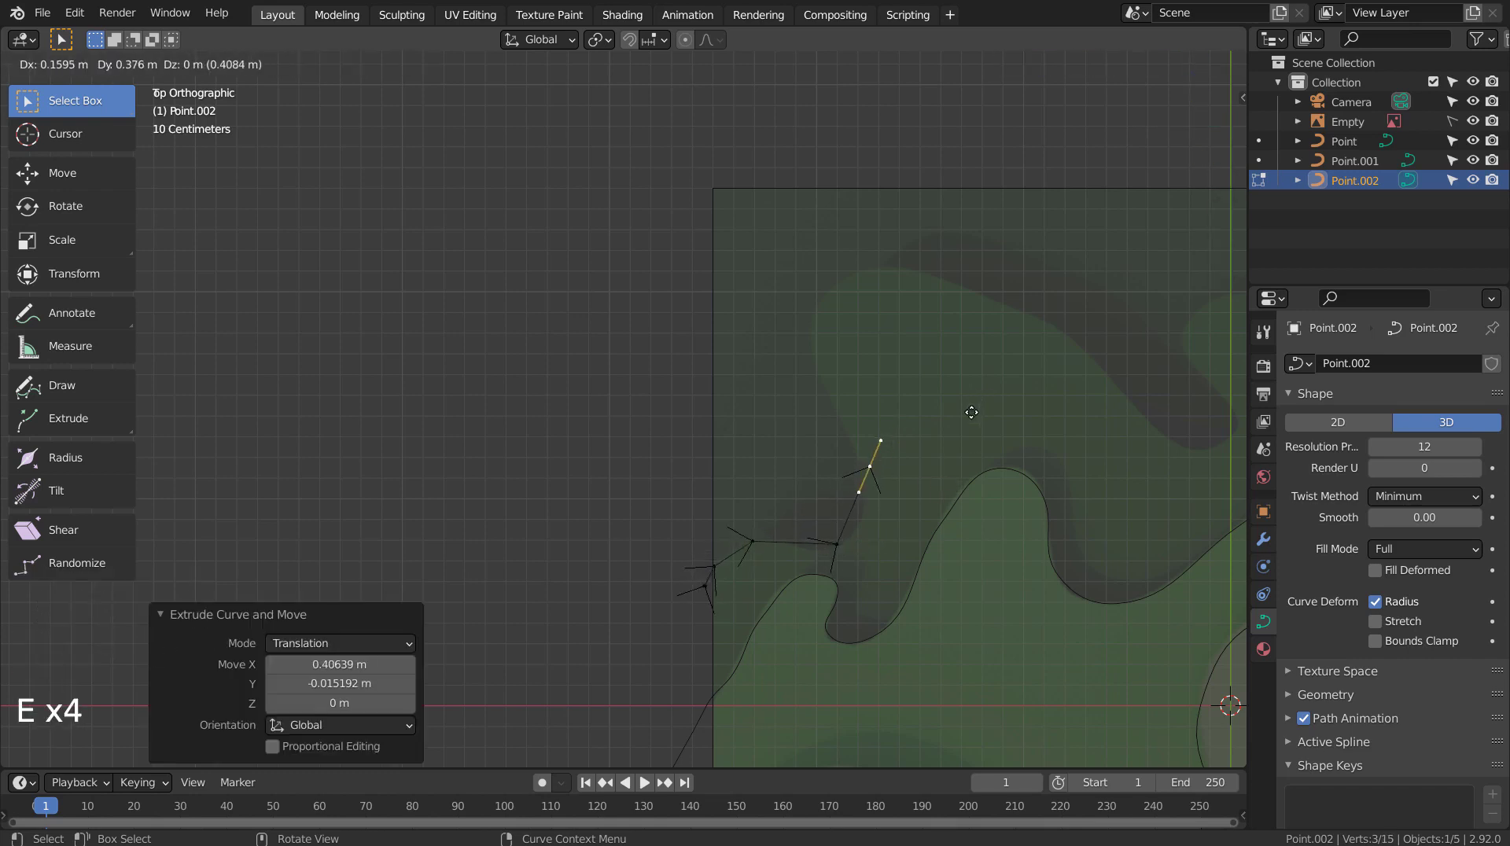
left_click(970, 417)
Continue the points up to the layer's top and rightward along the top edge.
key("e")
left_click(913, 314)
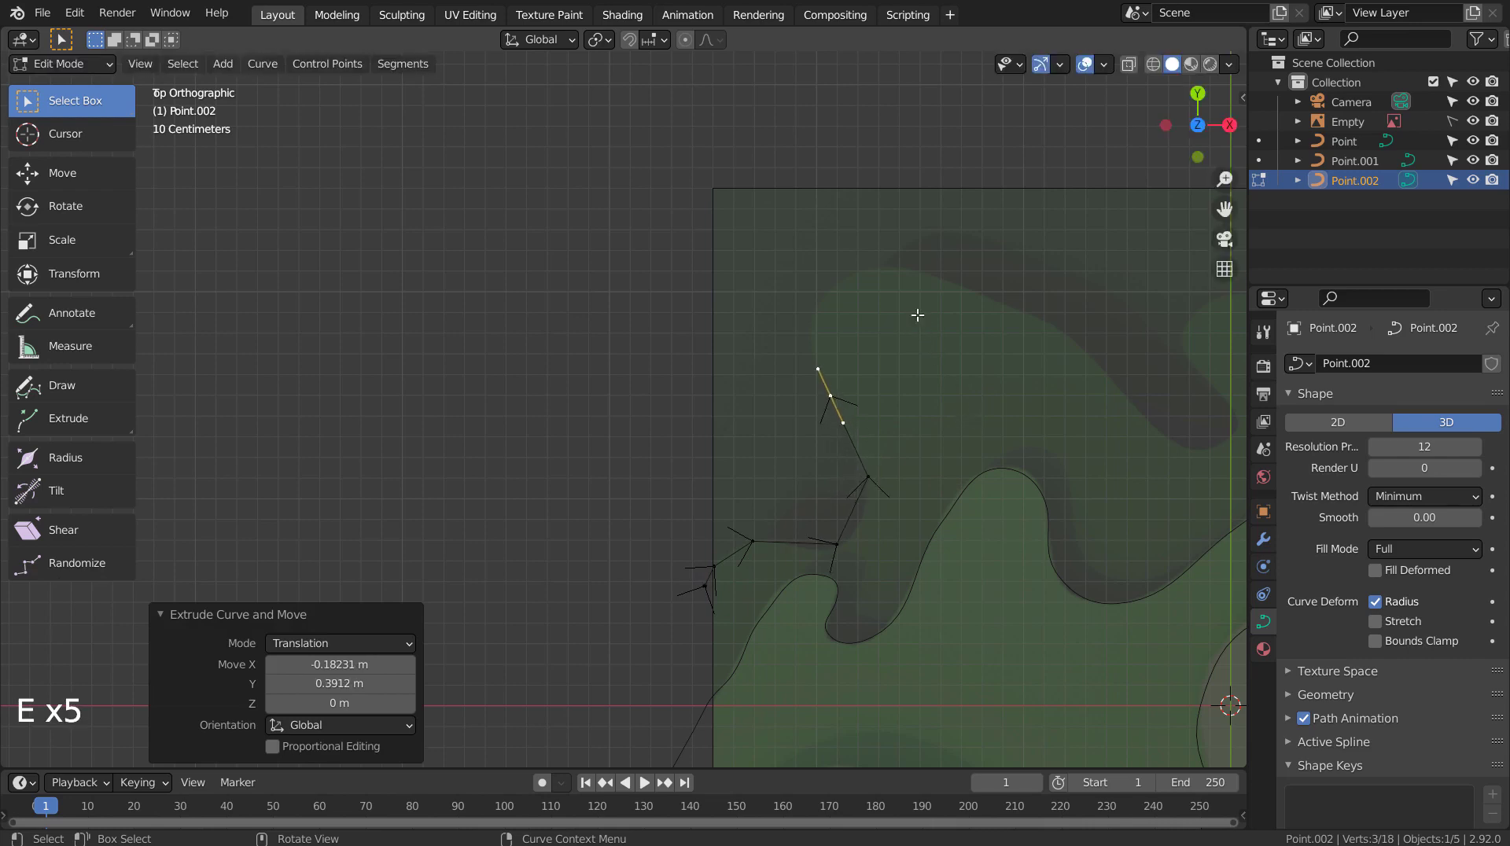
key("e")
left_click(896, 249)
key("e")
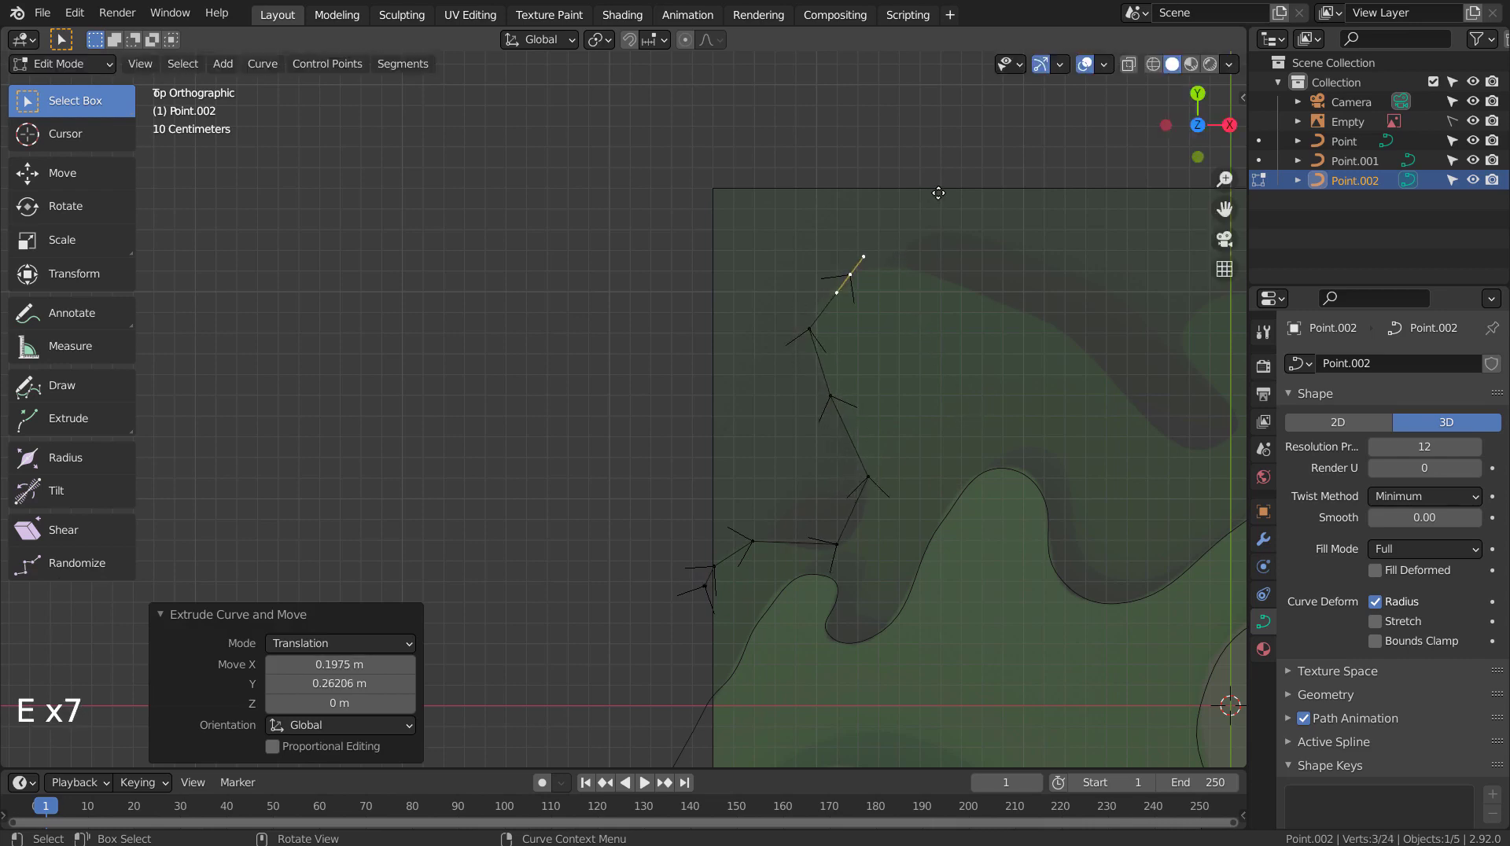
left_click(936, 193)
key("e")
left_click(1029, 198)
key("e")
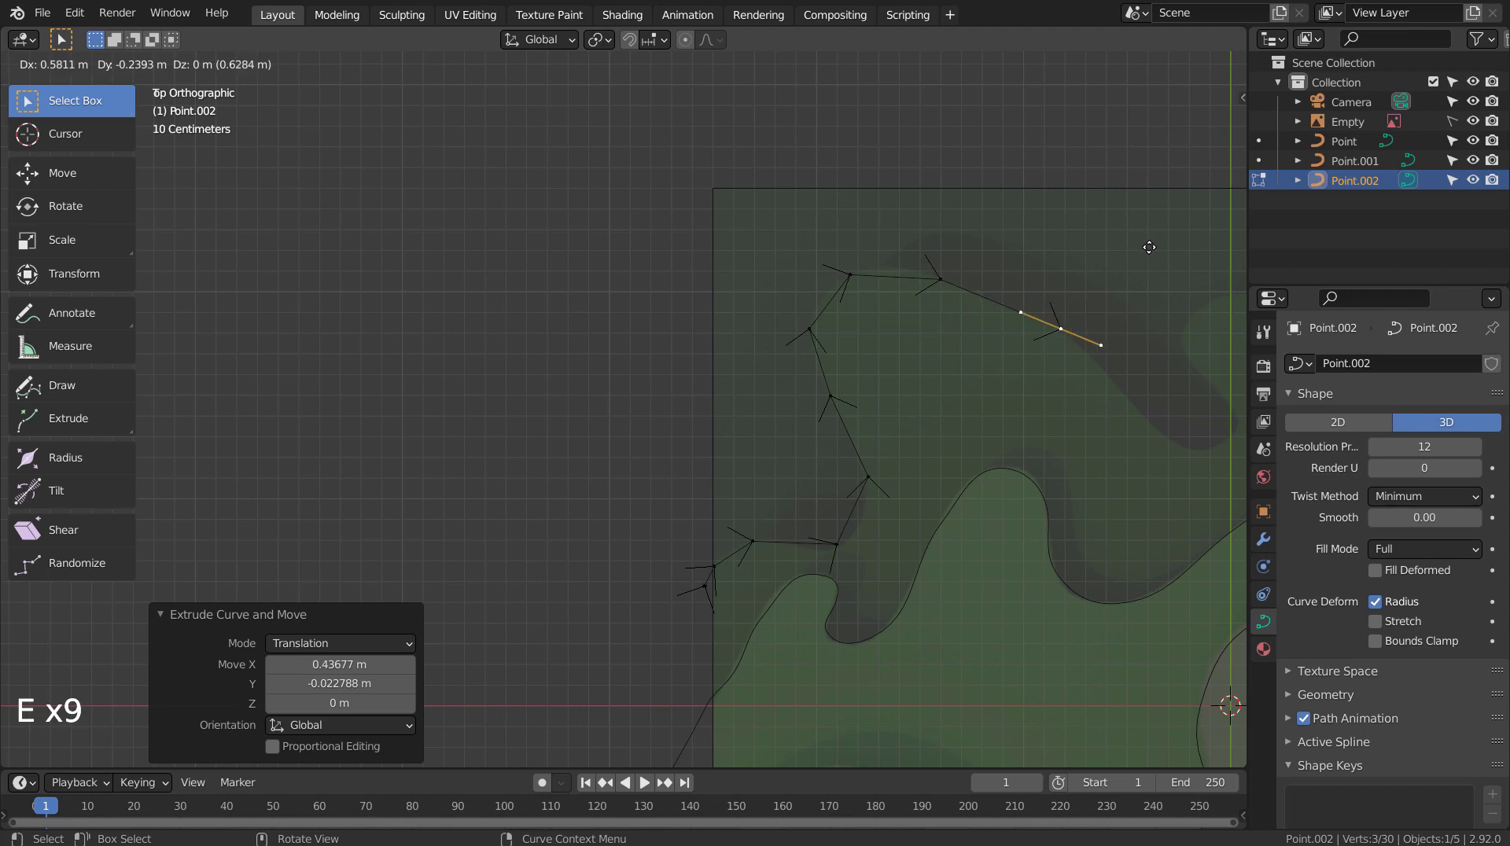
left_click(1149, 247)
Trace the outline down through the dip and back along the top edge.
middle_click_drag(1148, 247, 479, 272, "shift")
key("e")
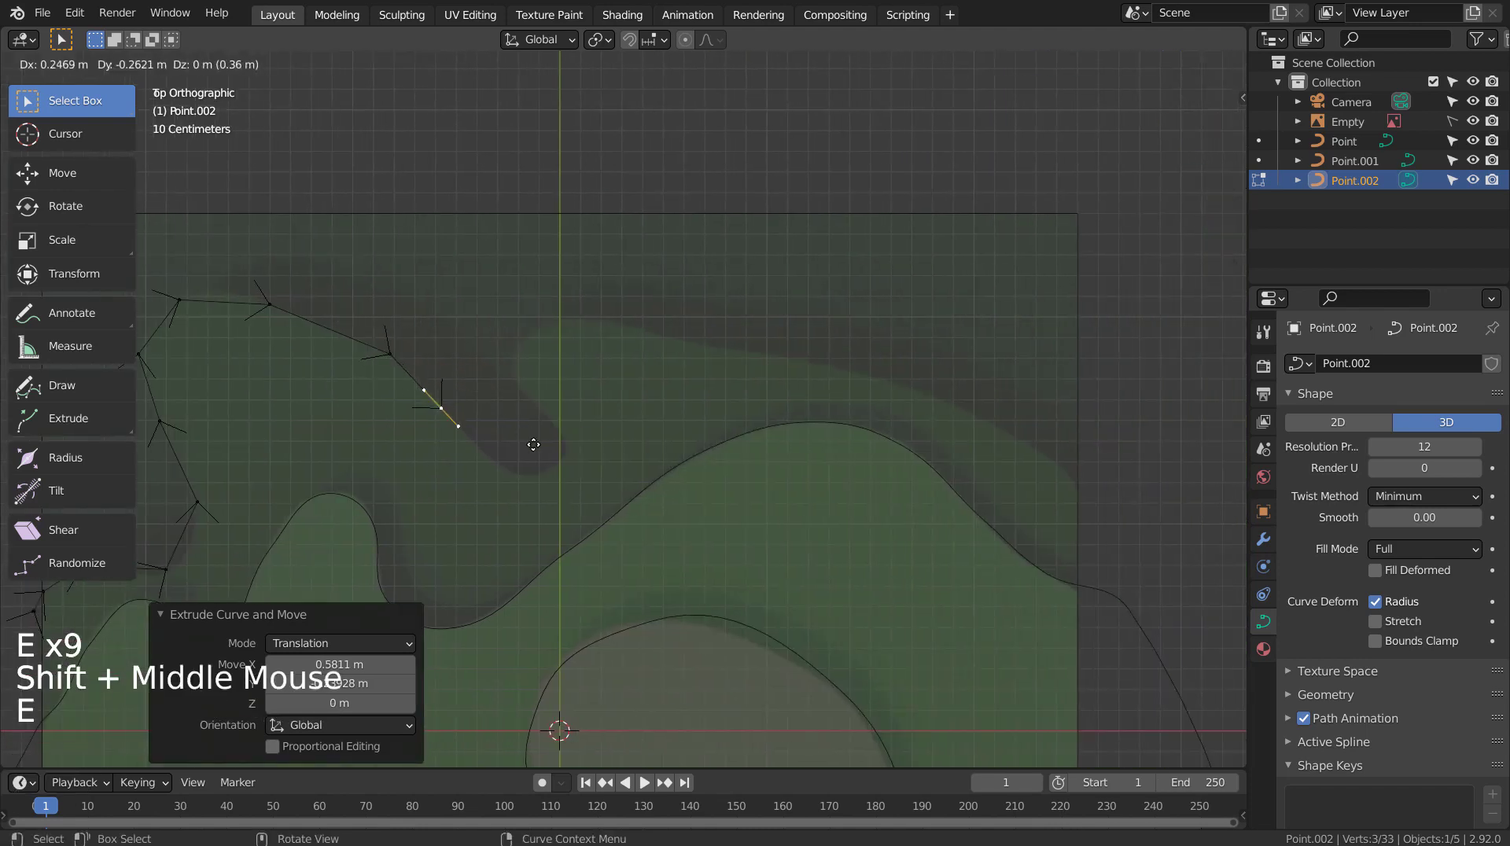
left_click(648, 506)
key("e")
left_click(654, 469)
key("e")
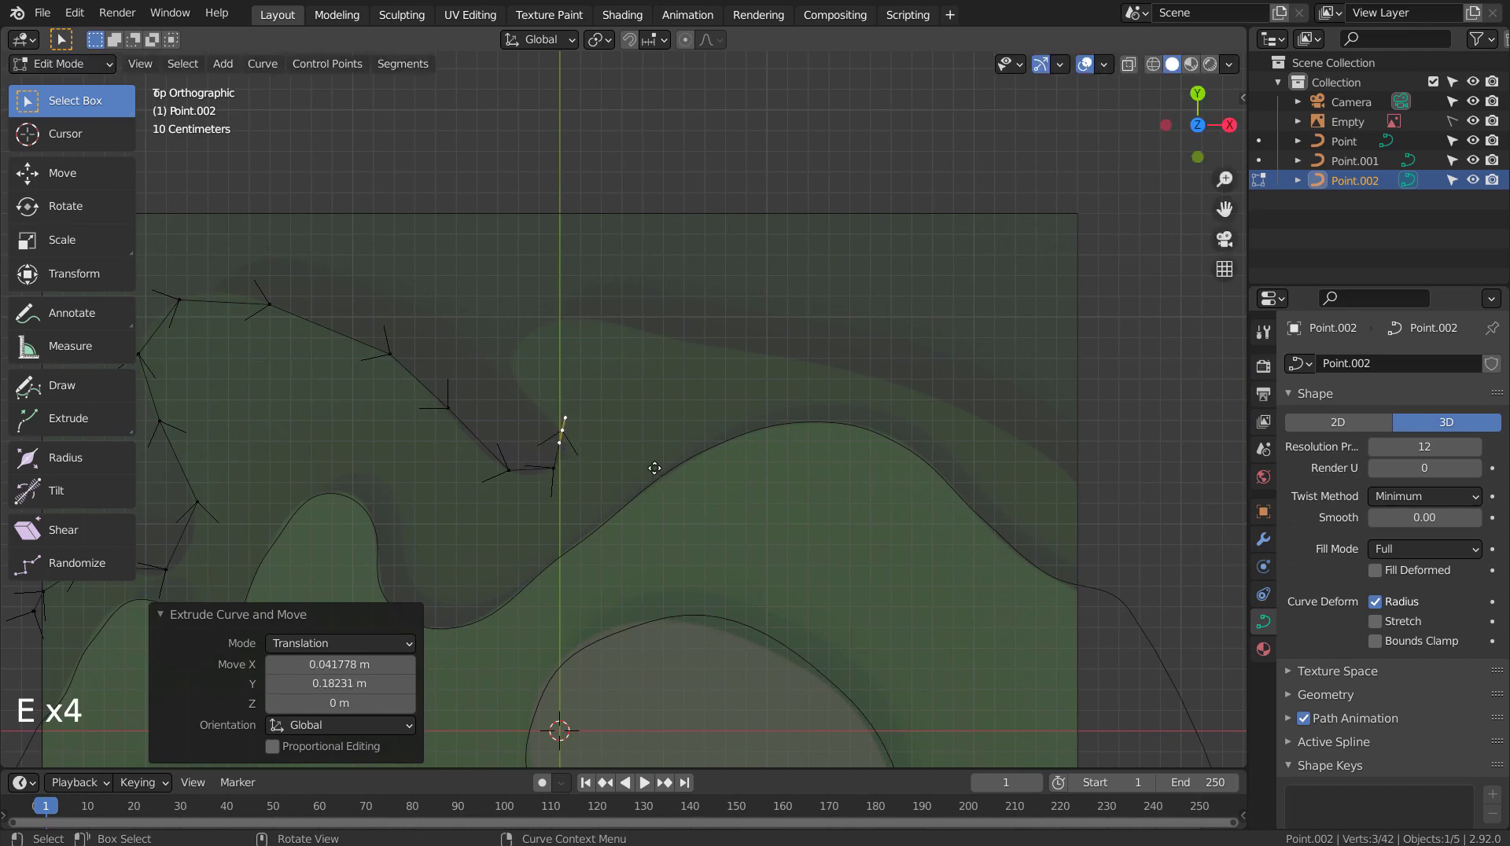
left_click(609, 419)
key("e")
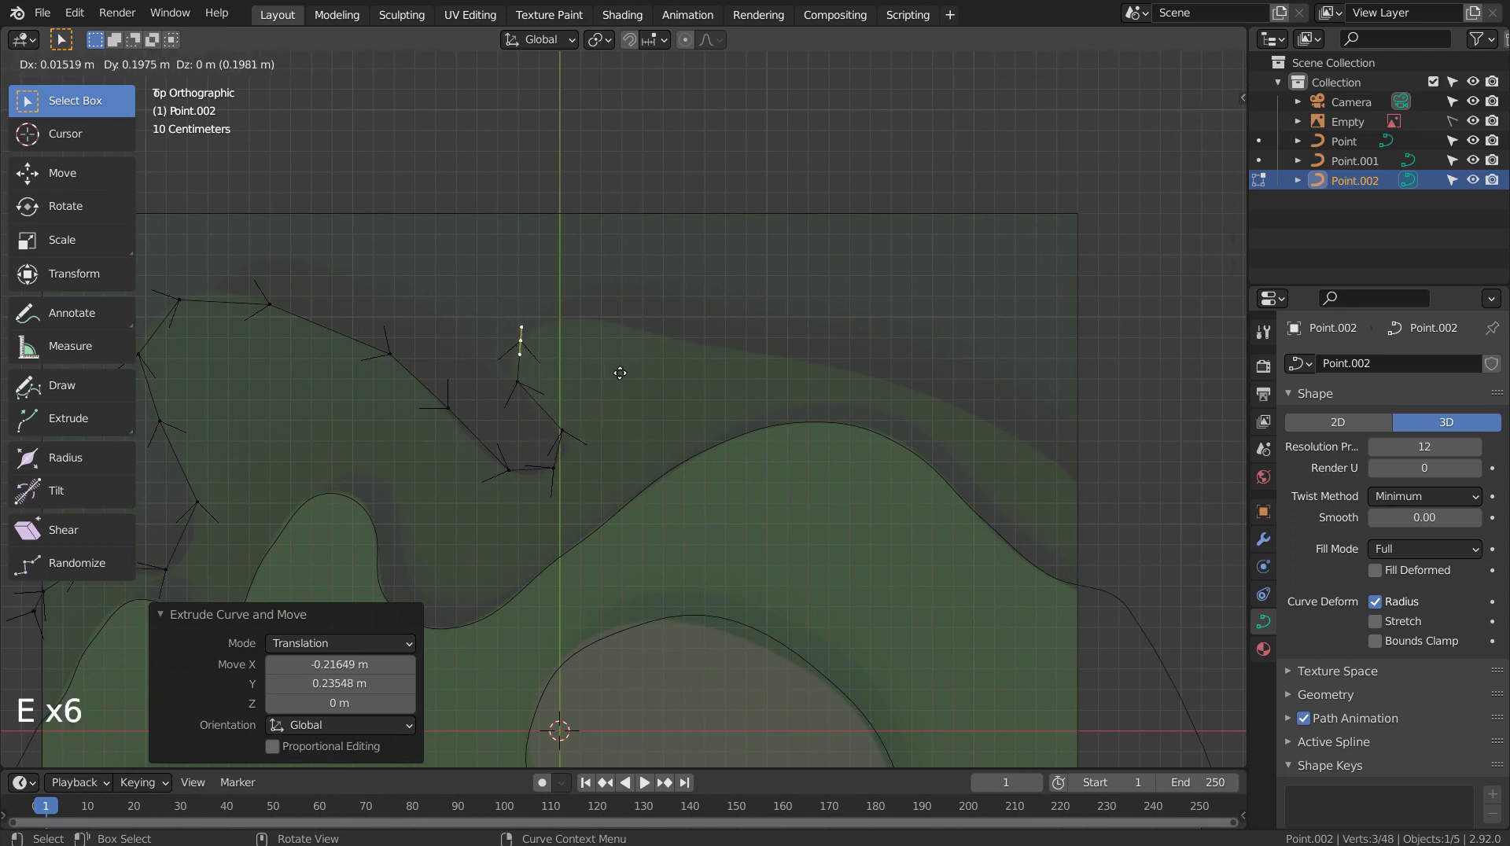
left_click(631, 364)
key("e")
left_click(724, 362)
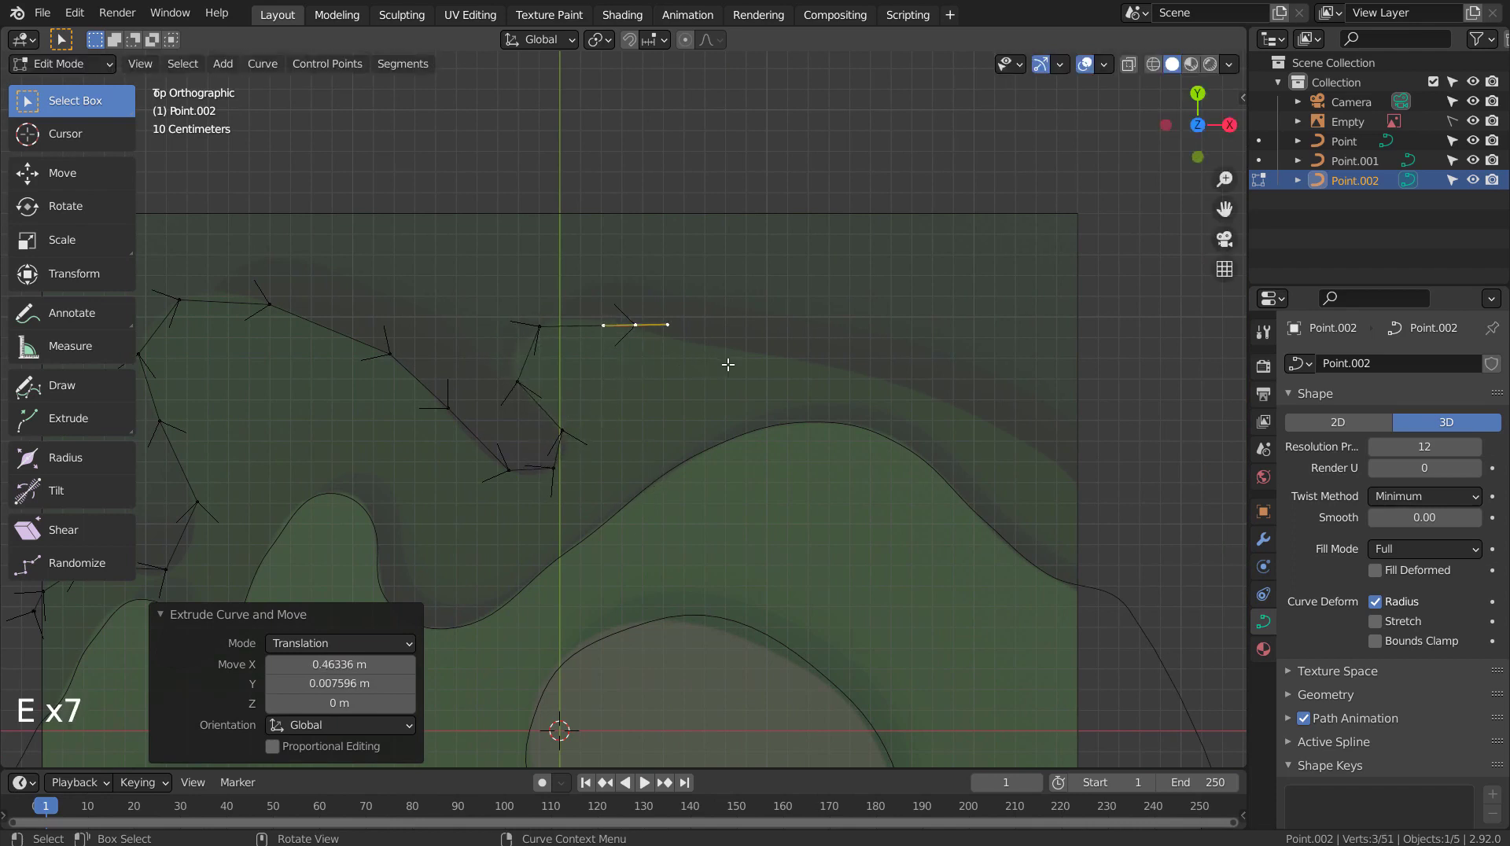
Extend the points past the top-right corner and down the layer's right side.
middle_click_drag(849, 435, 482, 421, "shift")
key("e")
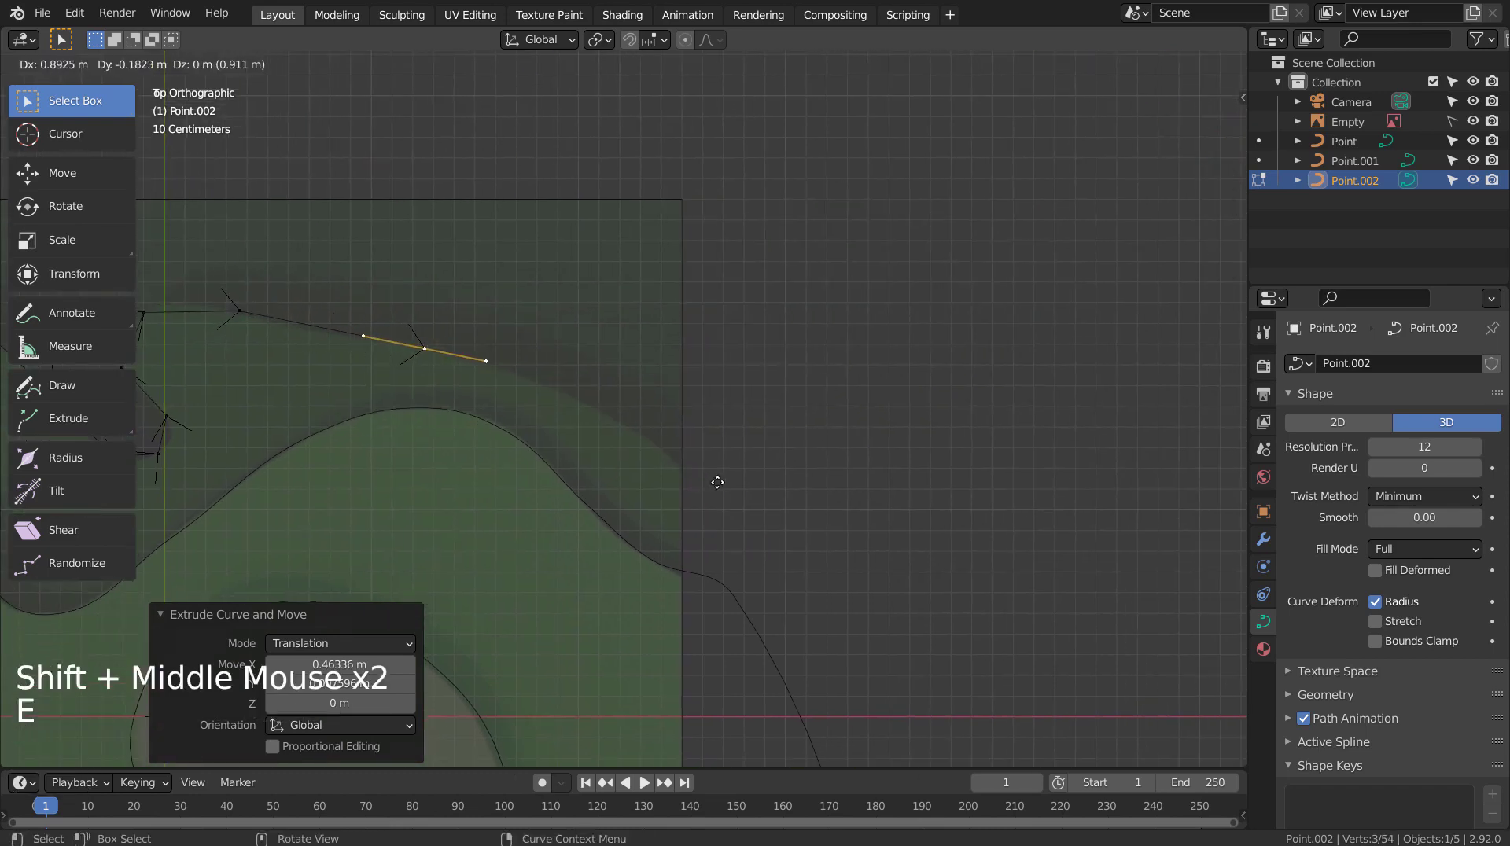
left_click(717, 482)
key("e")
left_click(860, 533)
key("e")
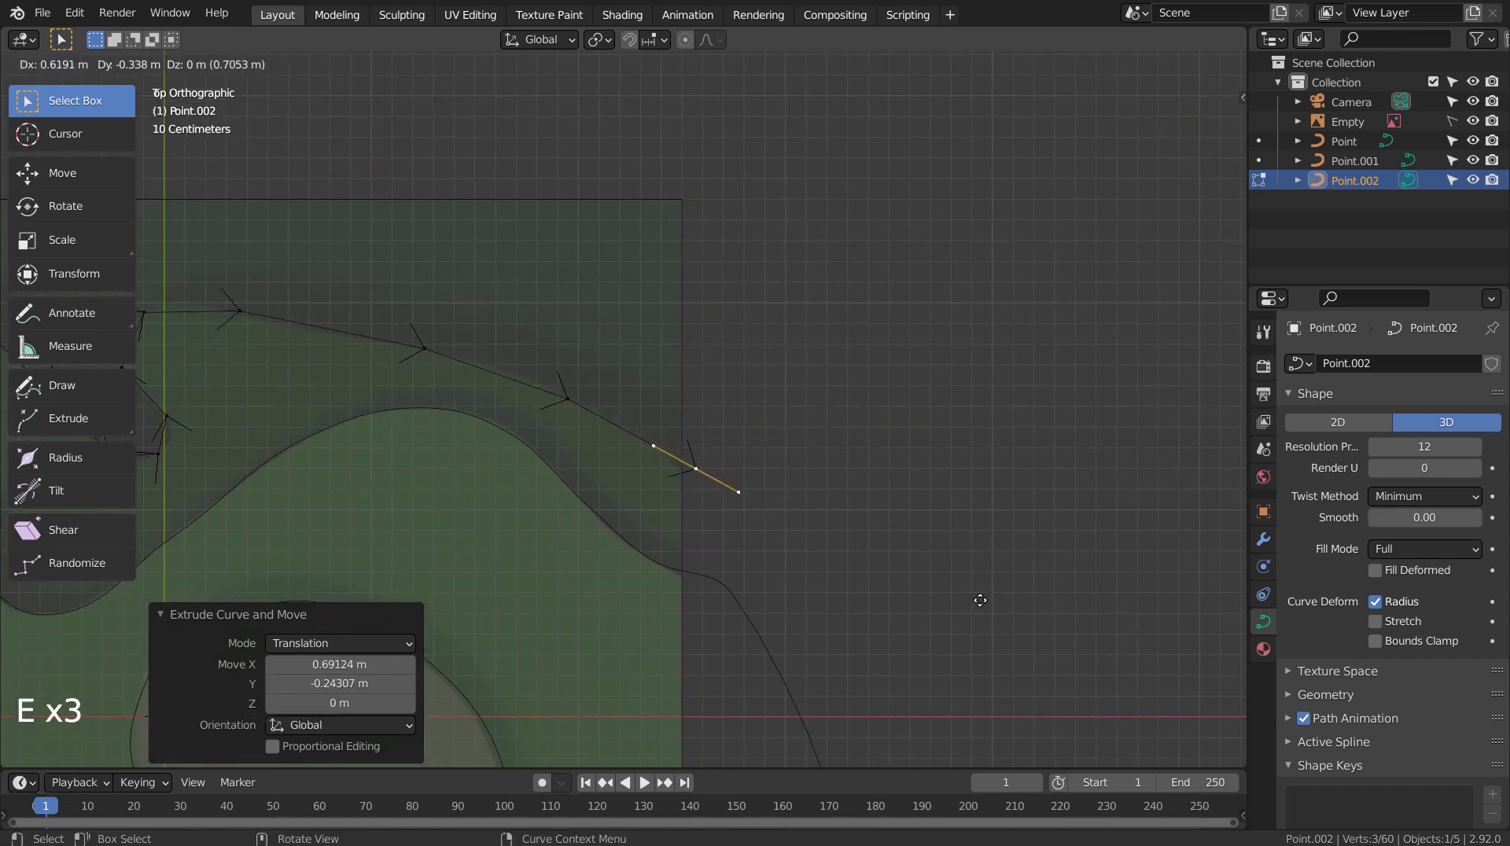
left_click(953, 579)
key("e")
left_click(1044, 673)
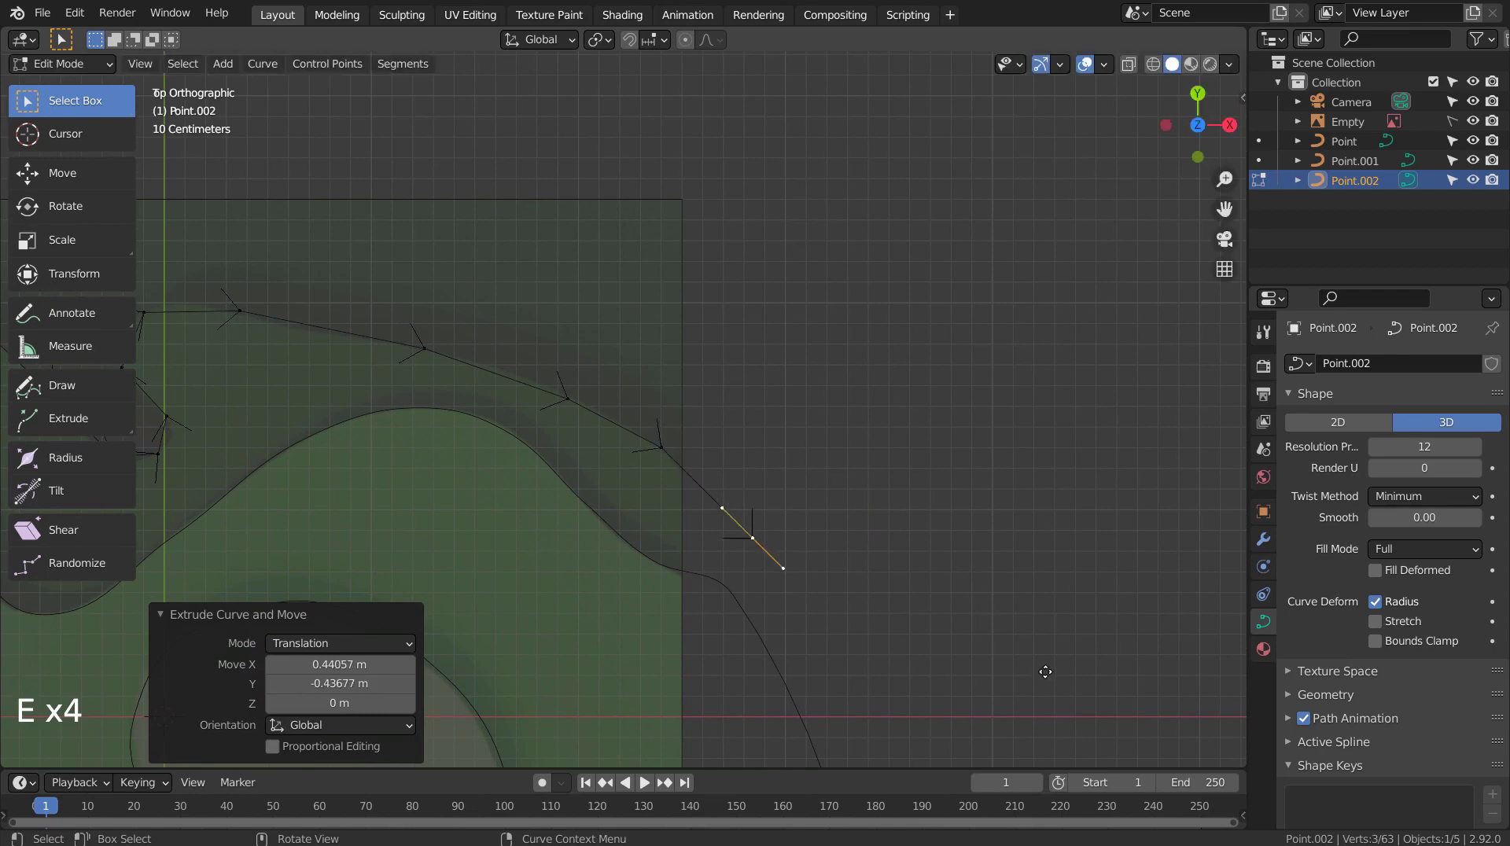
scroll(1000, 649, "down", 4)
scroll(1000, 648, "down", 5)
Extrude two new Point.002 points along the bottom, below the layer toward the lower left.
middle_click_drag(691, 543, 826, 400, "shift")
key("e")
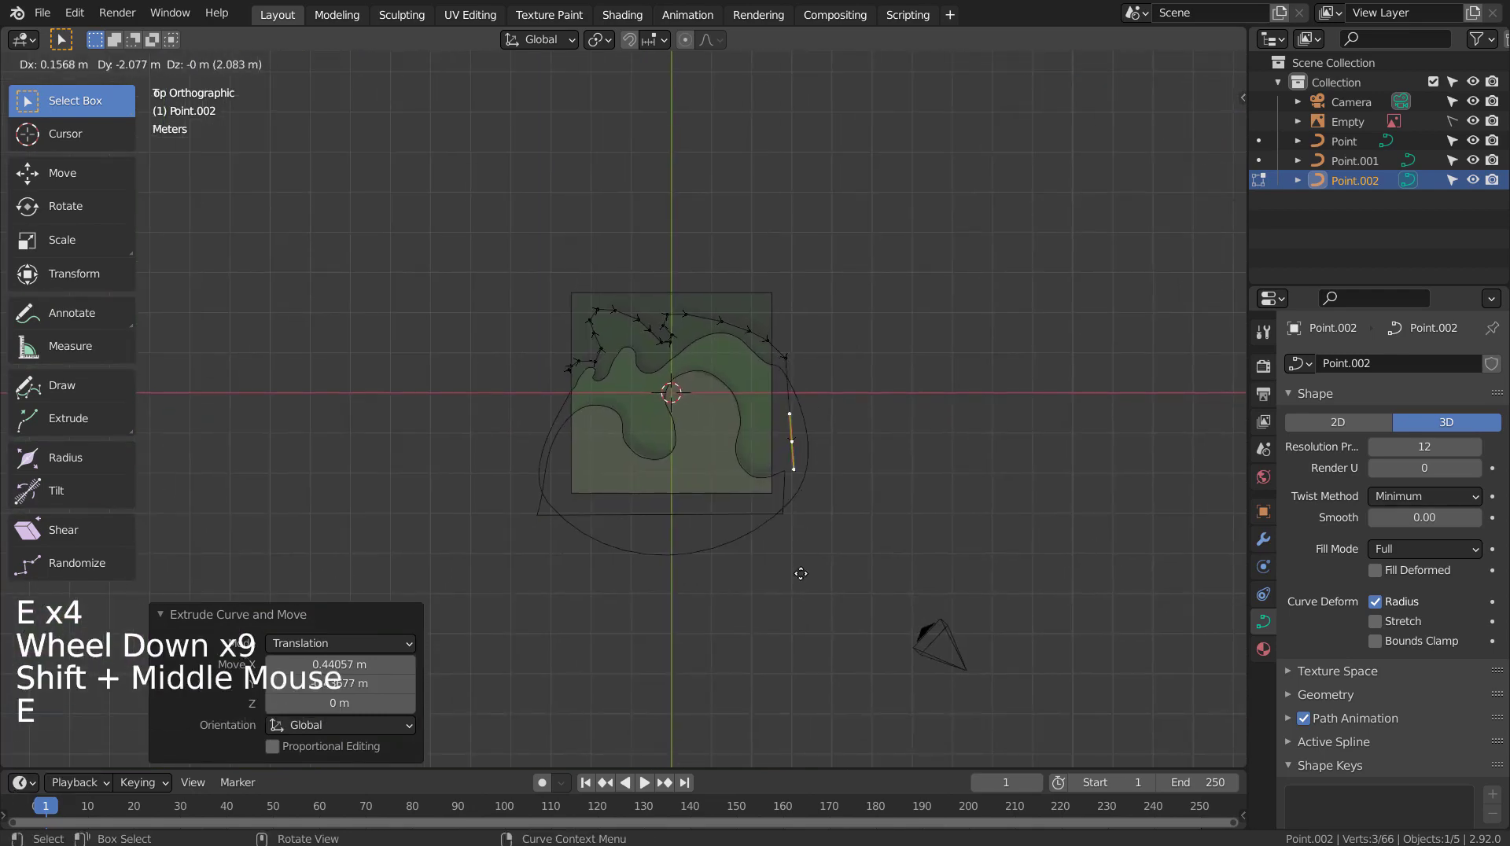
left_click(799, 630)
key("e")
left_click(519, 623)
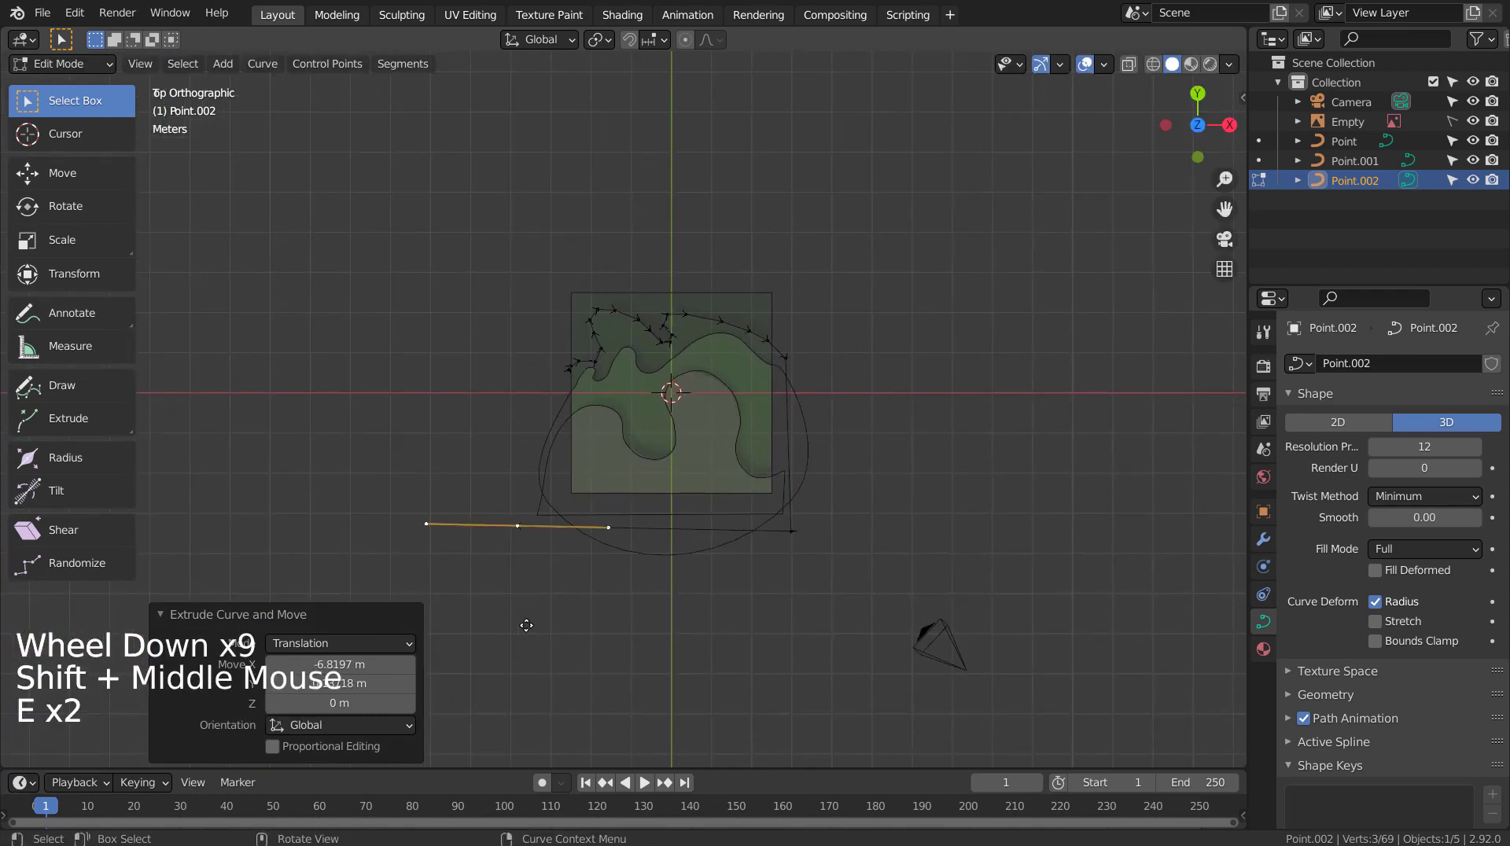
Attempt to join the curve ends, then dismiss the error and undo the wrong selection.
left_click(569, 368, "shift")
key("f")
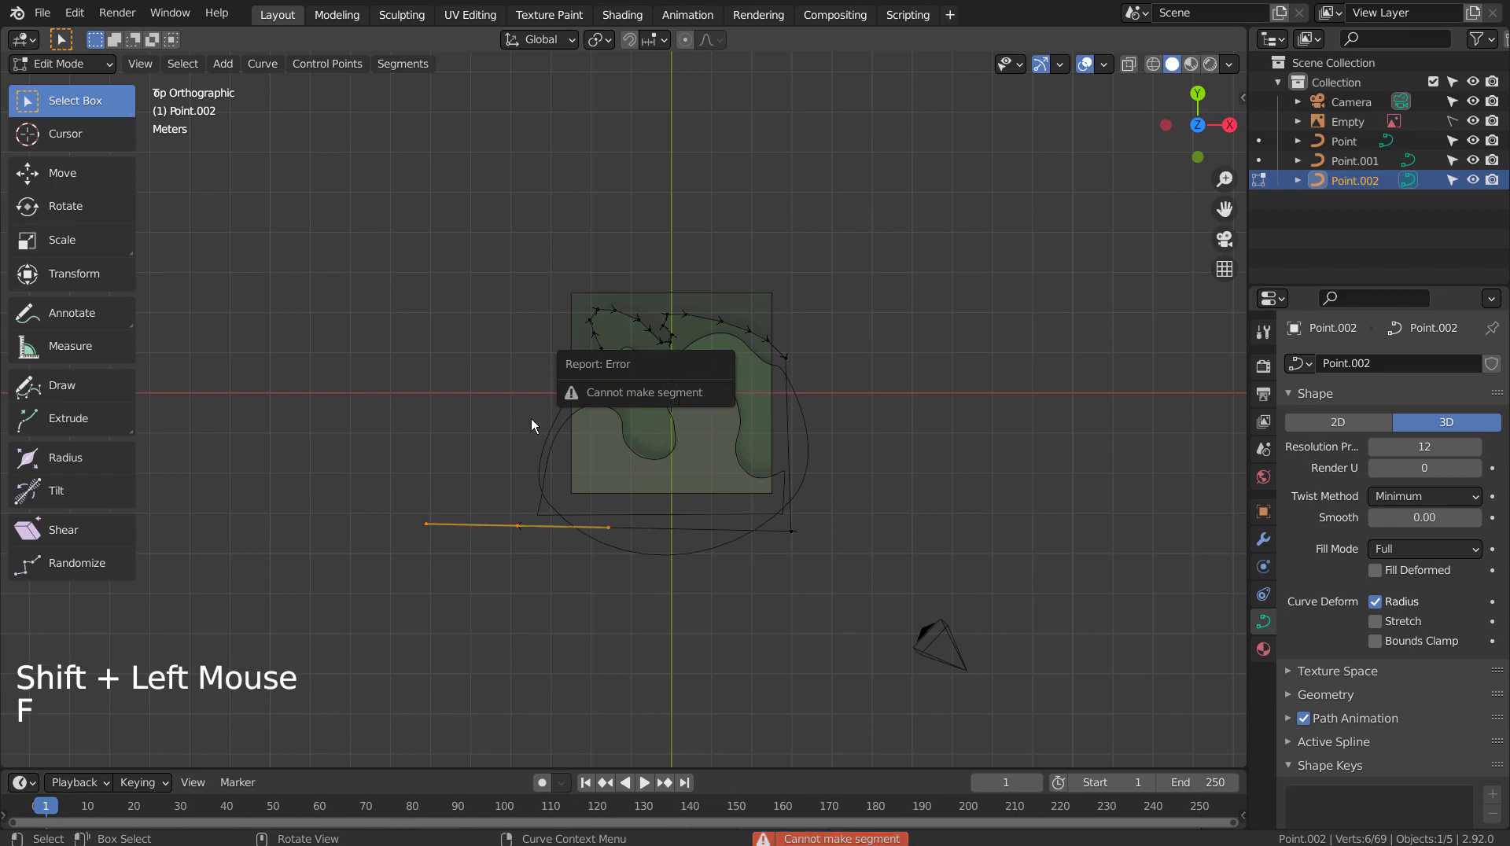
left_click(471, 424)
key("ctrl+z")
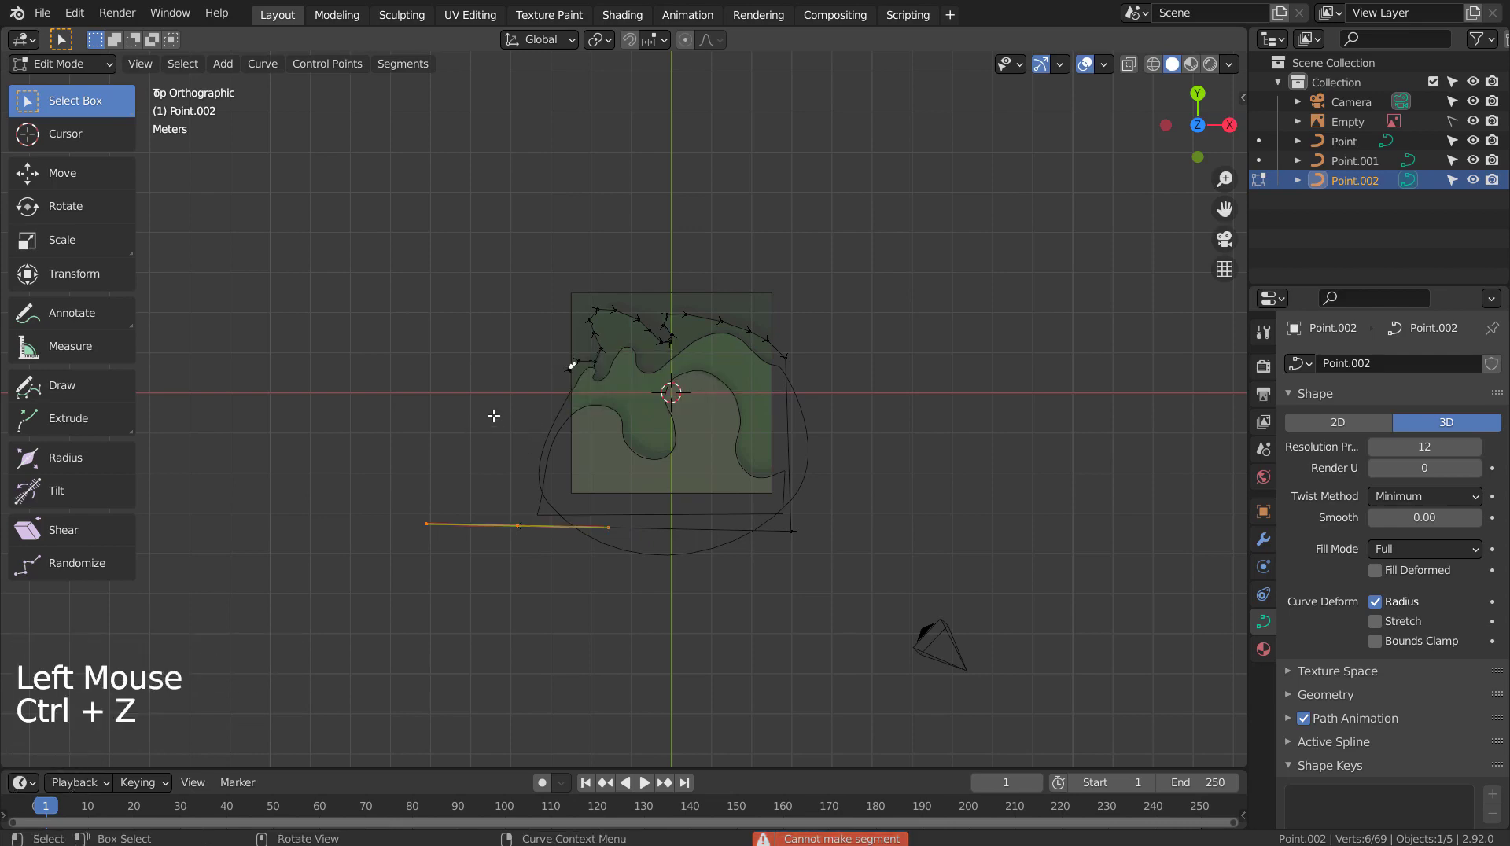
scroll(494, 415, "up", 7)
left_click(438, 253, "shift")
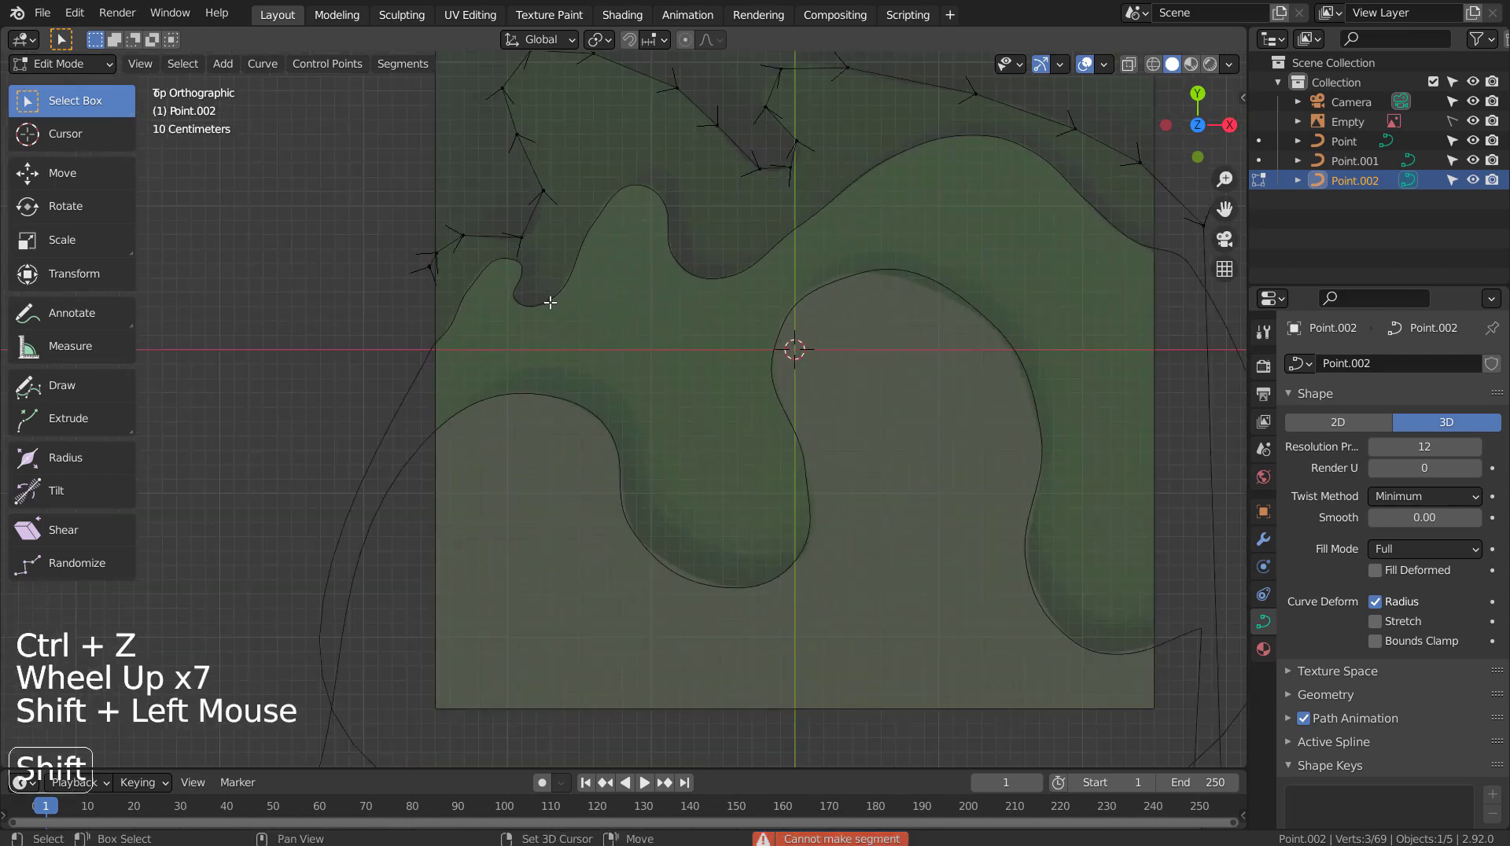
Select the curve's two open end points and join them with F to close the loop.
middle_click_drag(475, 455, 589, 401, "shift")
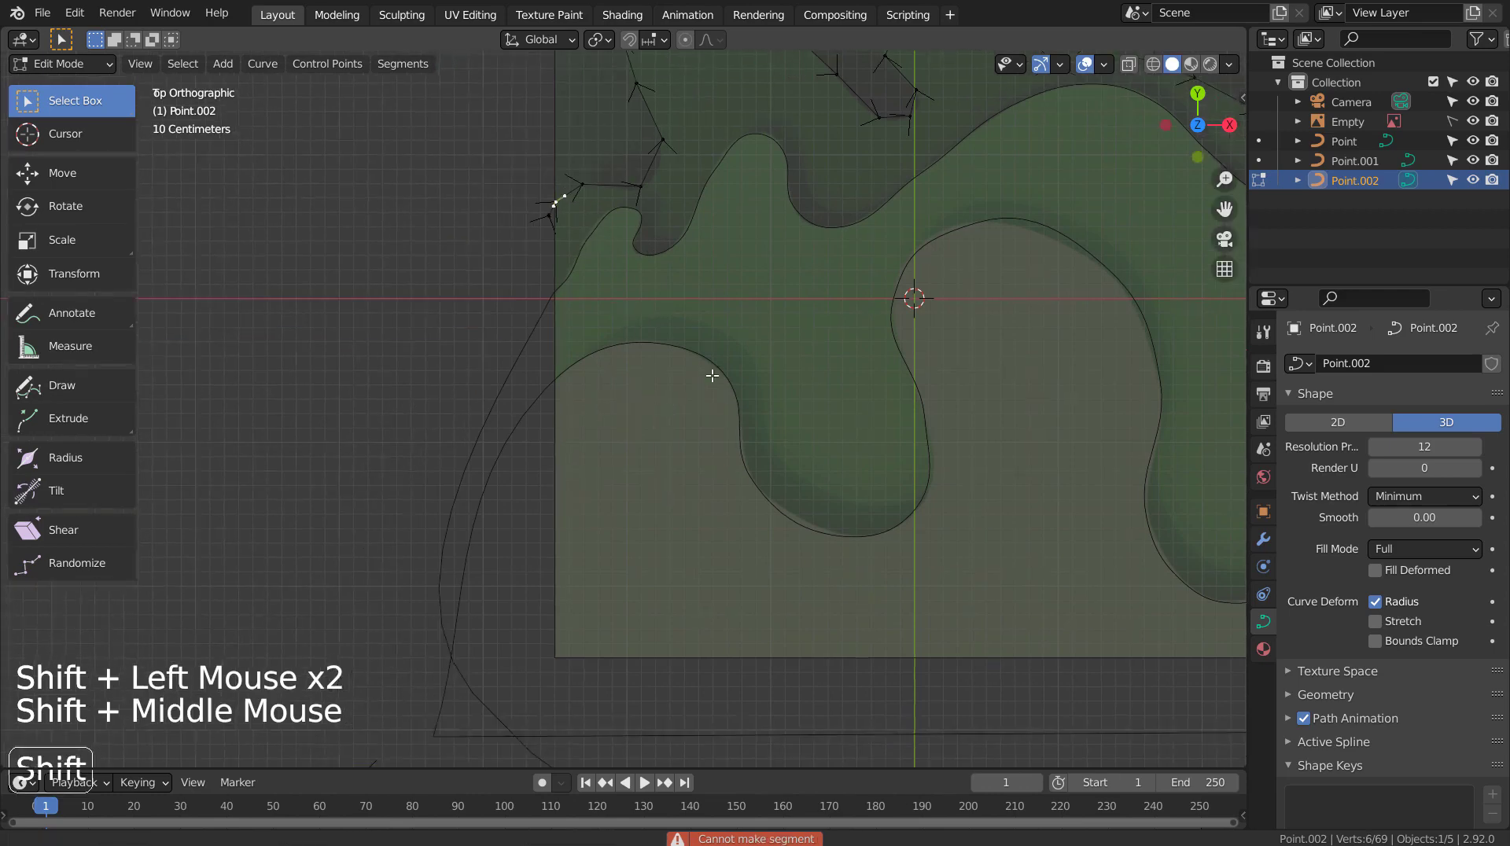
middle_click_drag(500, 548, 662, 459, "shift")
left_click(524, 703)
middle_click_drag(758, 215, 653, 549, "shift")
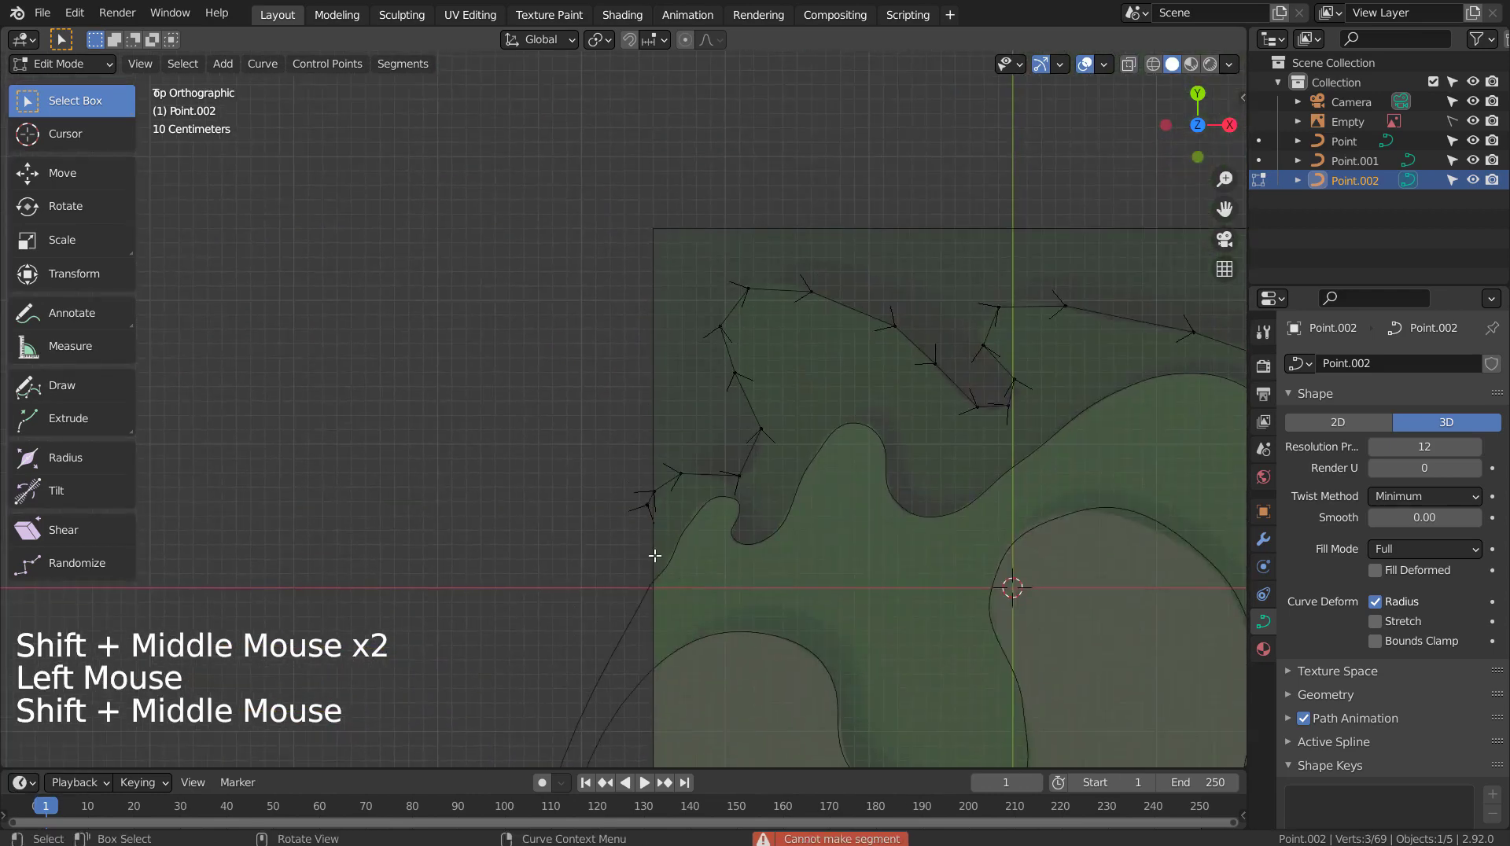
scroll(653, 550, "up", 5)
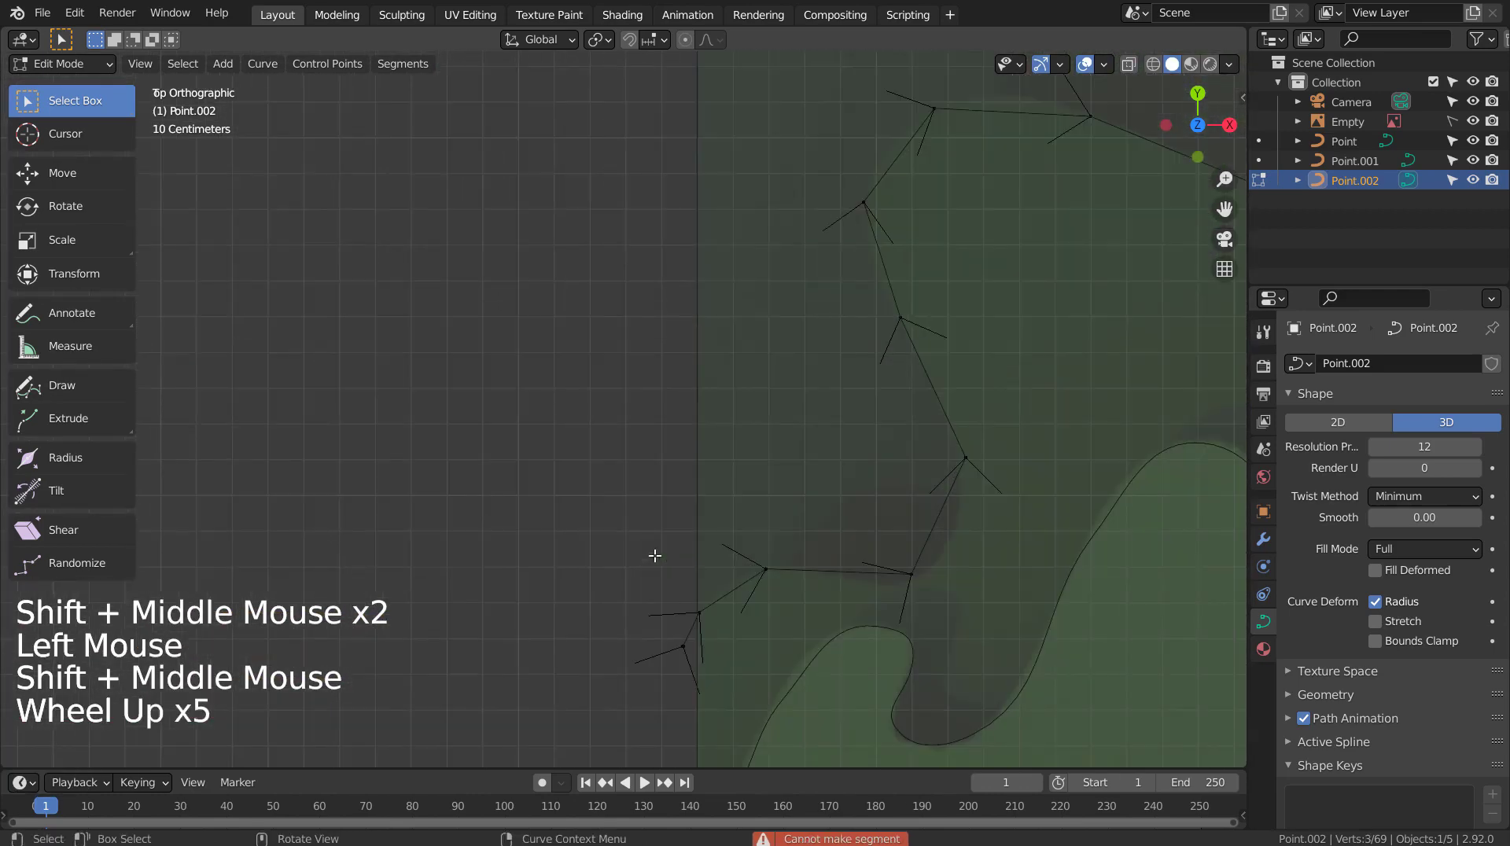
left_click(683, 648, "shift")
key("f")
scroll(782, 657, "down", 8)
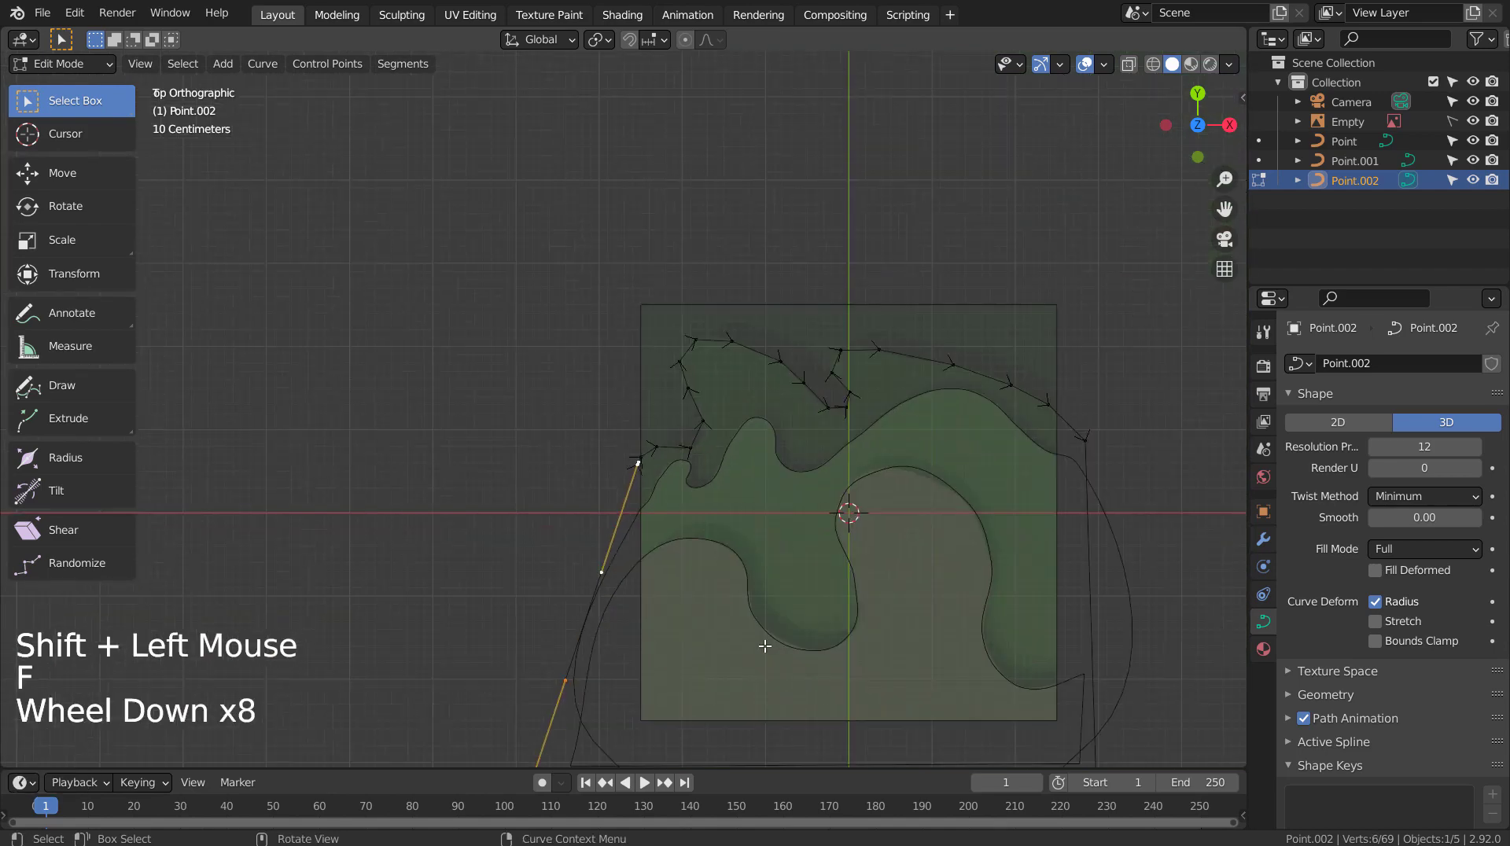
key("Tab")
Set every handle of the closed Point.002 outline to smooth for a flowing curve.
scroll(795, 596, "down", 2)
key("Tab")
key("a")
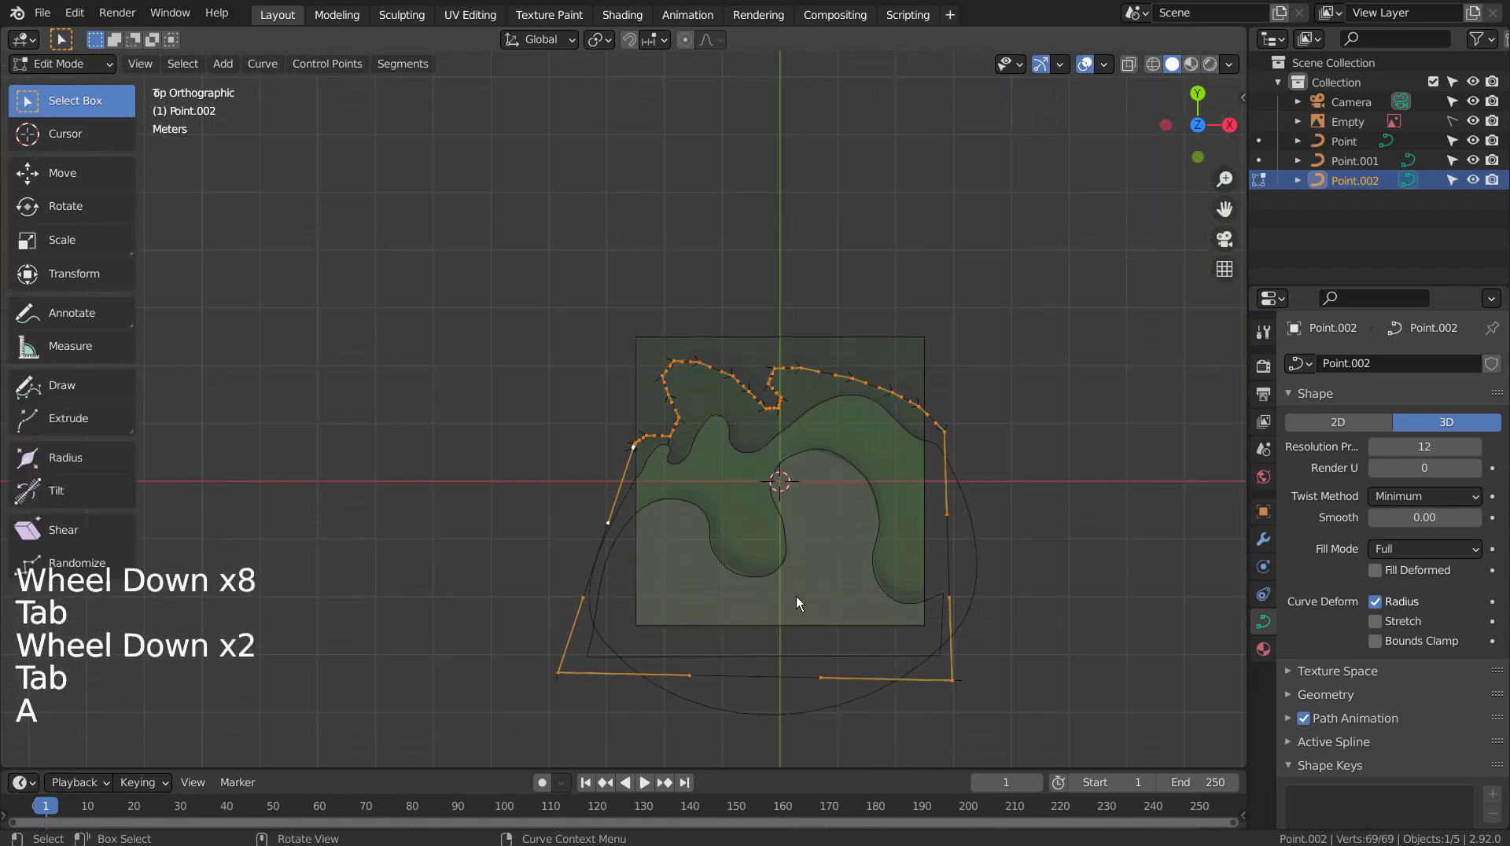
key("v")
key("Tab")
scroll(974, 583, "up", 2)
middle_click_drag(775, 569, 724, 580, "shift")
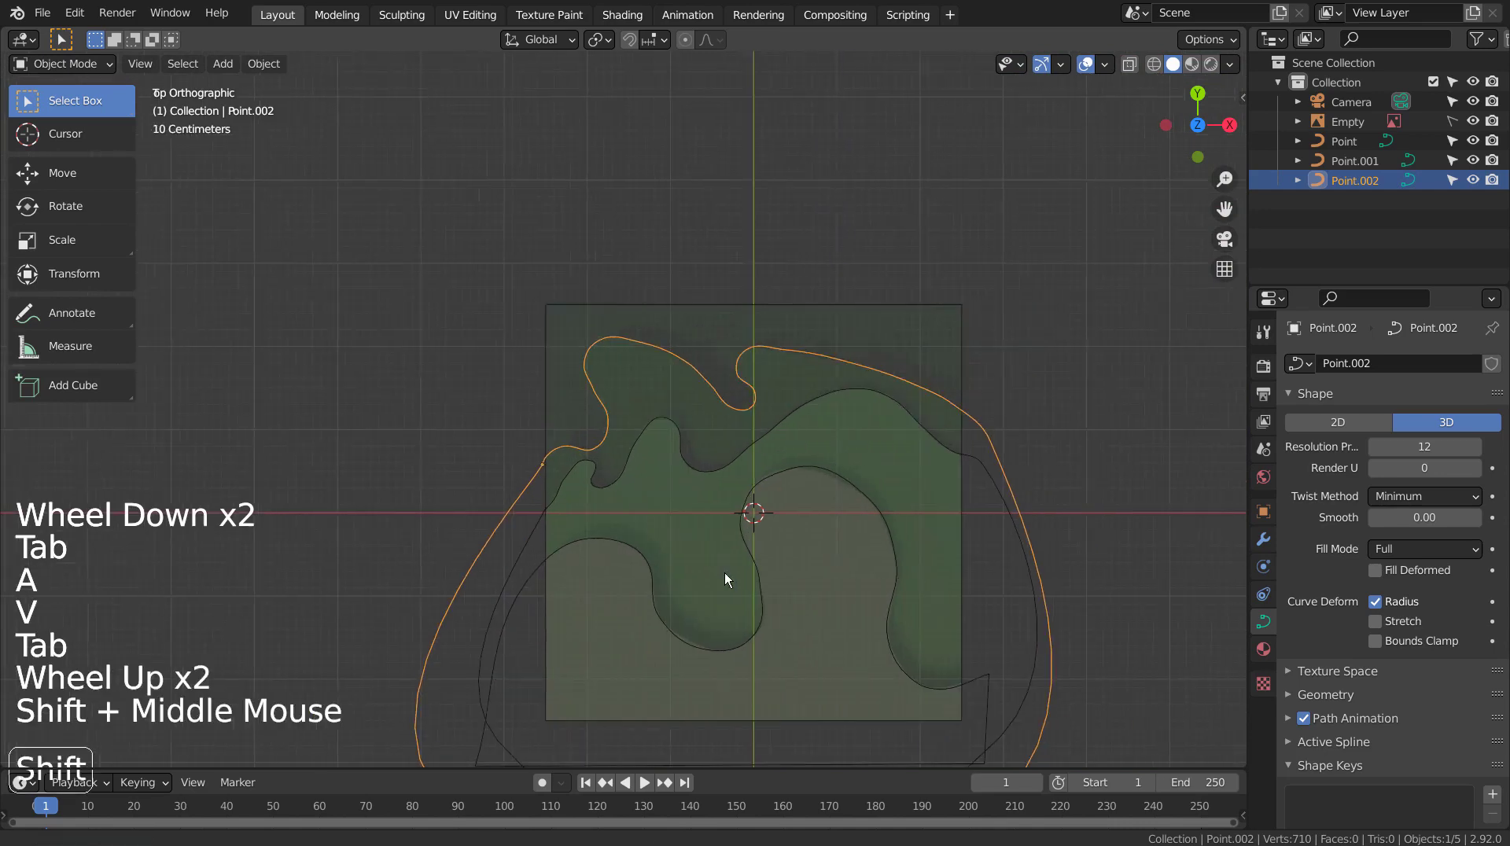
Orbit into perspective and convert Point.002, Point.001 and Point to meshes via the right-click menu.
middle_click_drag(955, 581, 645, 582, "shift")
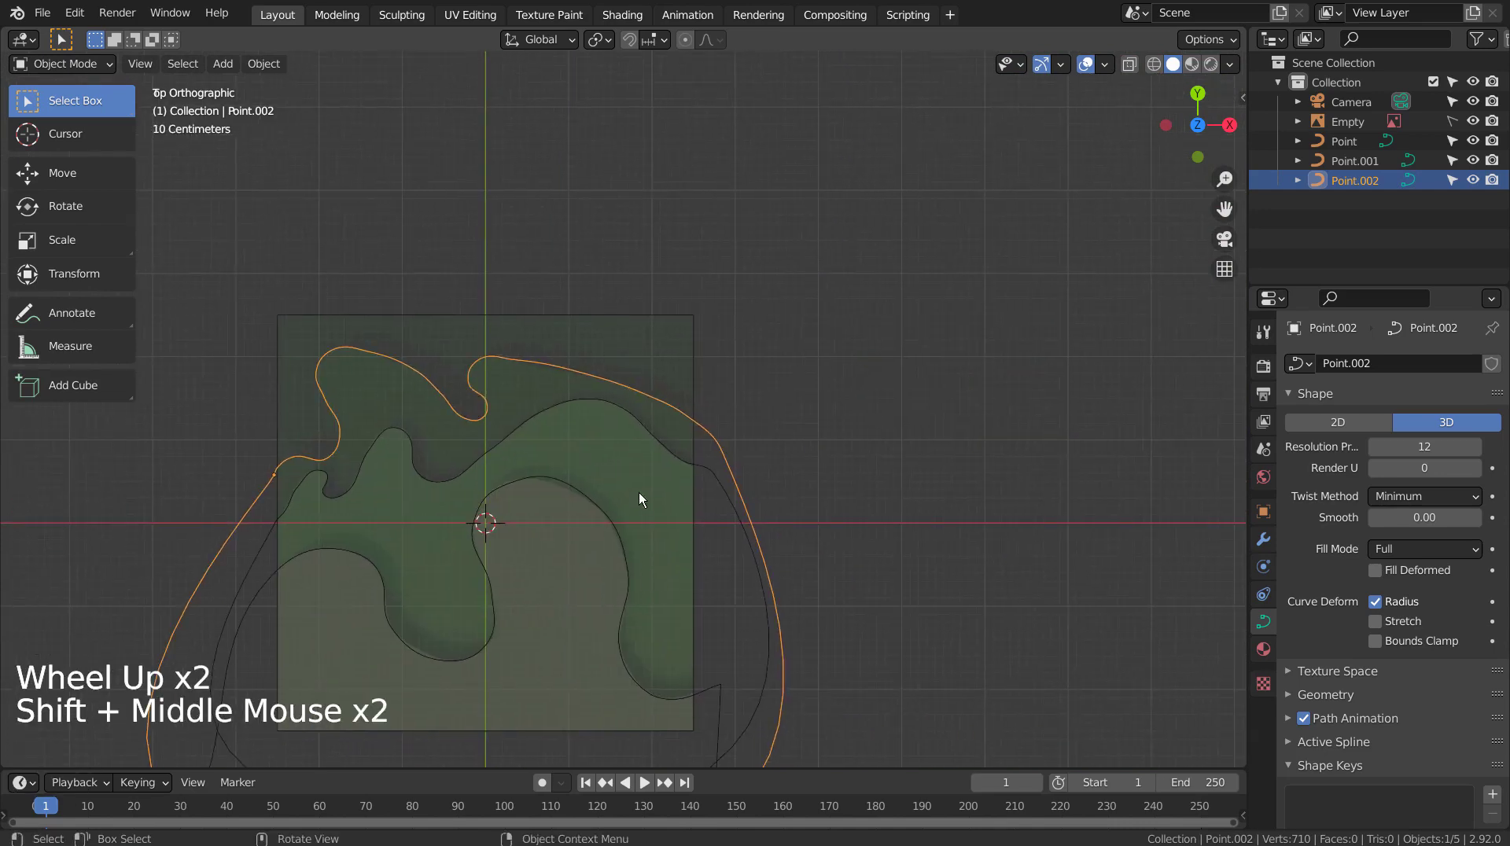
key("Tab")
key("Tab")
middle_click_drag(681, 597, 623, 404)
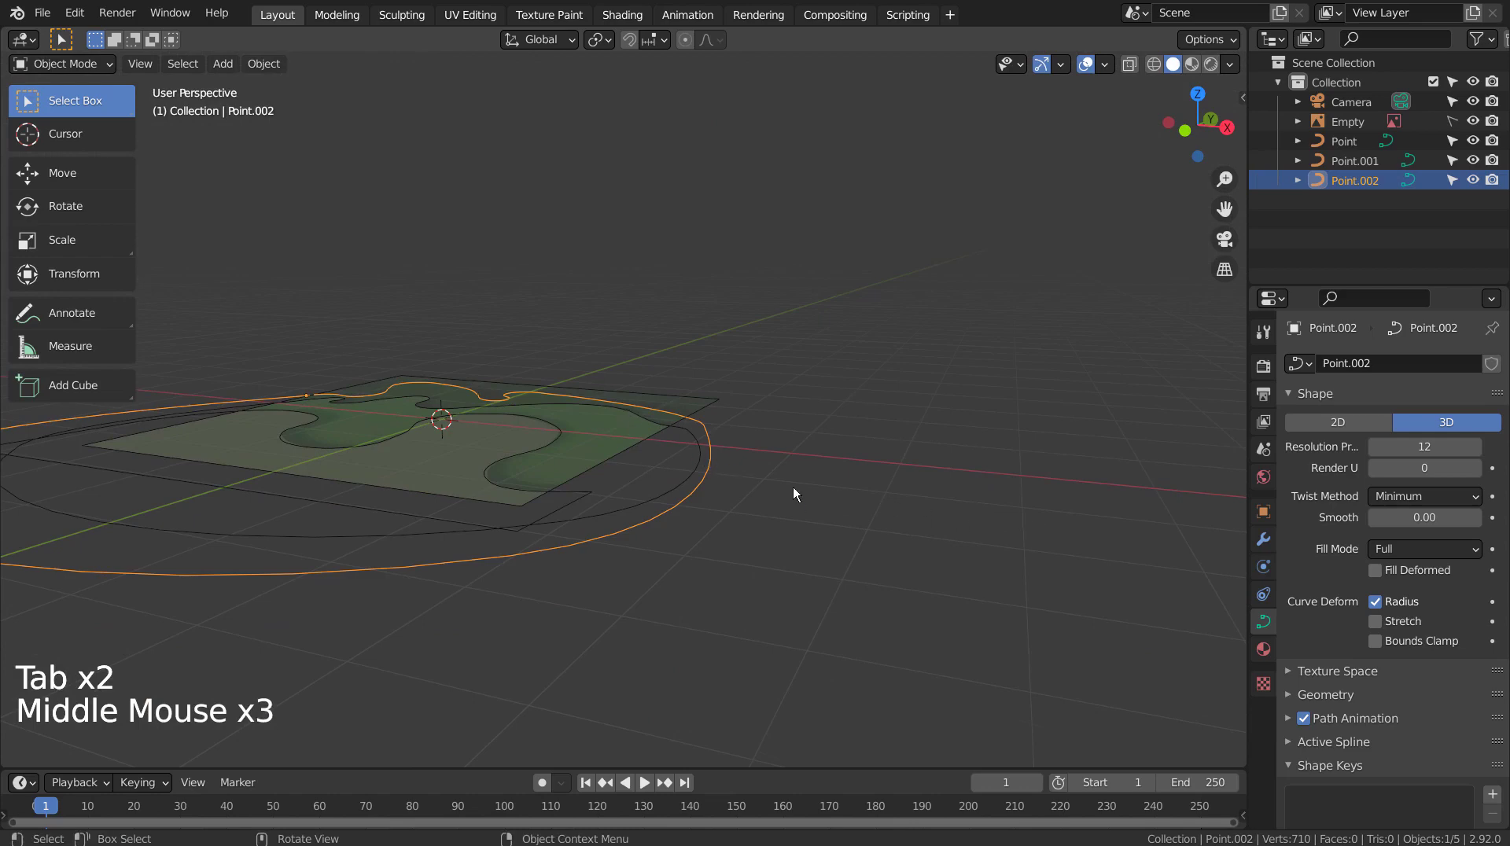
middle_click_drag(778, 506, 824, 572)
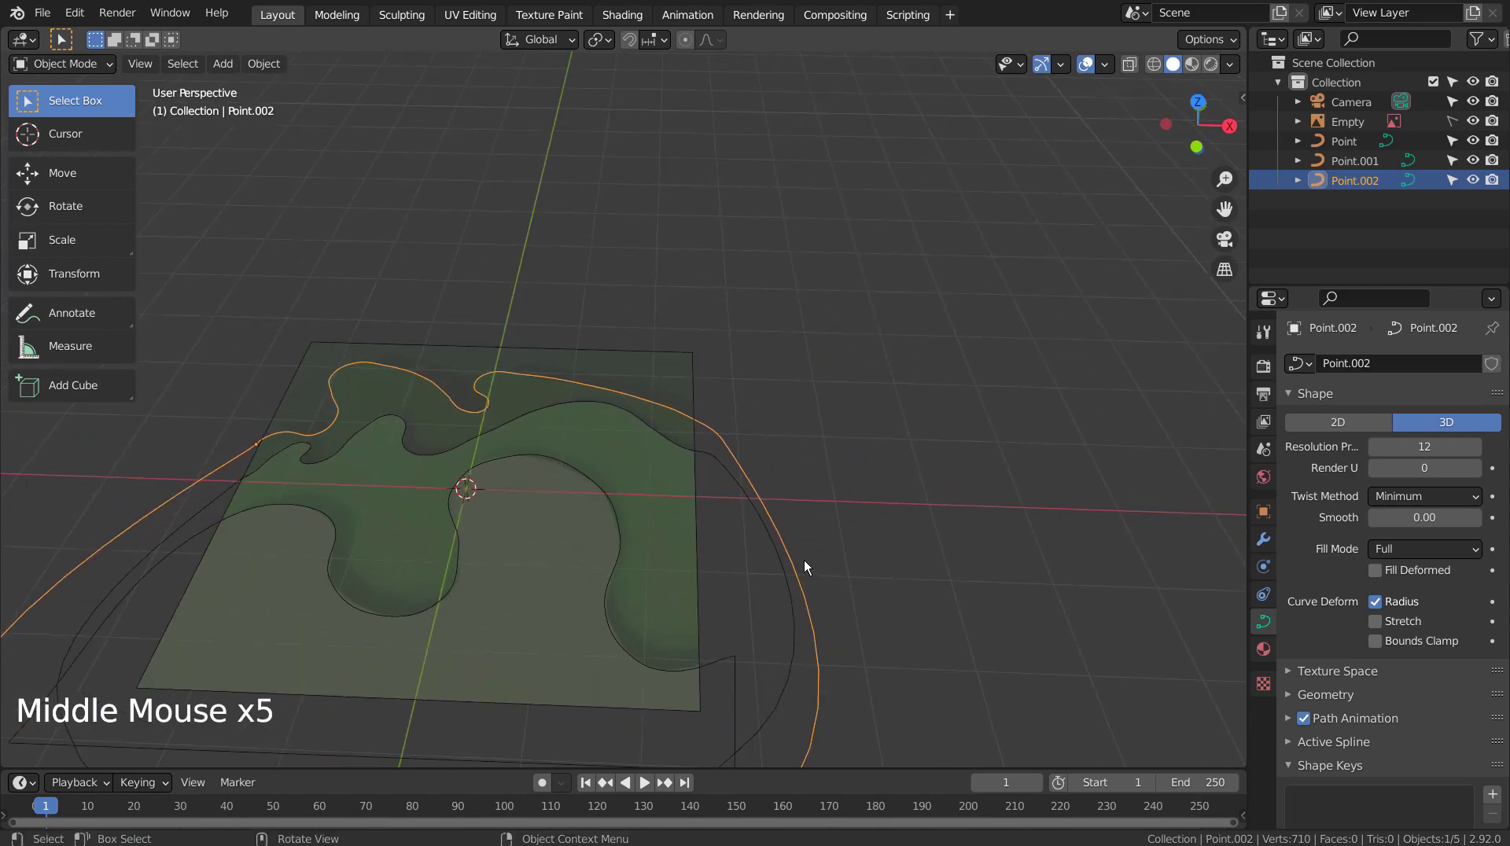
right_click(803, 581)
left_click(795, 517)
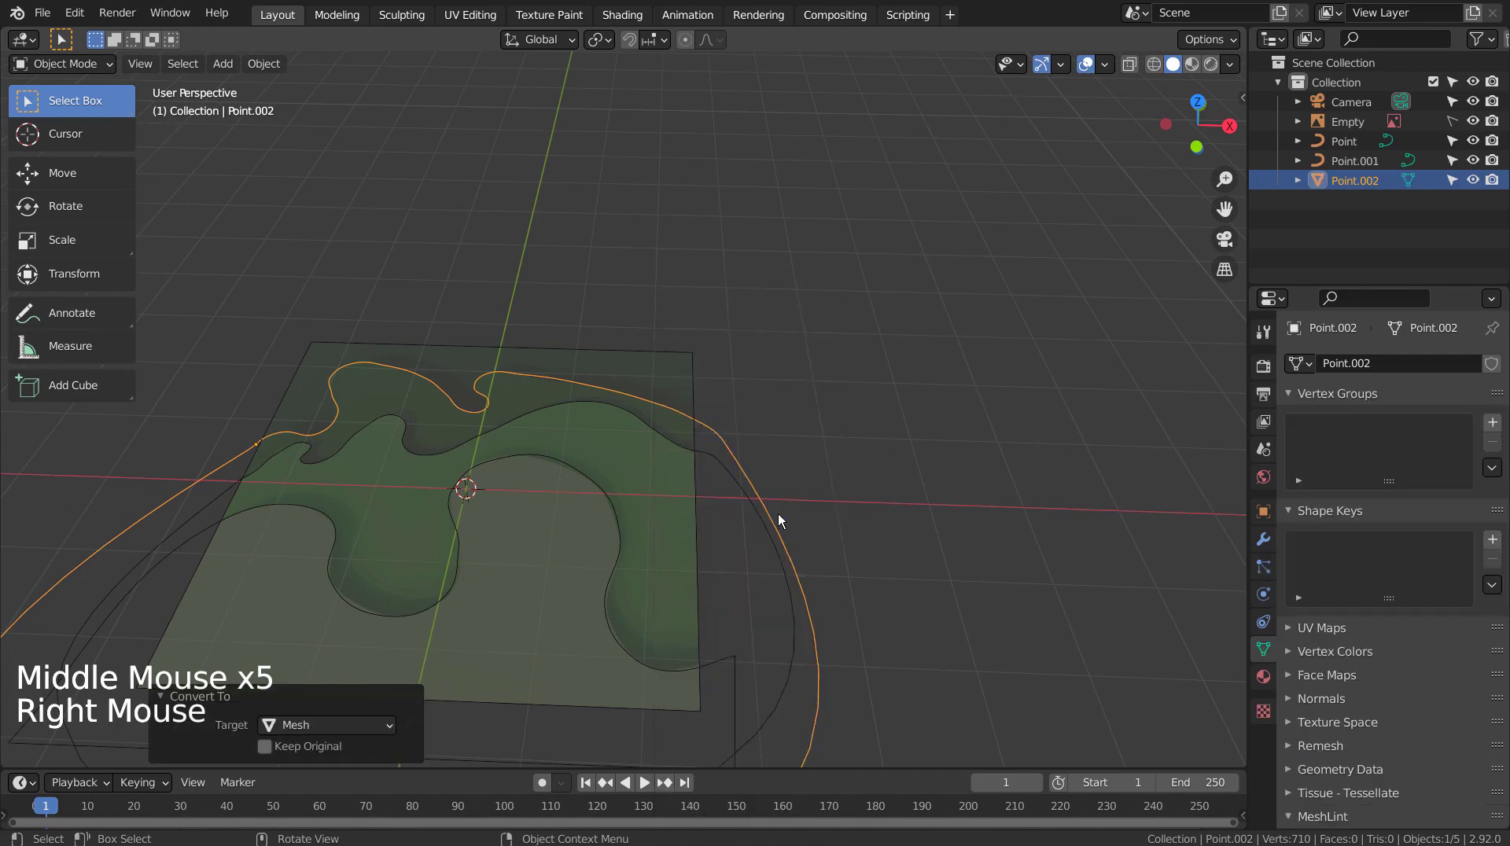
left_click(757, 513)
right_click(757, 513)
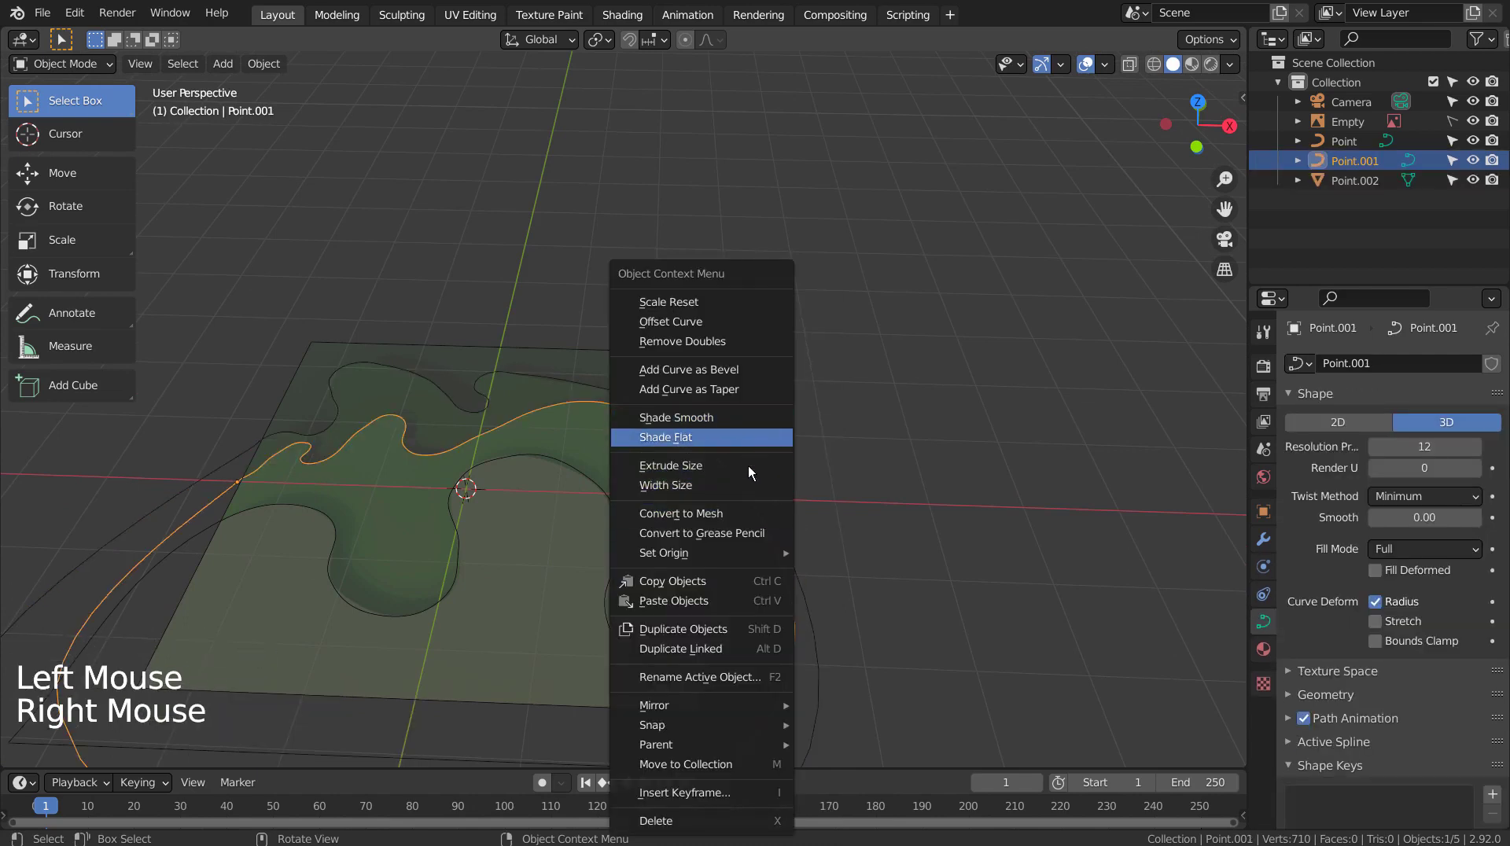
left_click(742, 515)
left_click(621, 554)
right_click(621, 553)
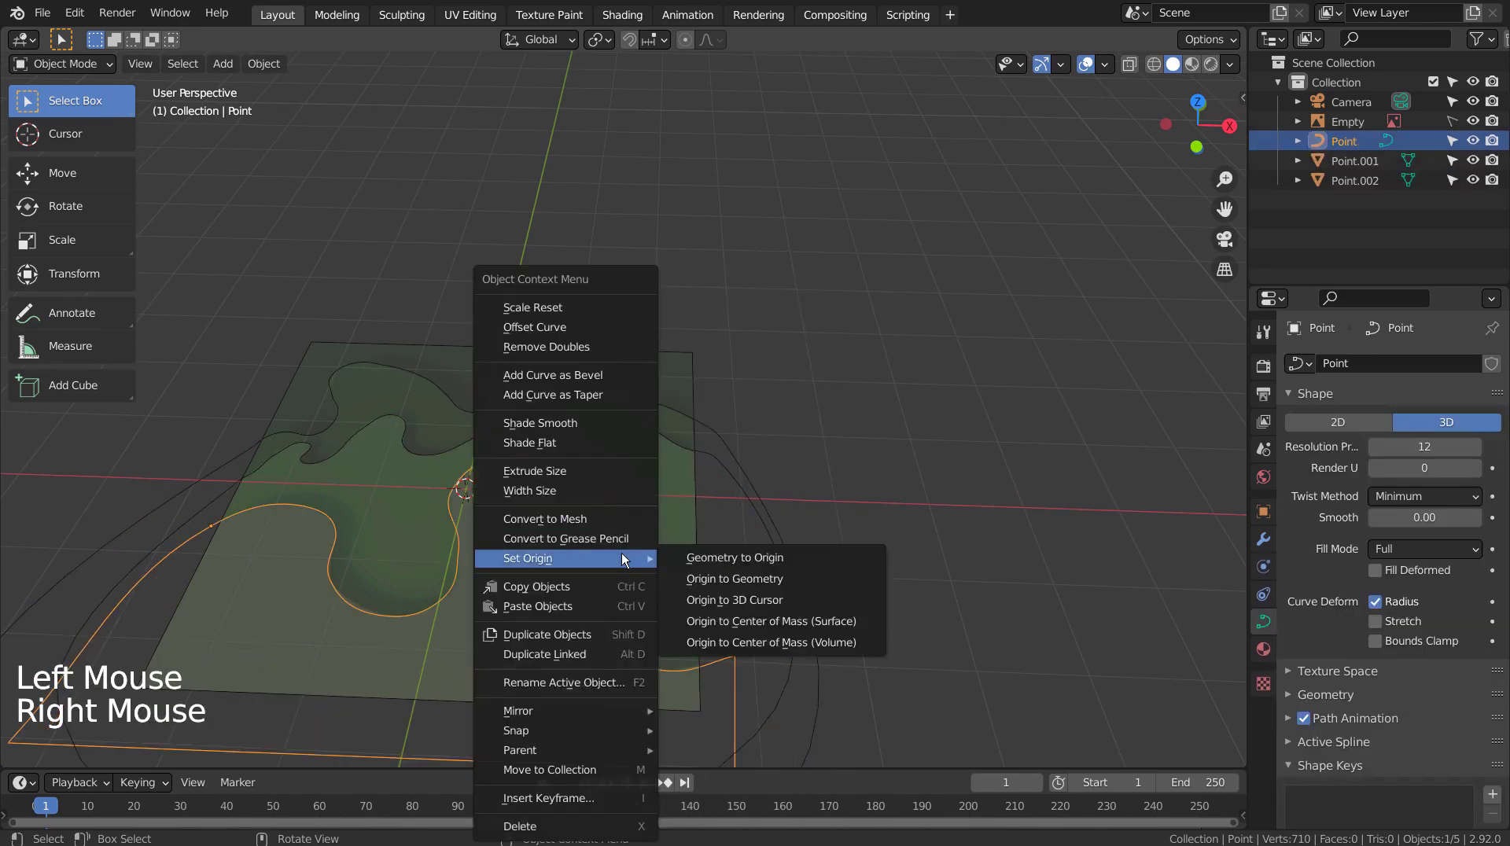
left_click(618, 519)
Fill the Point mesh outline with a face in Edit Mode.
middle_click(803, 577)
middle_click_drag(803, 577, 845, 526)
key("Tab")
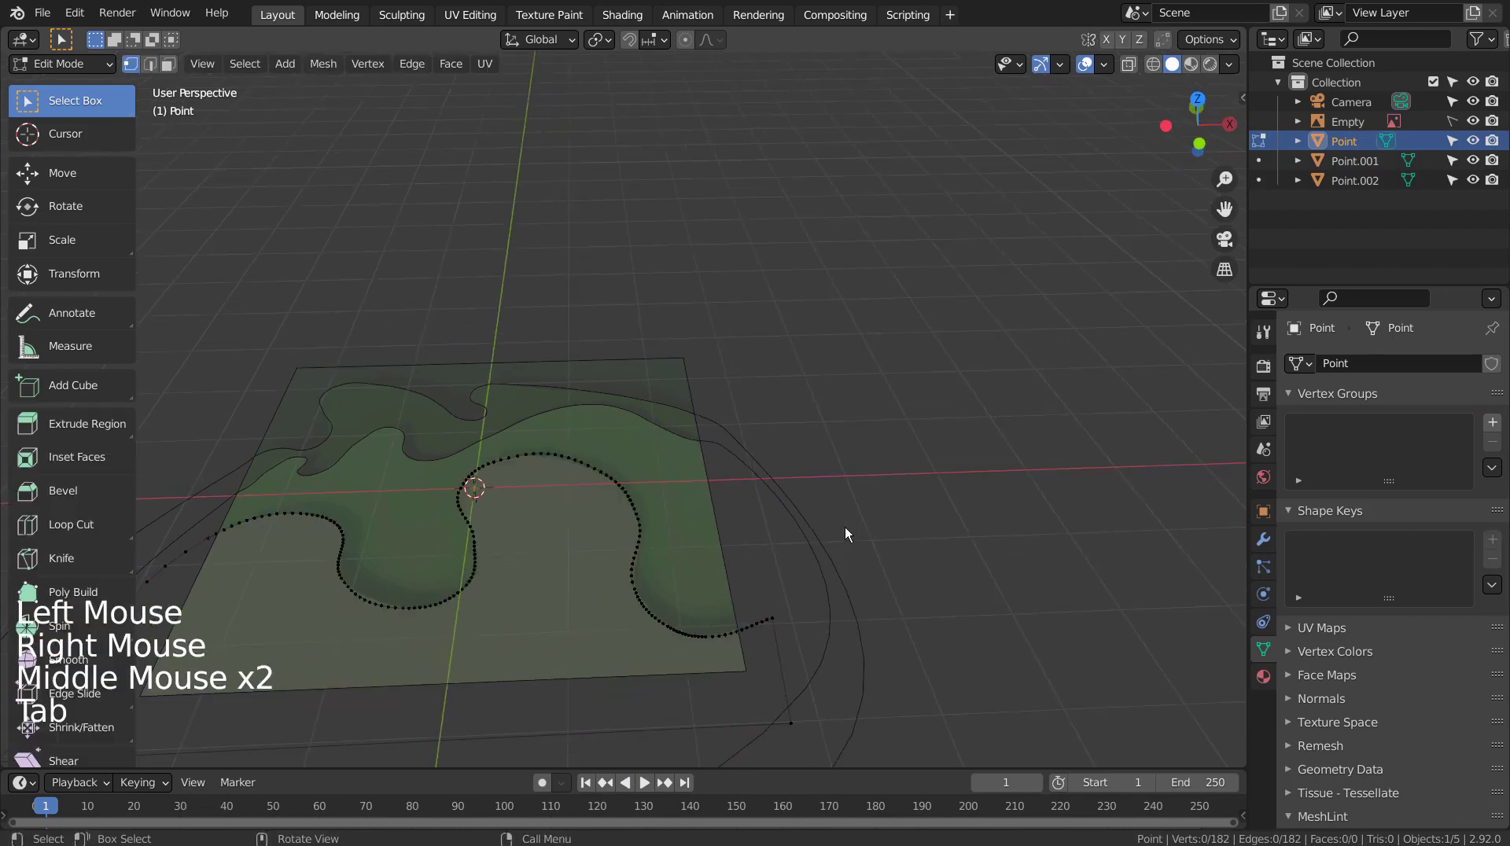
key("a")
key("f")
key("Tab")
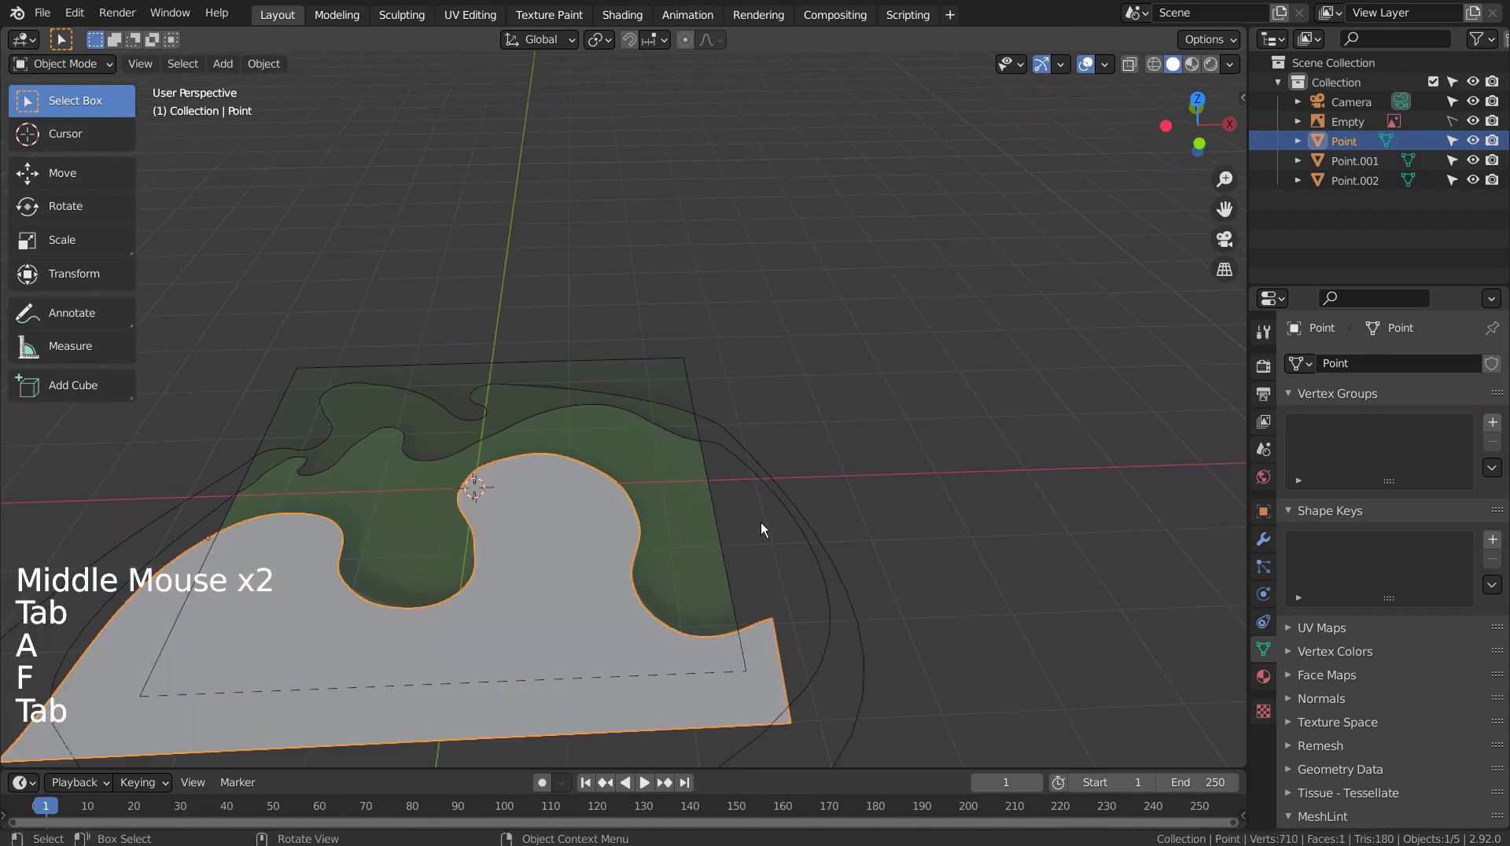
Fill the Point.001 and Point.002 outlines with faces the same way.
left_click(780, 507)
key("Tab")
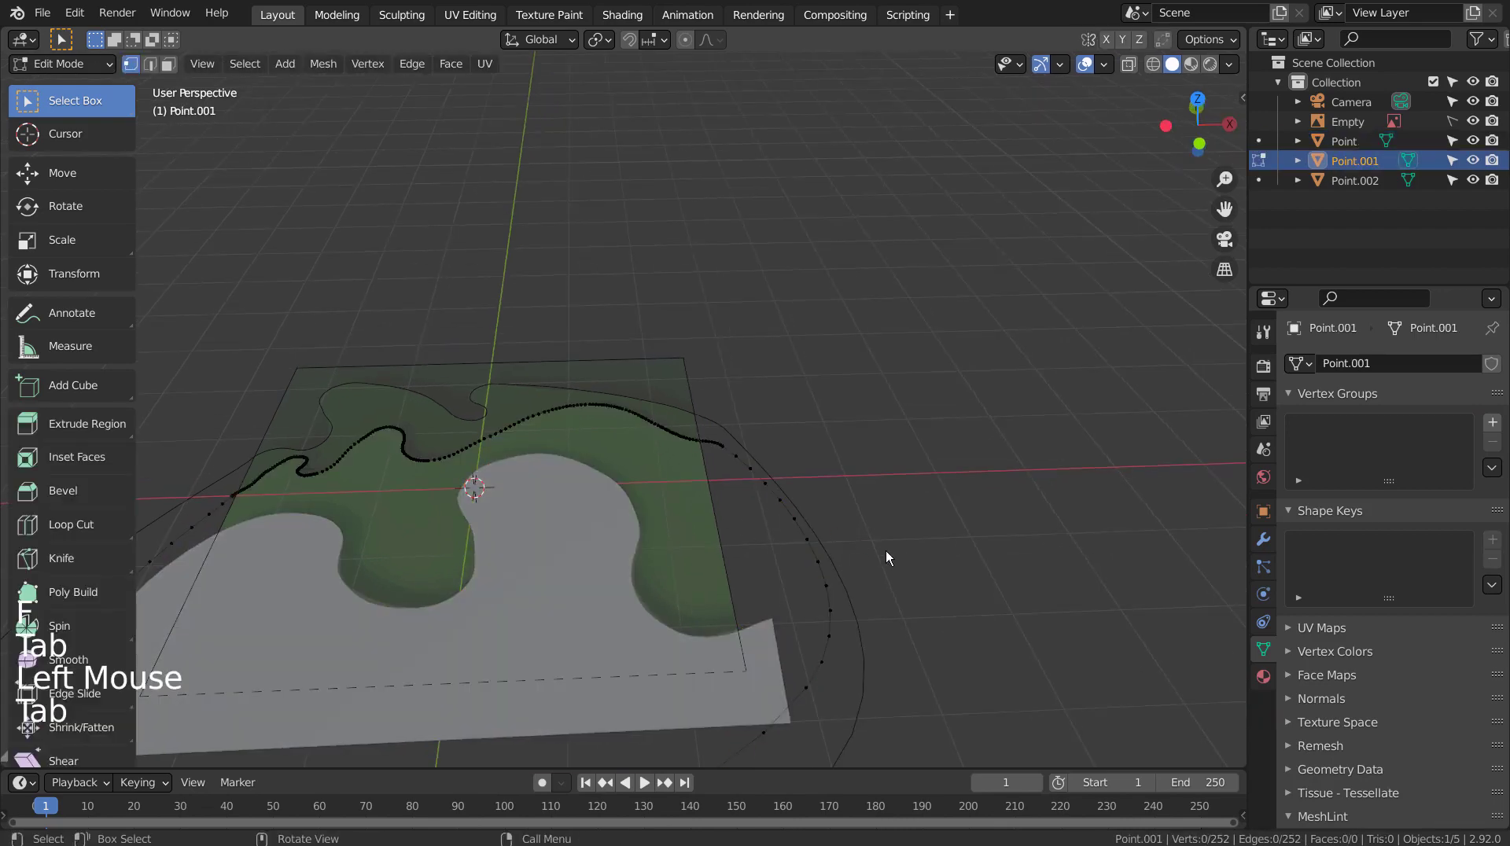
key("a")
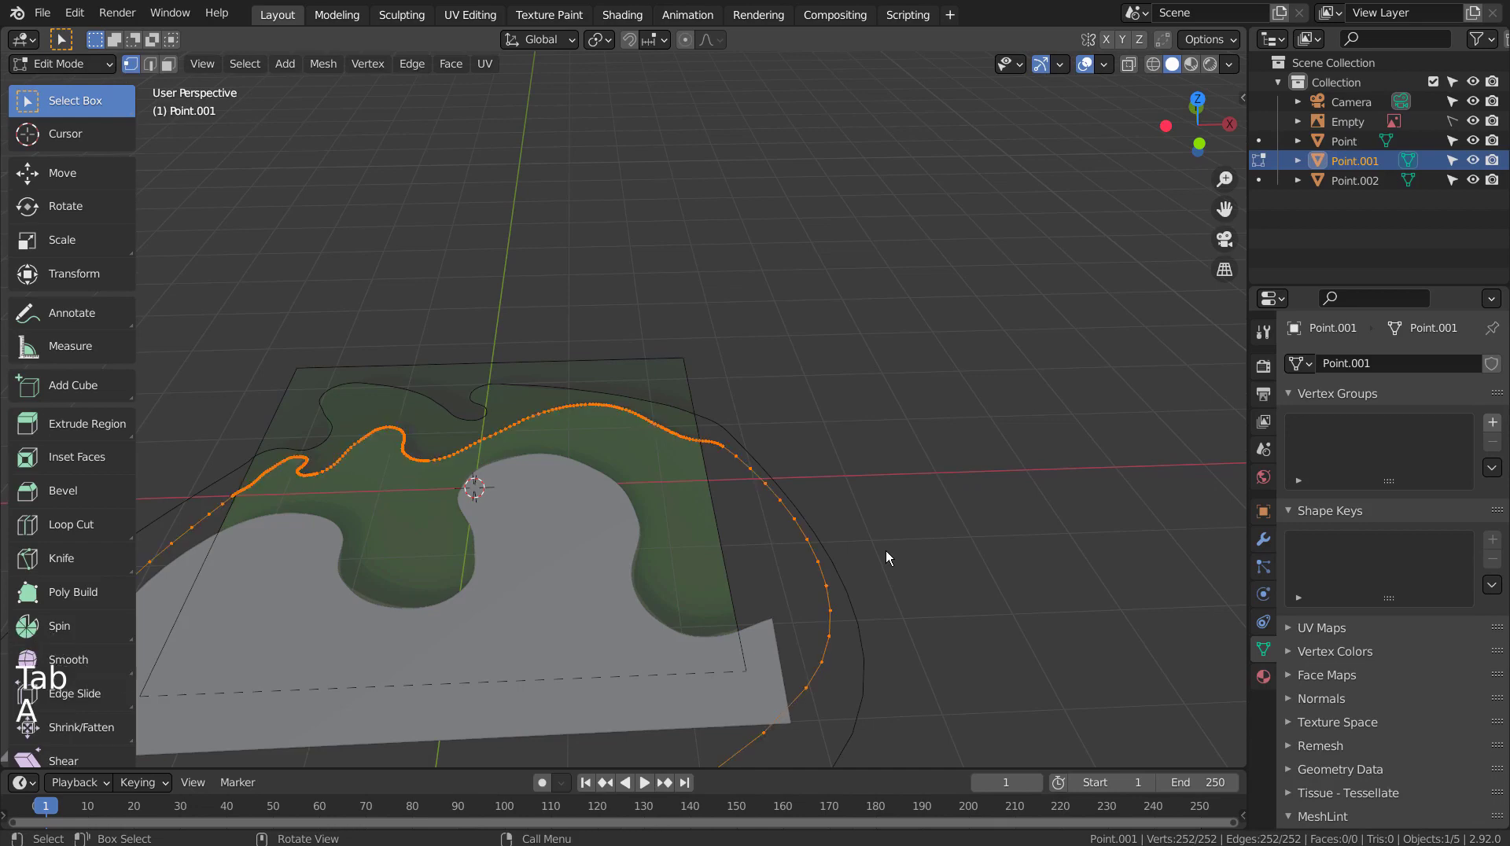
key("f")
key("Tab")
left_click(821, 545)
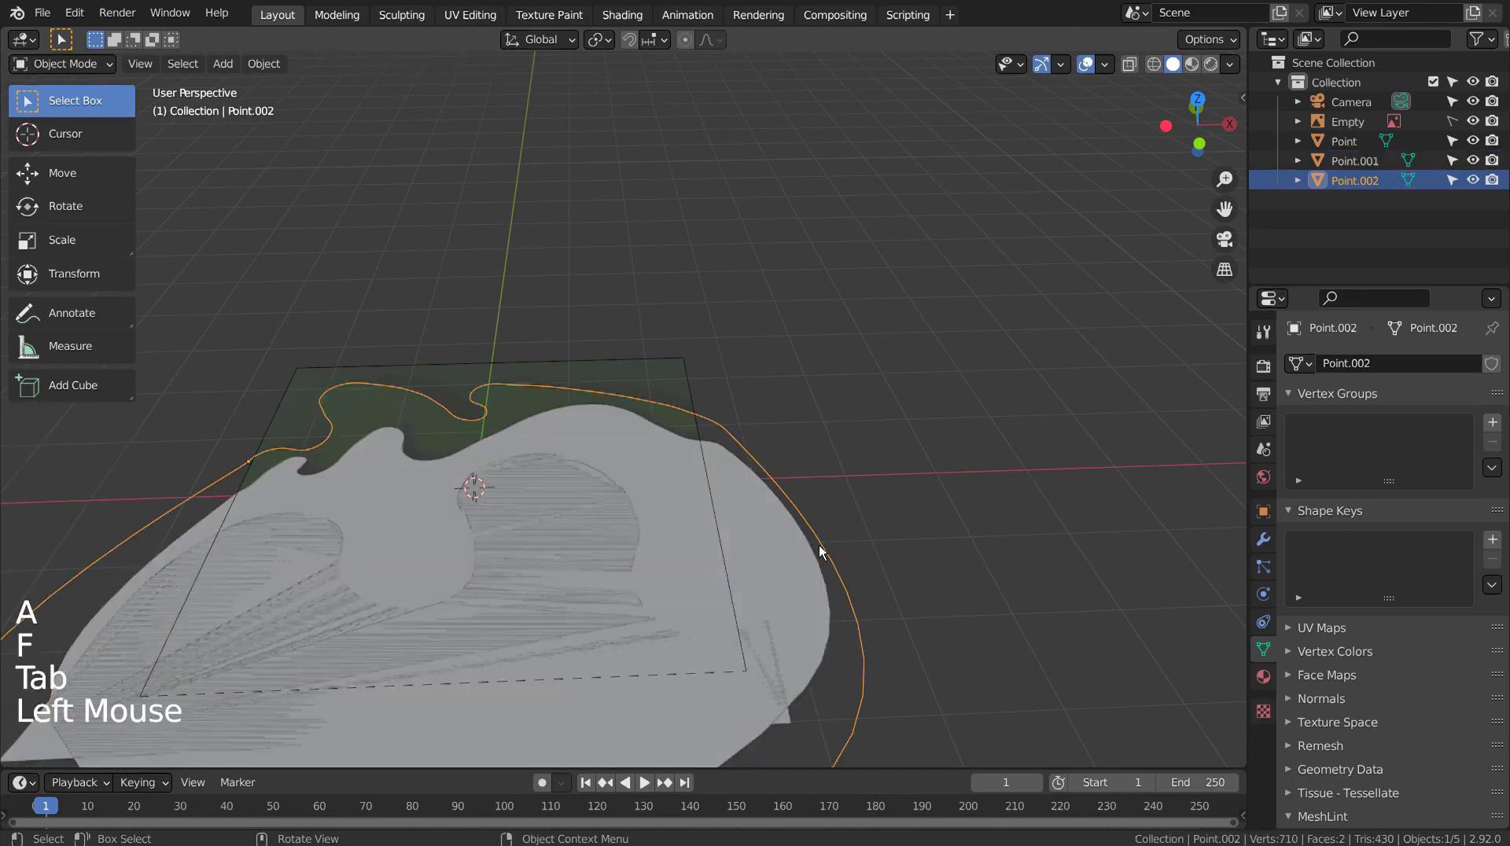
key("Tab")
key("a")
key("f")
key("Tab")
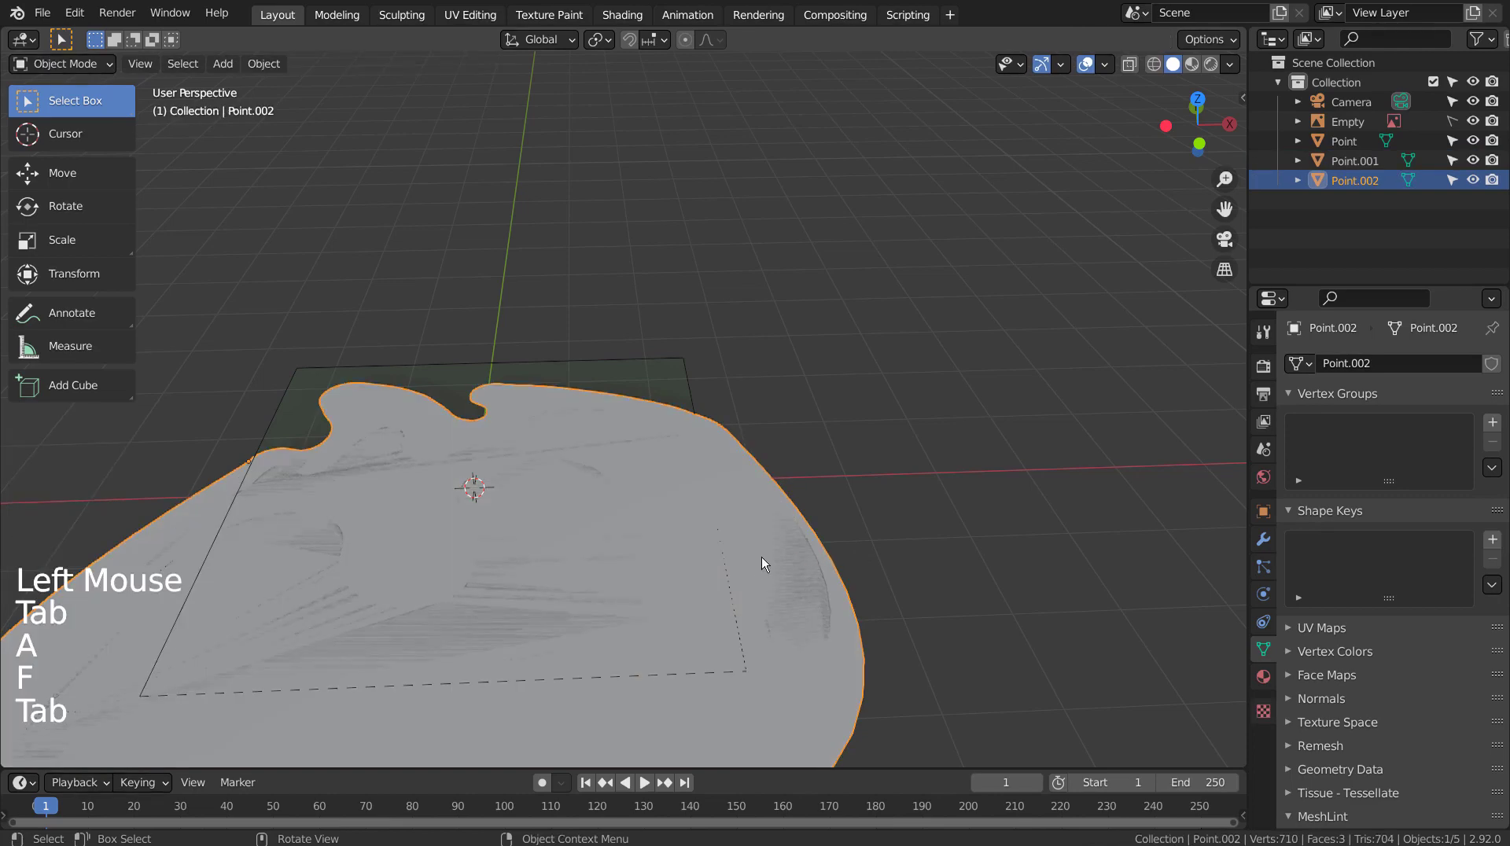
middle_click_drag(824, 592, 687, 527)
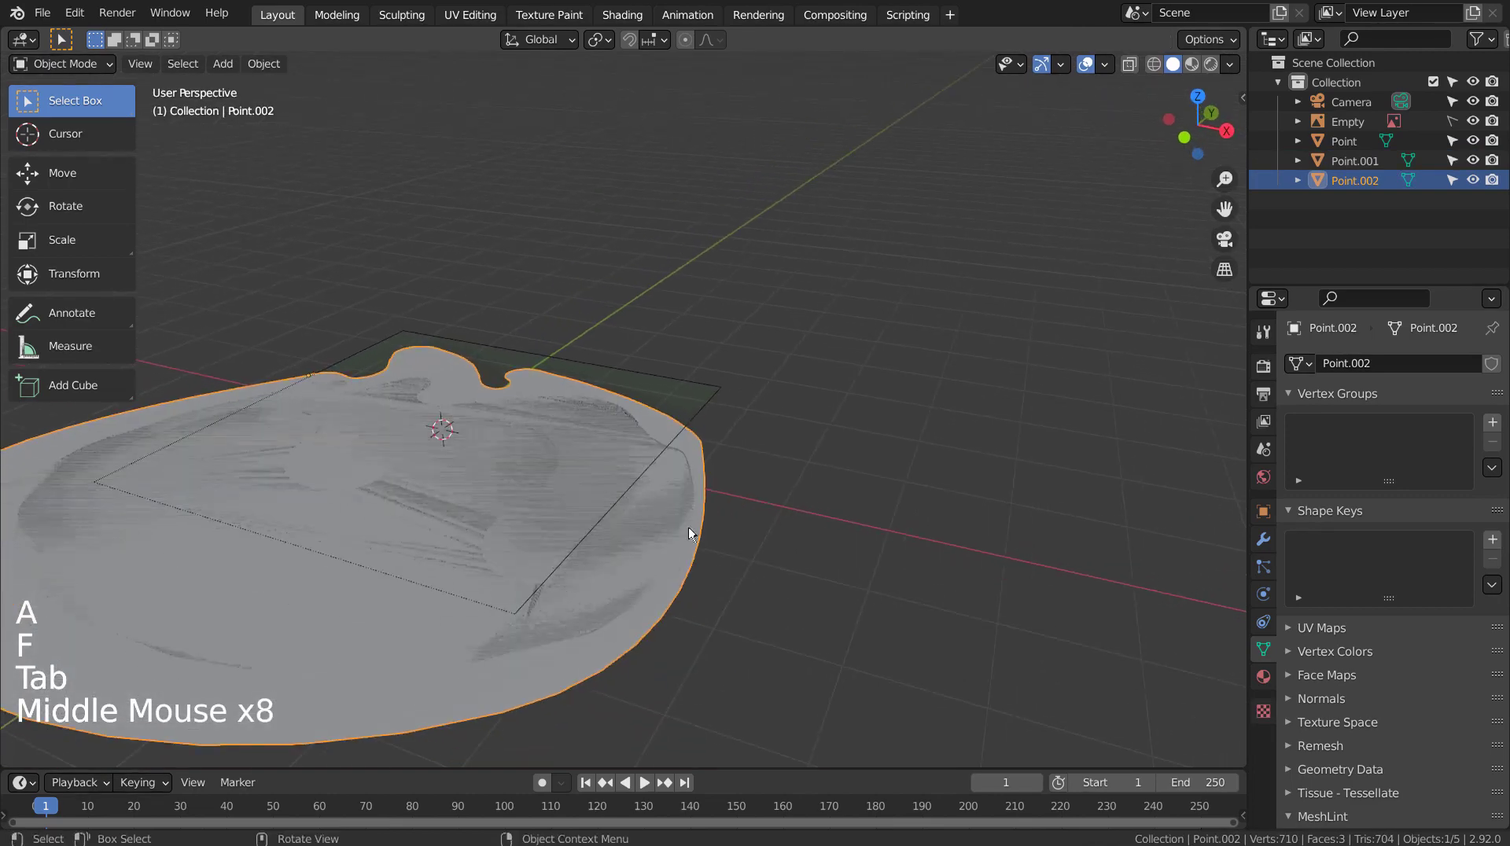
Raise Point.001 about 0.115 m along its Z axis.
left_click(636, 446)
key("g")
key("z")
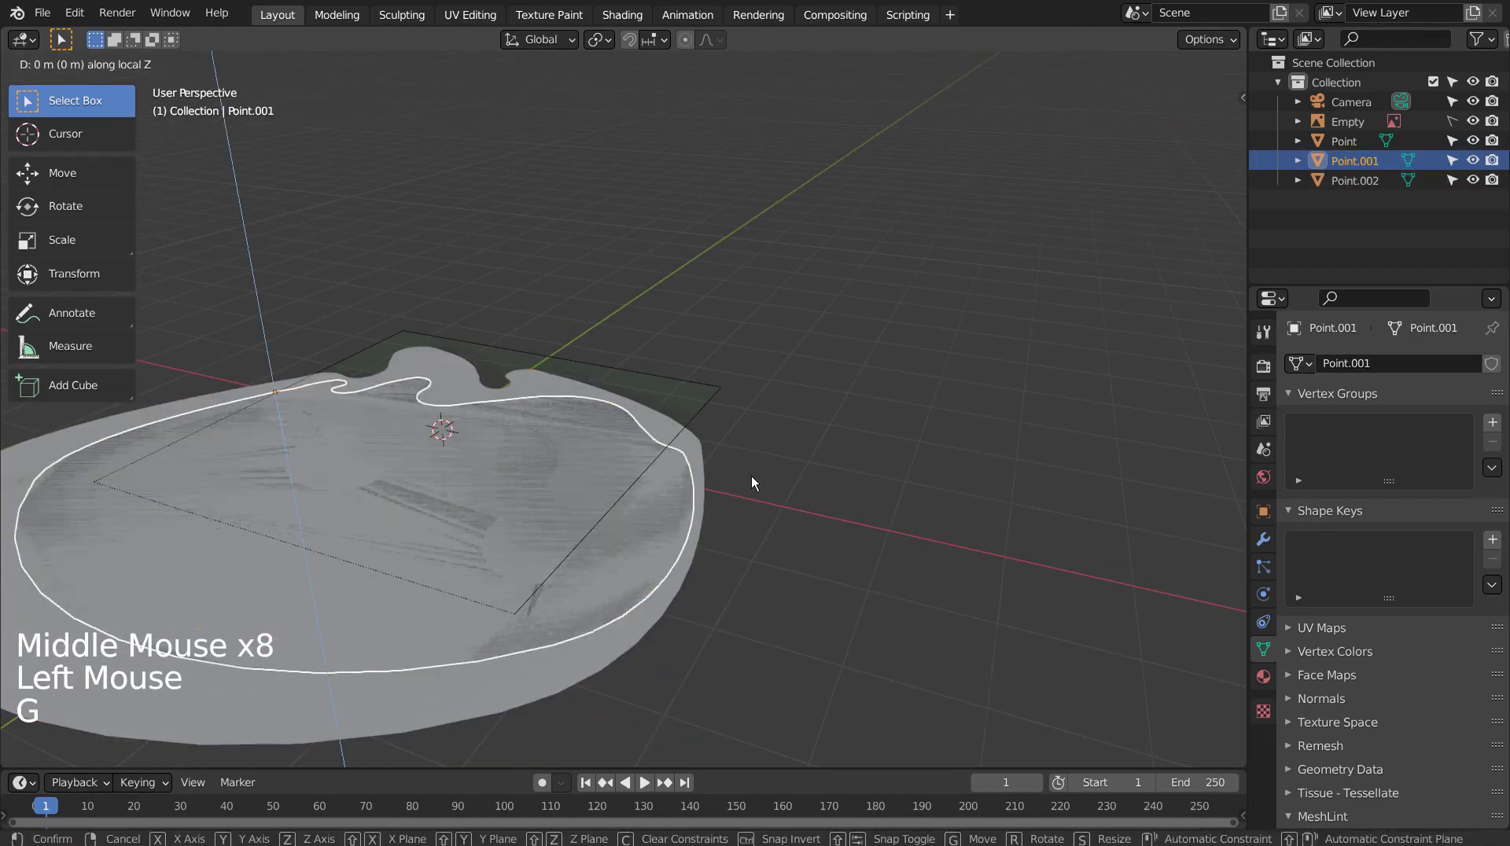
left_click(751, 467)
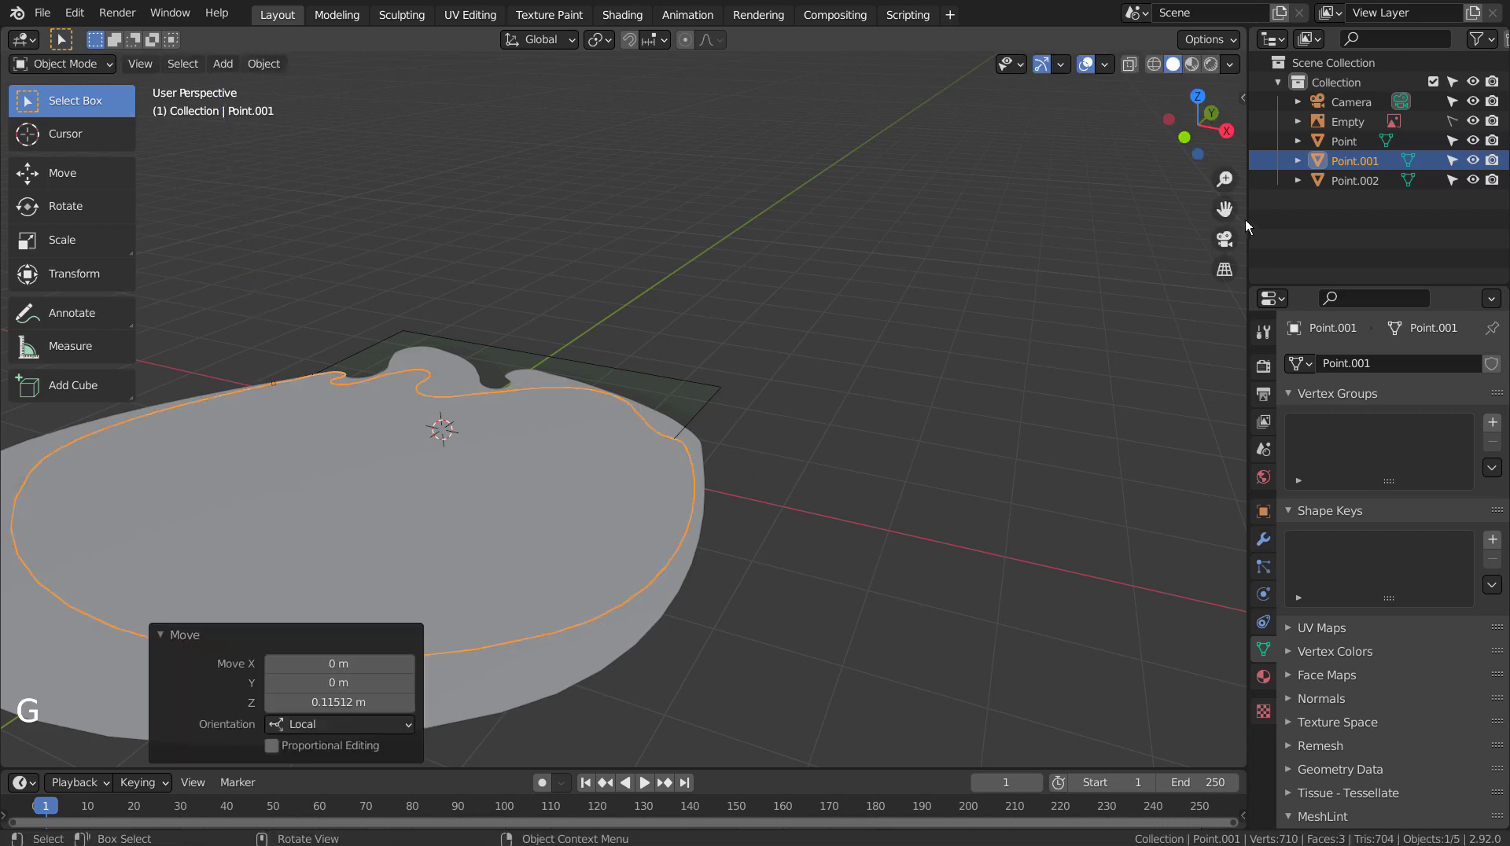
Raise Point 0.368 m on Z, then return to top view.
left_click(1341, 142)
key("g")
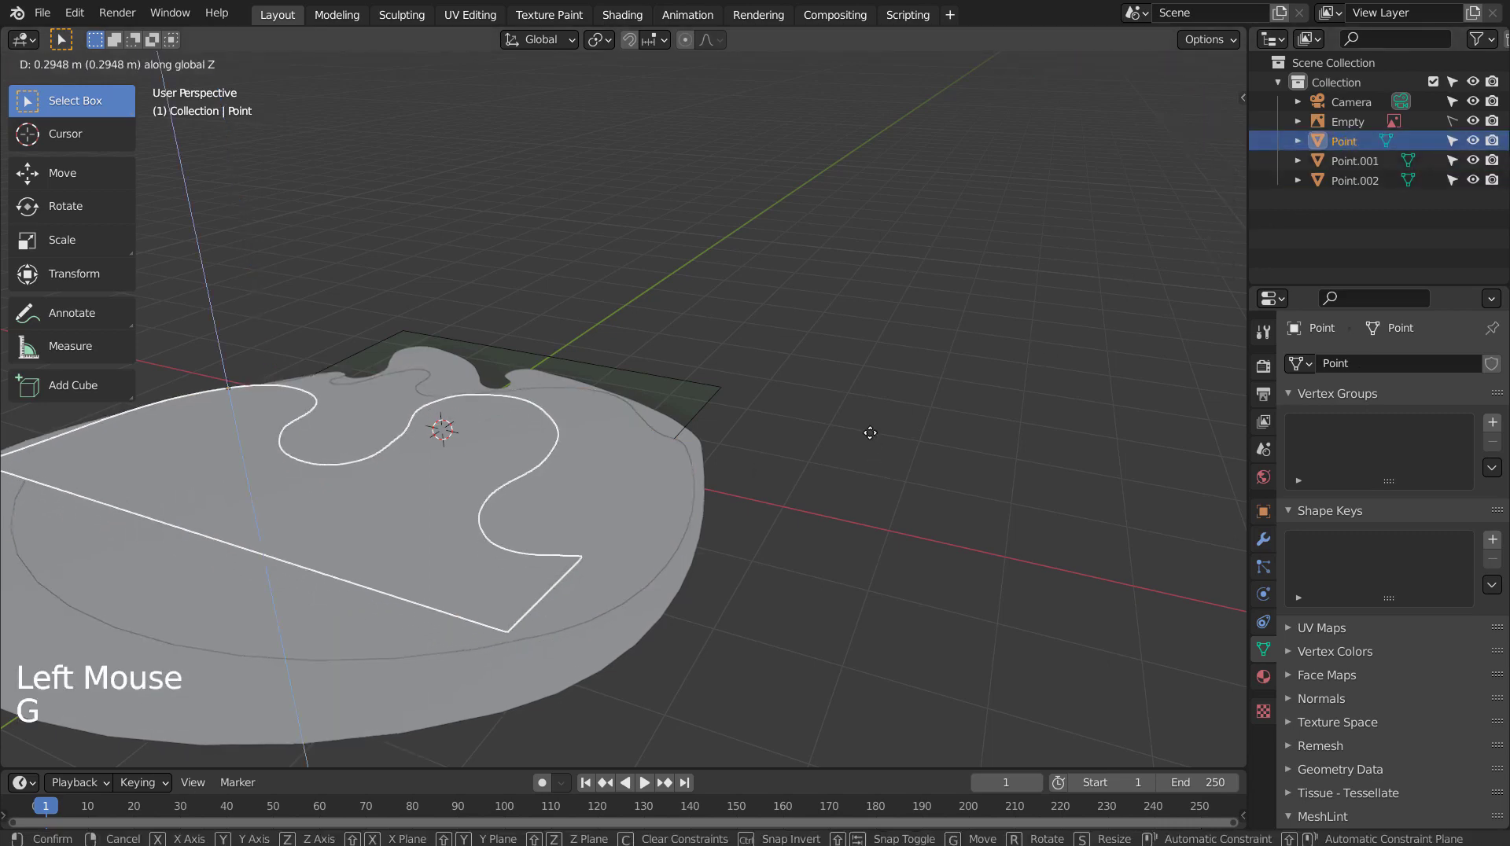
left_click(868, 429)
key("KP_1")
key("KP_7")
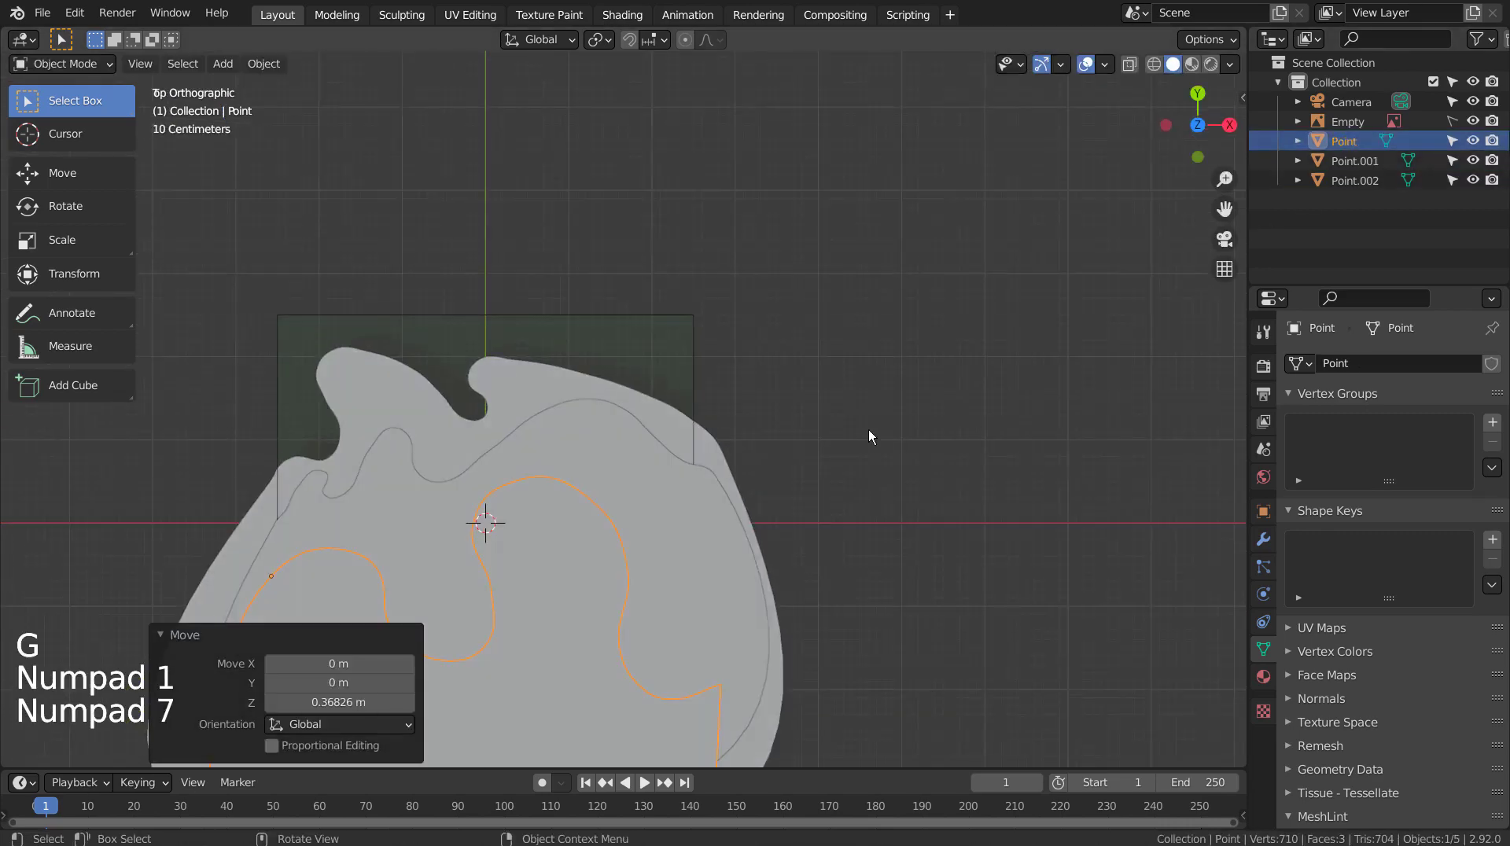
middle_click_drag(870, 452, 989, 277, "shift")
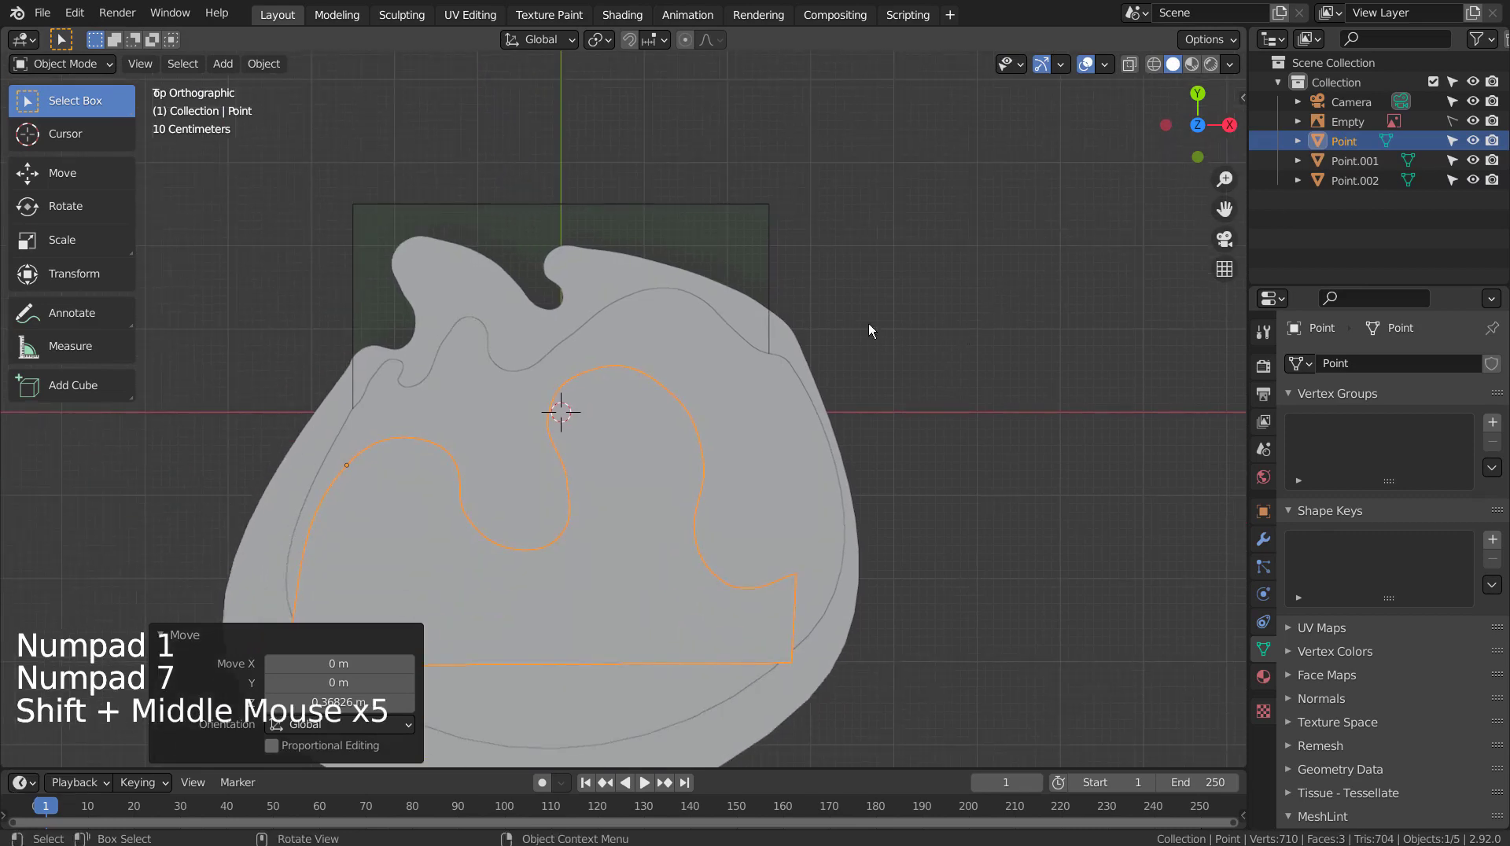
Add a mesh plane and scale it up by 6.848.
left_click(866, 285)
key("shift+a")
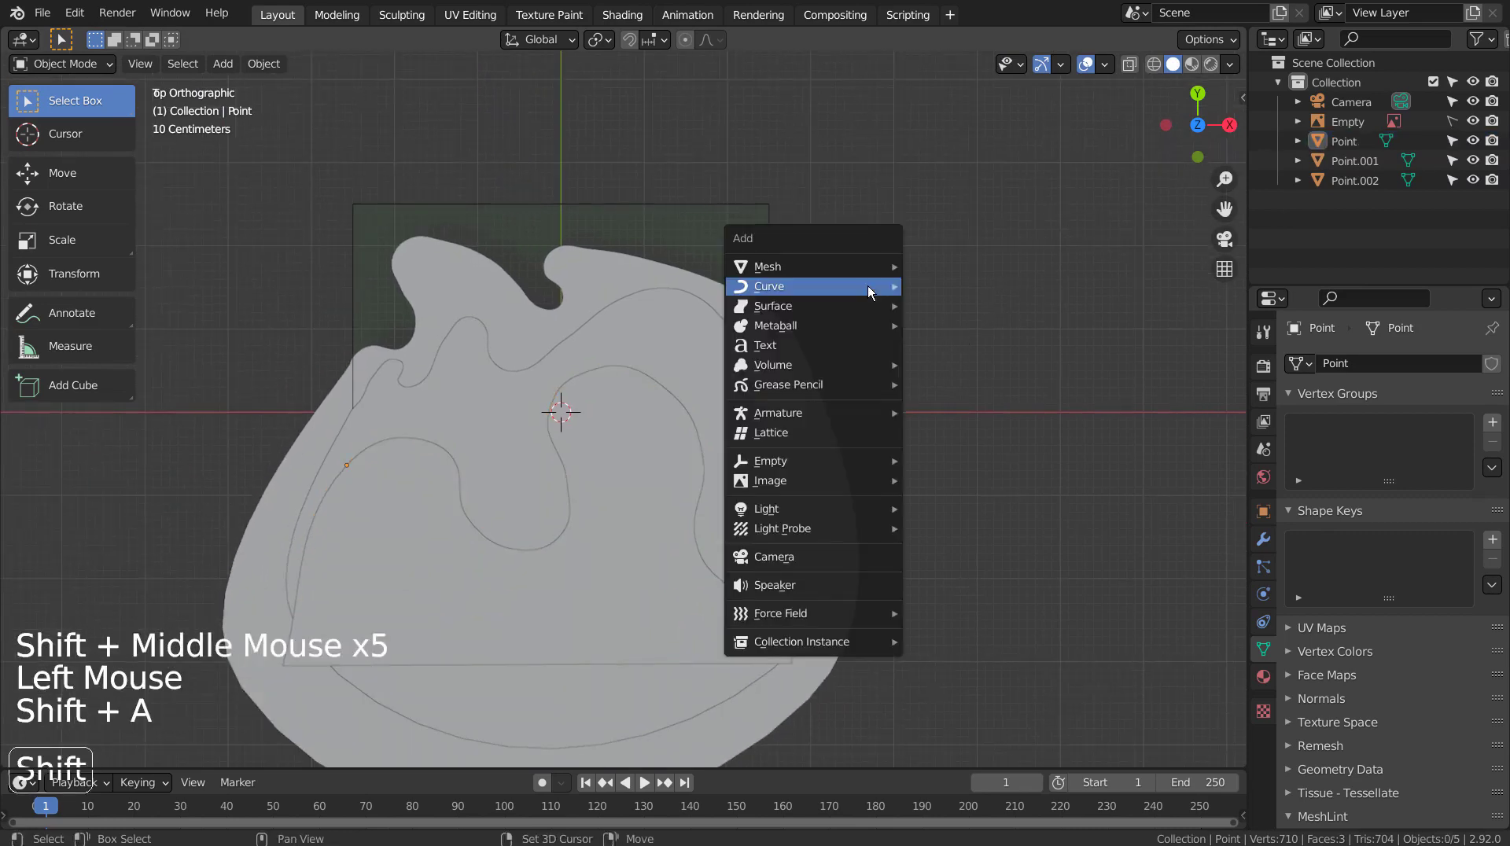
mouse_move(870, 271)
left_click(944, 266)
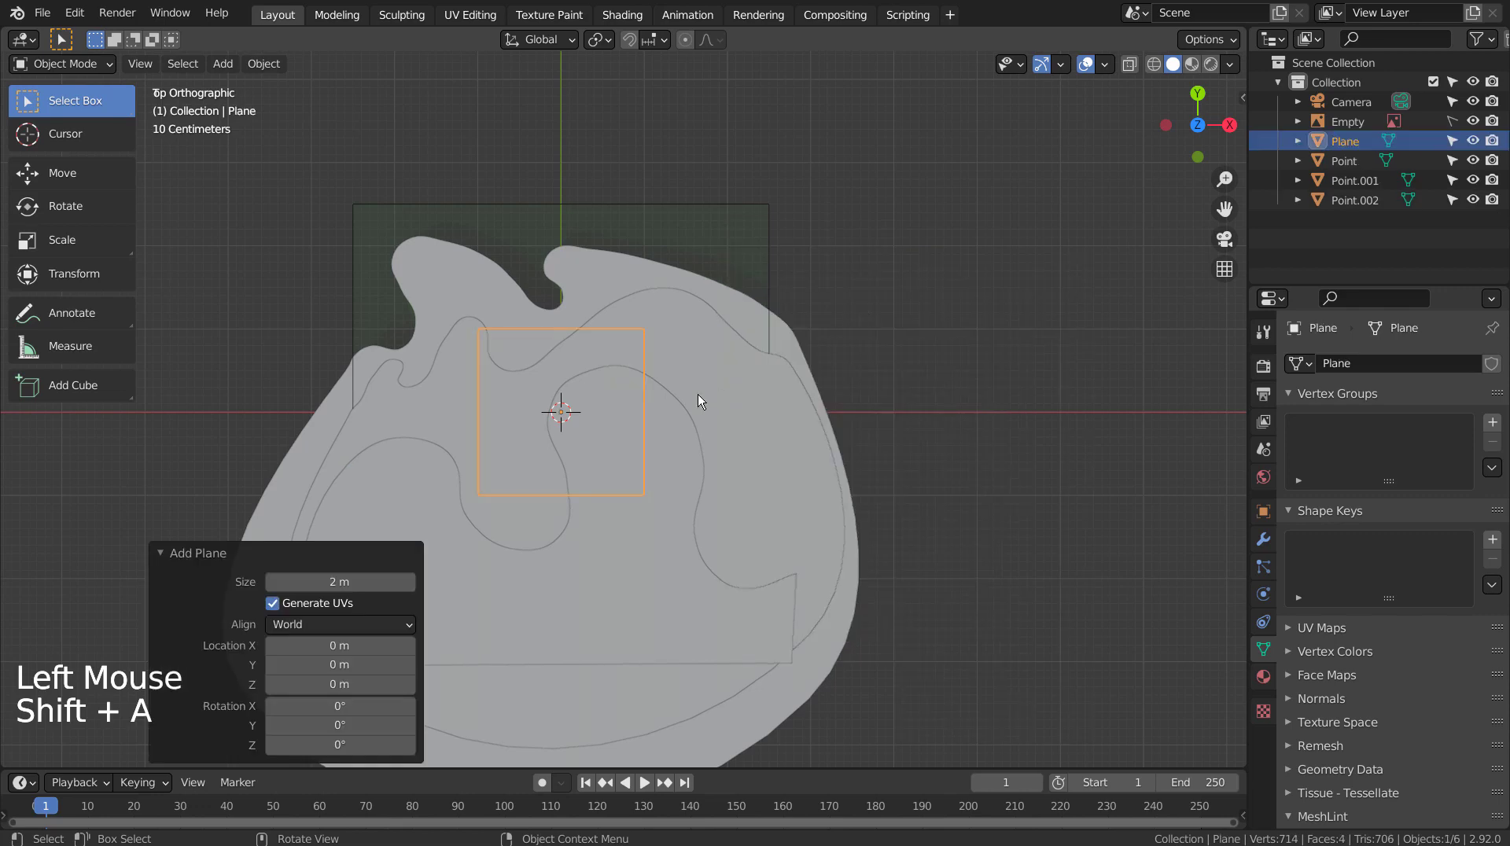
key("s")
left_click(243, 396)
middle_click_drag(440, 452, 465, 404)
scroll(477, 464, "down", 5)
Lower the plane about 0.188 m on Z in side view and toggle wireframe display.
key("KP_3")
key("g")
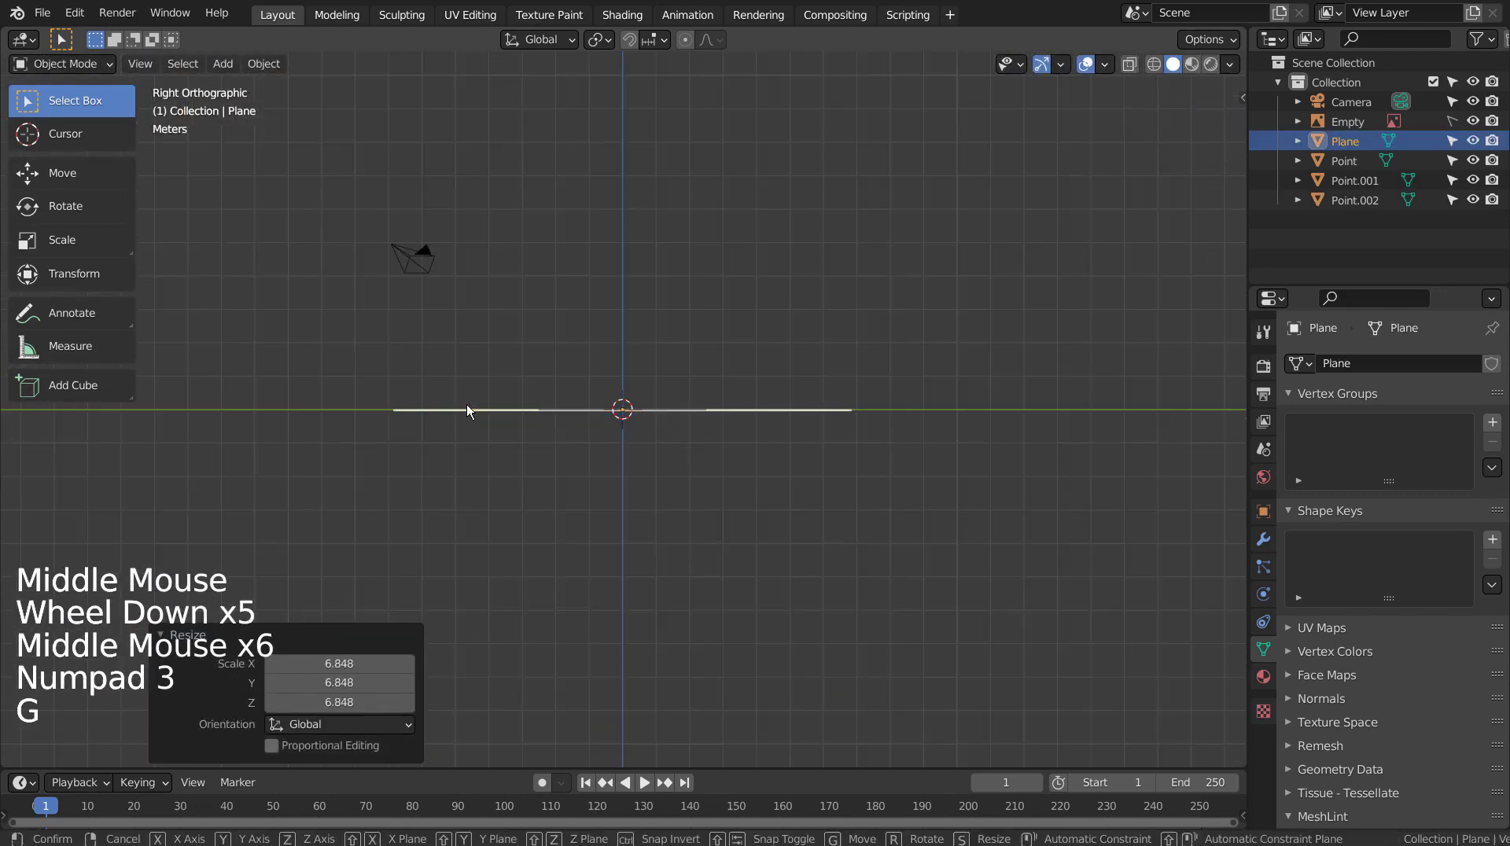
left_click(469, 419)
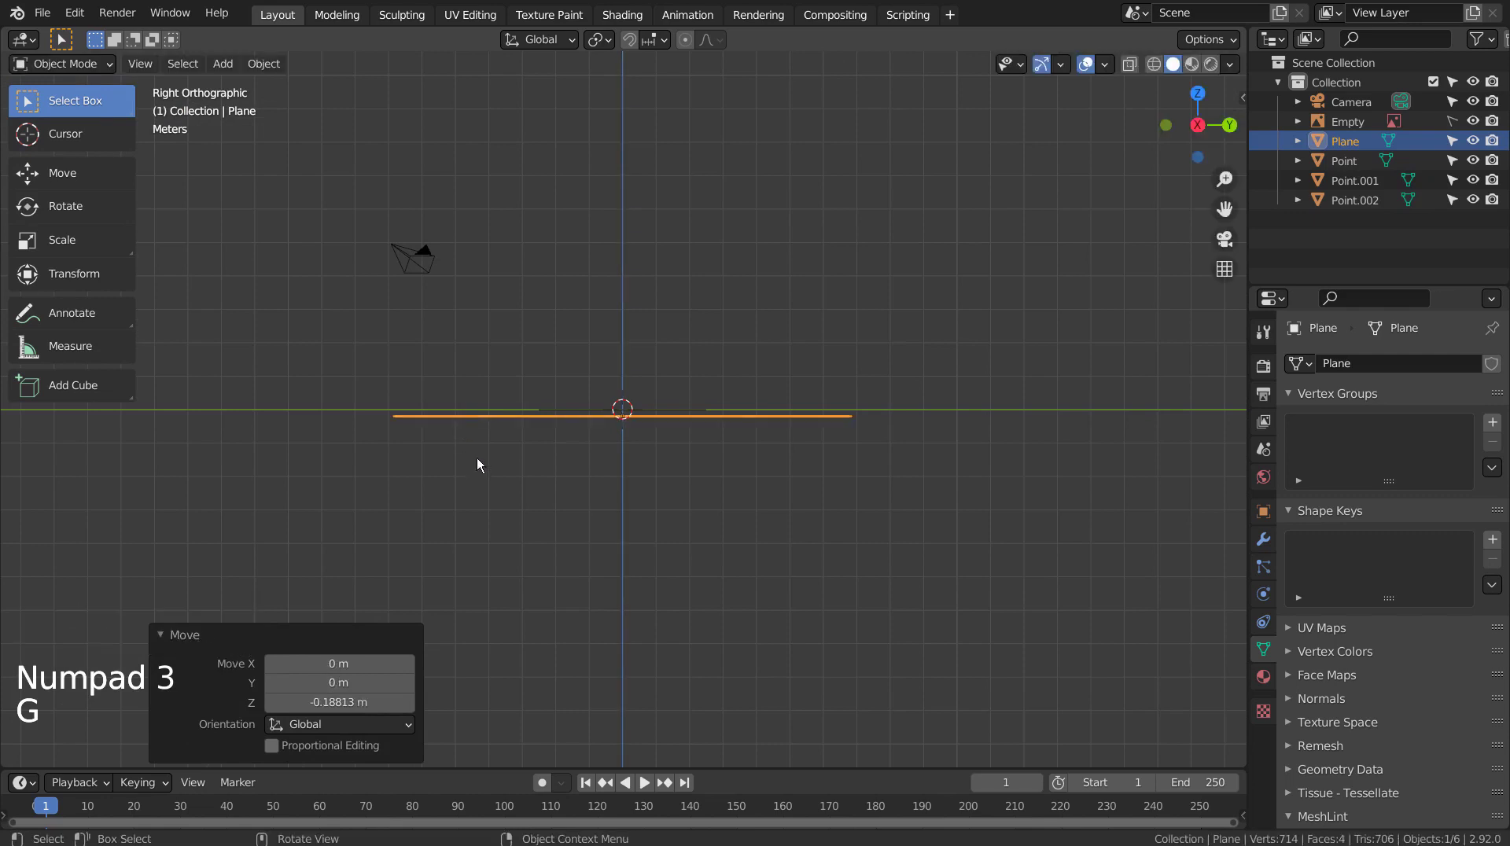
scroll(508, 483, "up", 7)
key("shift+z")
Nudge Point.001 up a further 0.059 m on Z.
key("a")
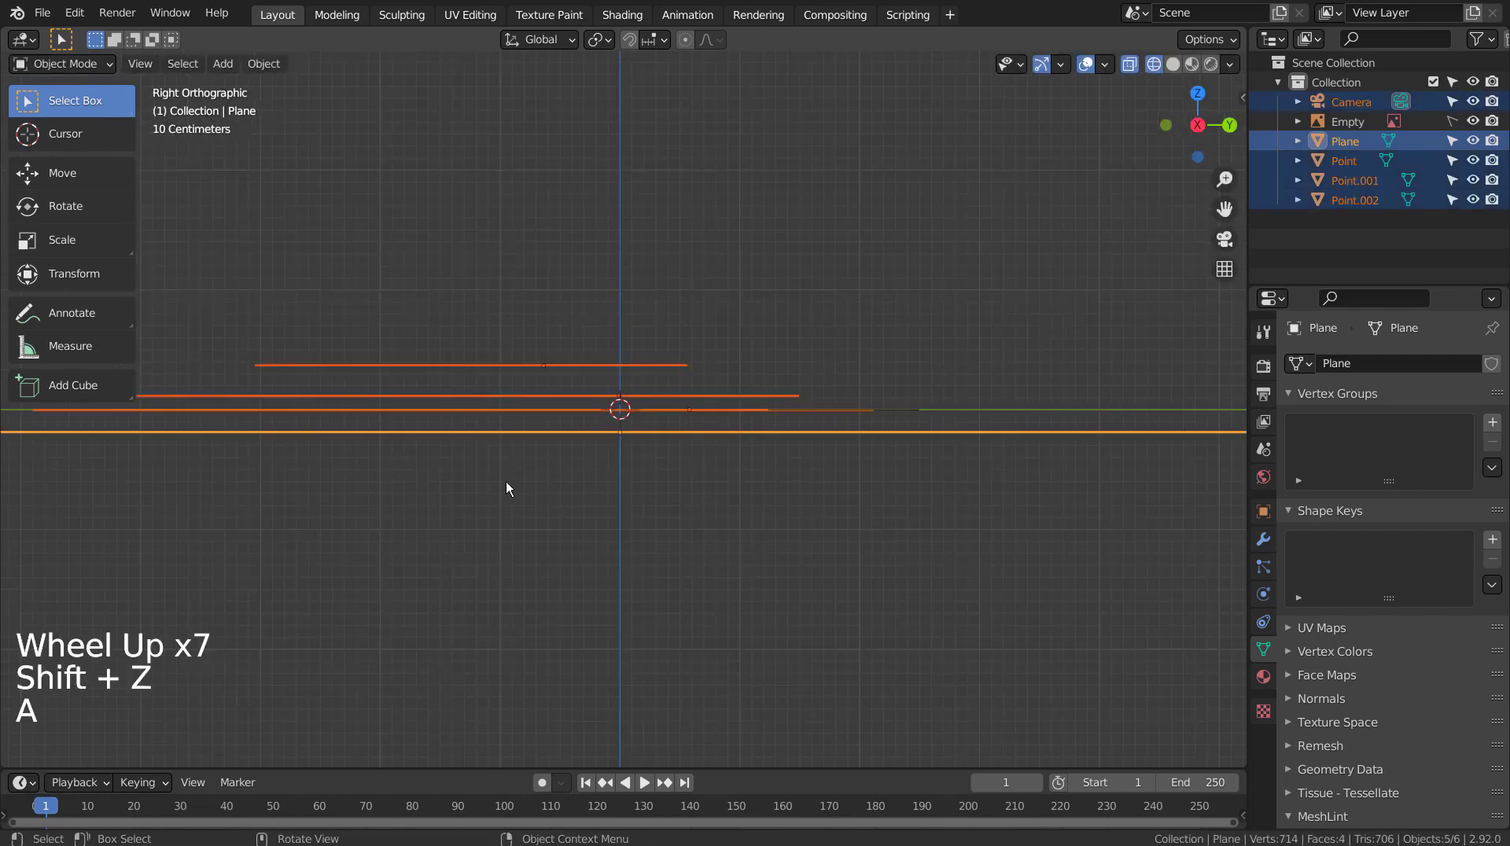
left_click(640, 398)
key("g")
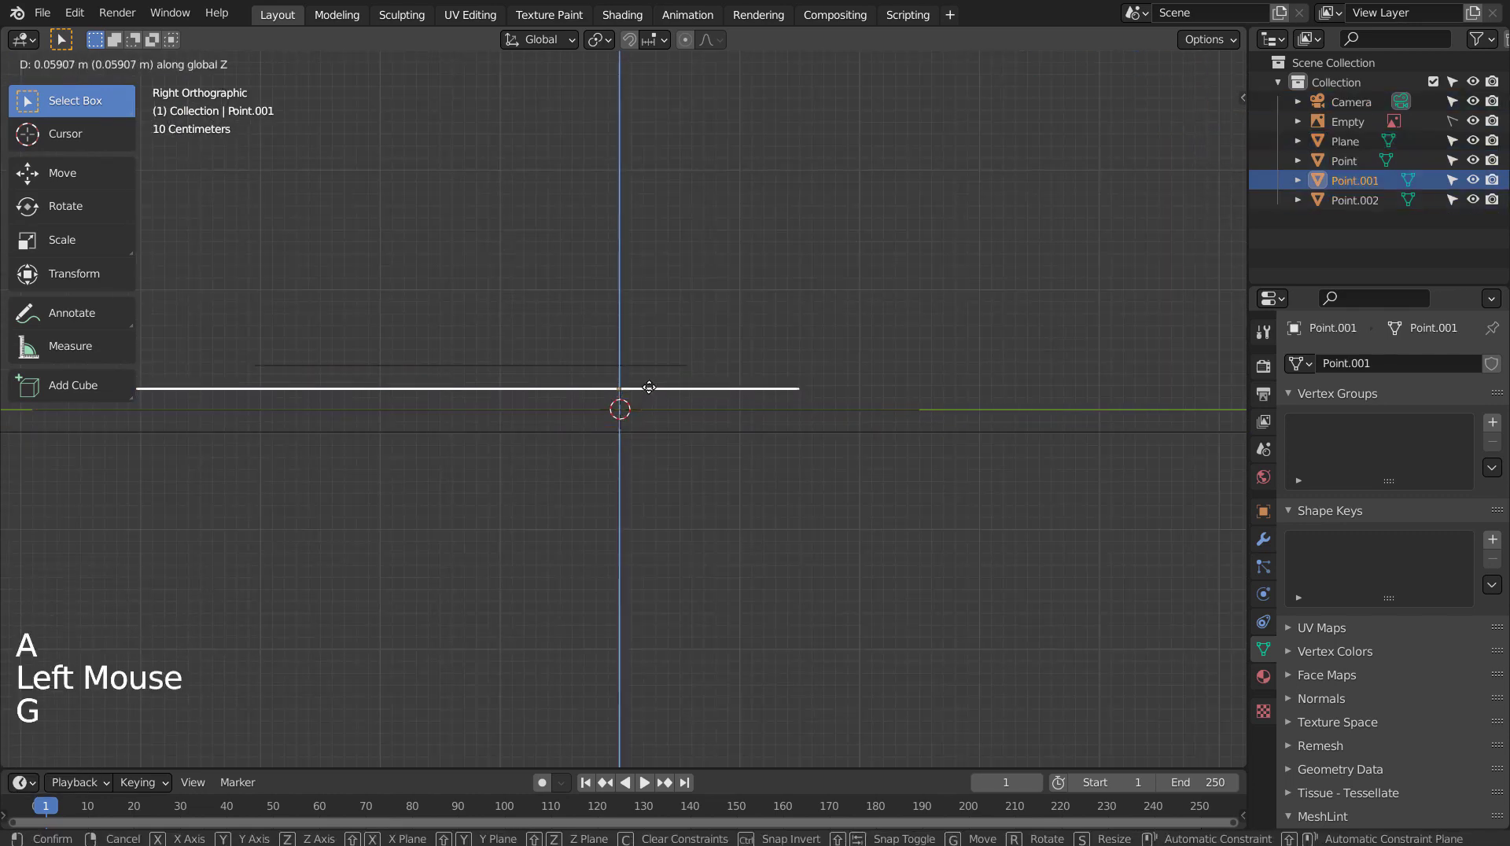
left_click(649, 387)
Deselect all and orbit to check the layer stack, then return to top view.
key("a")
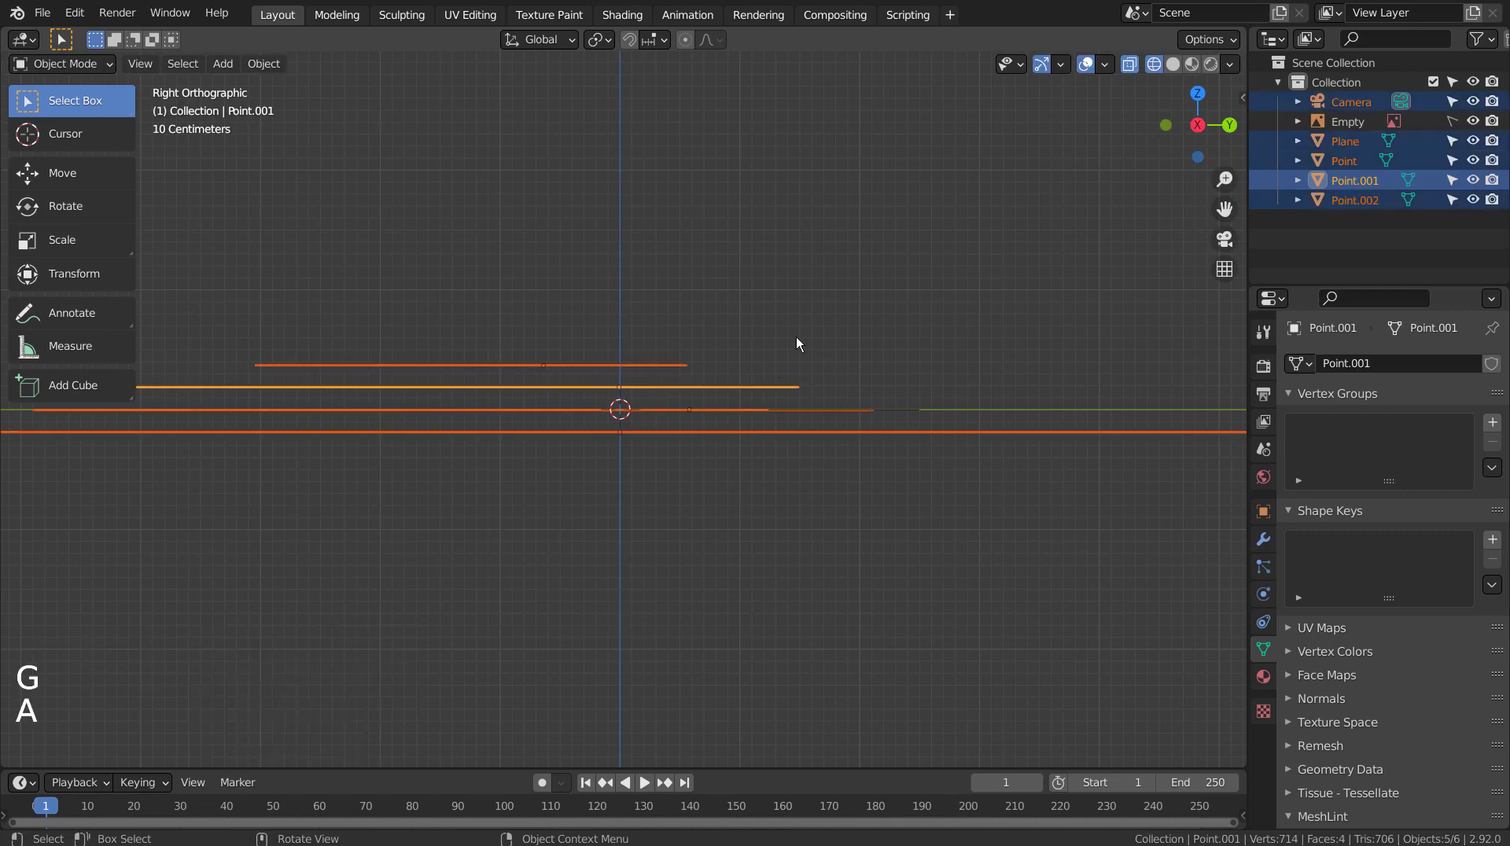
left_click(723, 354)
middle_click_drag(723, 348, 915, 514)
key("KP_1")
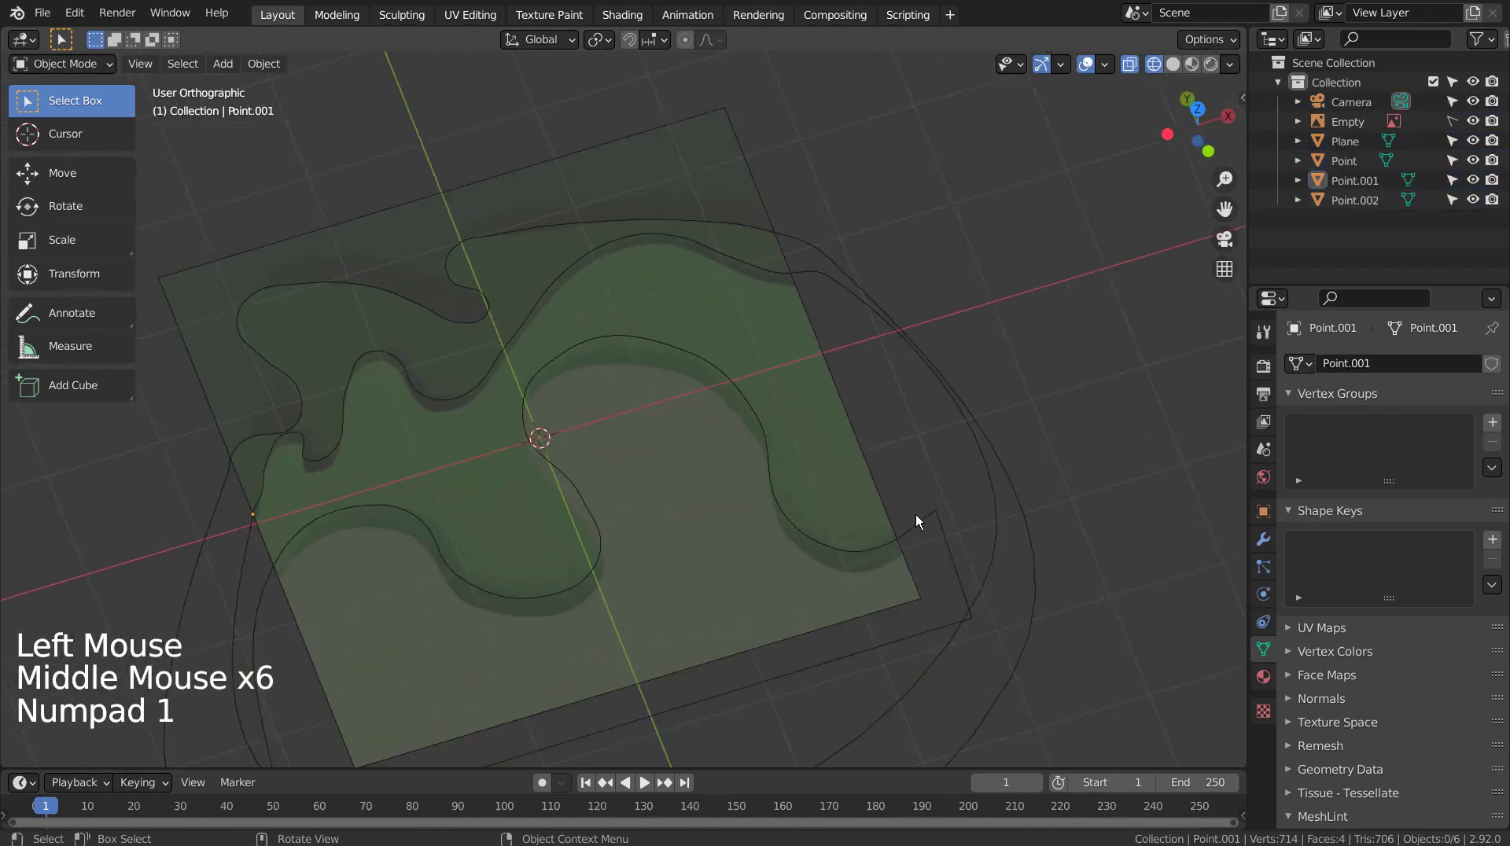
key("KP_7")
Turn wireframe off, select the backdrop plane and align the camera to the top view.
key("a")
scroll(915, 516, "down", 3)
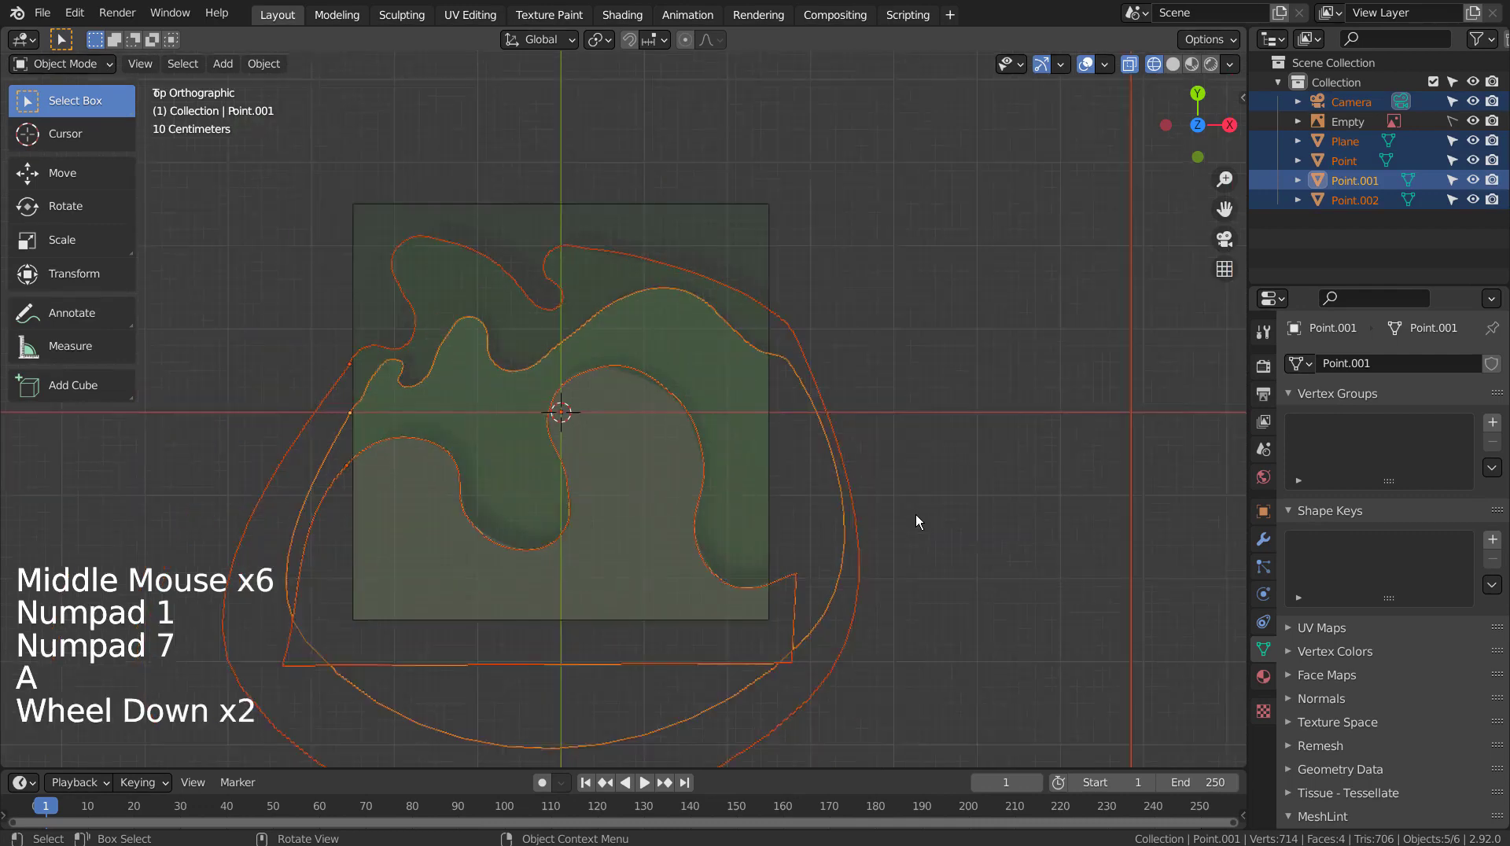
middle_click_drag(902, 496, 1016, 492, "shift")
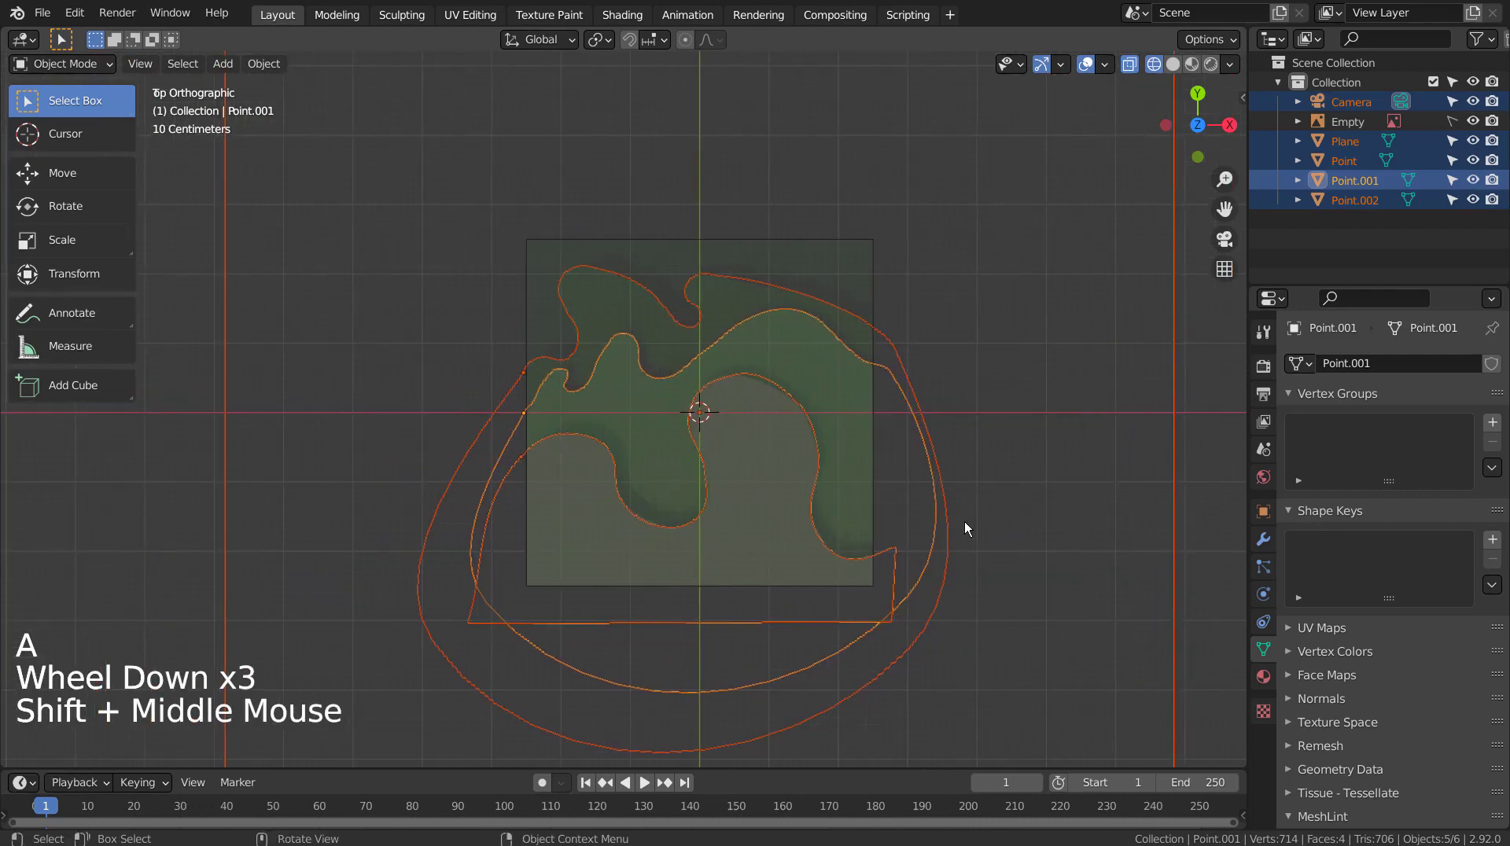
scroll(964, 521, "up", 2)
scroll(964, 521, "up", 1)
key("shift+z")
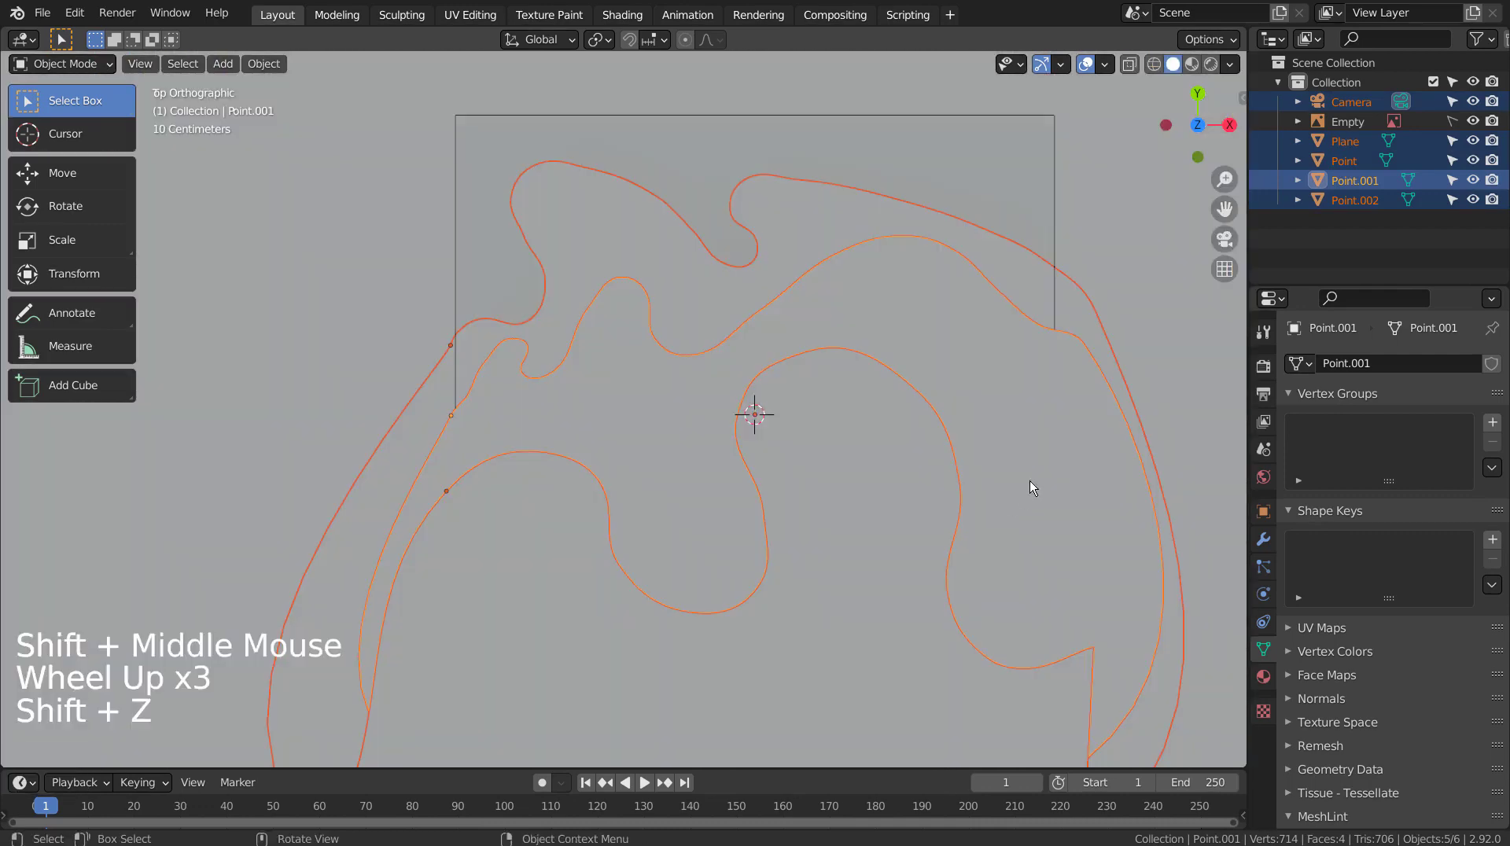
left_click(1158, 324)
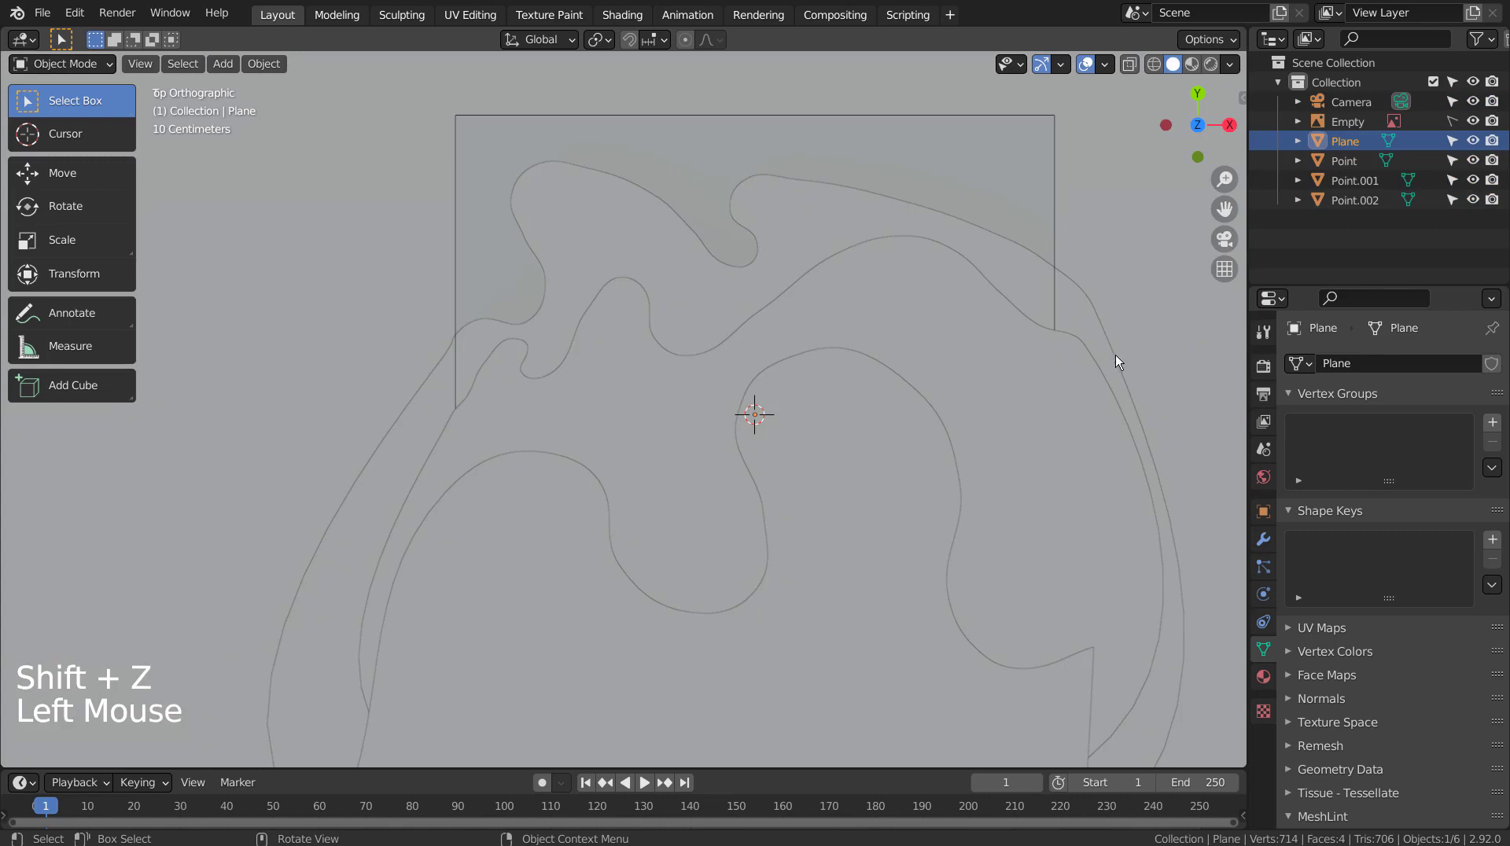
key("ctrl+alt+KP_0")
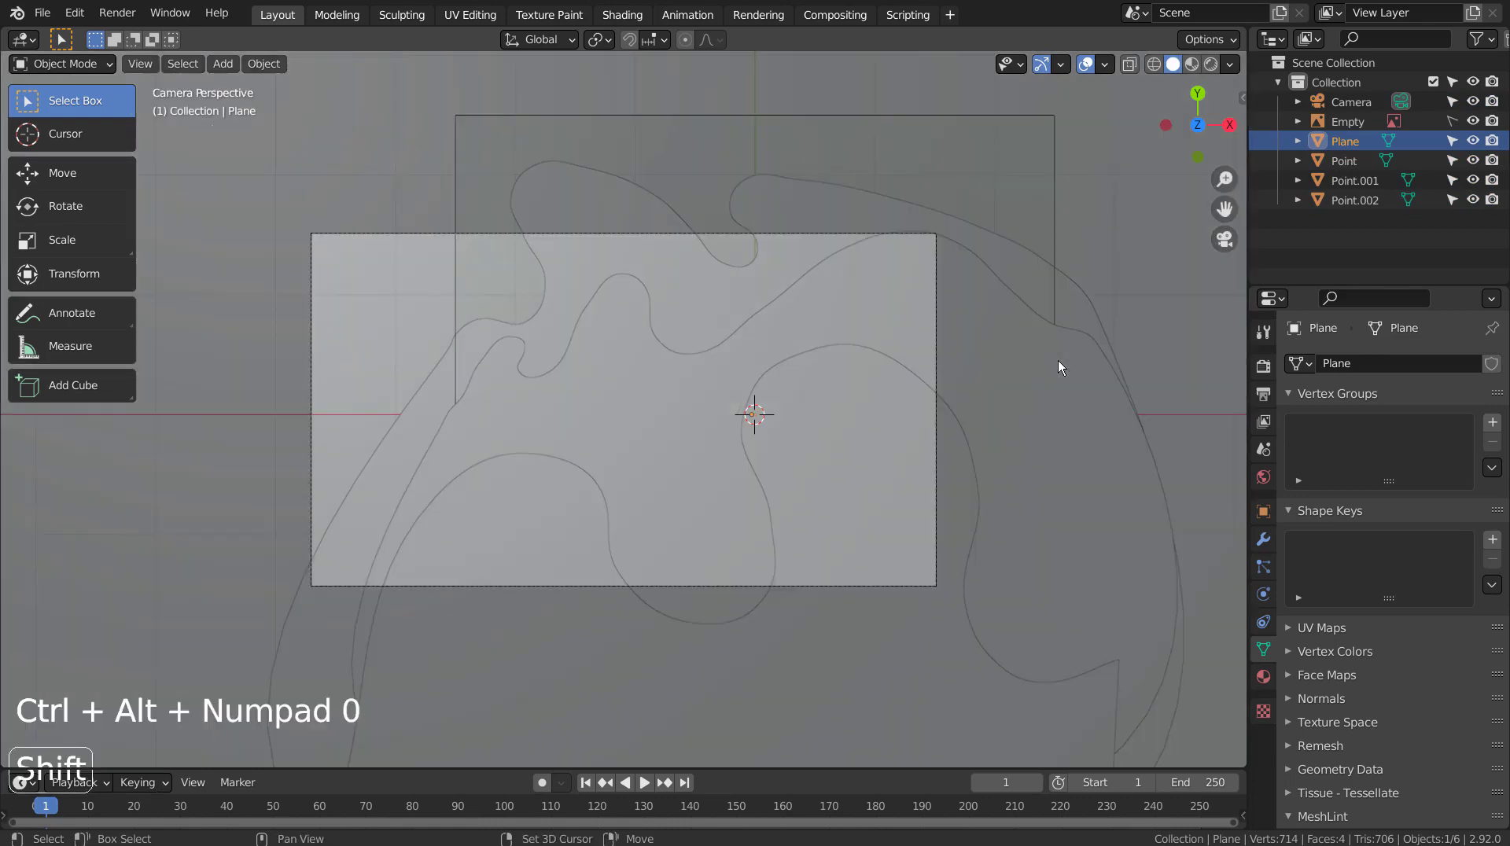
Set the output resolution to 800 × 800 pixels.
left_click(1263, 365)
left_click(1263, 391)
left_click(1437, 387)
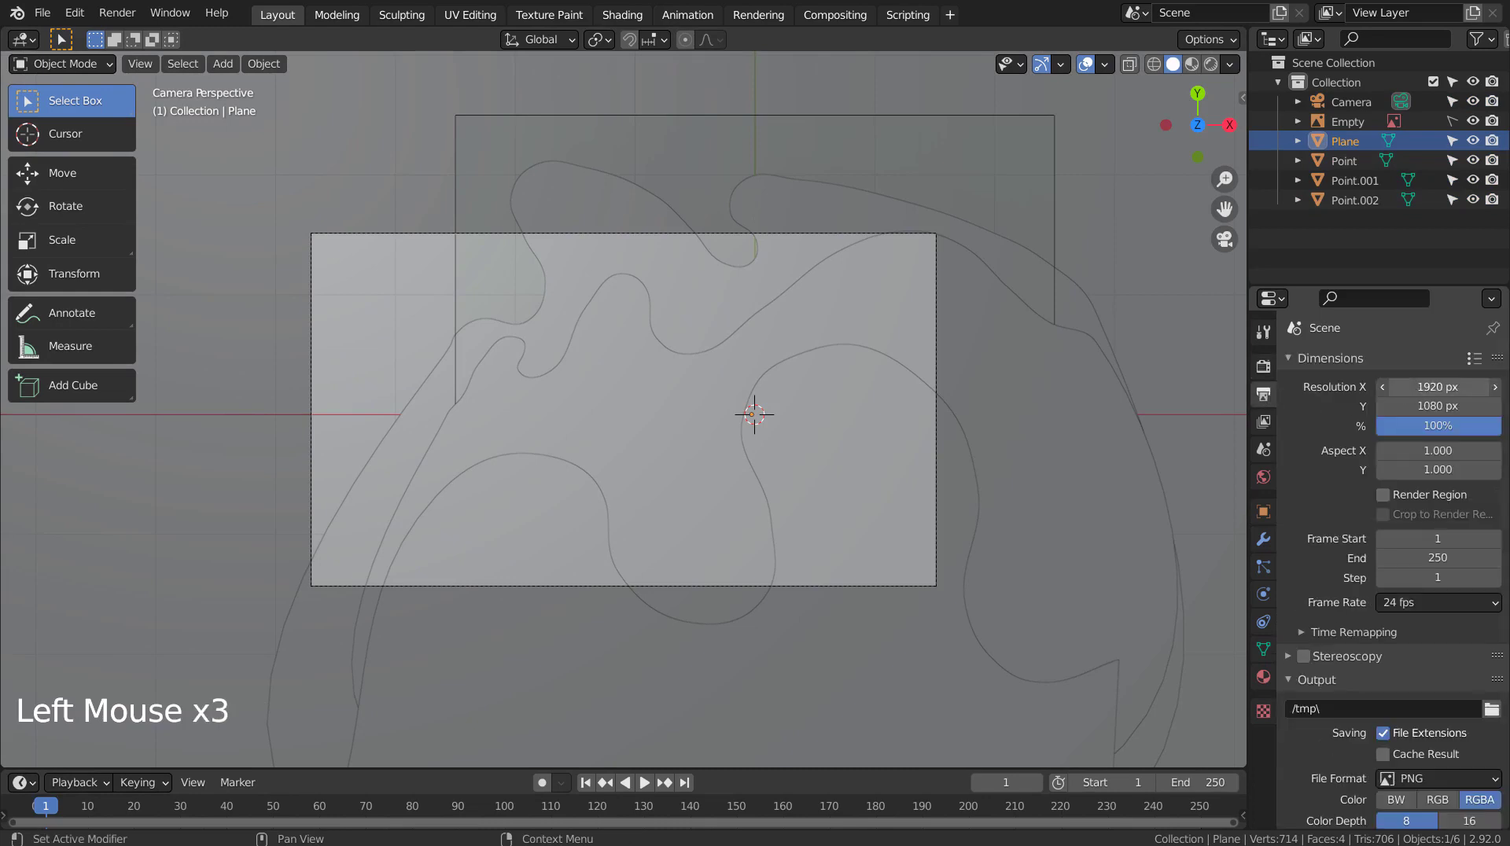
type("800")
key("Tab")
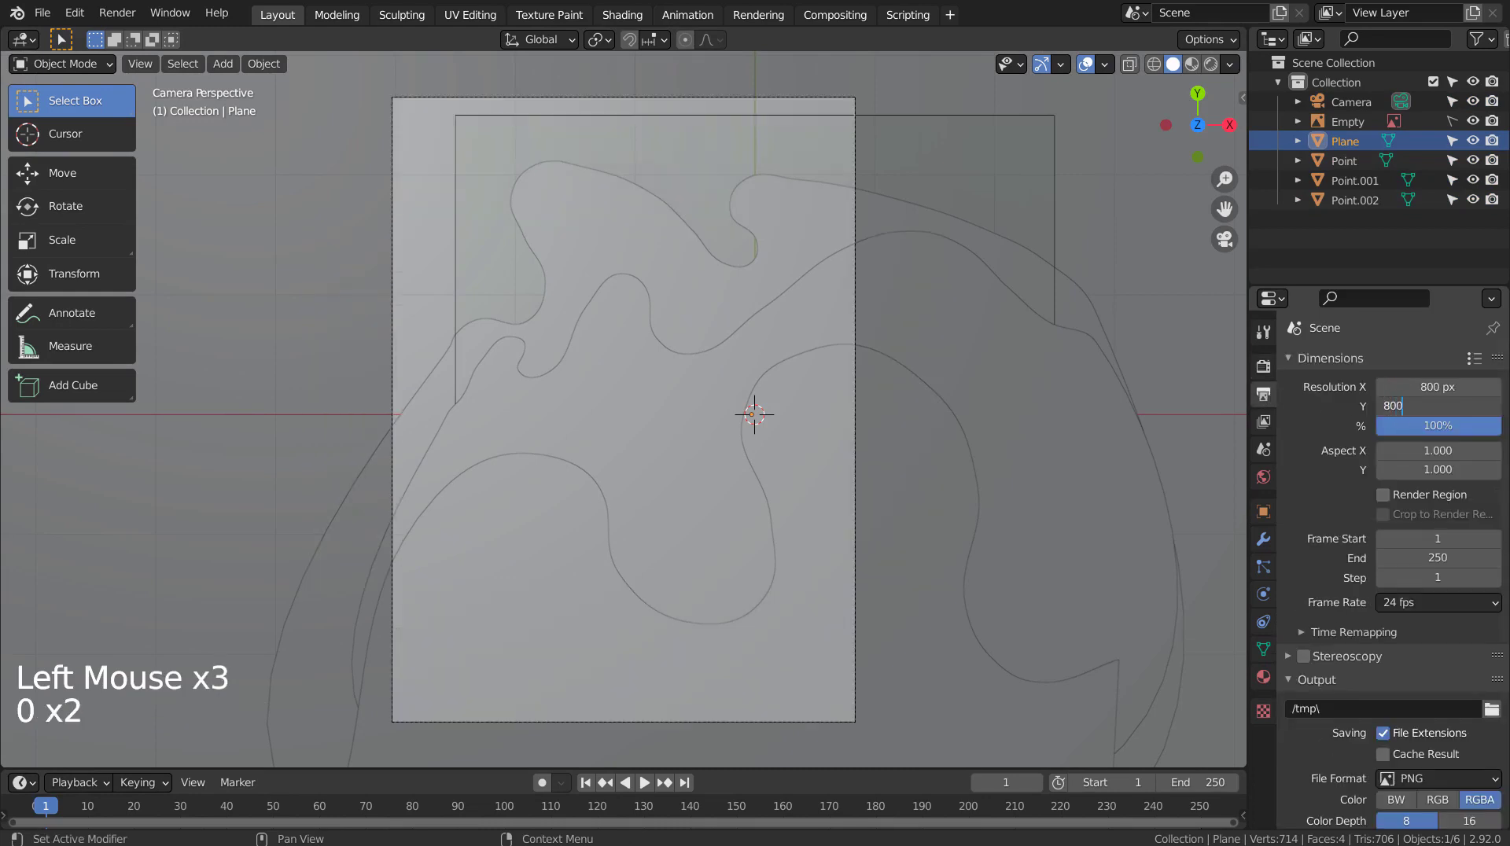
type("800")
key("Return")
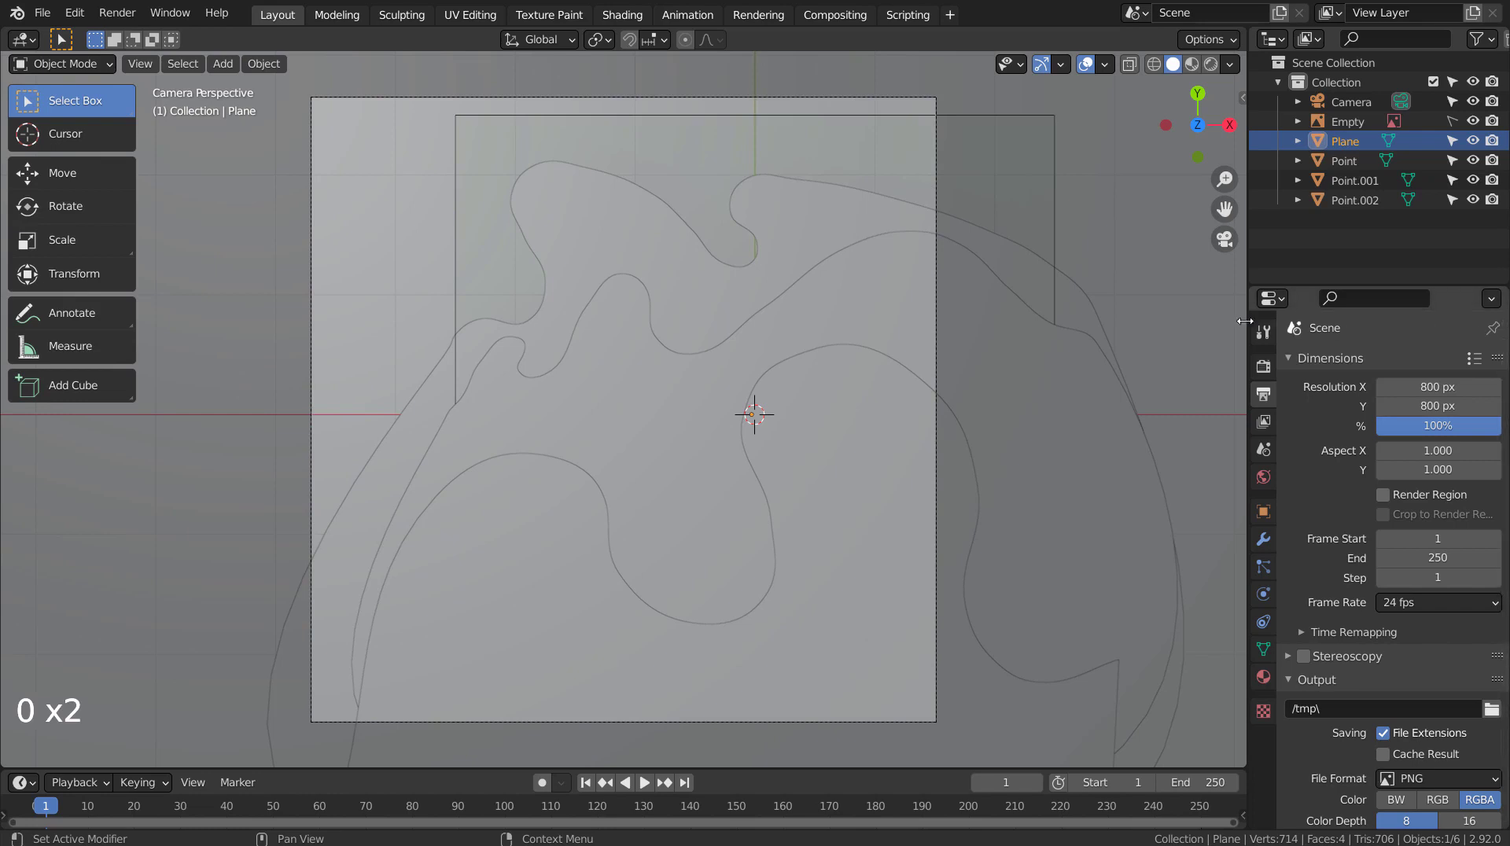
Centre the camera at X 0, Y 0 and set its focal length to 52.1 mm.
left_click(1342, 102)
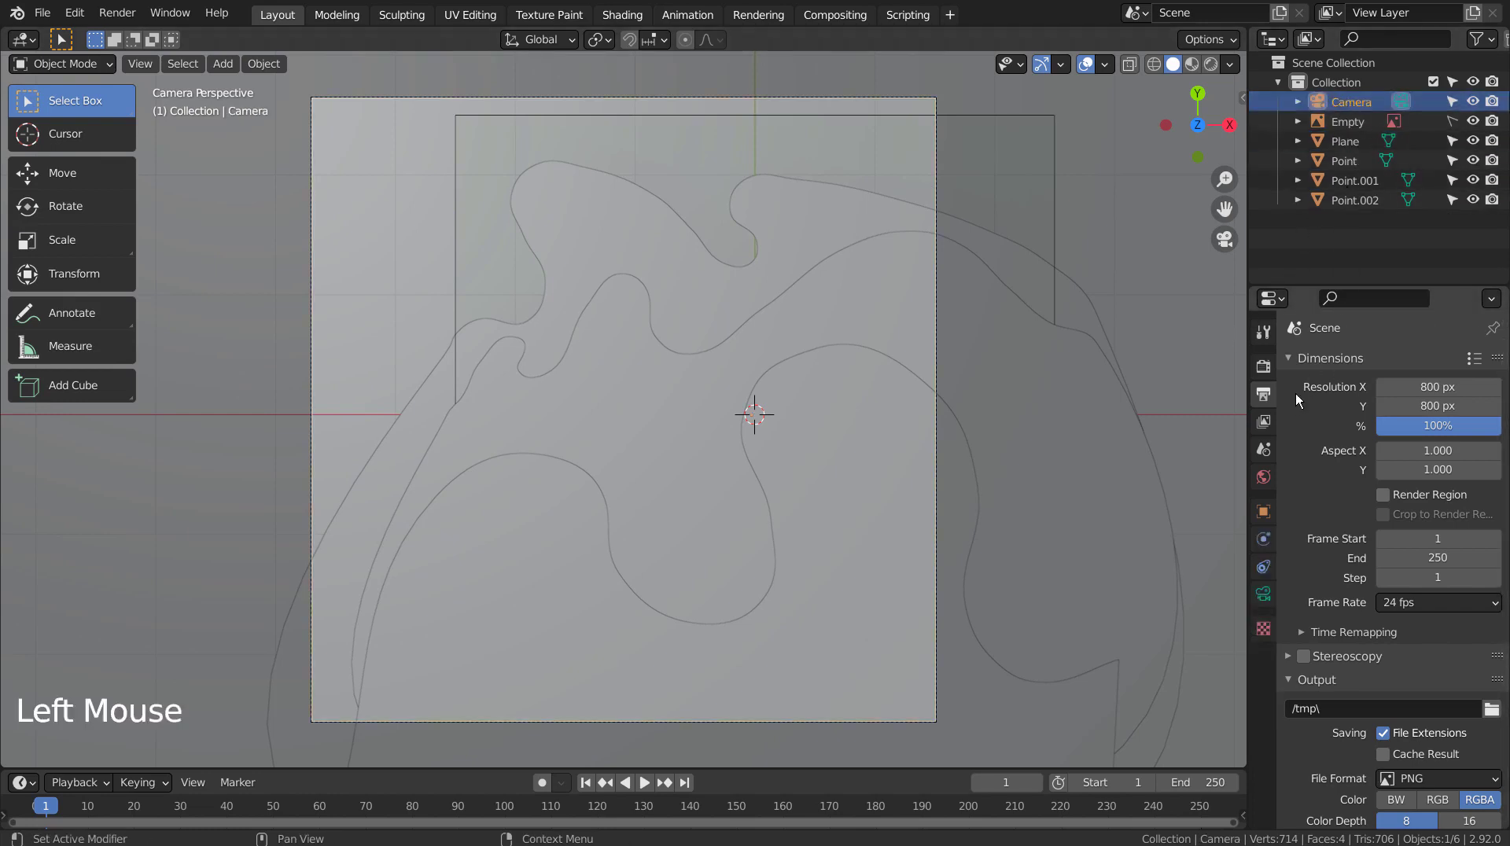
left_click(1262, 594)
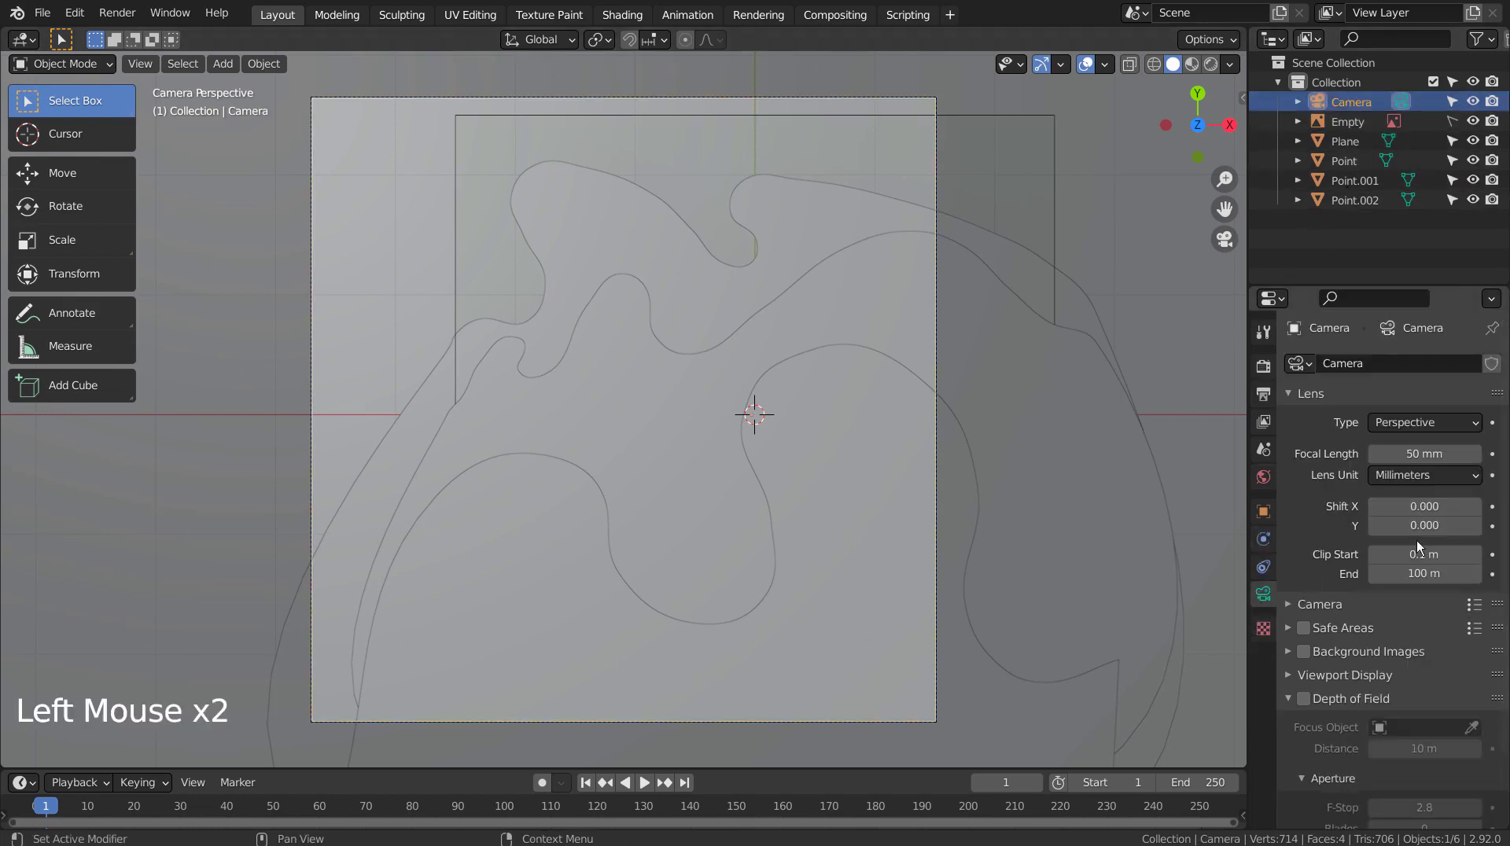
key("shift")
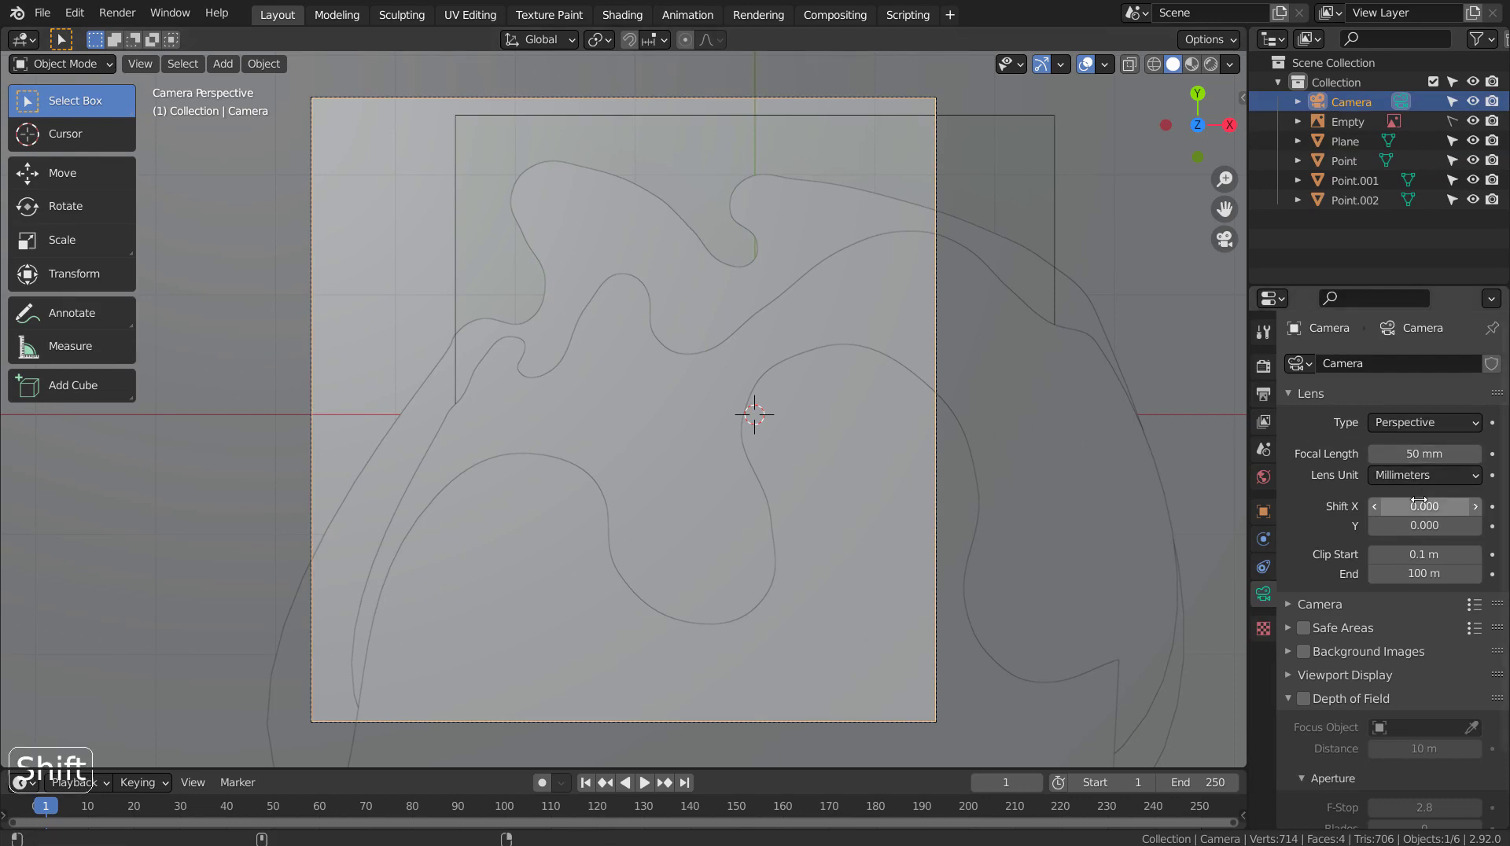
key("n")
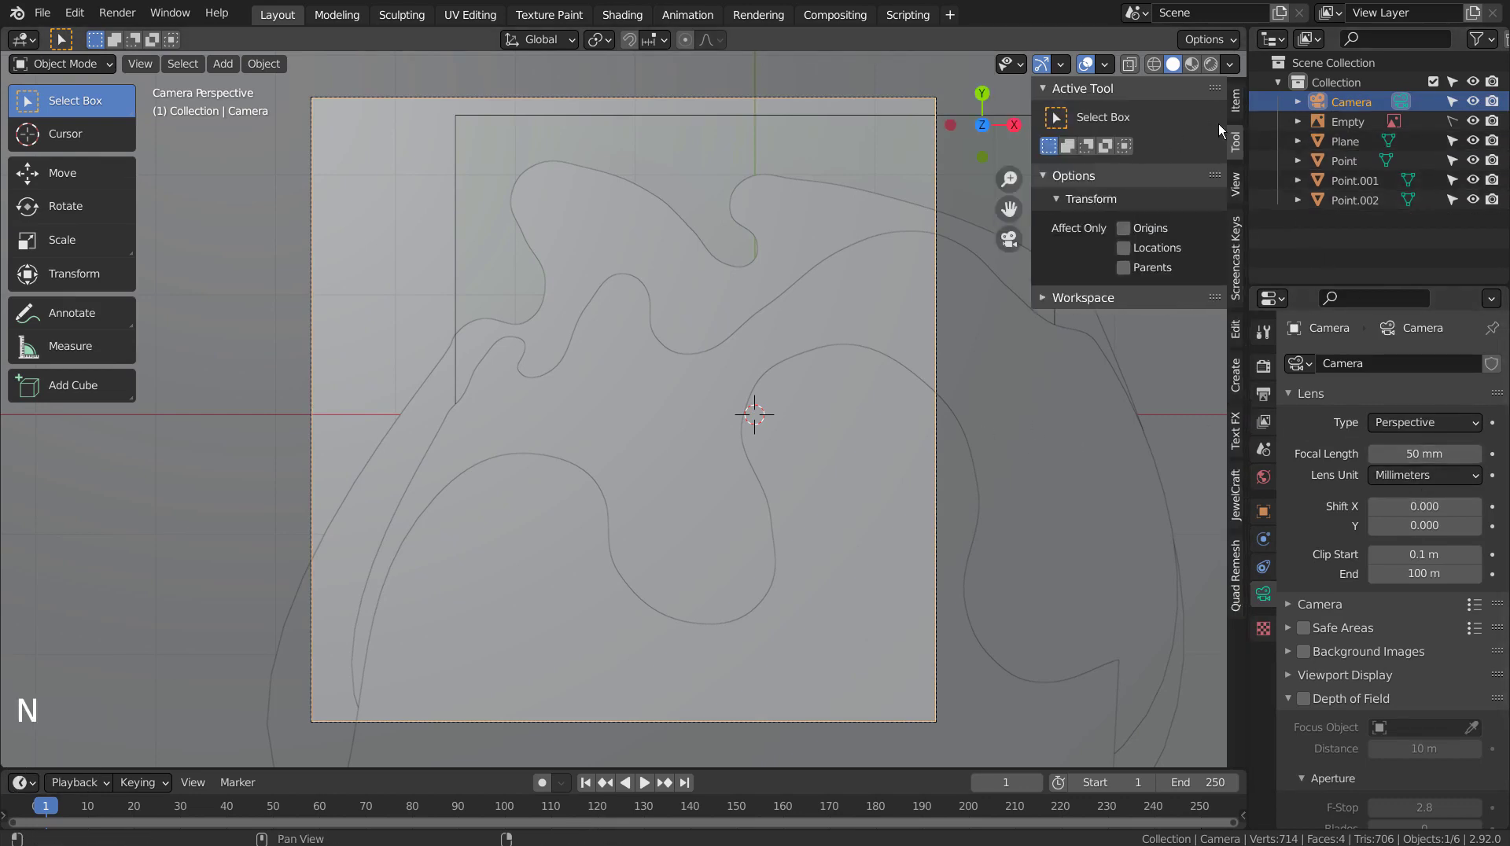
left_click(1236, 103)
left_click(1142, 136)
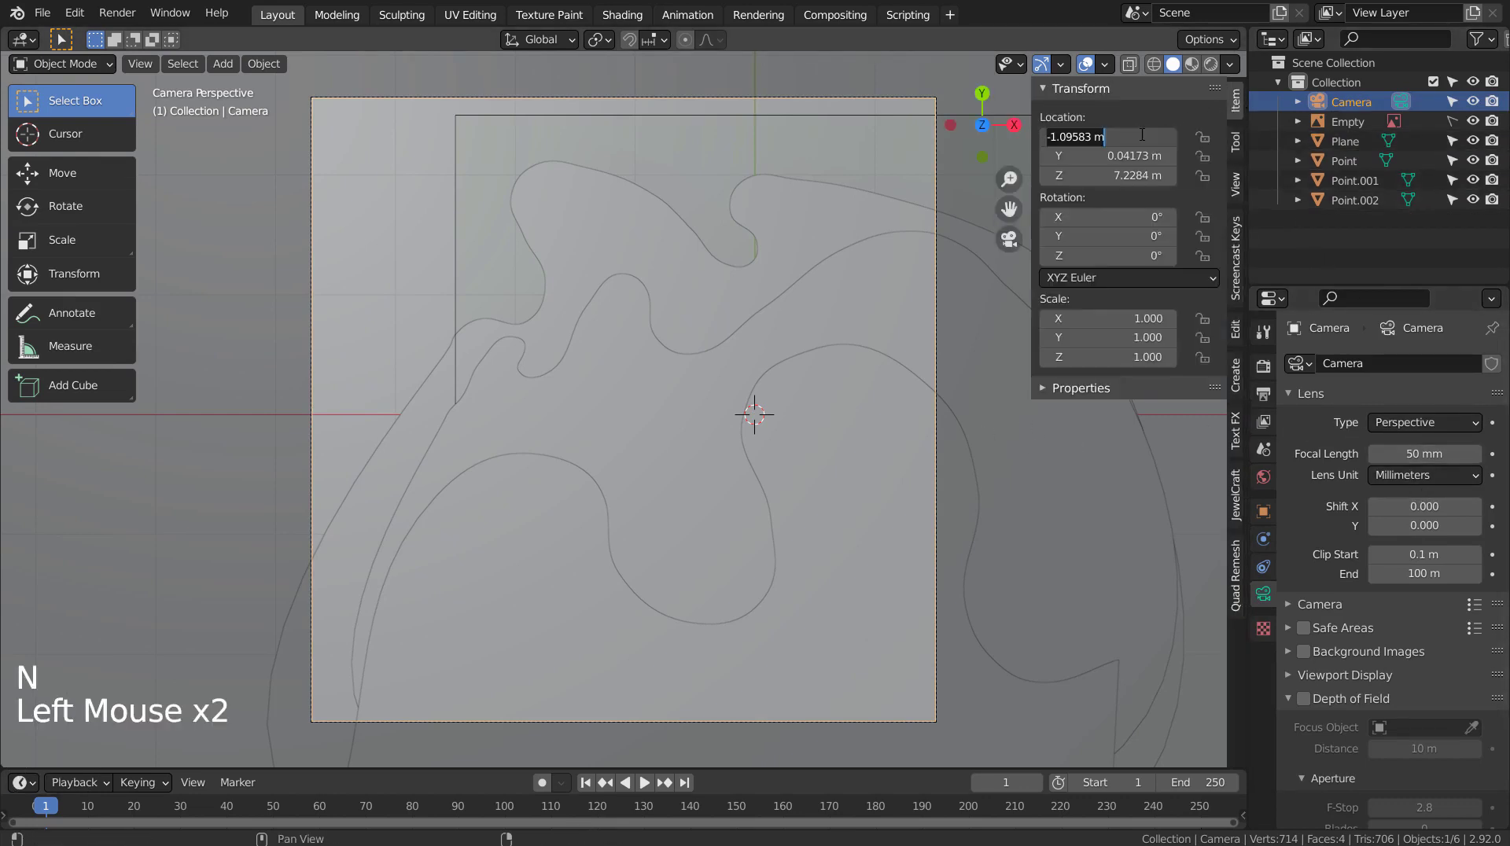
type("0")
key("Tab")
type("0")
key("Return")
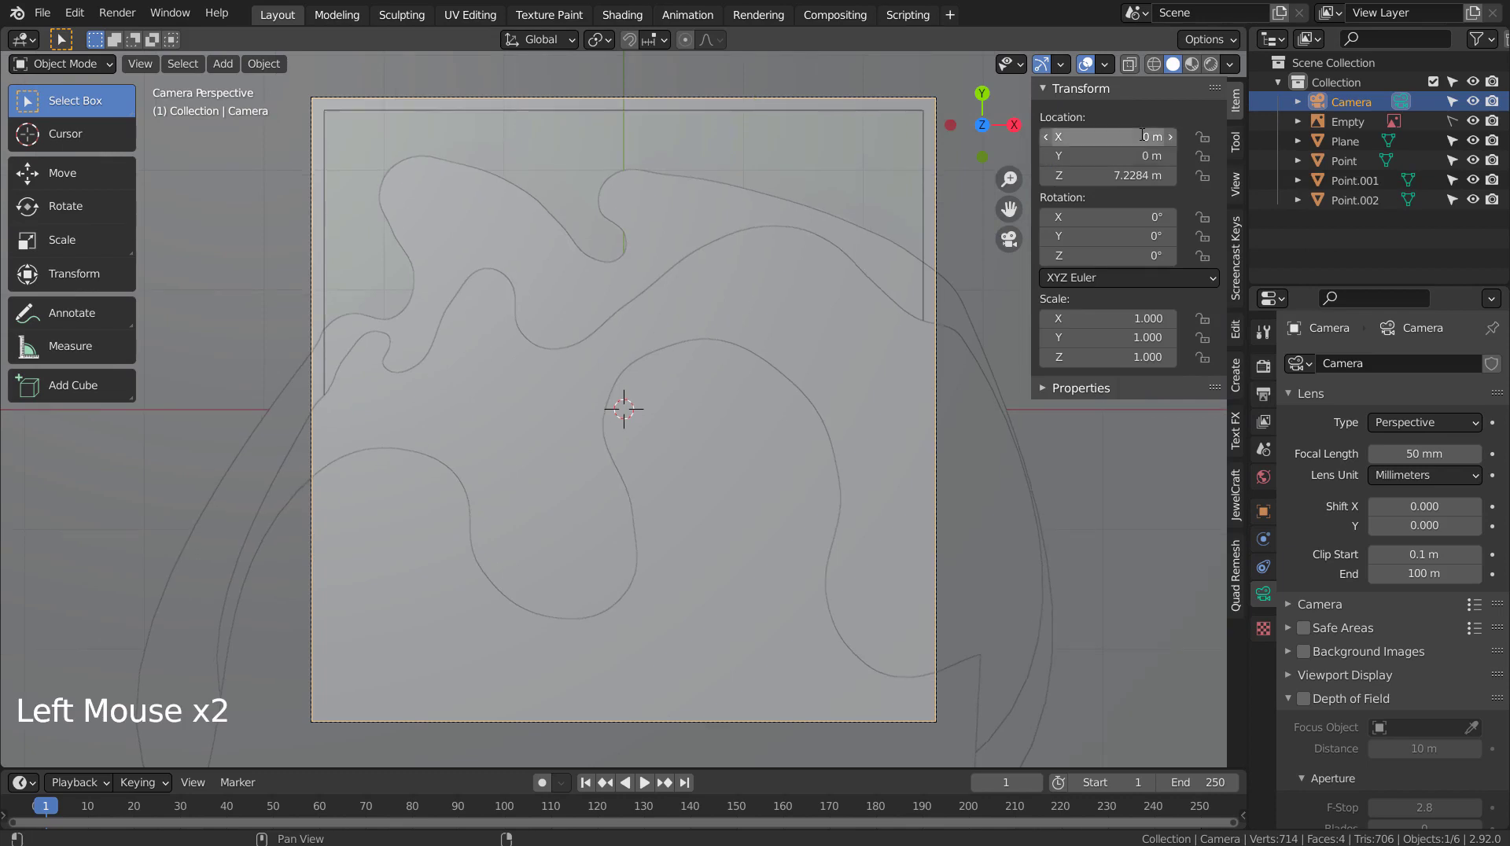
left_click(1433, 455, "shift")
left_click_drag(1433, 455, 1397, 449, "shift")
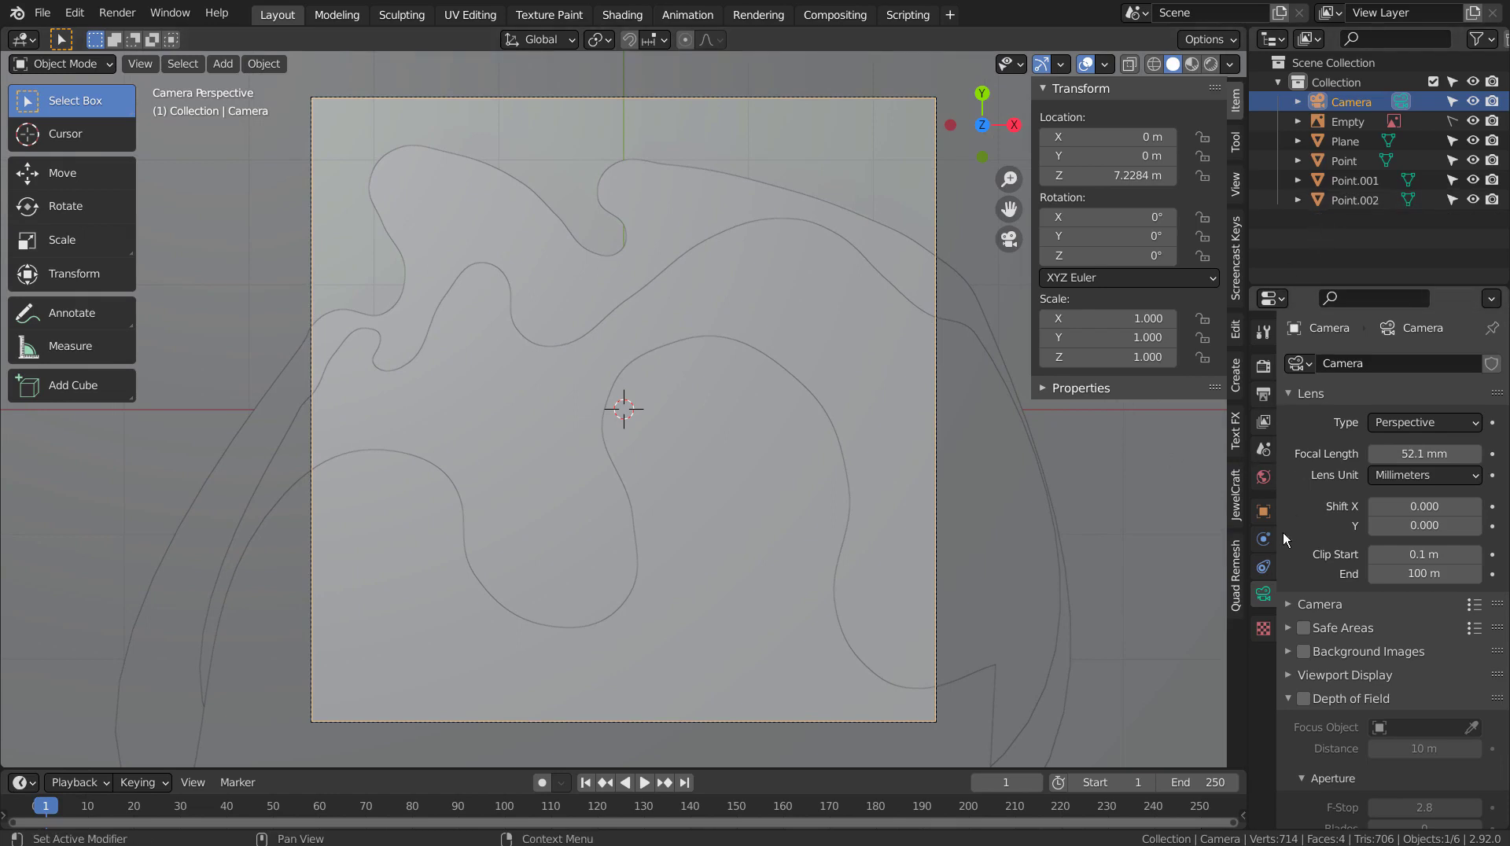
left_click(1264, 477)
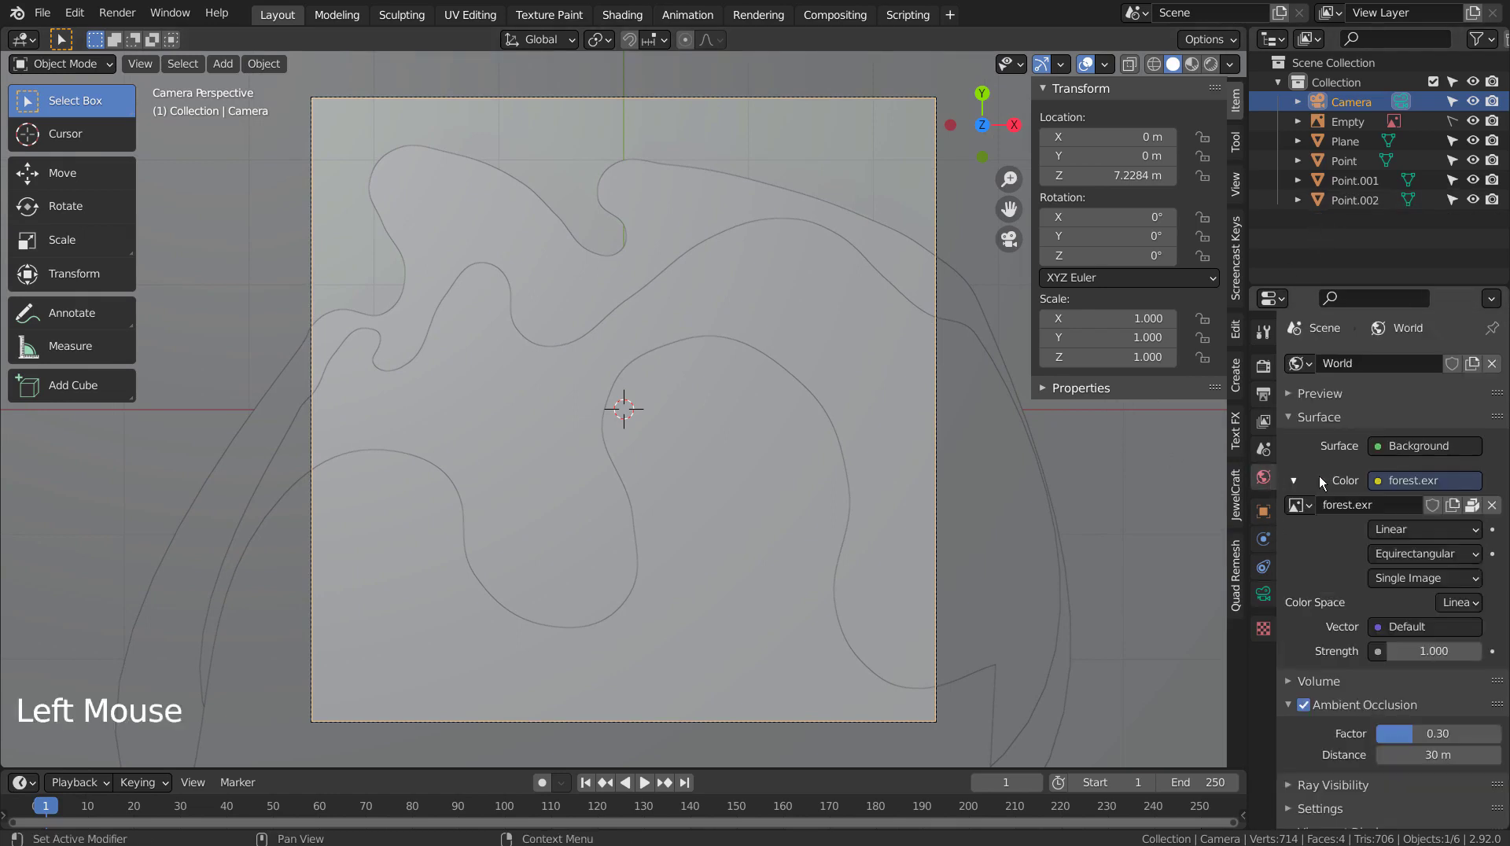
Select the reference image Empty and raise it to about 9.58 m on Z.
left_click(1190, 65)
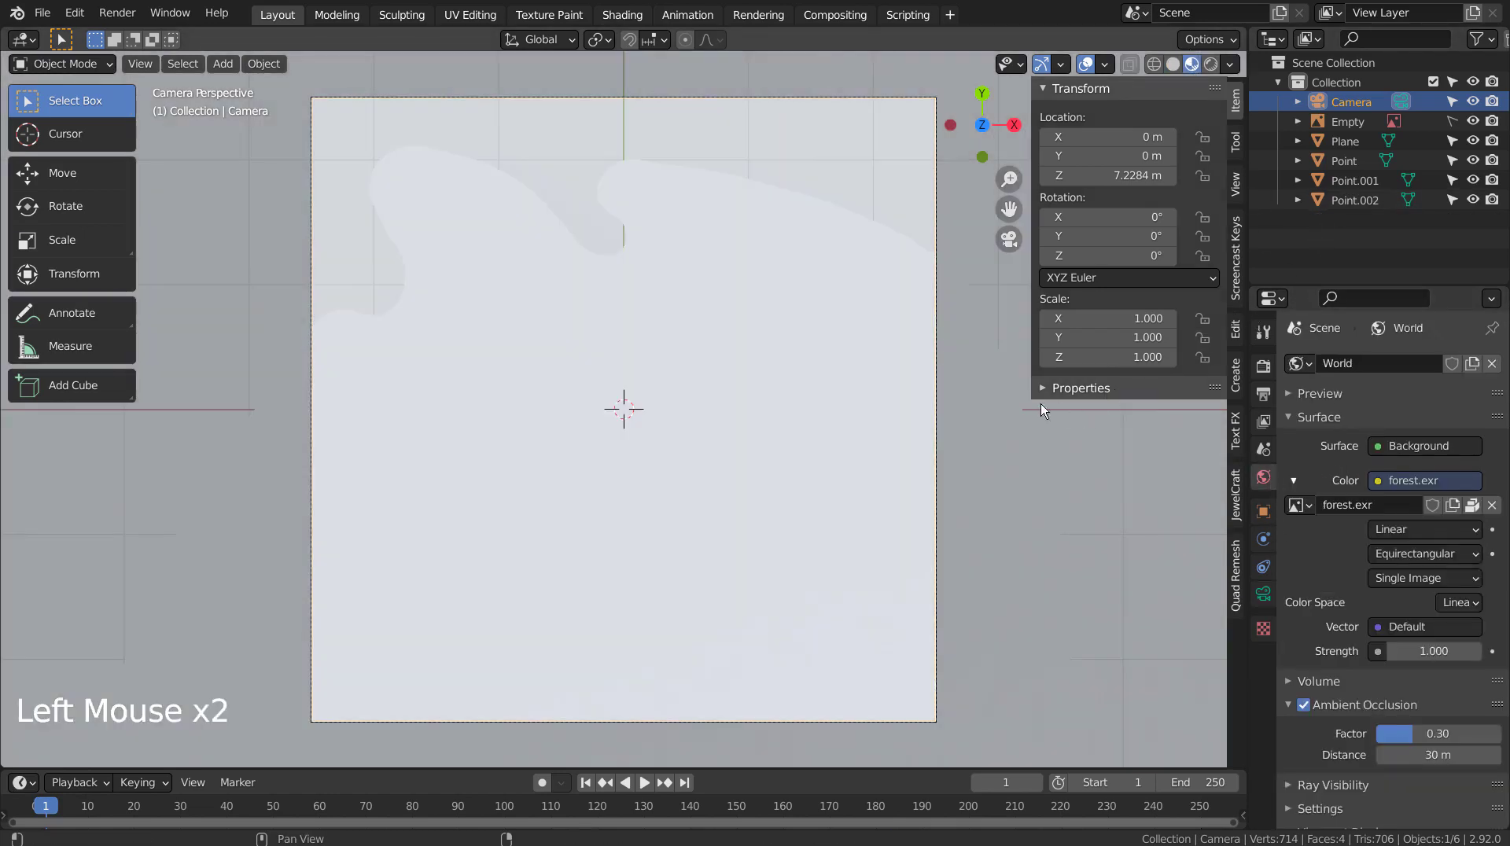
left_click(1173, 65)
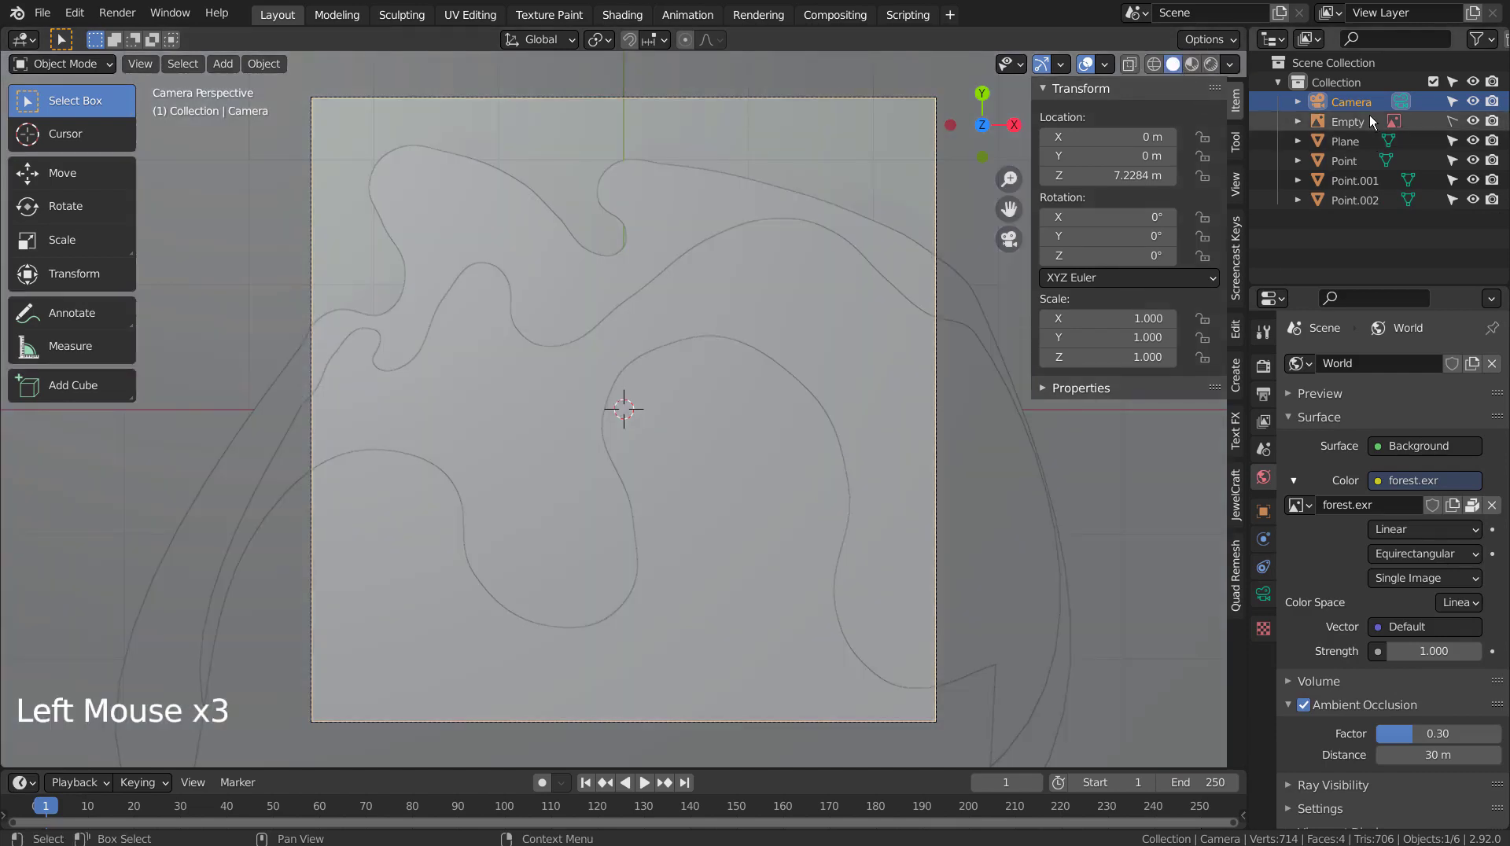
left_click(1362, 121)
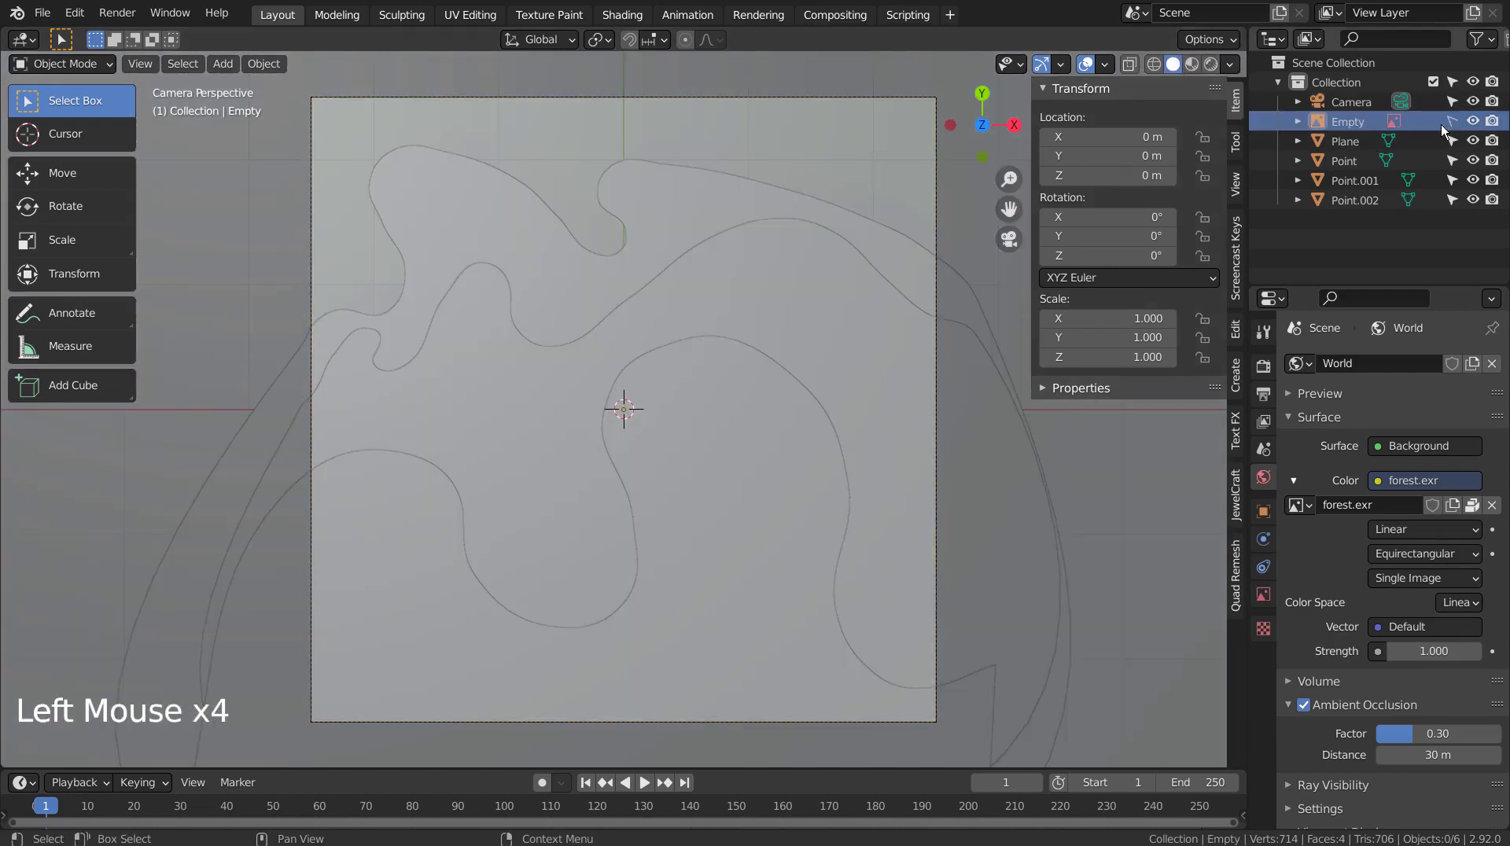
scroll(1045, 479, "down", 4)
middle_click_drag(1045, 480, 975, 385)
scroll(971, 385, "down", 8)
left_click(707, 393)
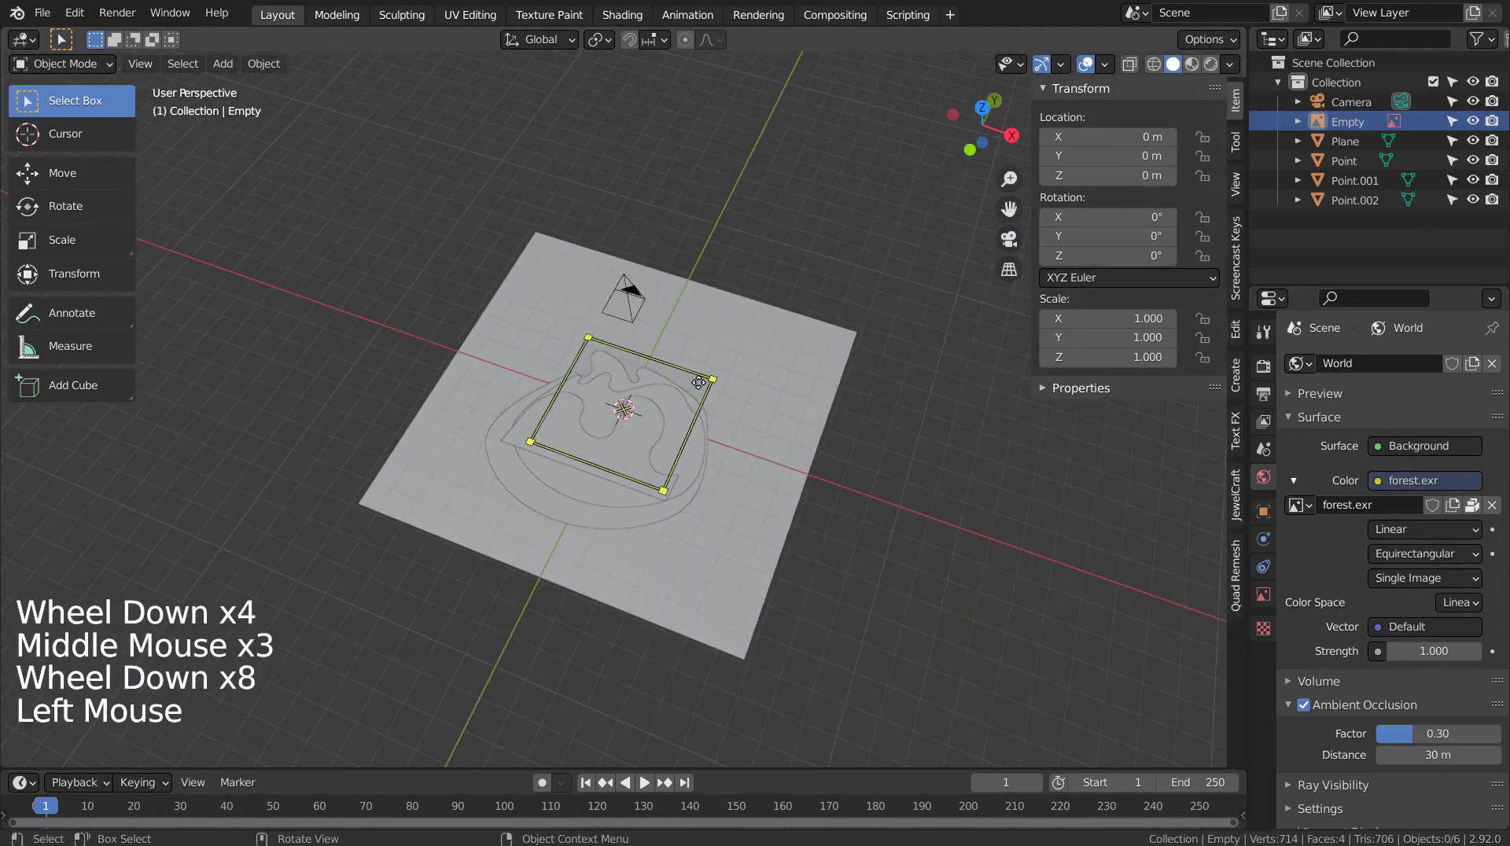
key("g")
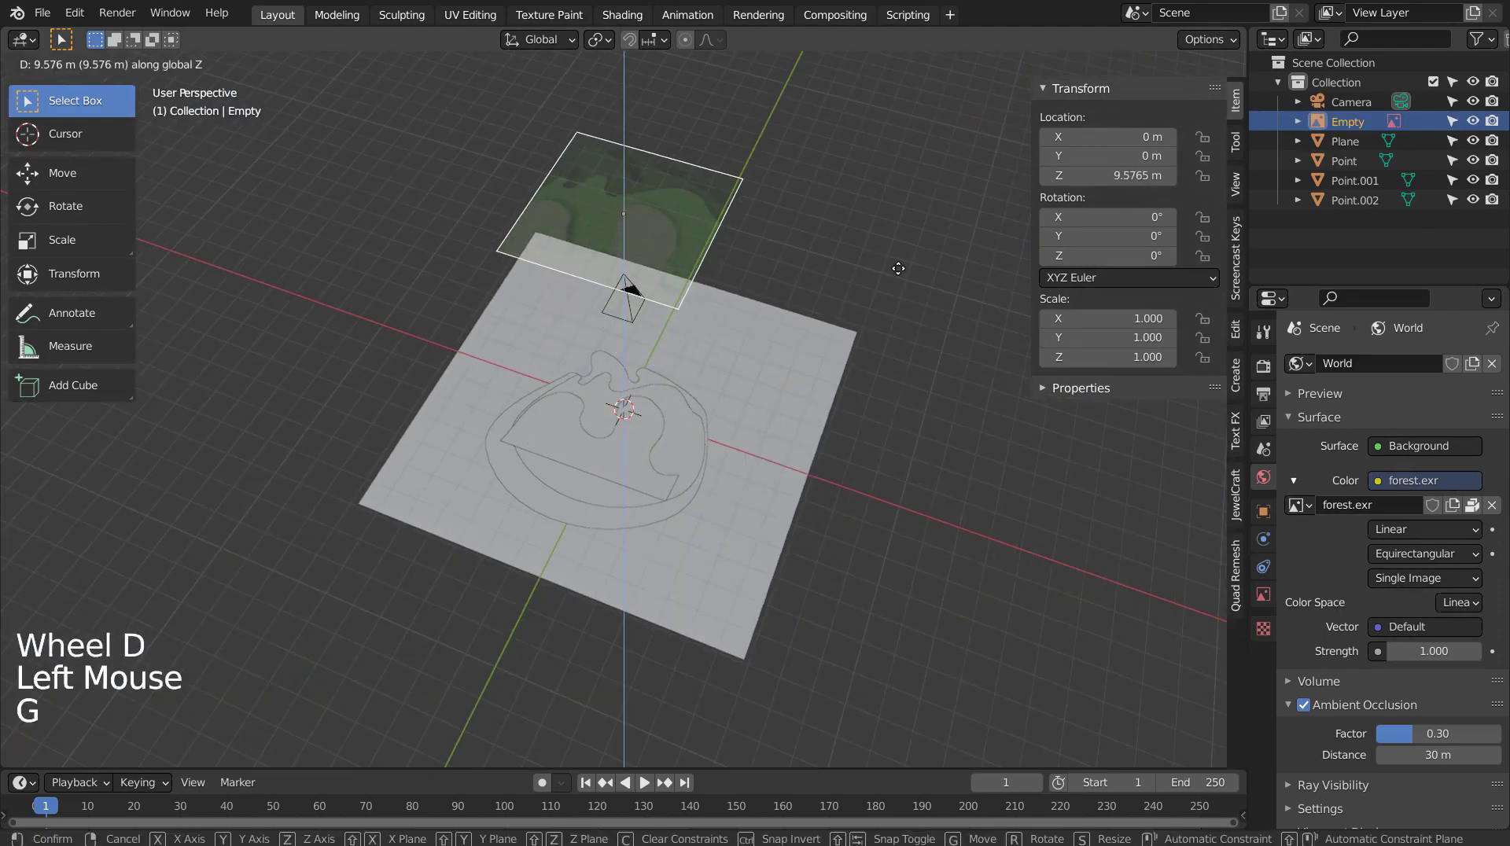
left_click(898, 267)
Move the reference image along X to 6.02 m beside the plane and set opacity to 1.0.
key("g")
key("x")
left_click(967, 314)
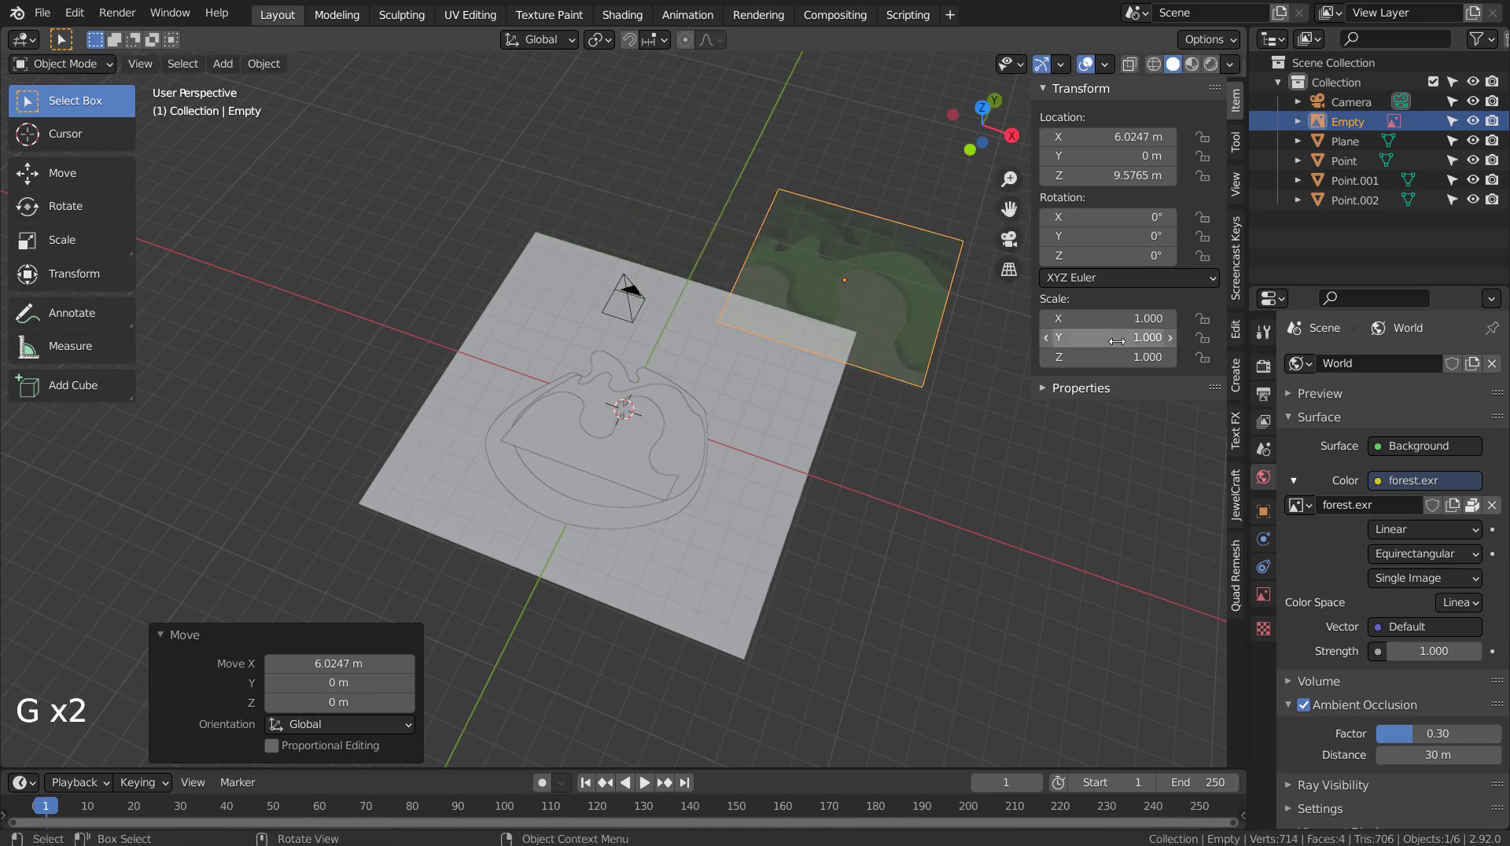
left_click(1263, 593)
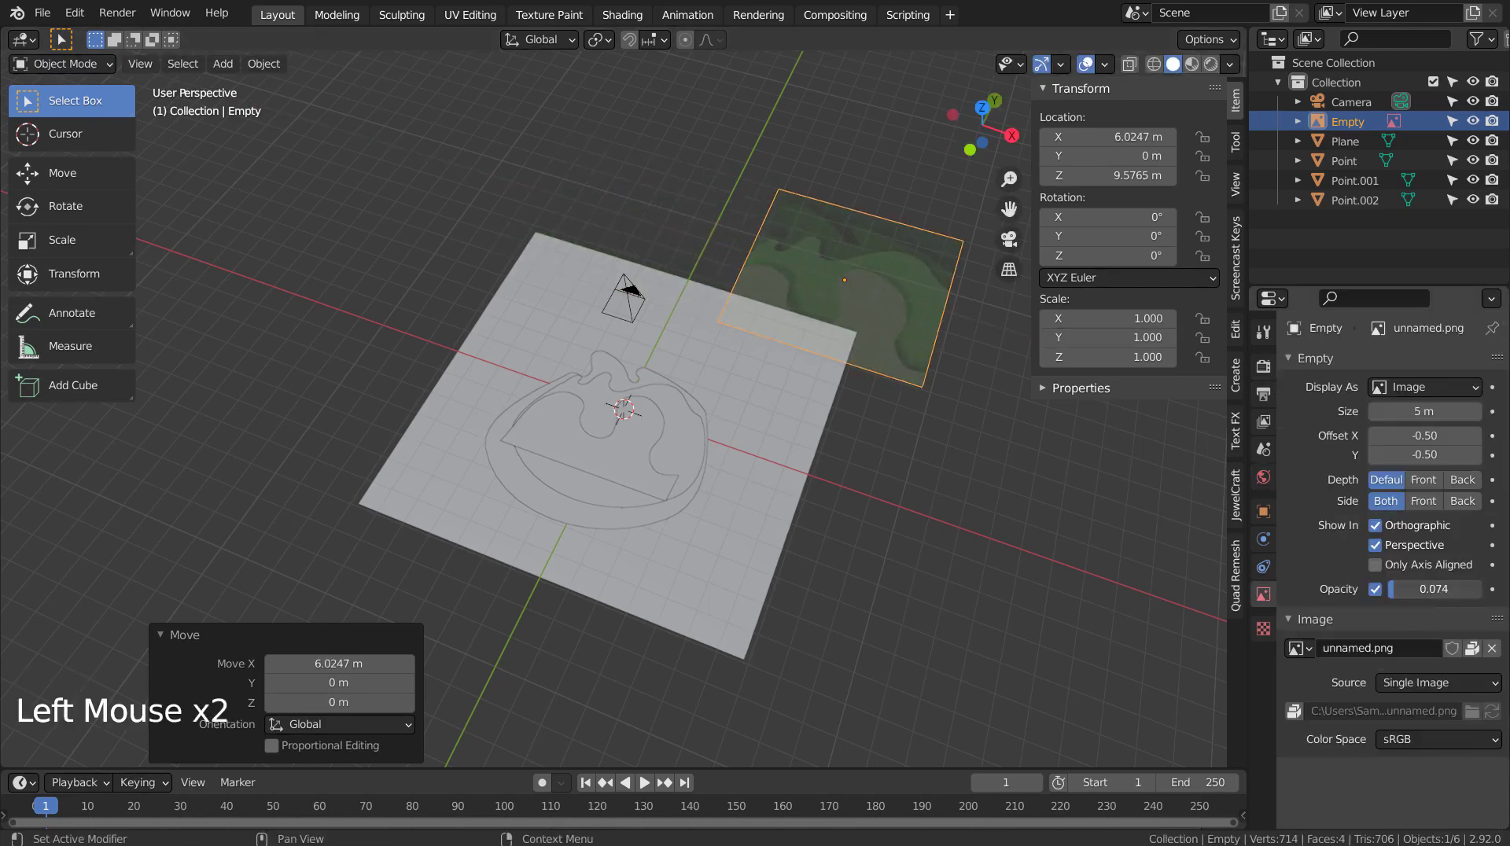
left_click_drag(1433, 589, 1482, 589)
middle_click_drag(1136, 506, 753, 473)
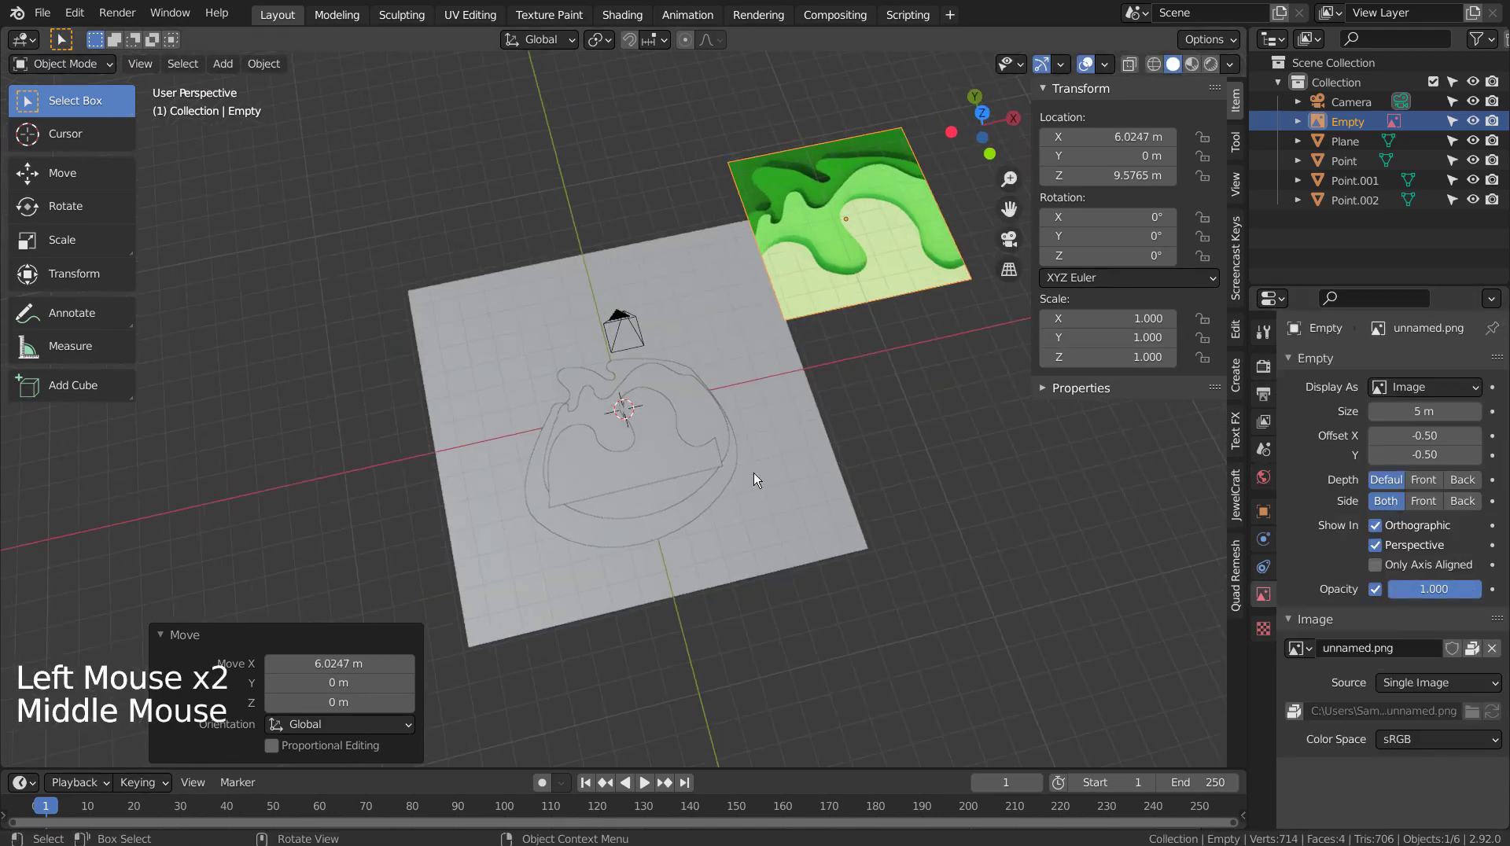
left_click(679, 455)
Give the light inner curve a new material coloured with light green sampled from the reference image.
left_click(1263, 676)
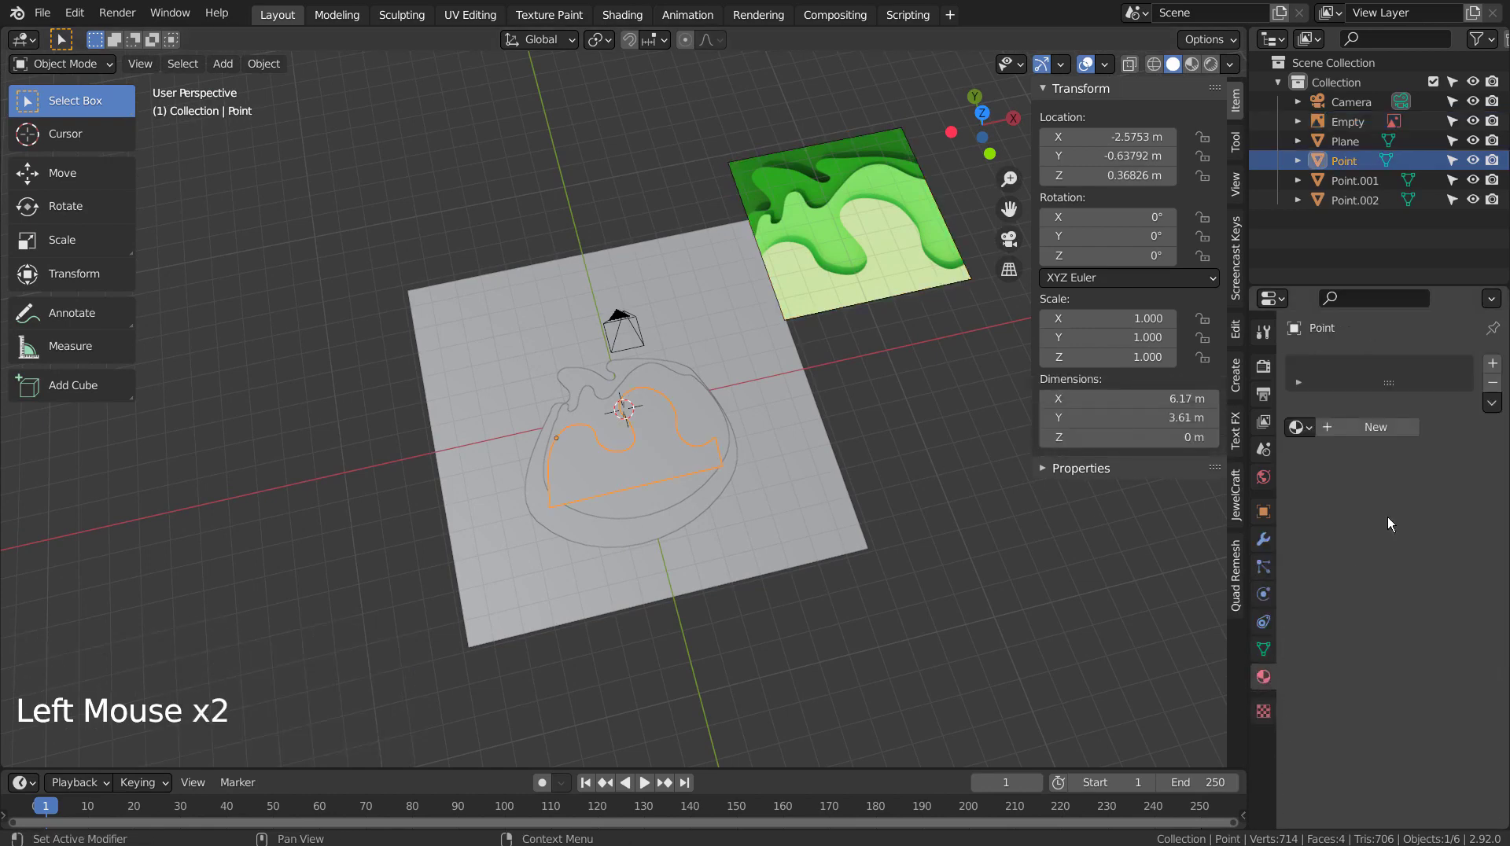
left_click(1387, 426)
left_click(1427, 595)
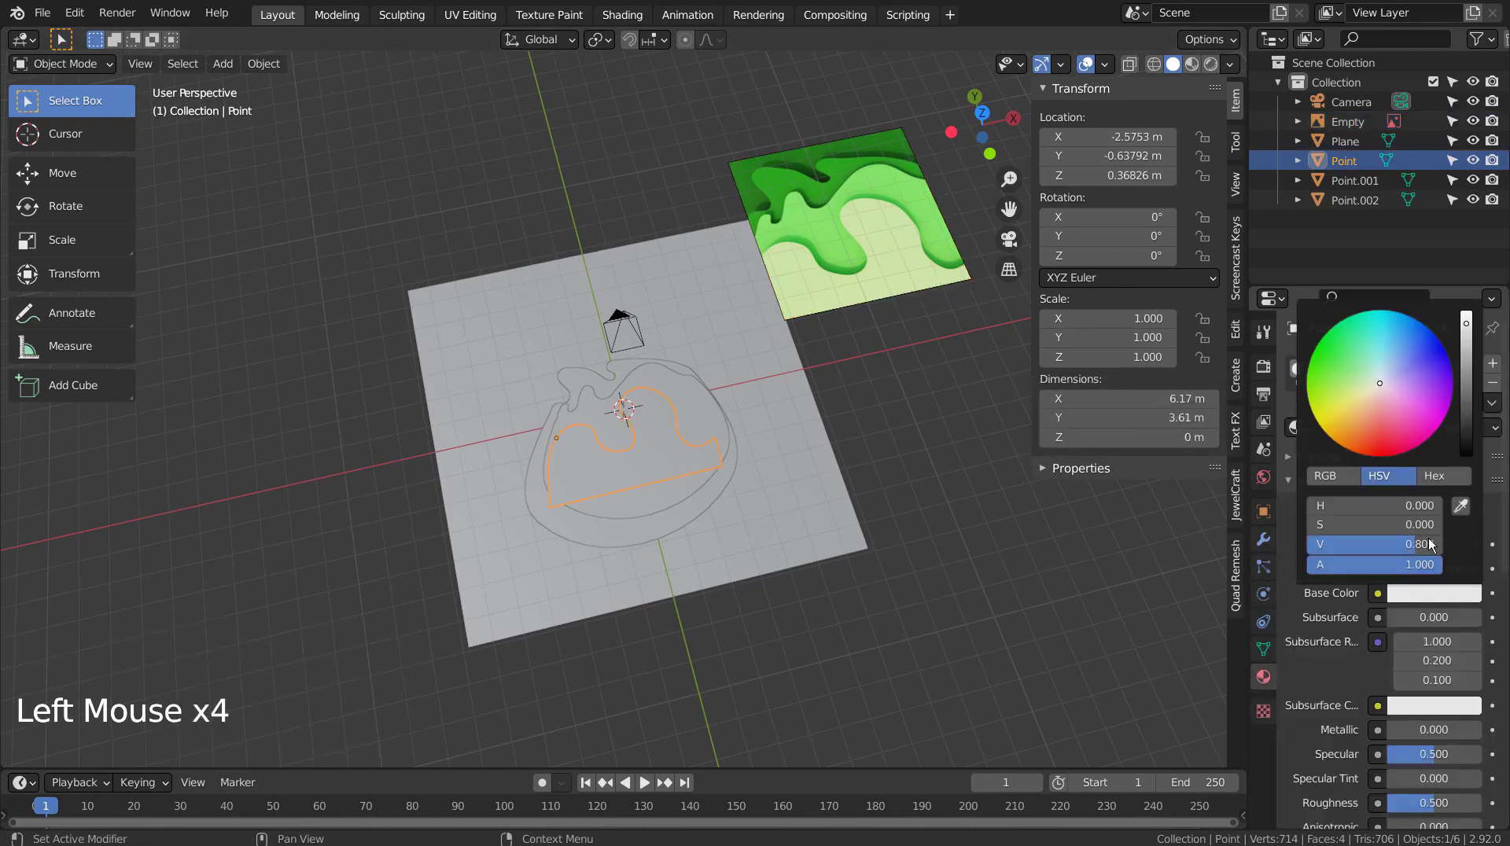
left_click(1460, 506)
left_click(872, 243)
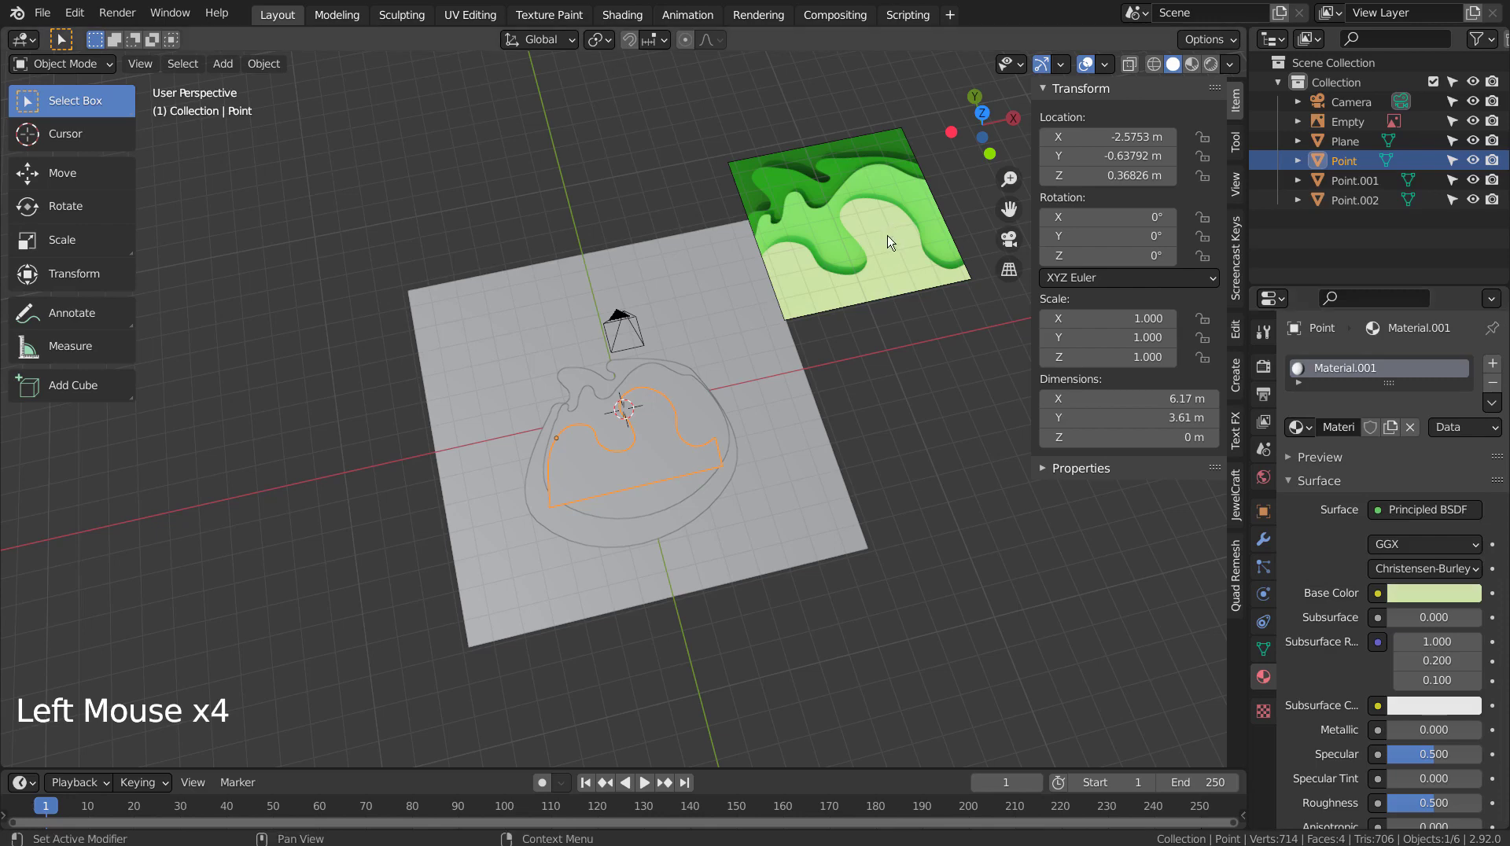
left_click(1192, 65)
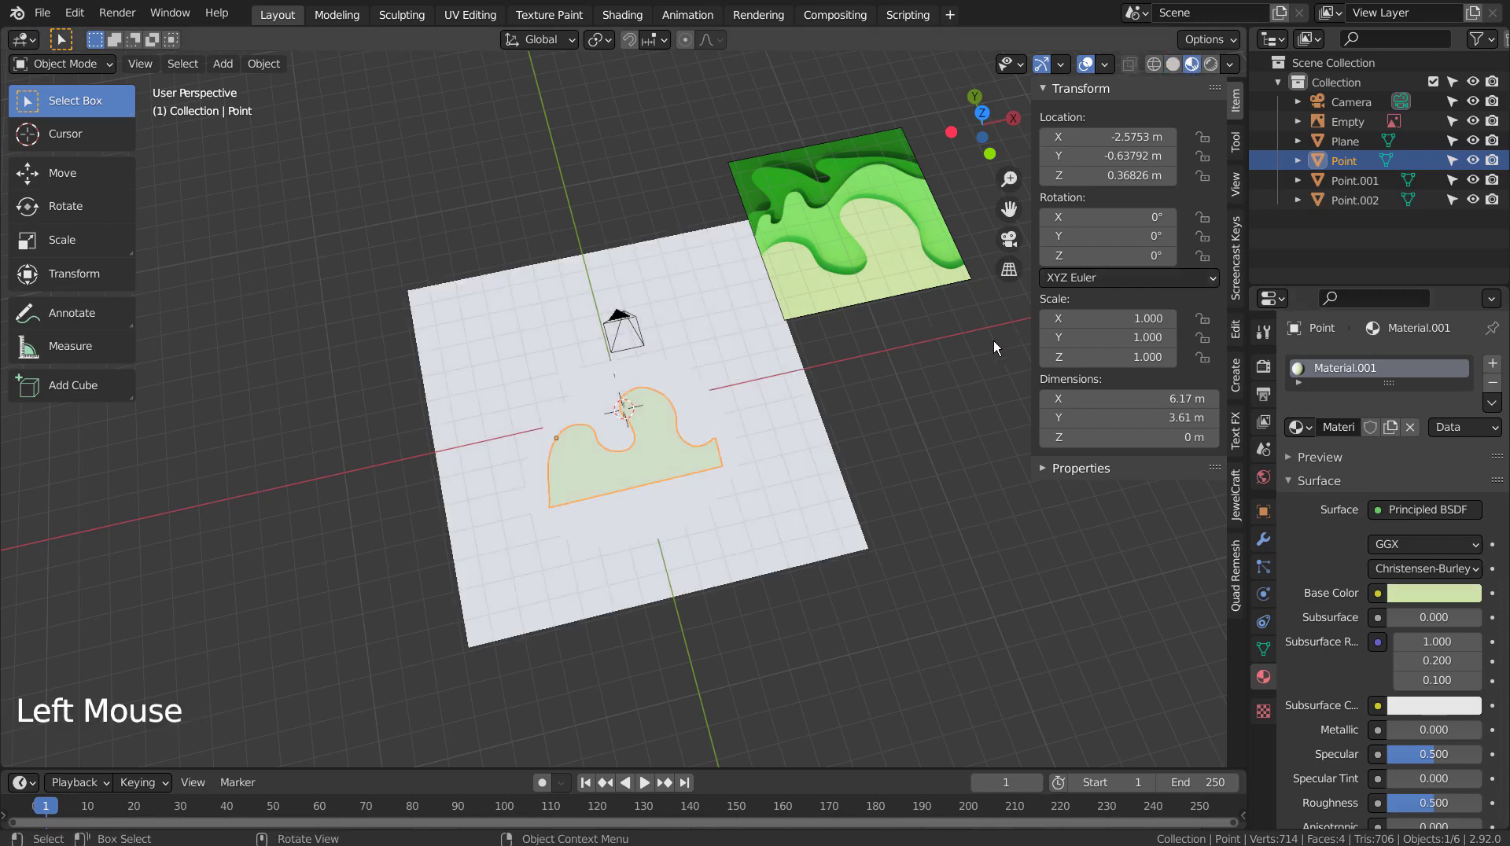
Give the middle curve a new material coloured with the reference image's middle green.
left_click(908, 379)
left_click(684, 431)
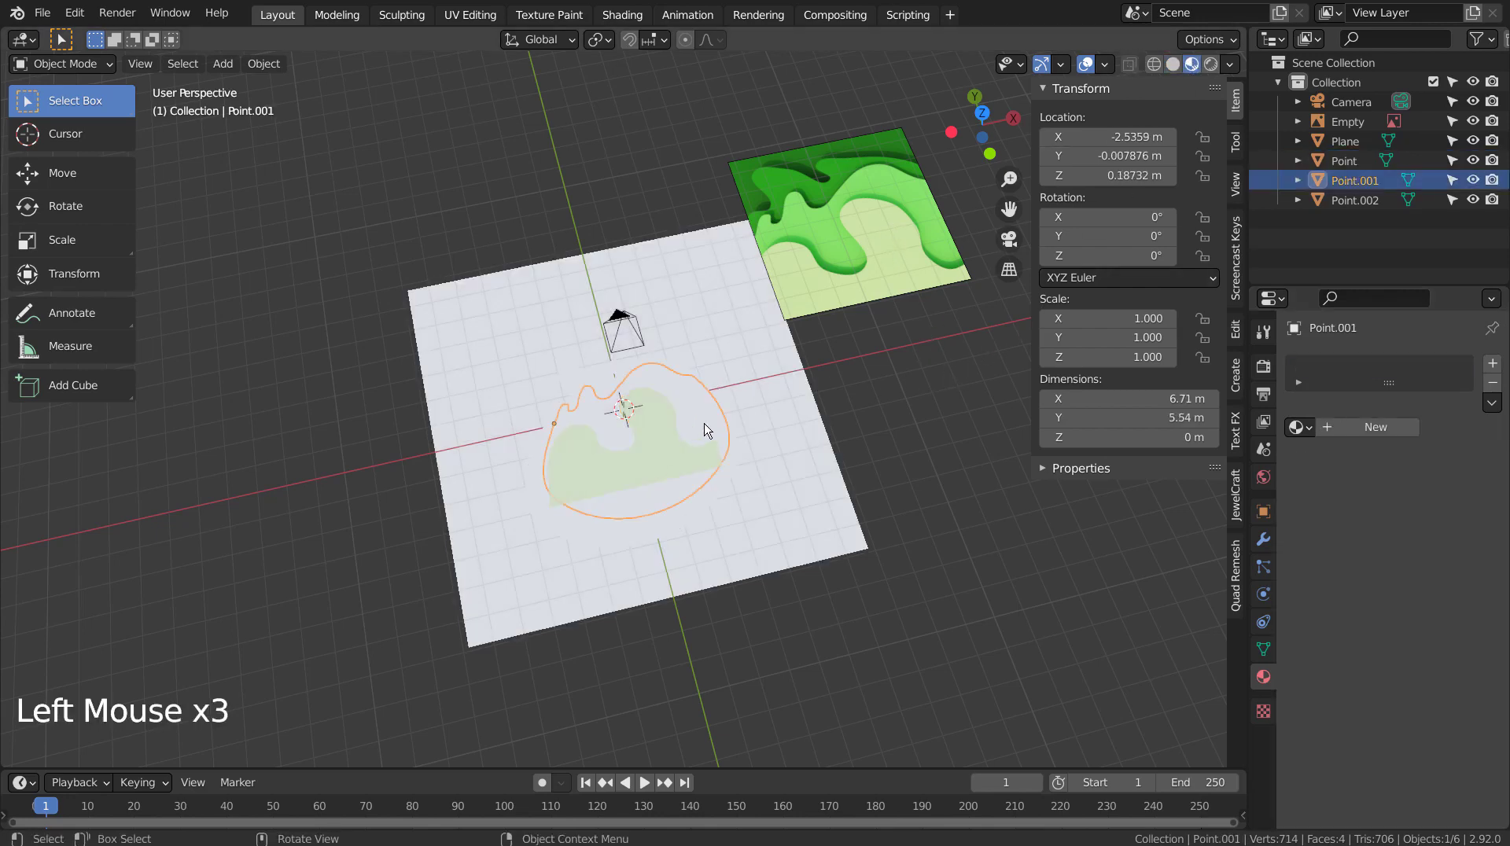
left_click(1379, 431)
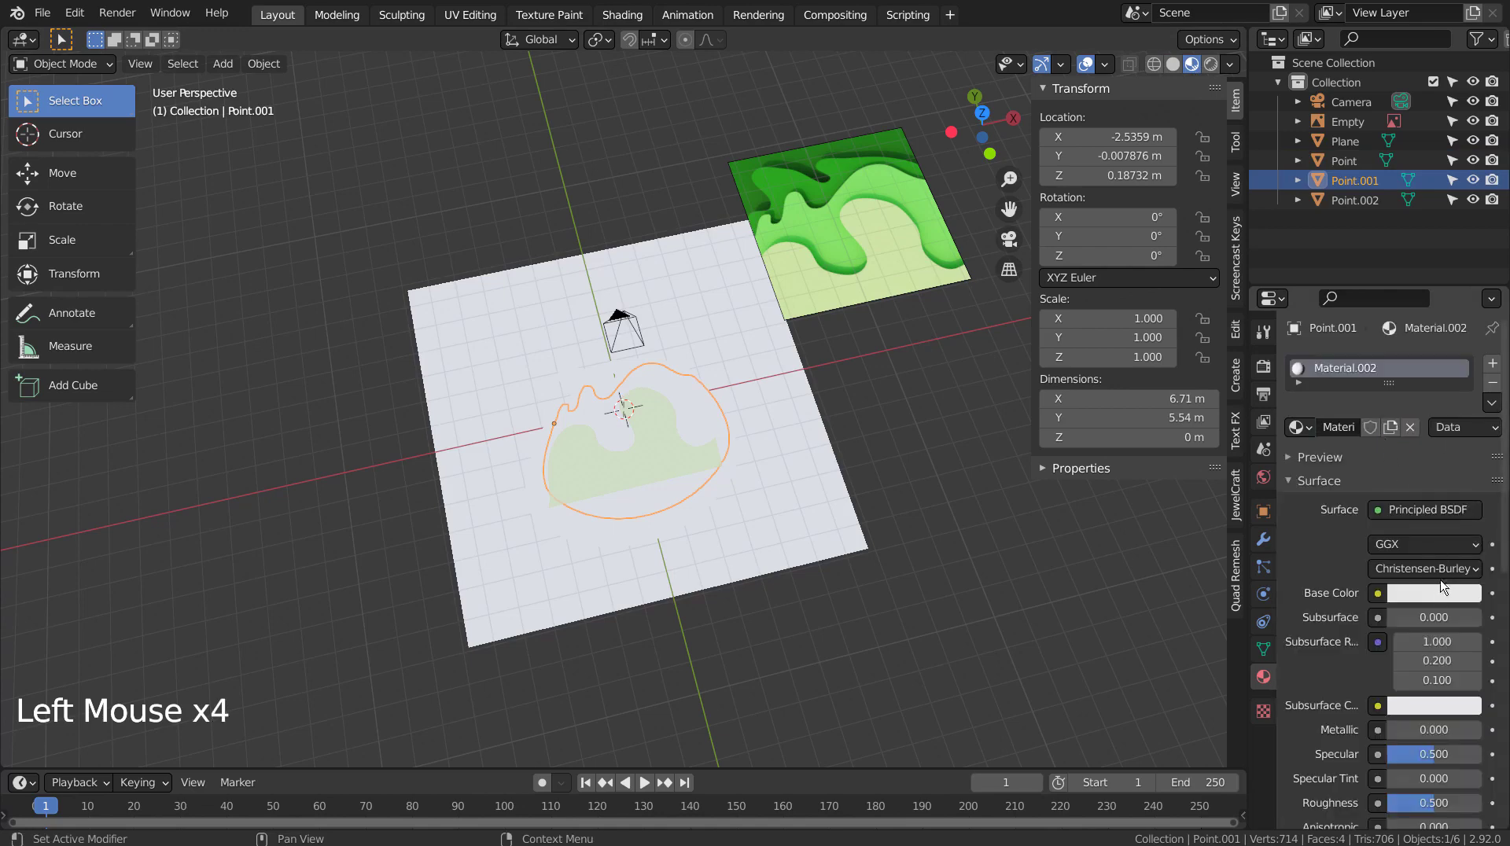
left_click(1444, 591)
left_click(1463, 506)
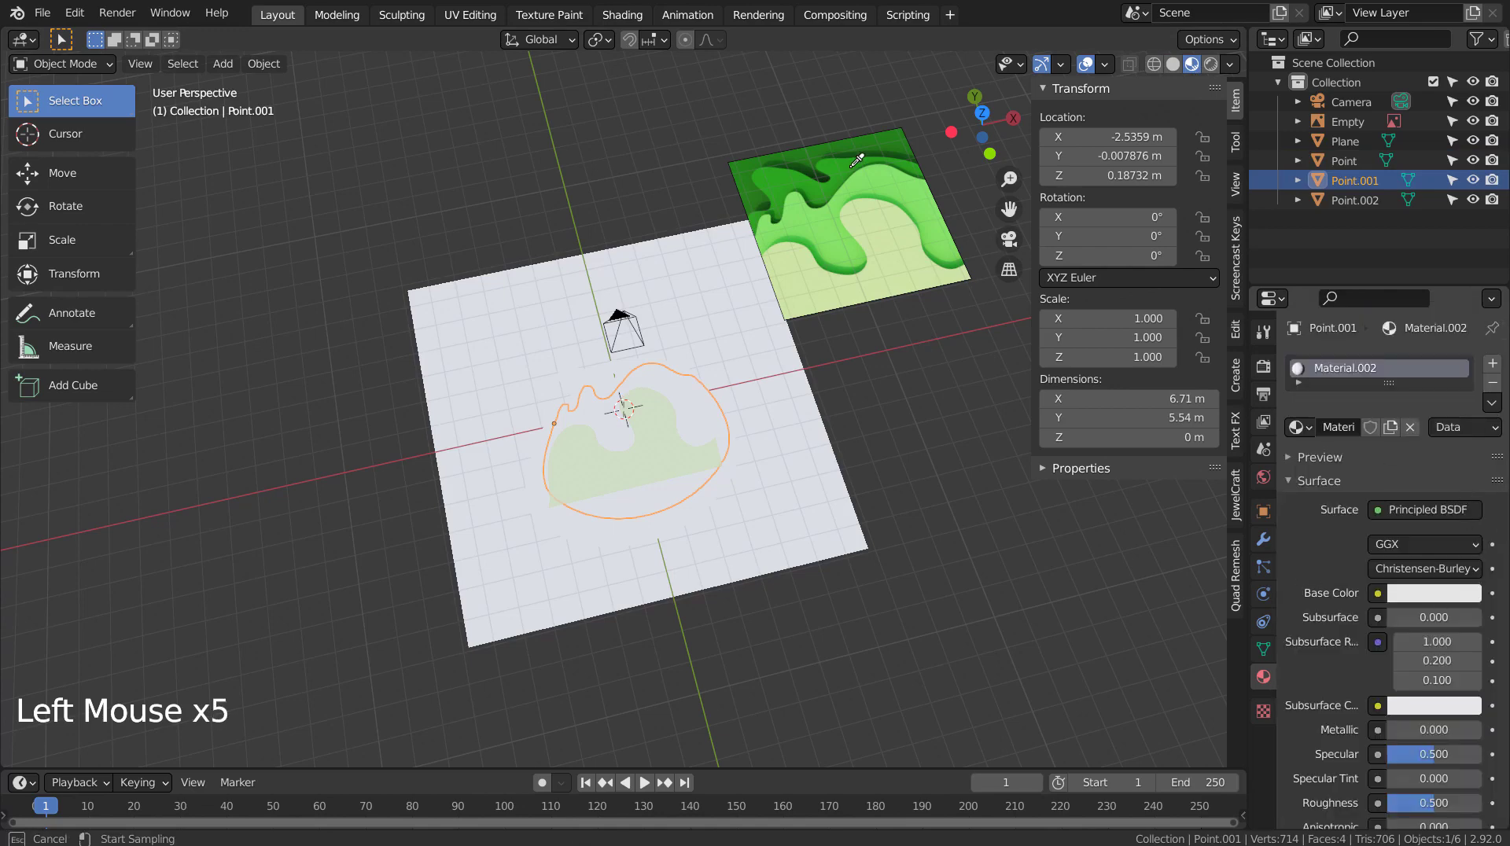
left_click(877, 177)
Give the outer curve a new material coloured with a darker green from the reference image.
left_click(680, 365)
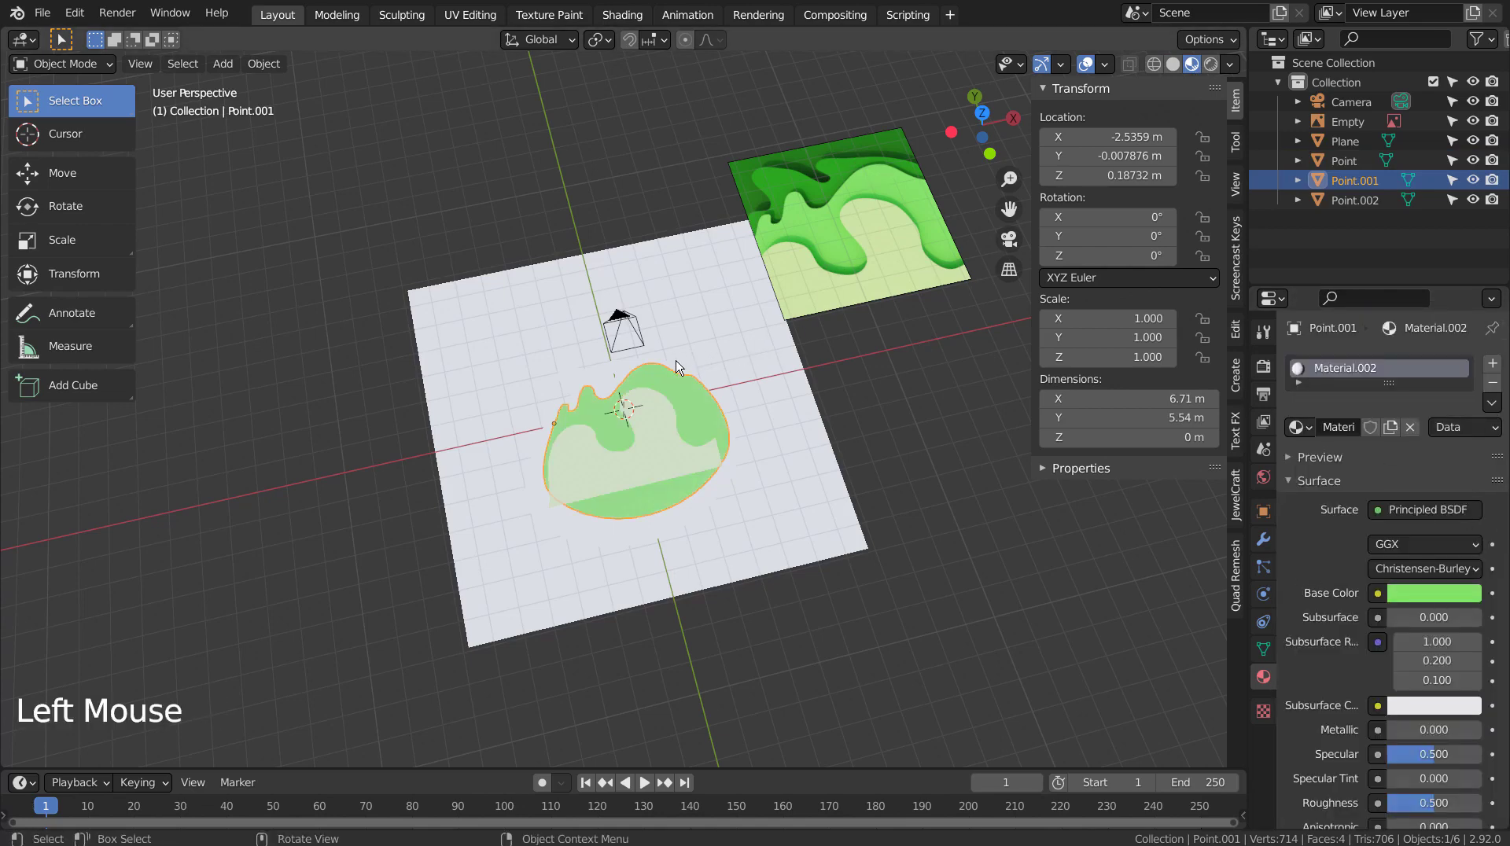
left_click(1368, 430)
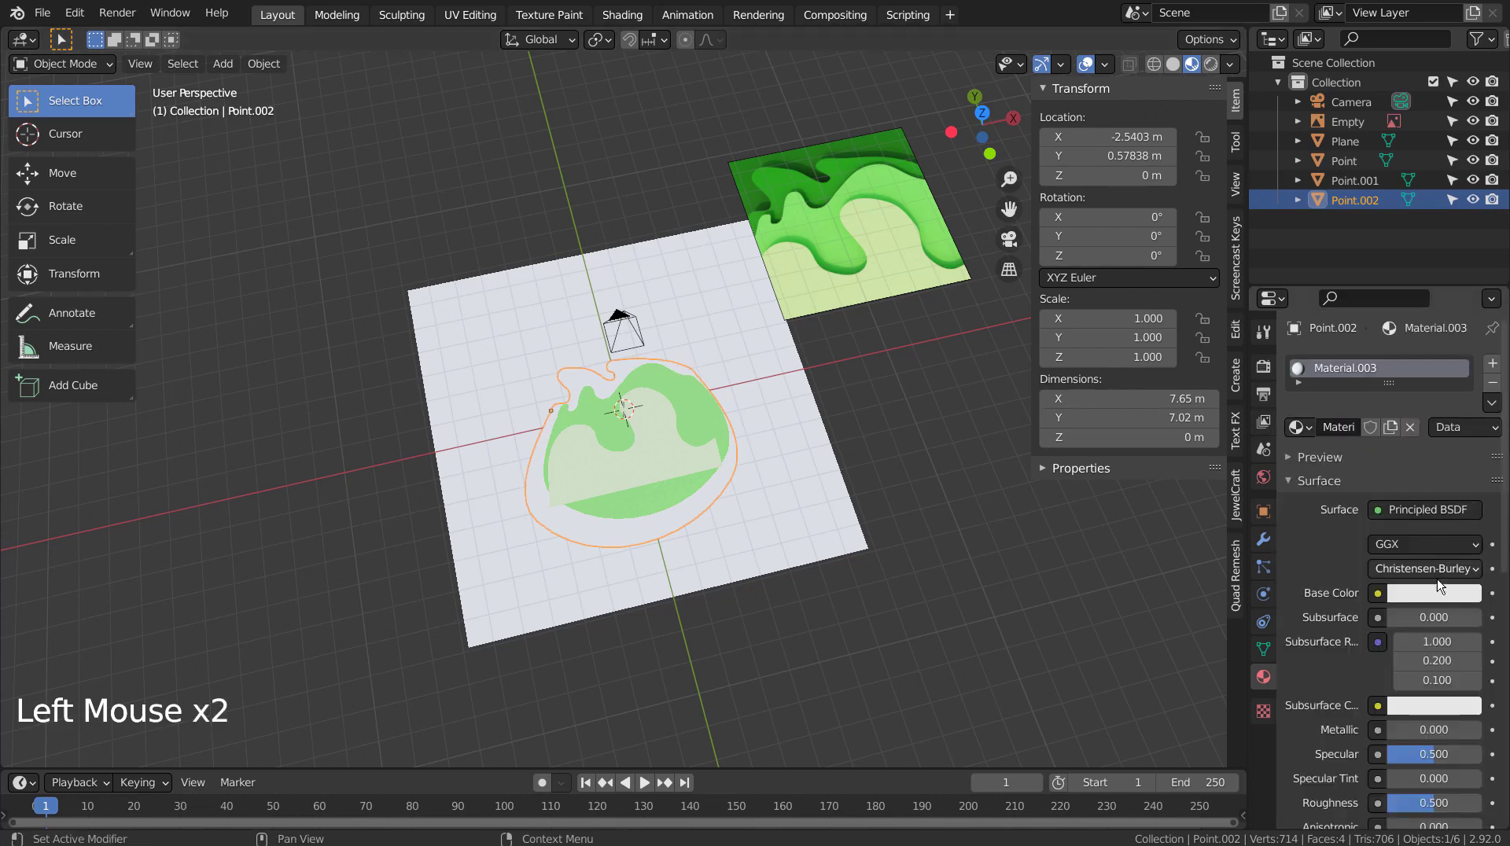
left_click(1439, 592)
left_click(1460, 507)
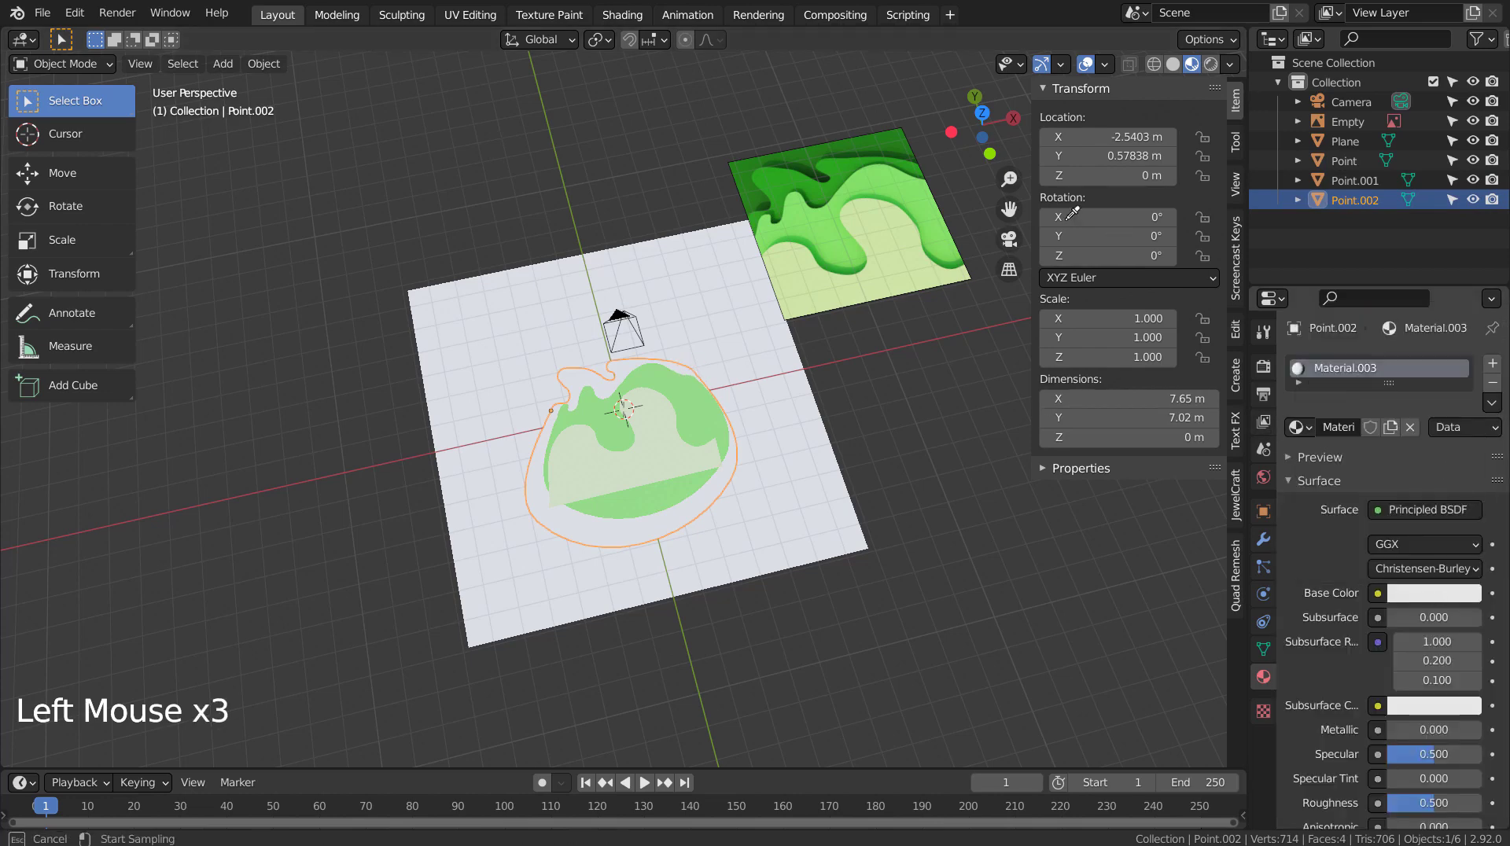
left_click(810, 171)
Give the ground plane a new material coloured with deep green from the reference image.
left_click(910, 384)
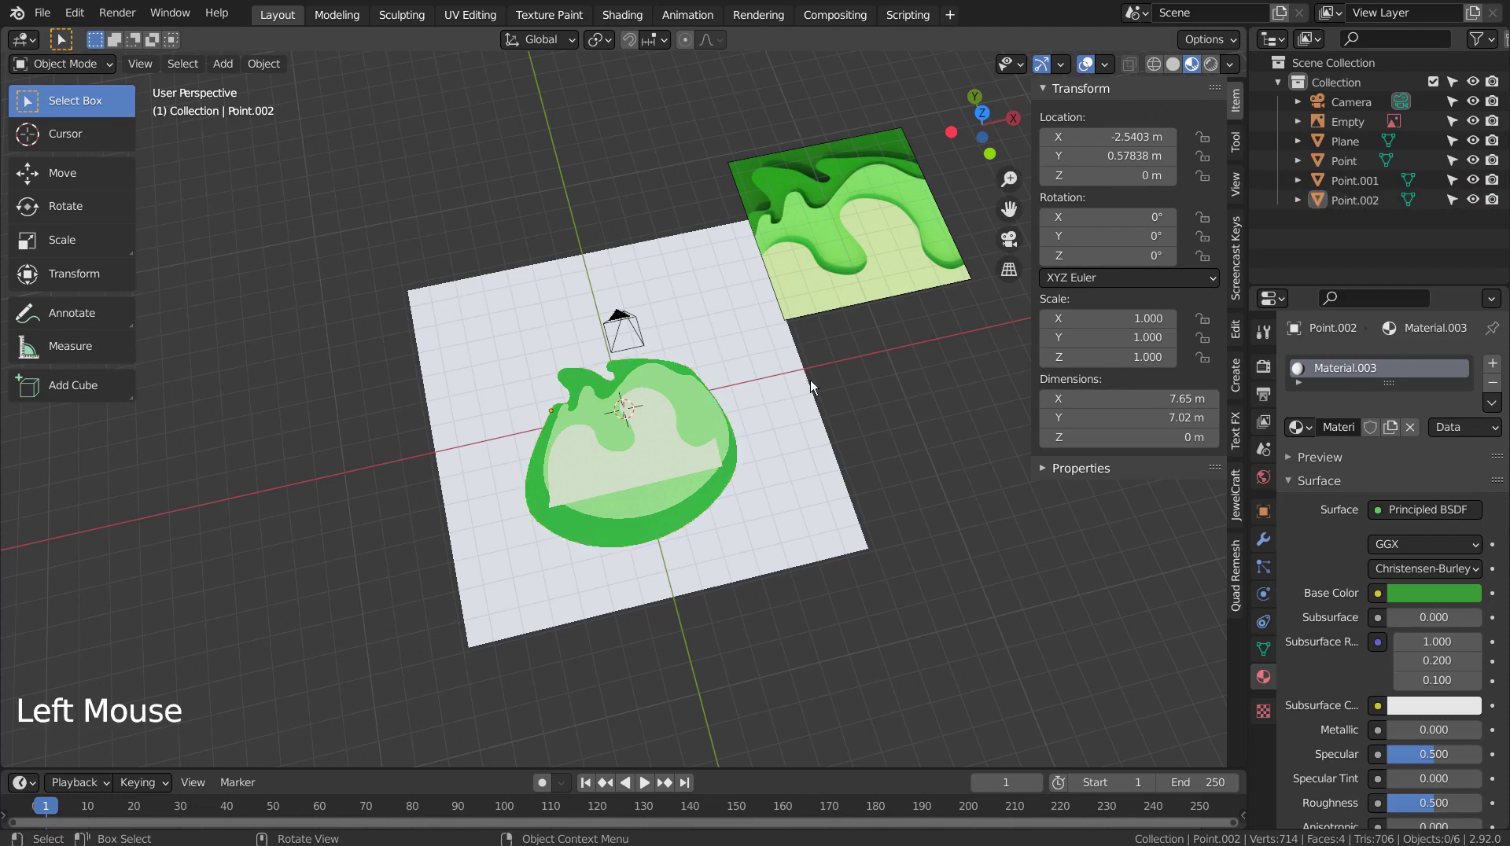
left_click(808, 381)
left_click(1374, 431)
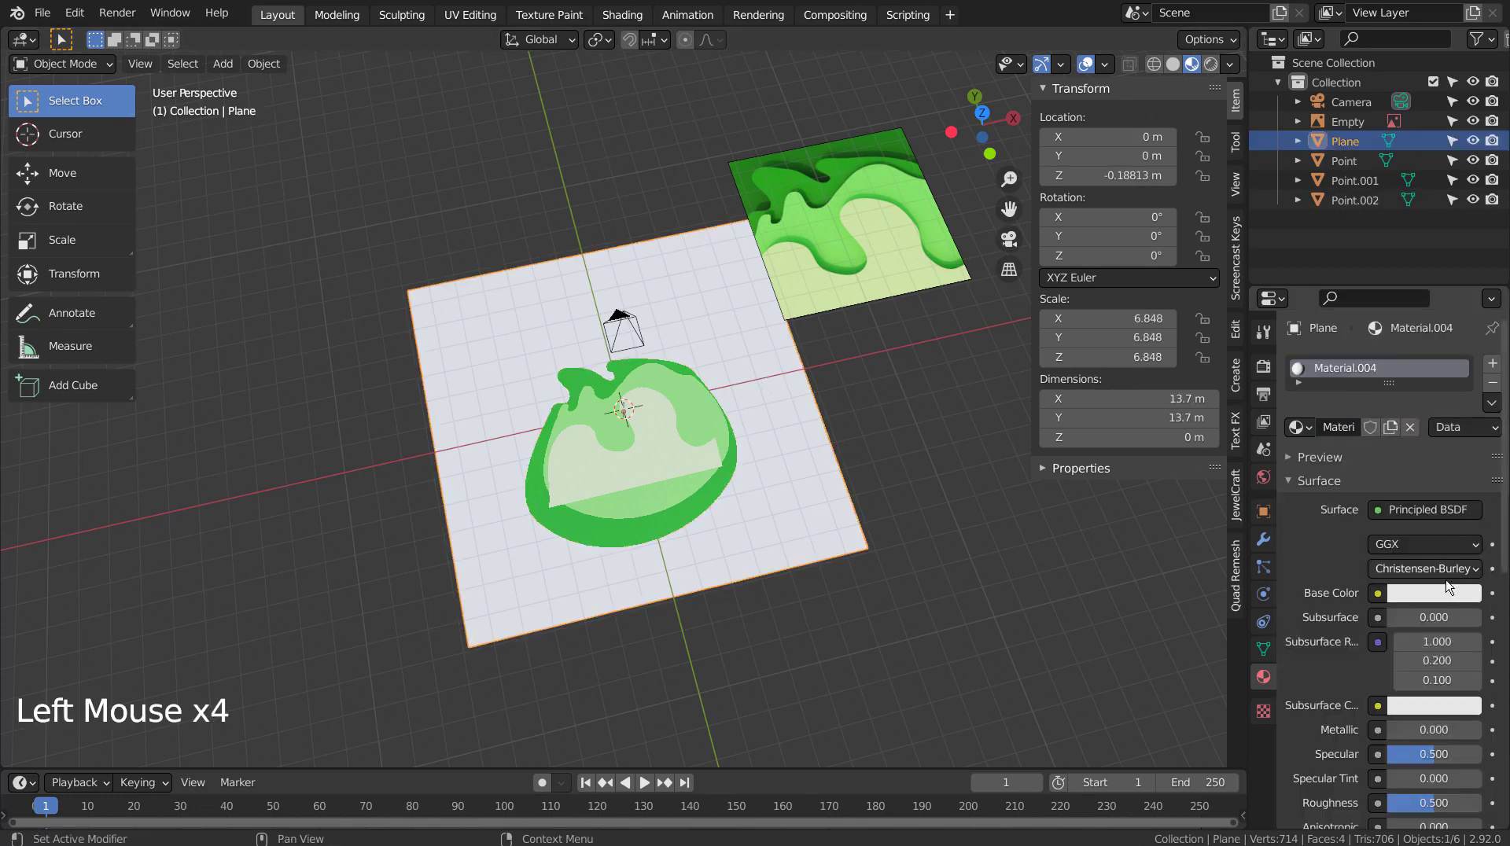
left_click(1439, 595)
left_click(1460, 506)
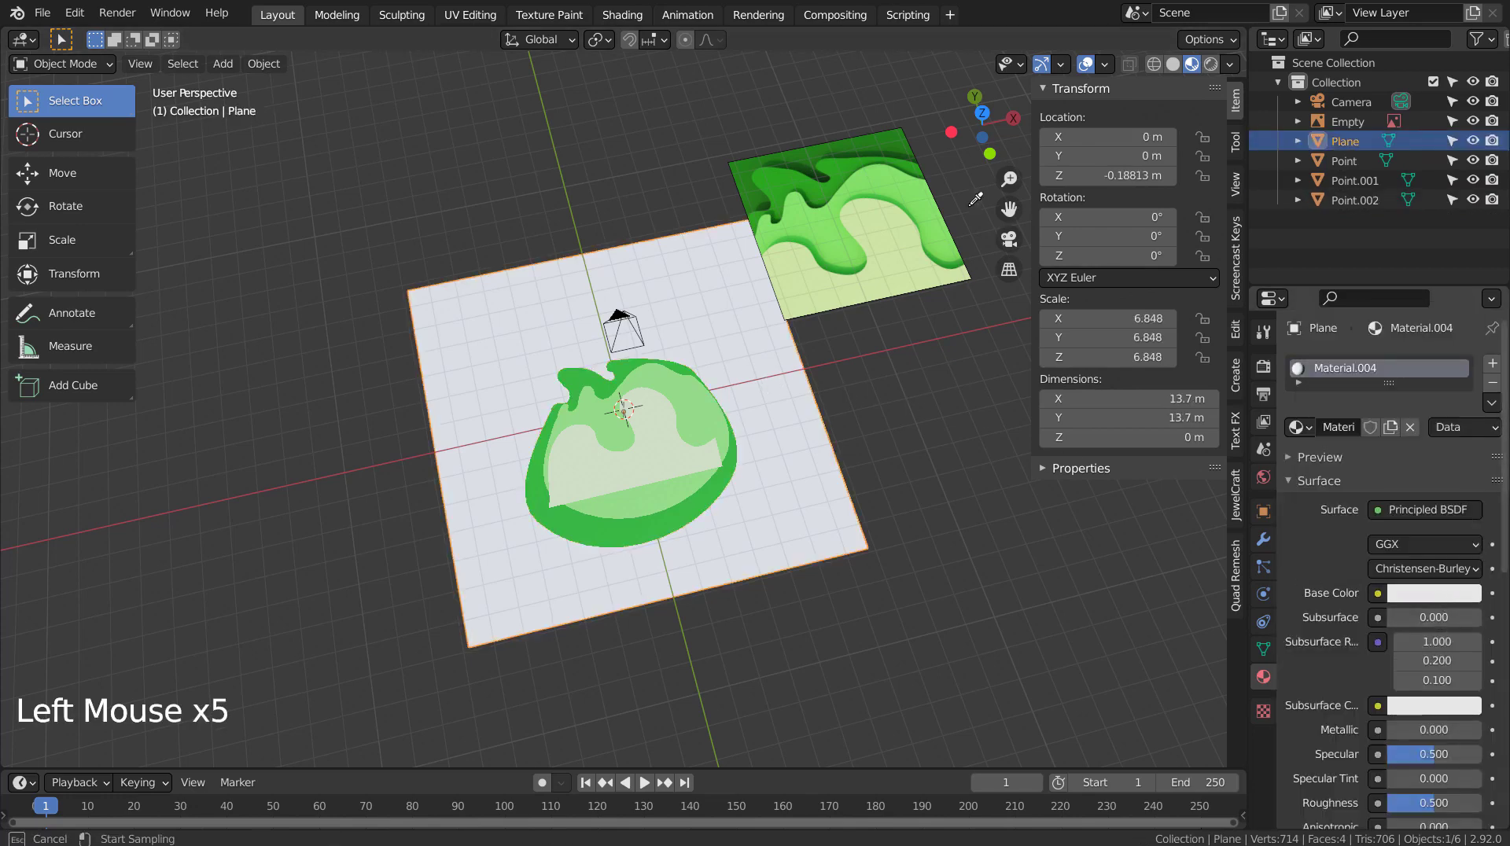
left_click(798, 146)
left_click(870, 393)
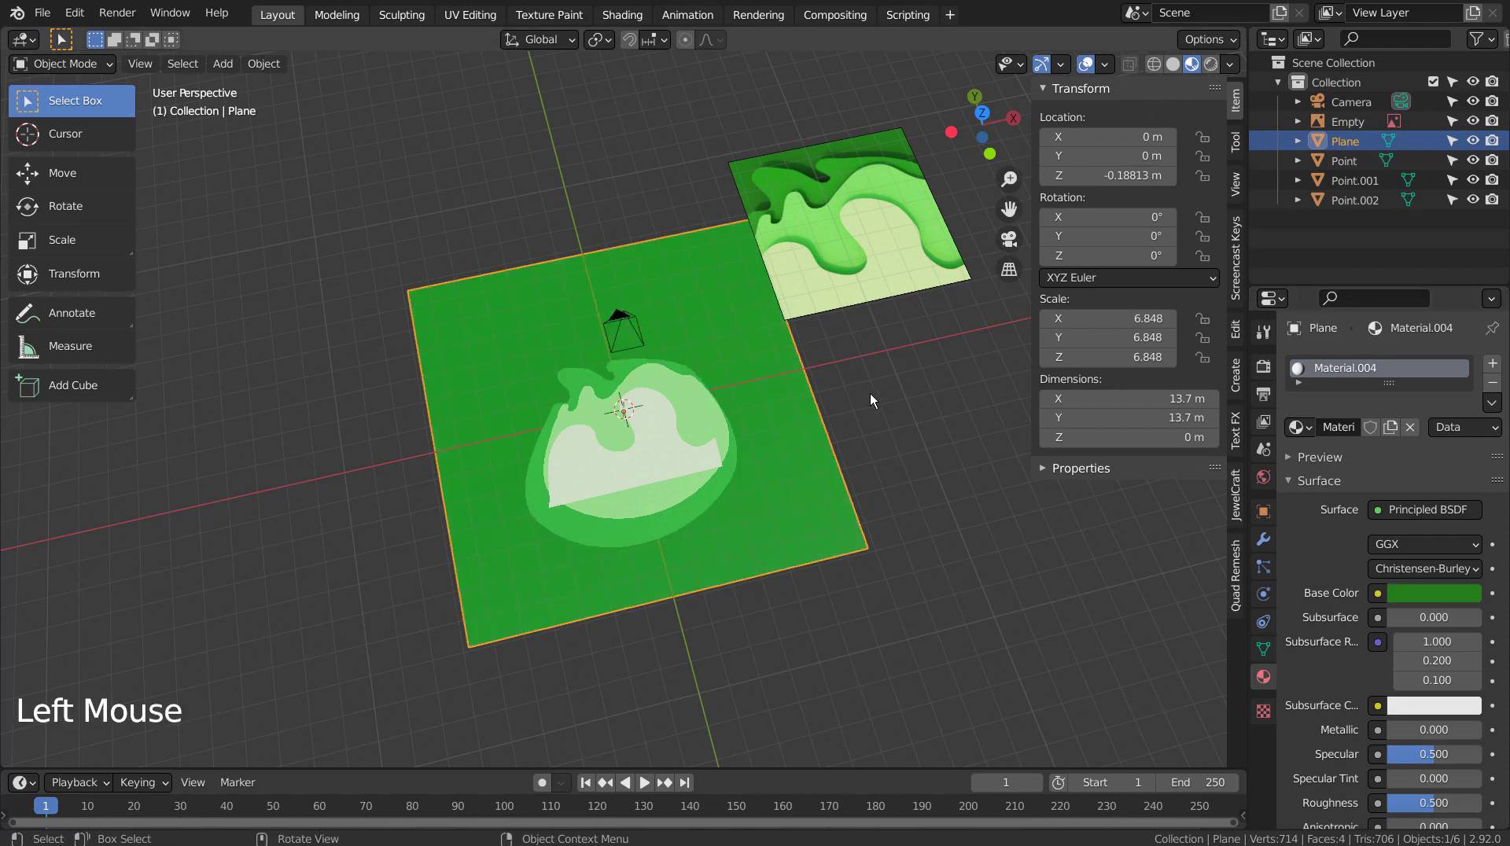
Re-tint the light inner shape to a pale green from the reference, then view through the camera.
key("KP_1")
key("KP_7")
scroll(876, 385, "up", 8)
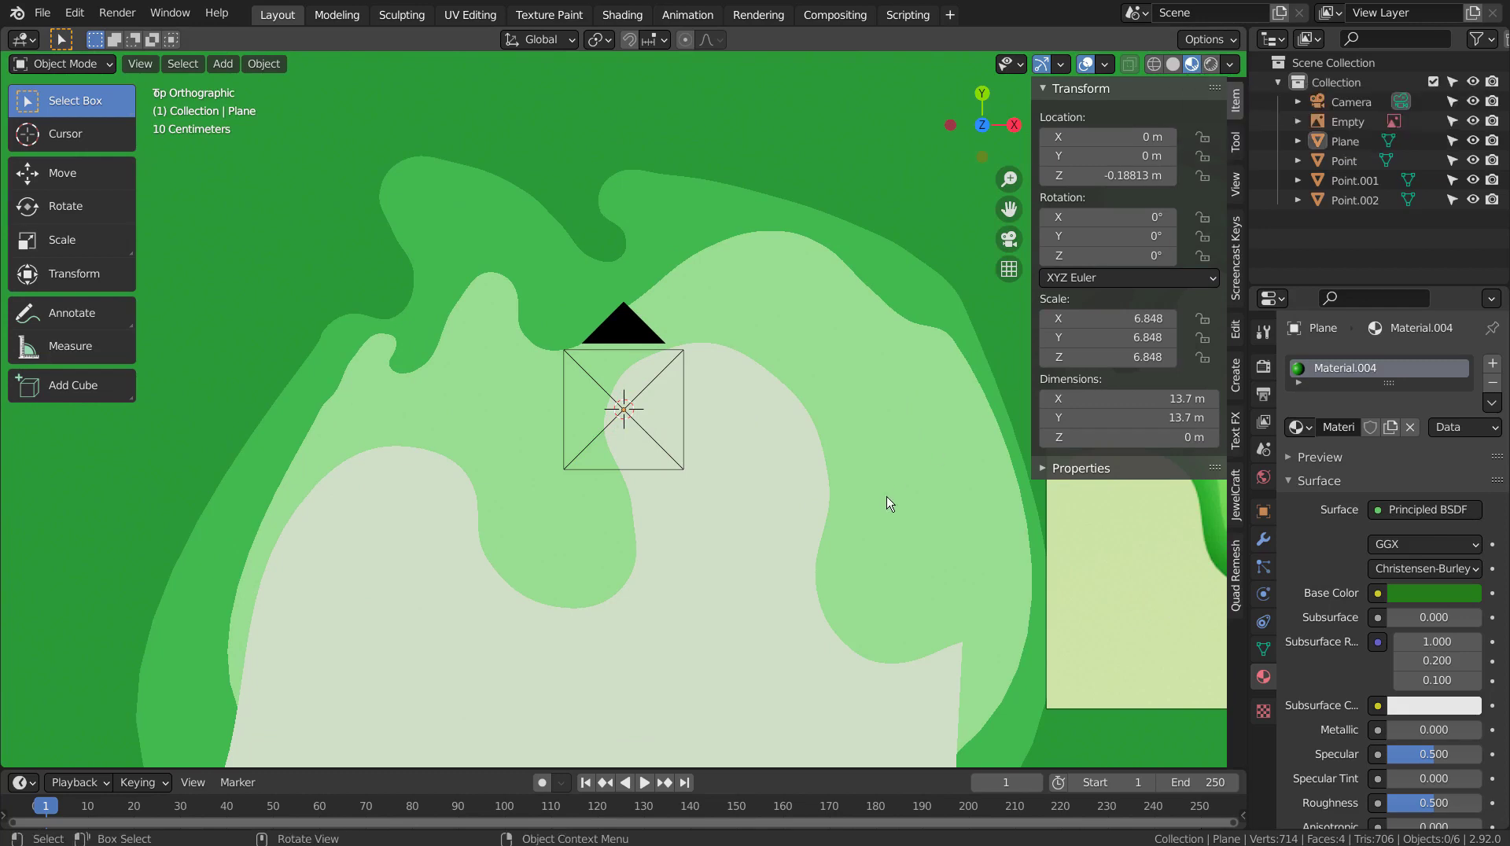
scroll(889, 499, "down", 2)
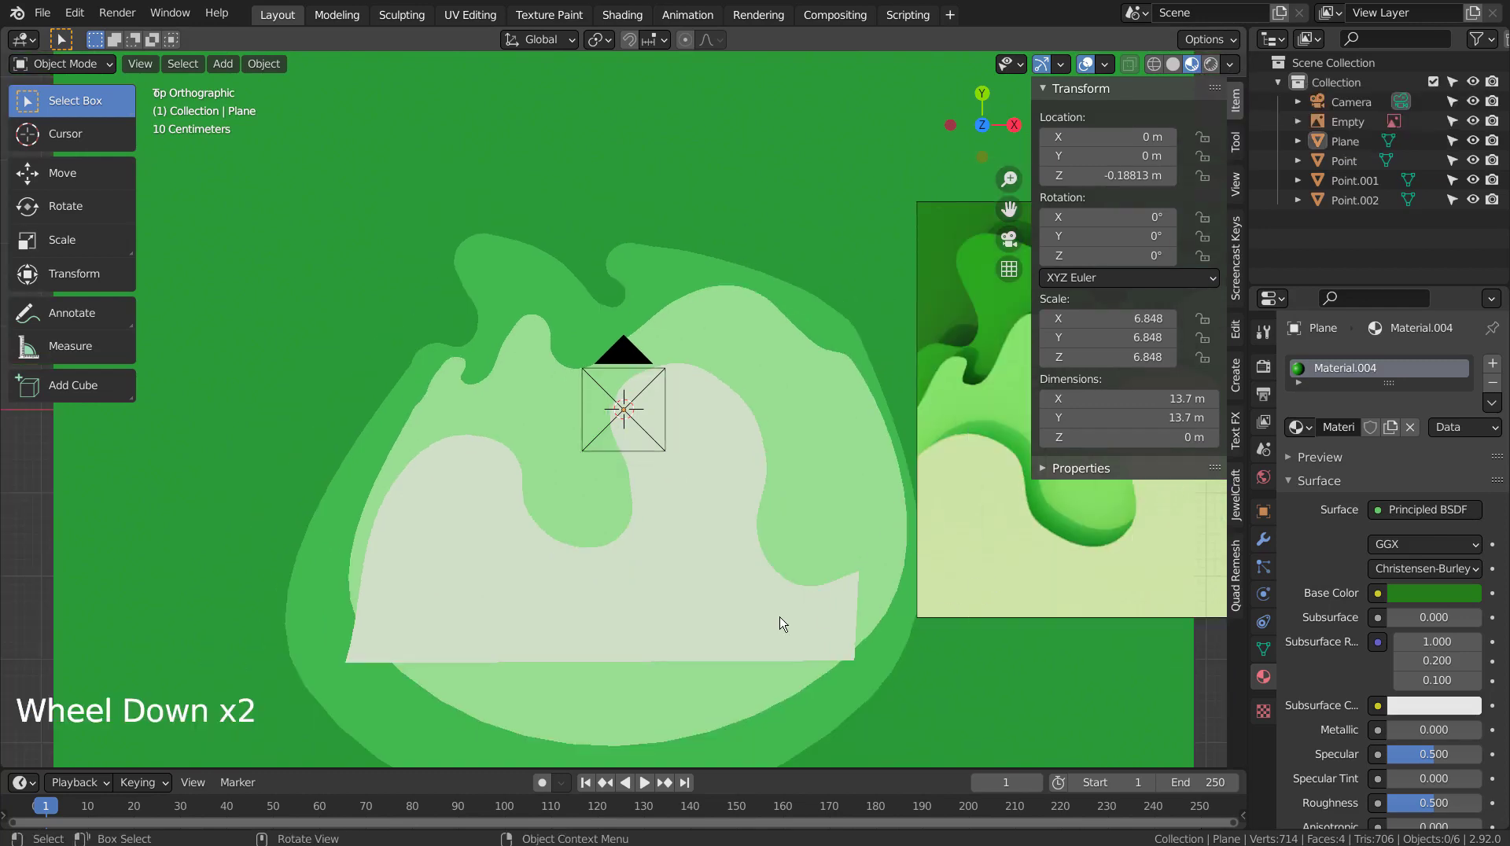
left_click(721, 610)
left_click(1445, 597)
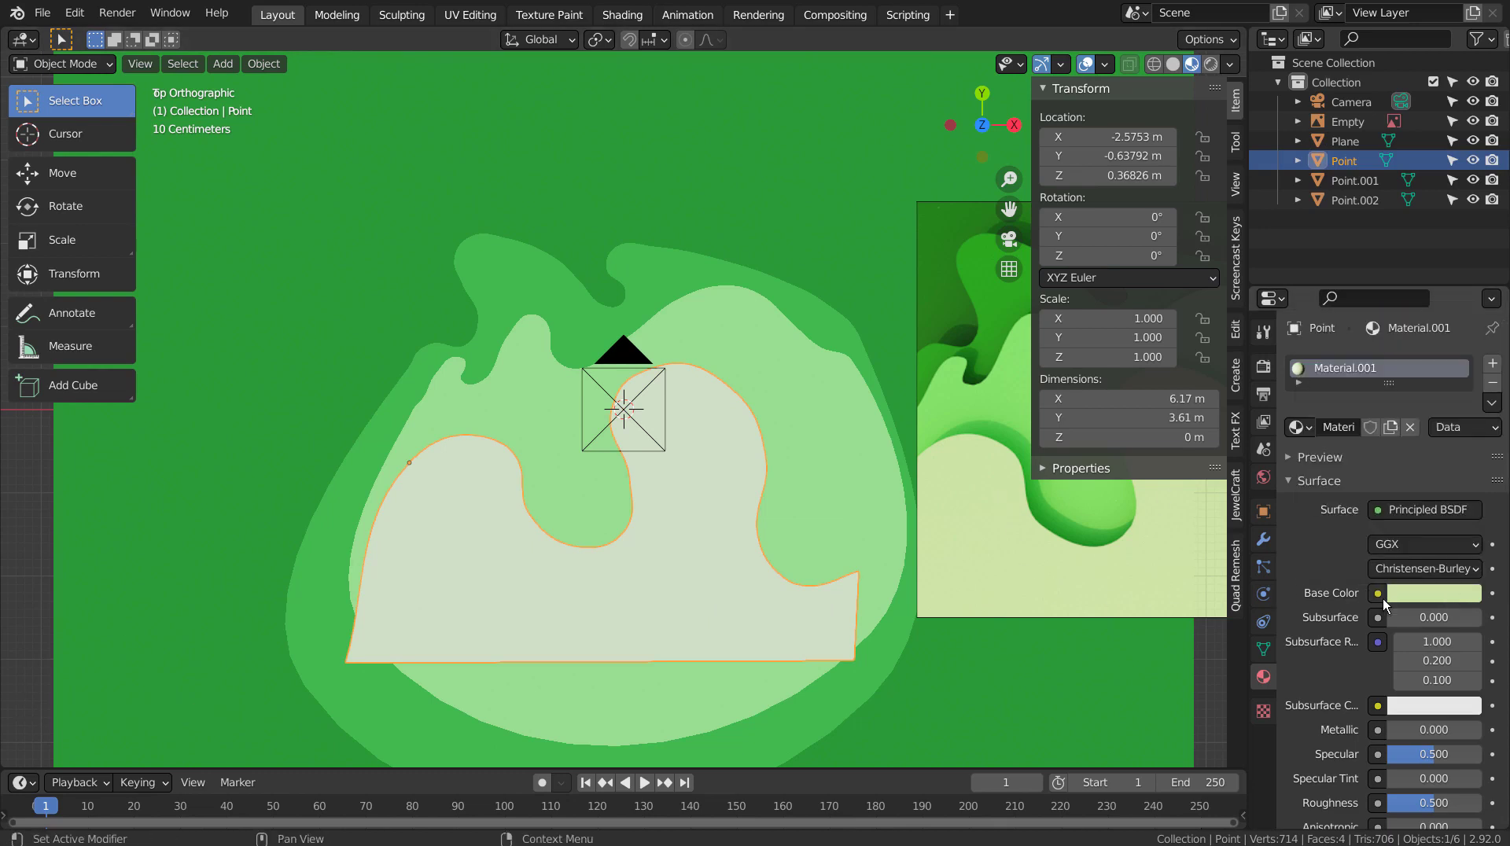
left_click(1408, 598)
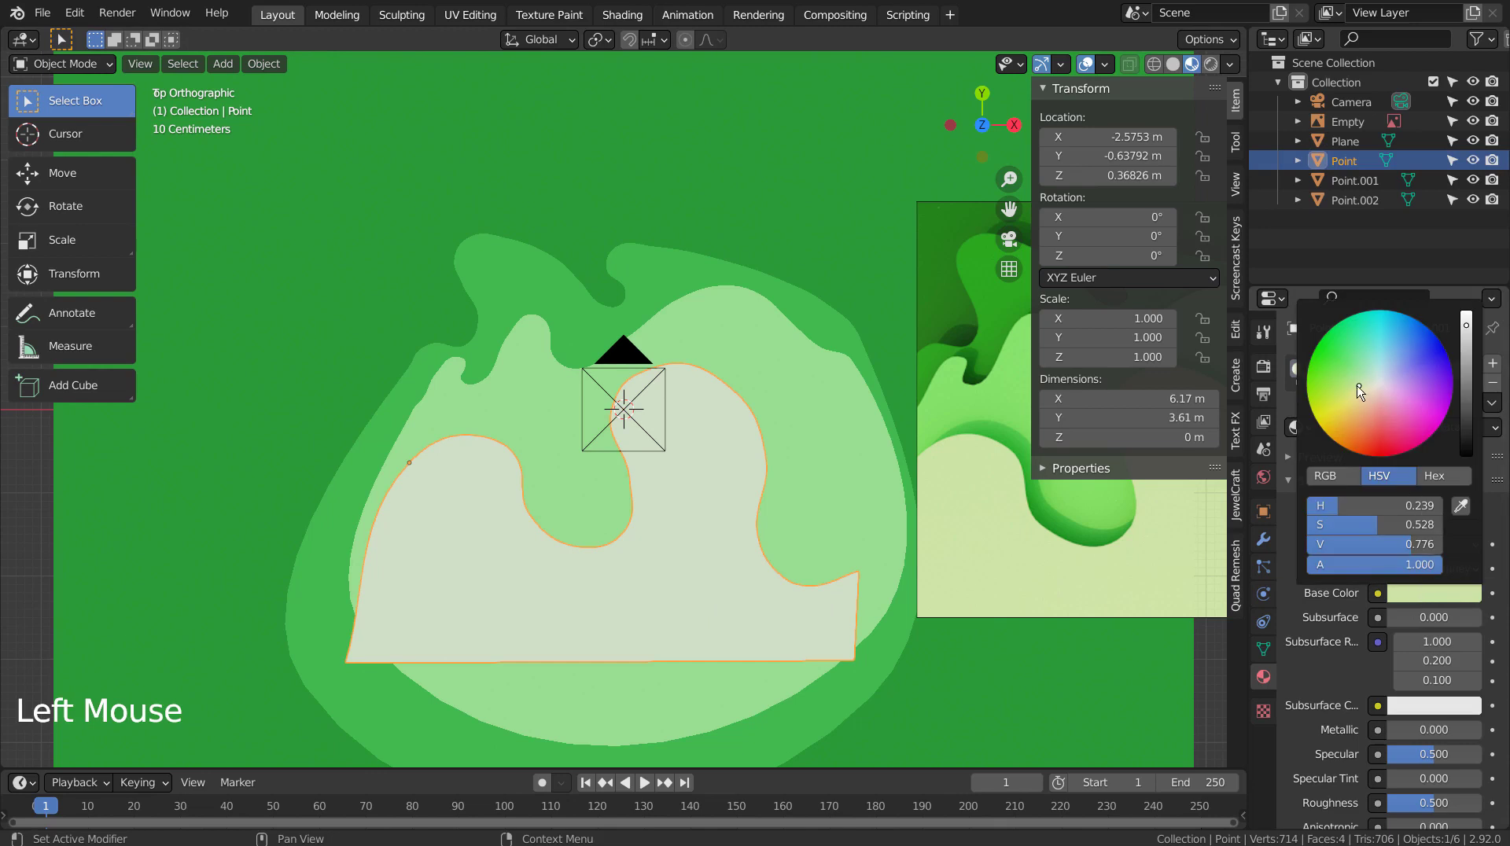
left_click_drag(1358, 379, 1347, 381)
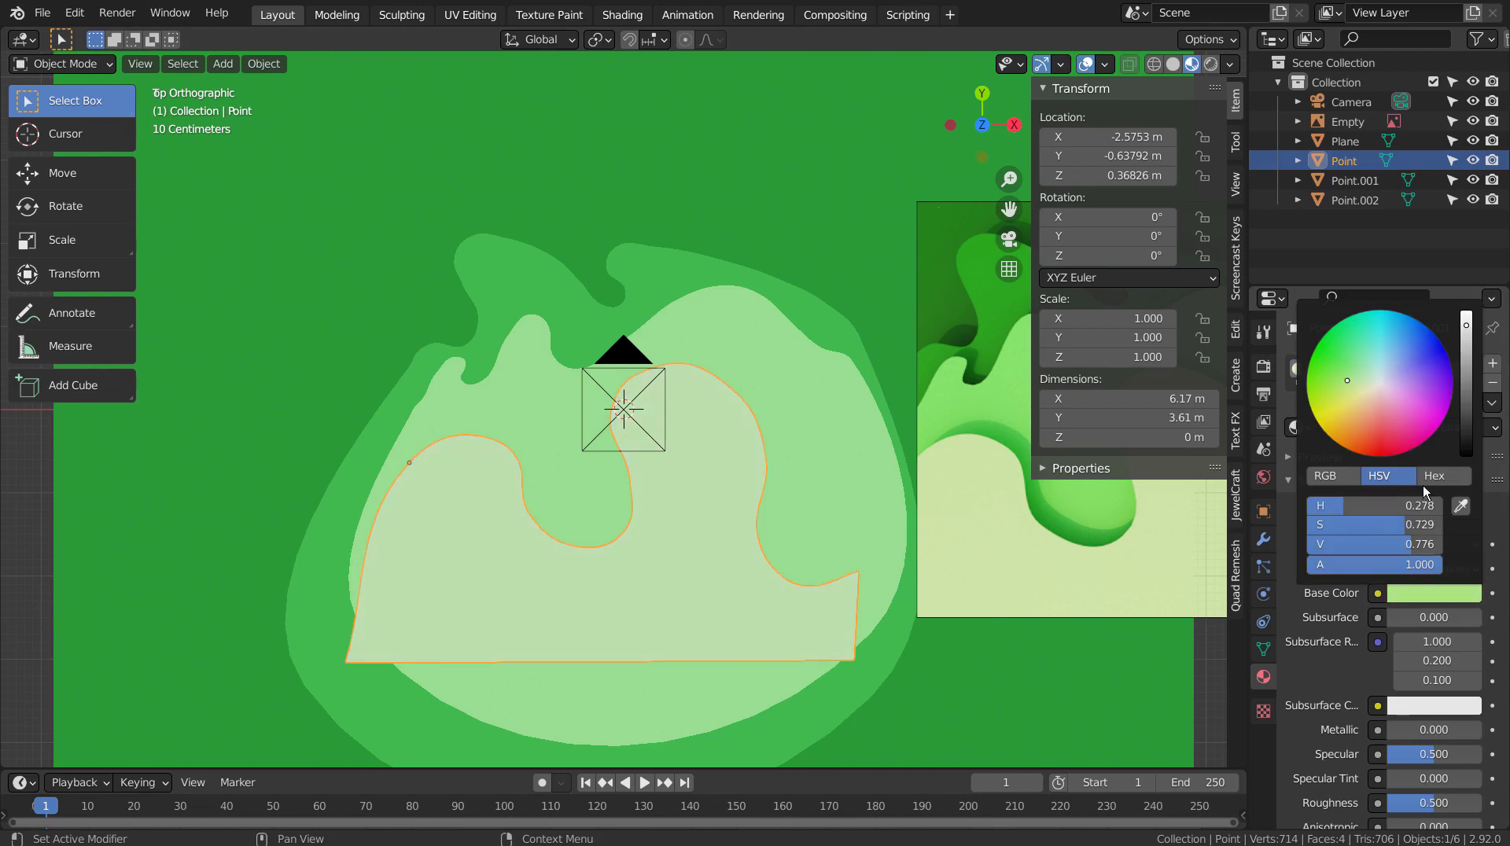
left_click(1460, 506)
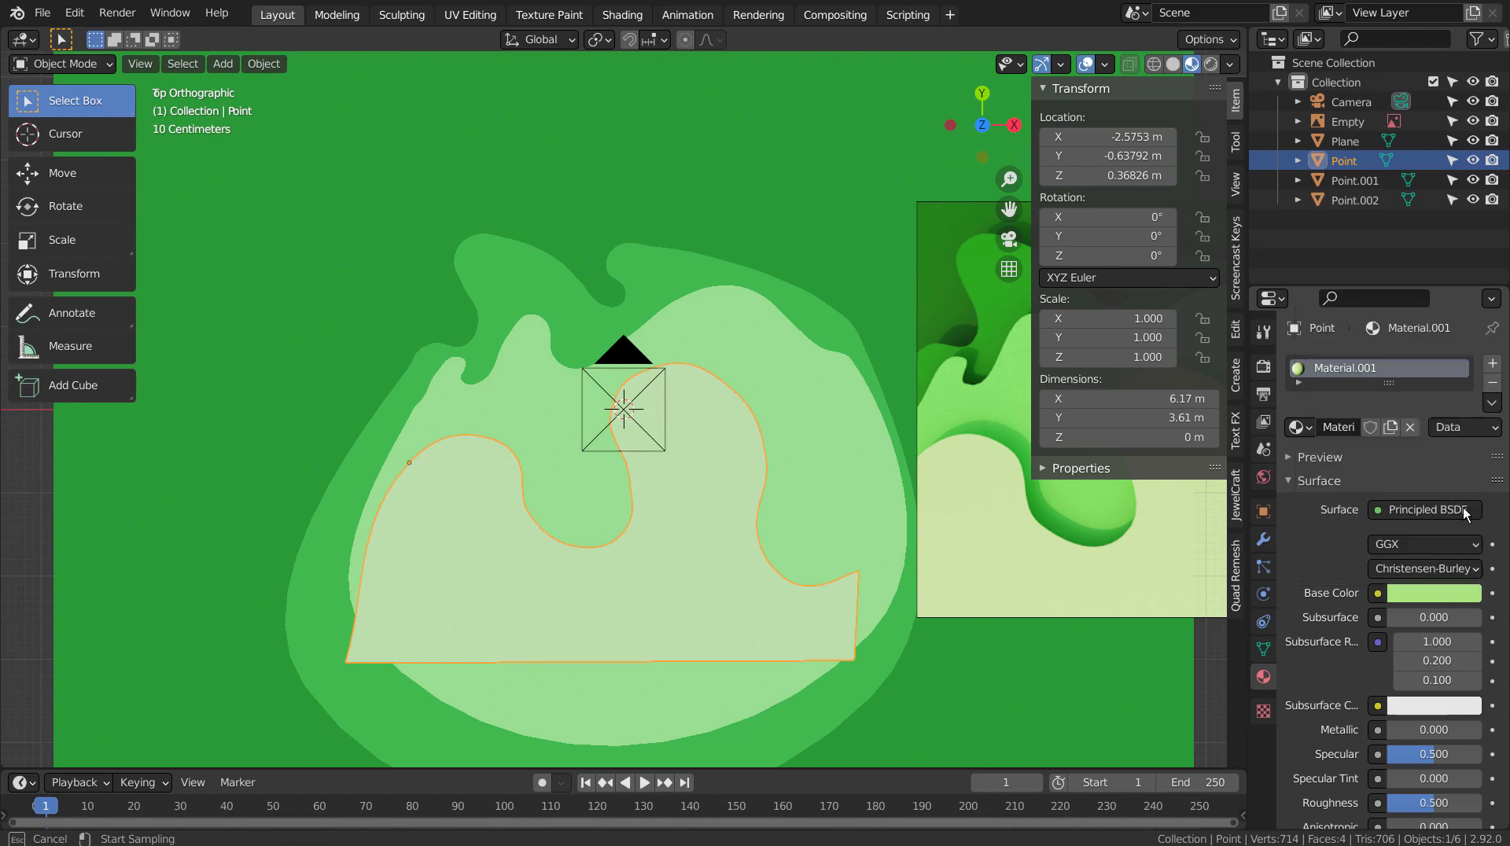
left_click(992, 500)
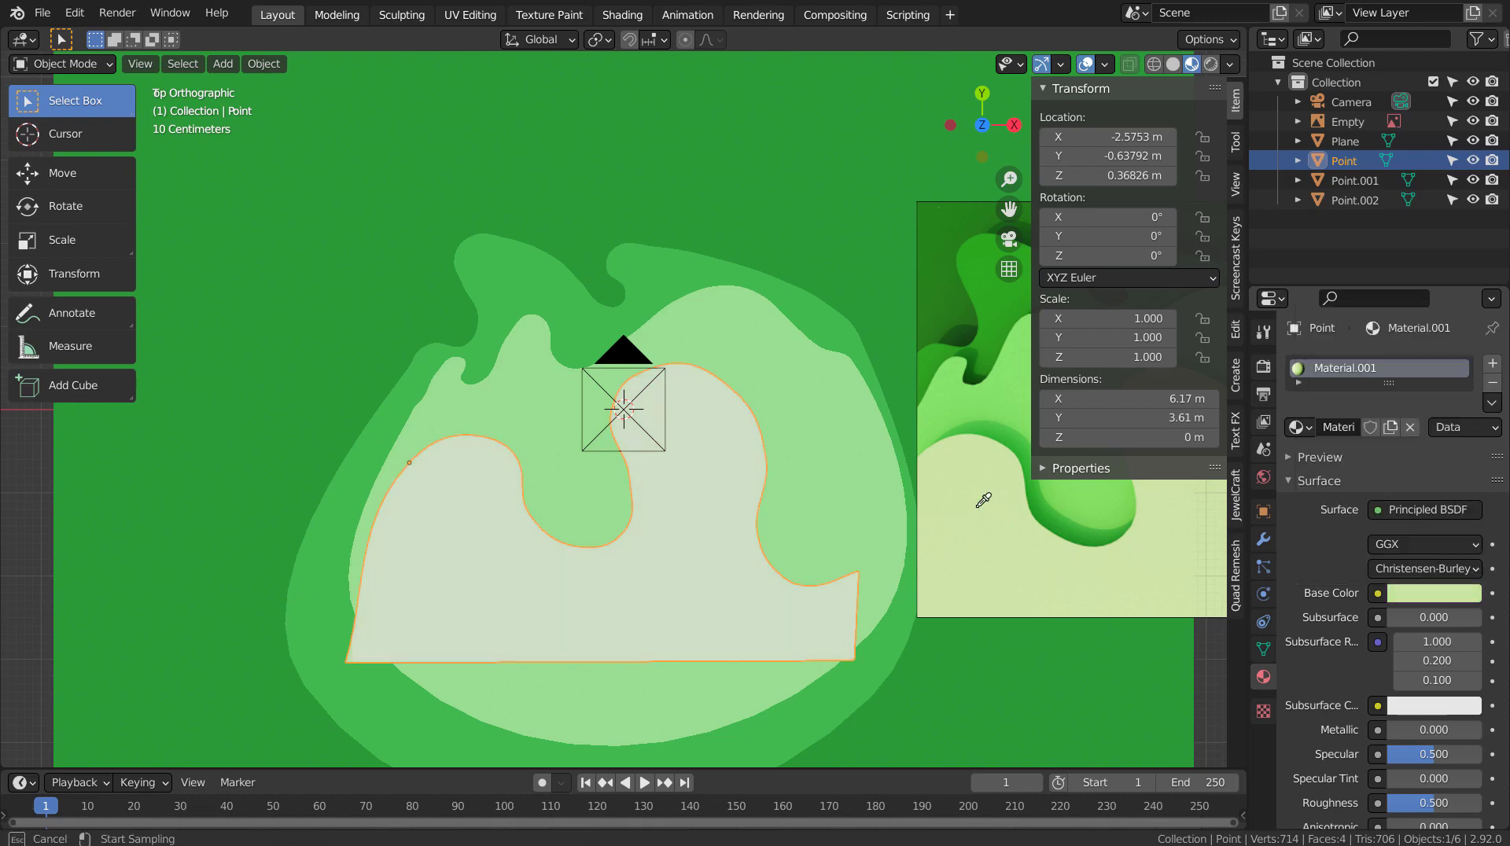
left_click(827, 270)
key("KP_0")
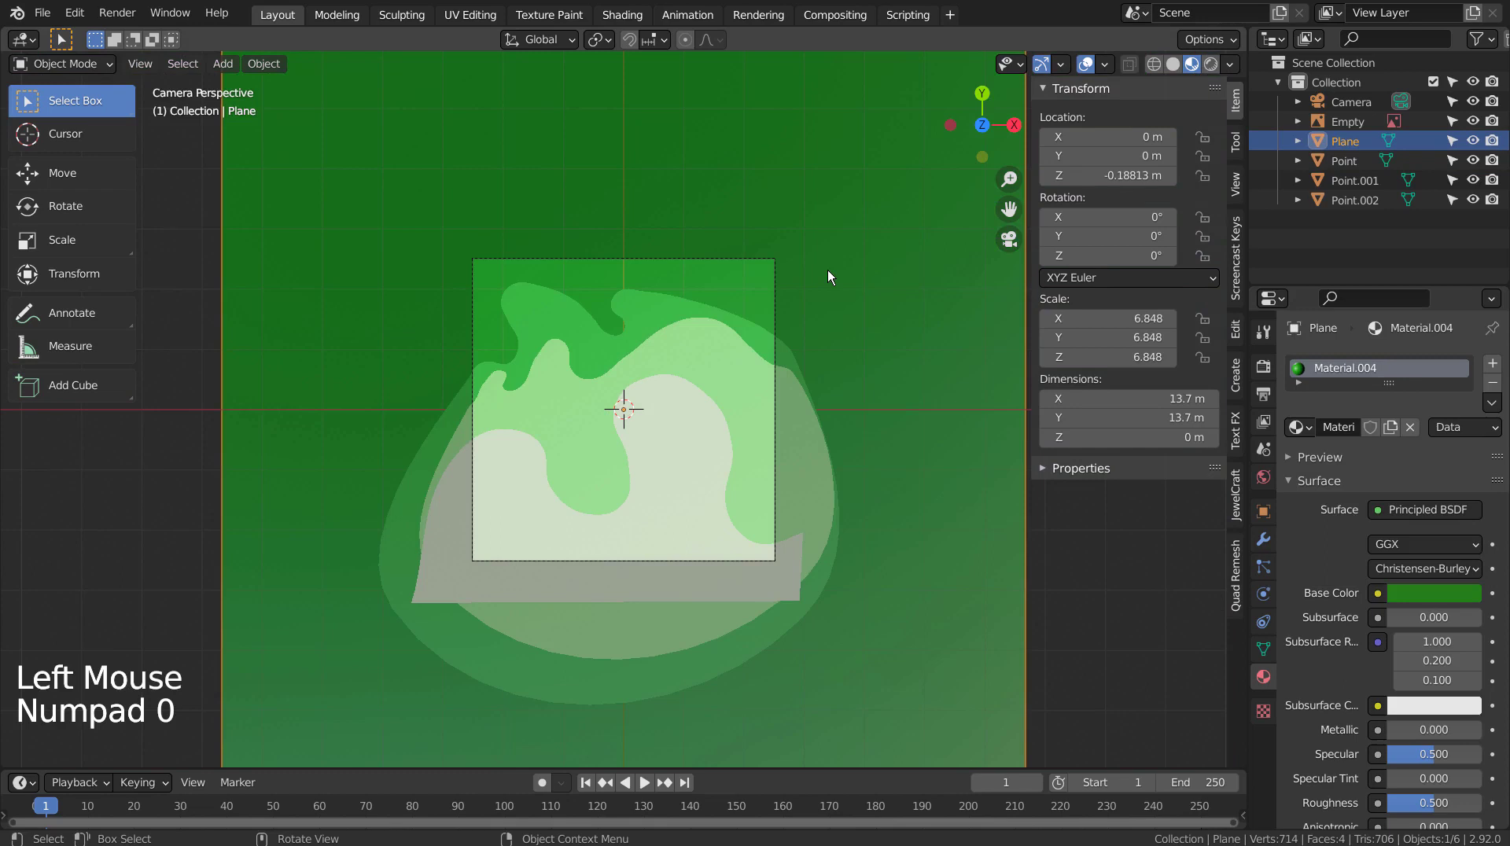
Set the World colour to a Sky Texture in rendered preview.
scroll(829, 272, "up", 1)
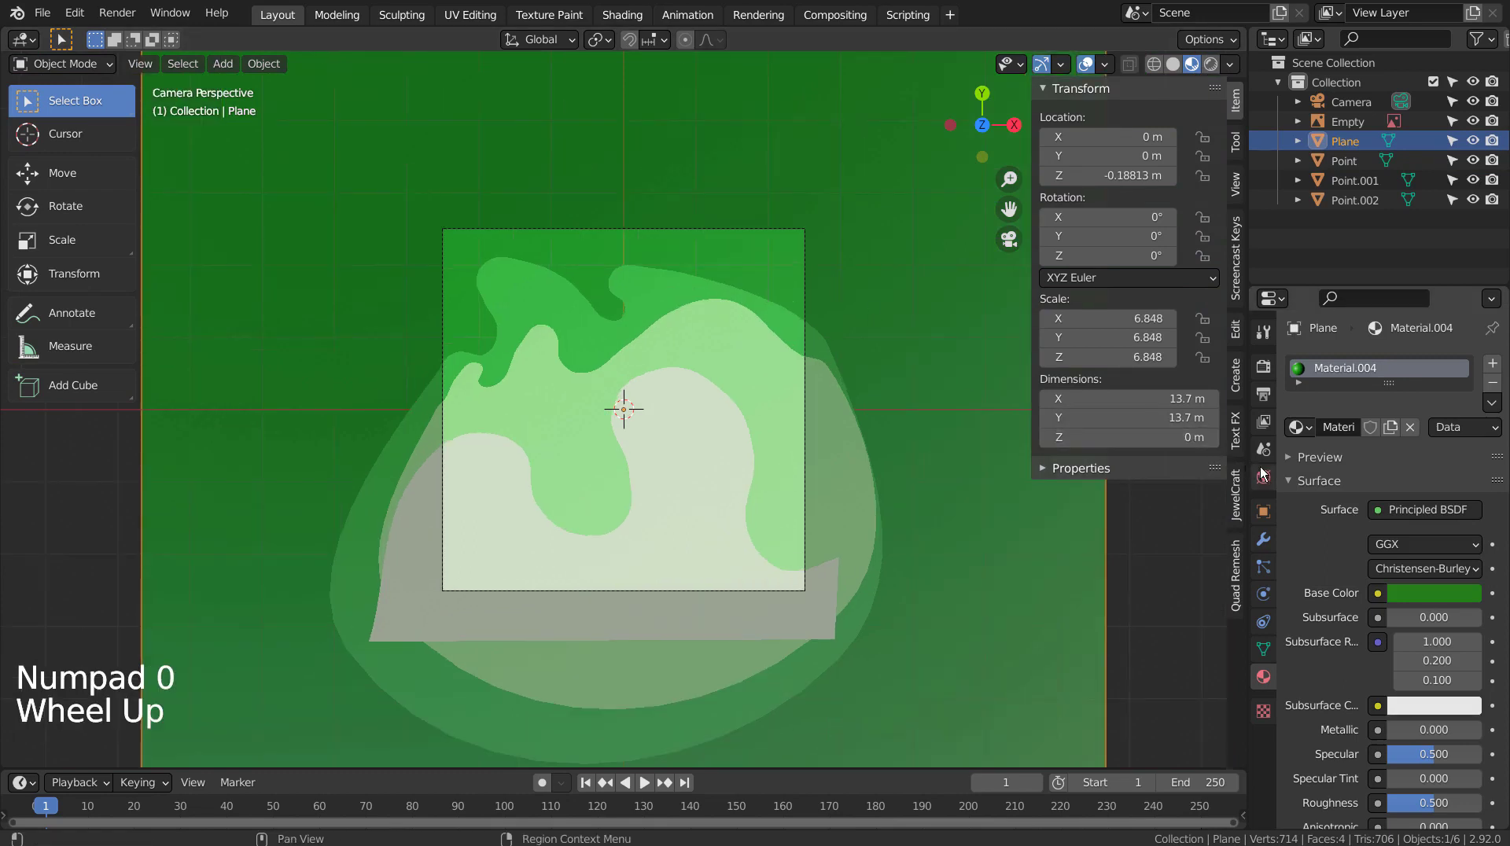
left_click(1263, 476)
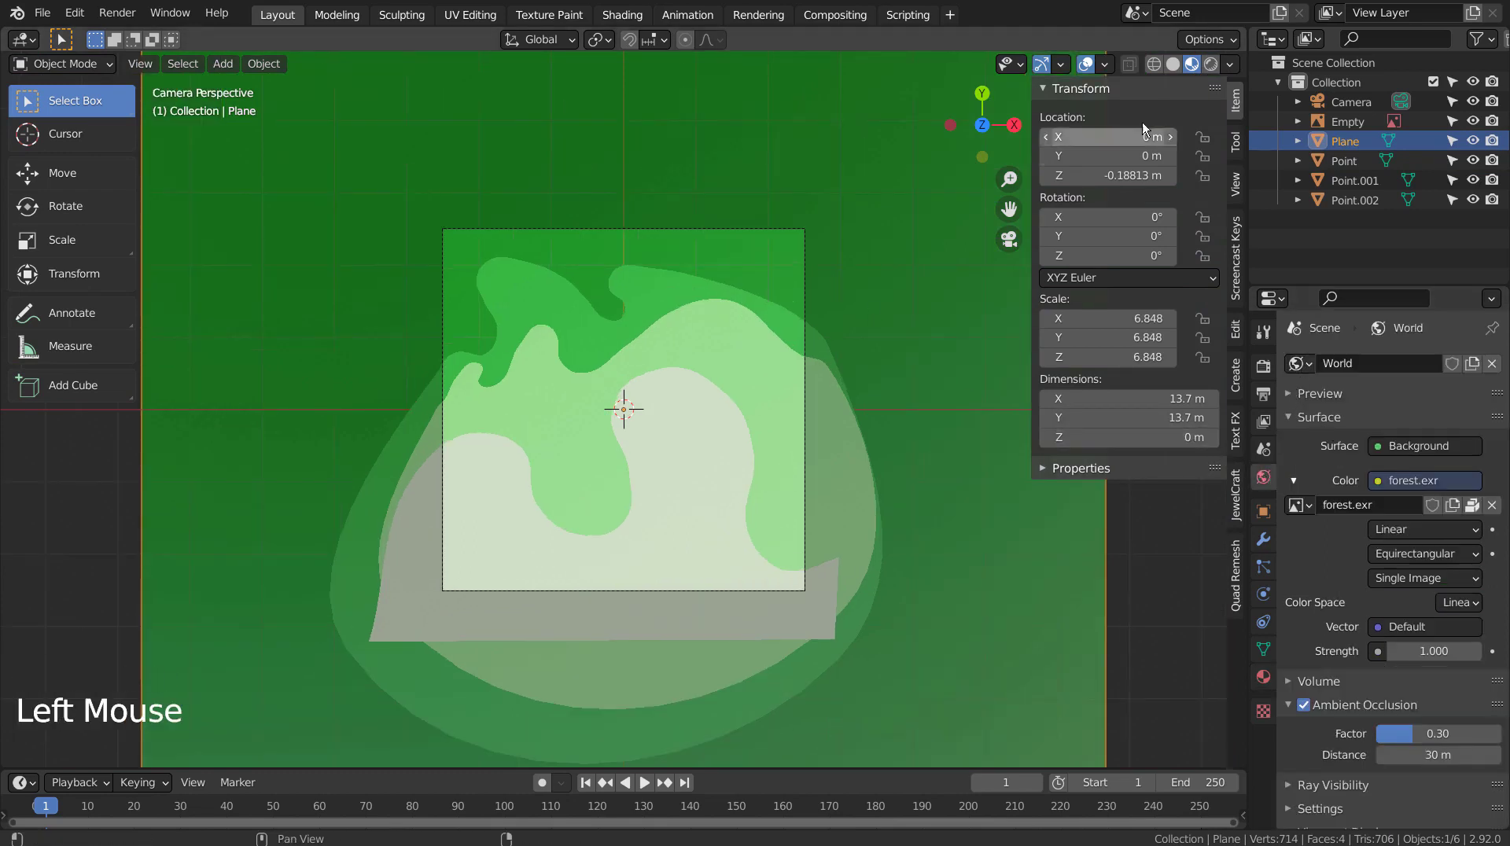
left_click(1210, 64)
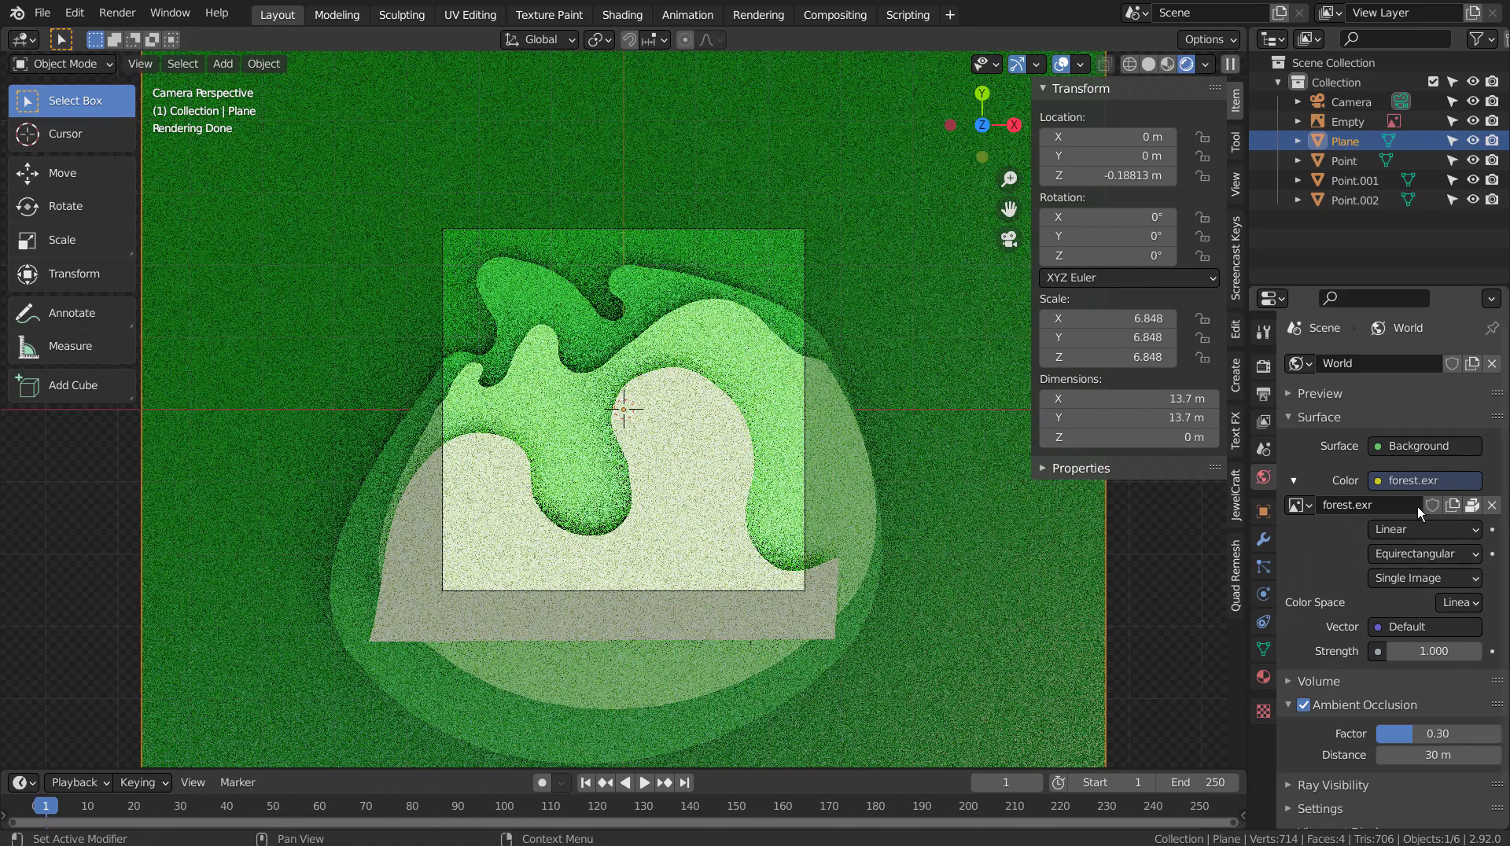
left_click(1413, 480)
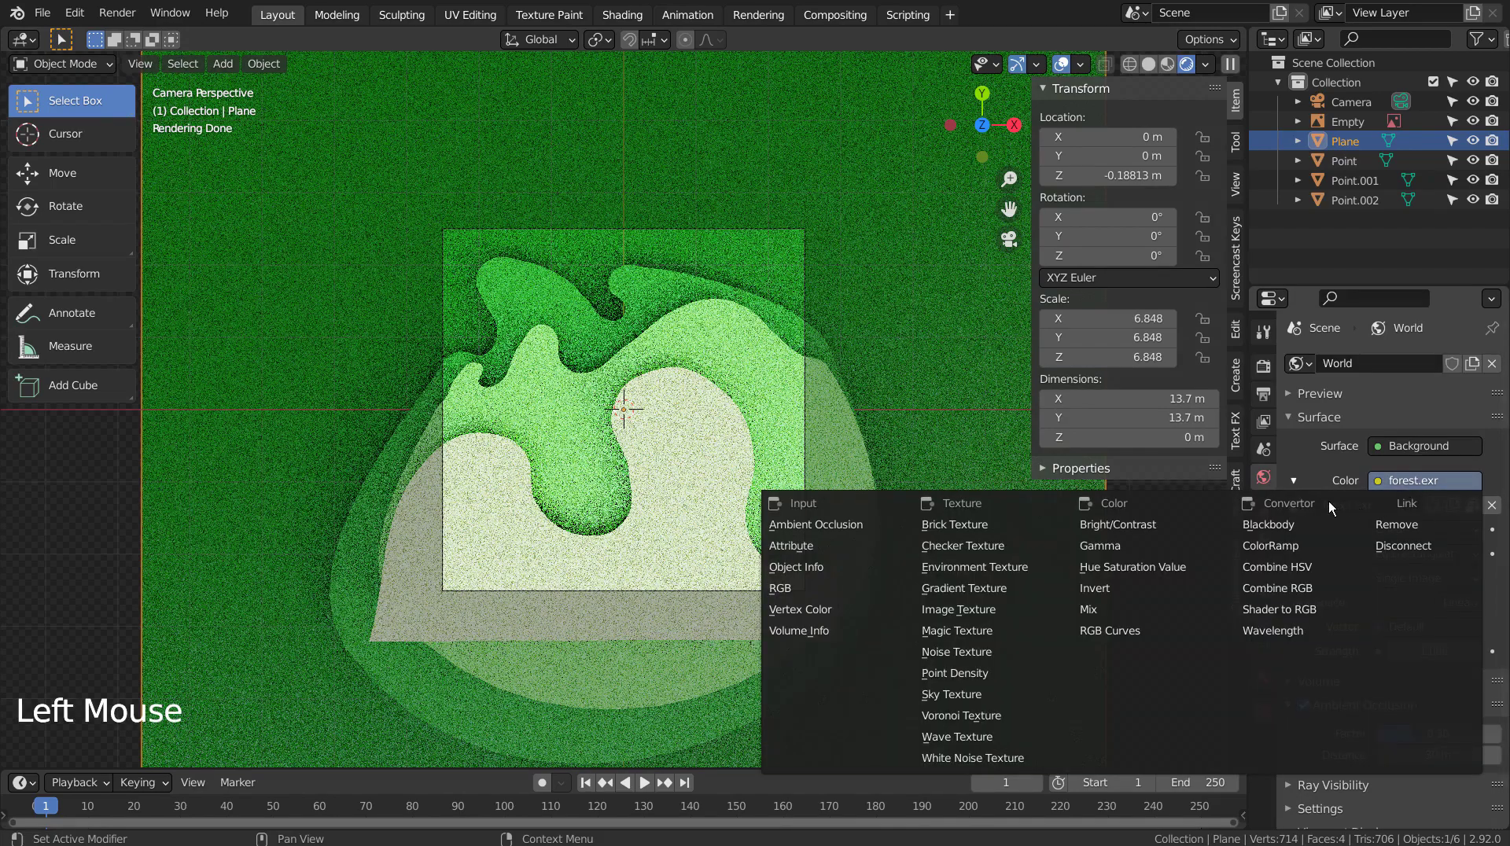
left_click(983, 692)
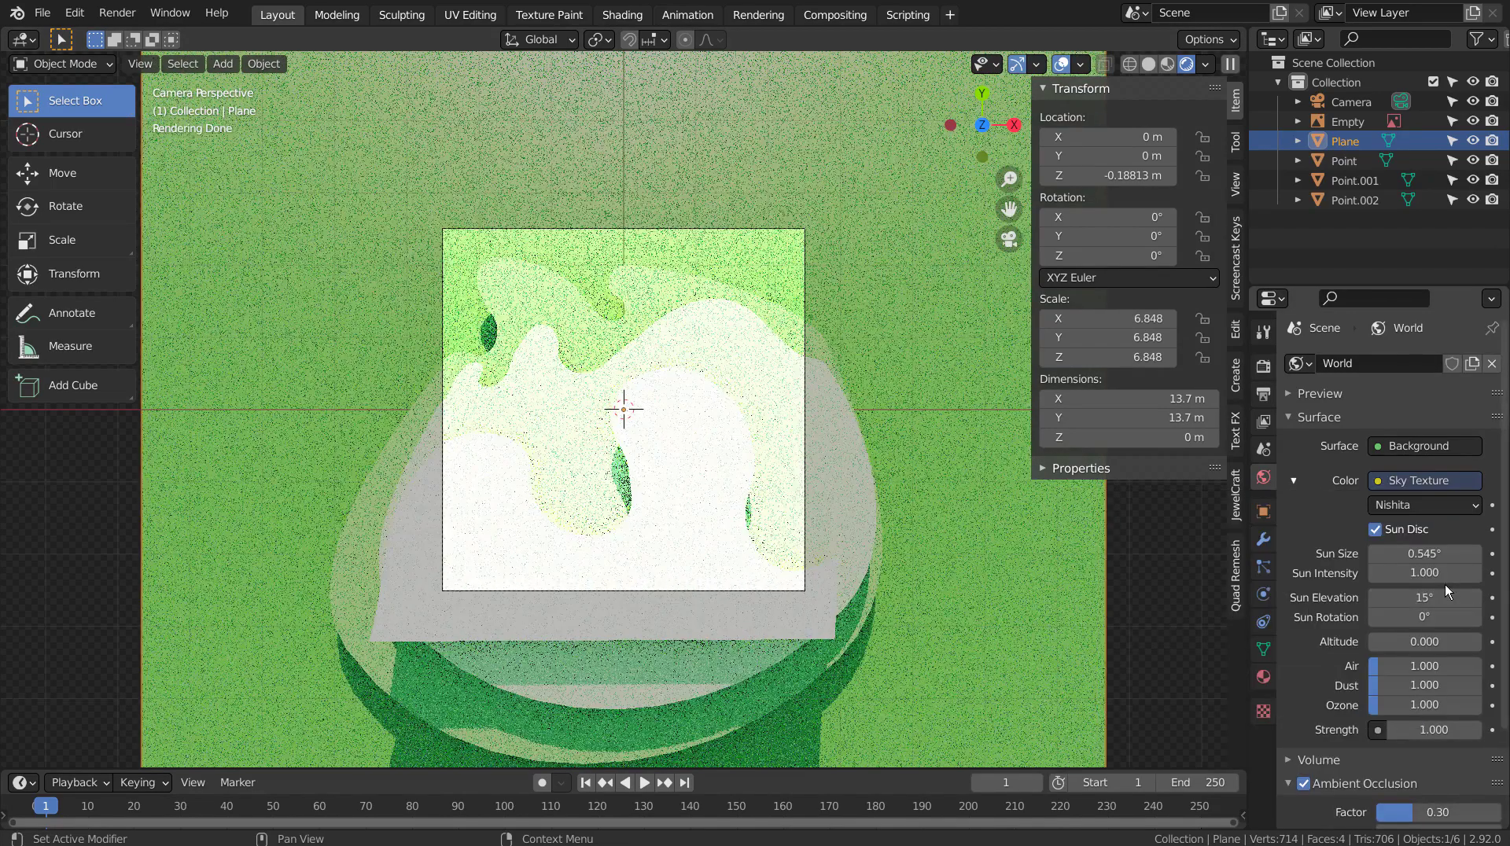
Set the sky's sun intensity to 0.1 and world strength to 0.1.
left_click(1407, 573)
type("0.1")
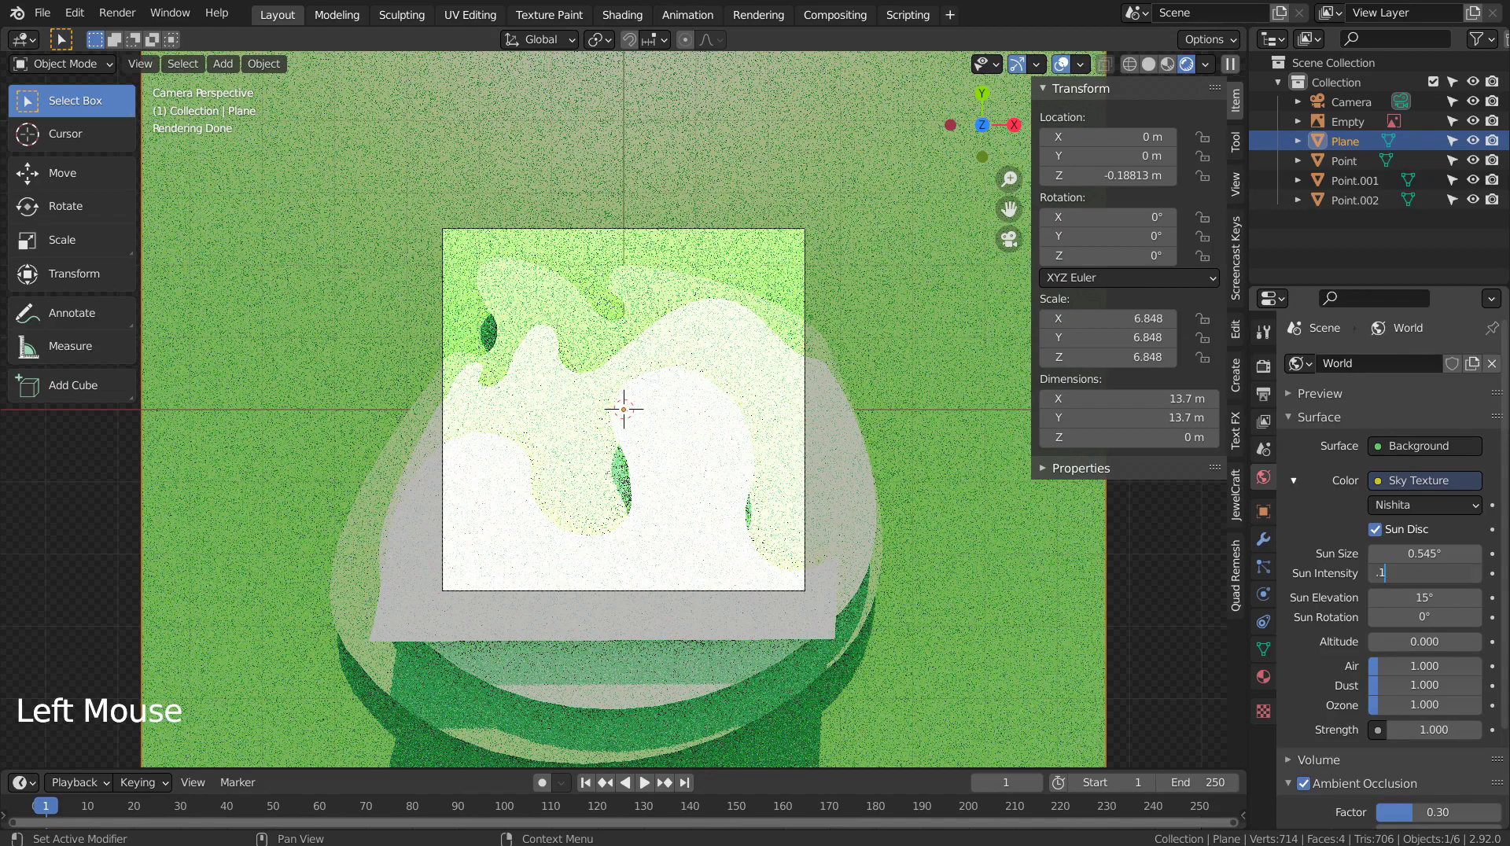
key("Return")
double_click(1438, 724)
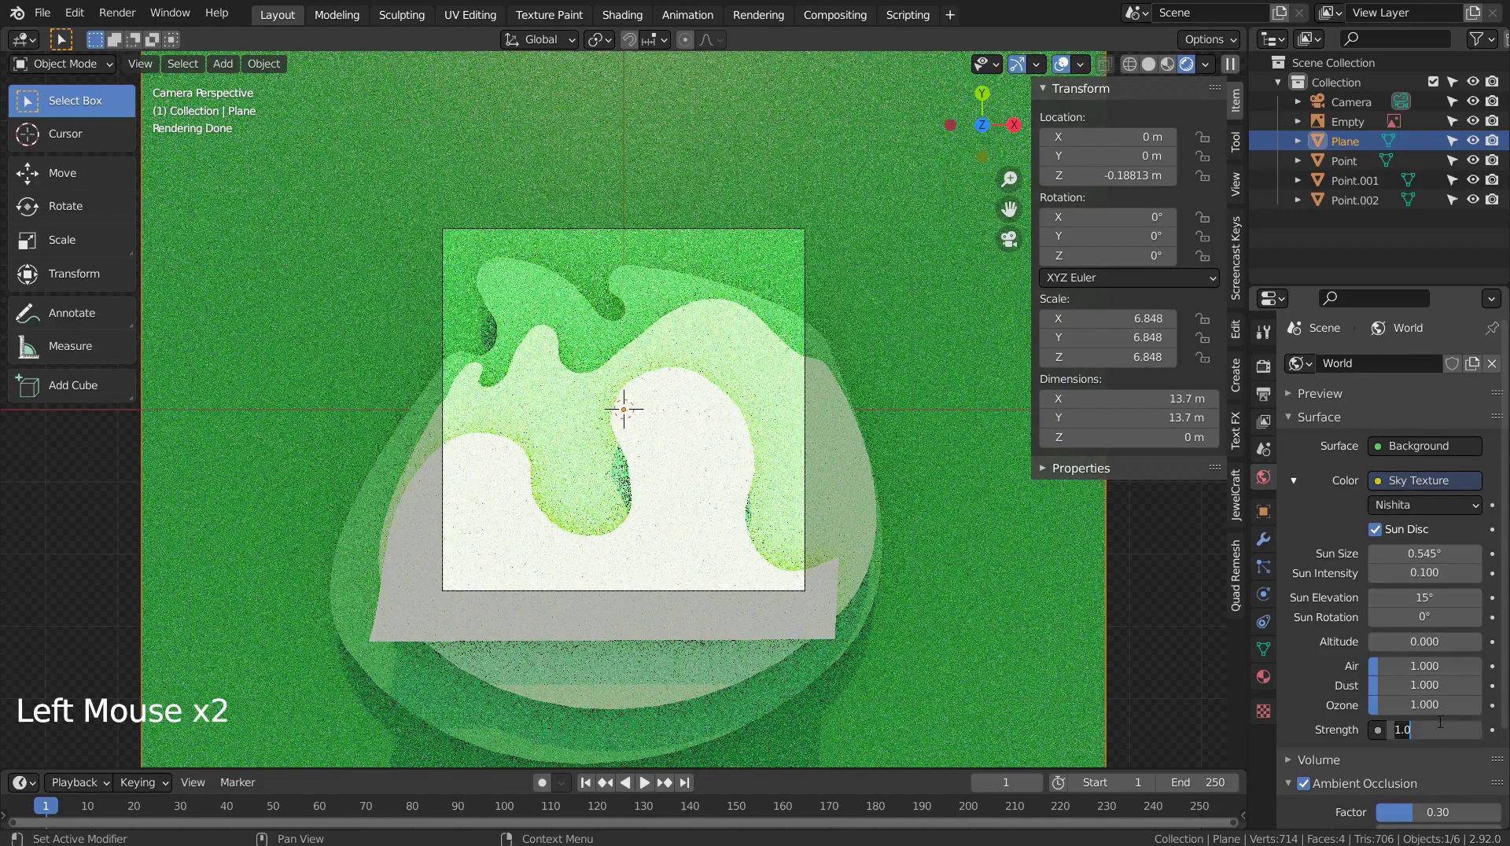
type("0.1")
key("Return")
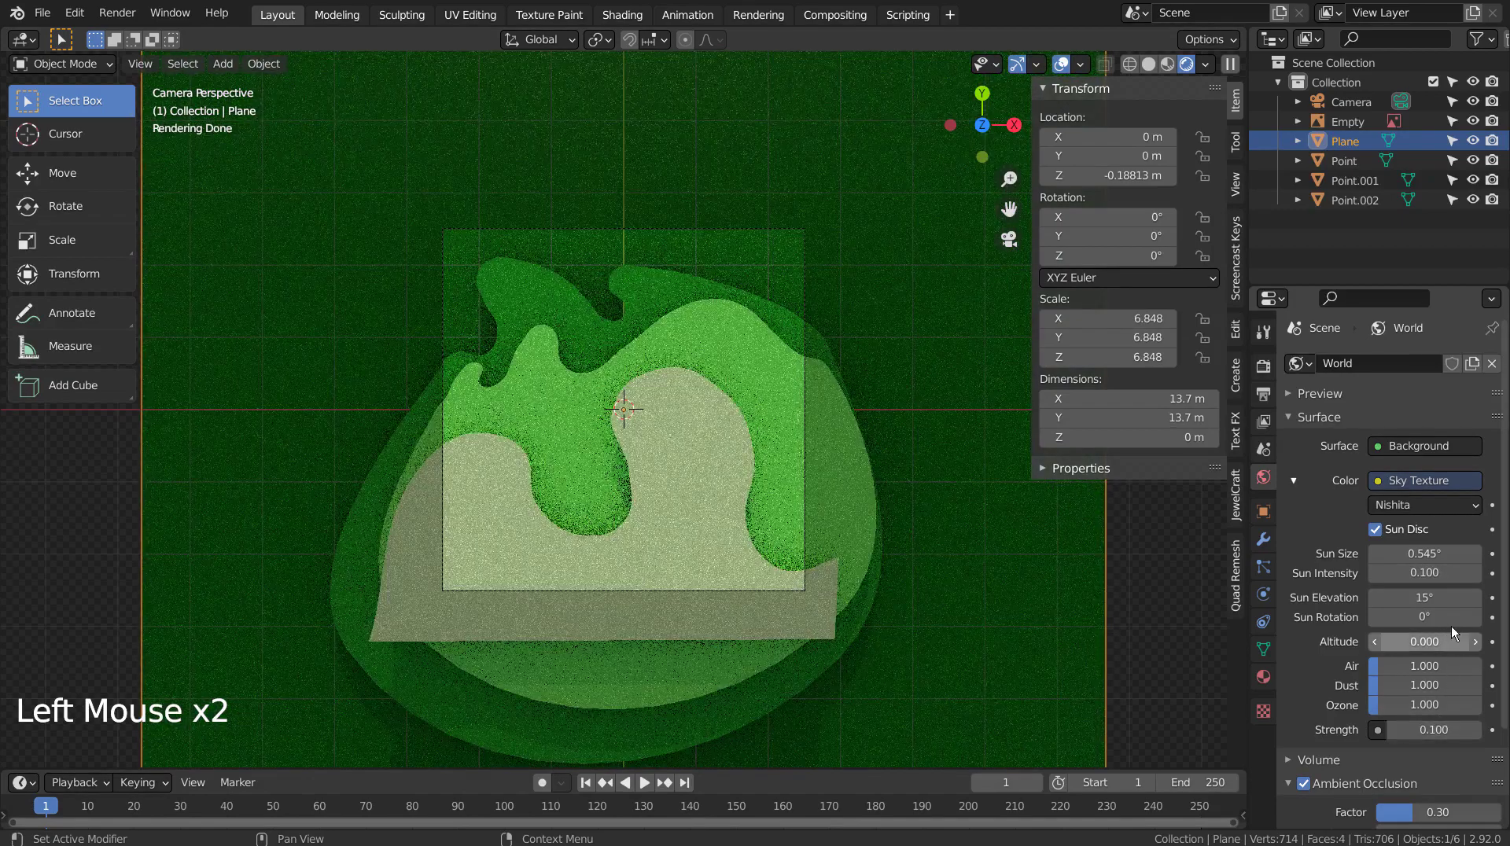
Set the sun elevation to 45° and an initial sun rotation of 90°.
left_click(1443, 599)
left_click(1441, 599)
type("45")
key("Return")
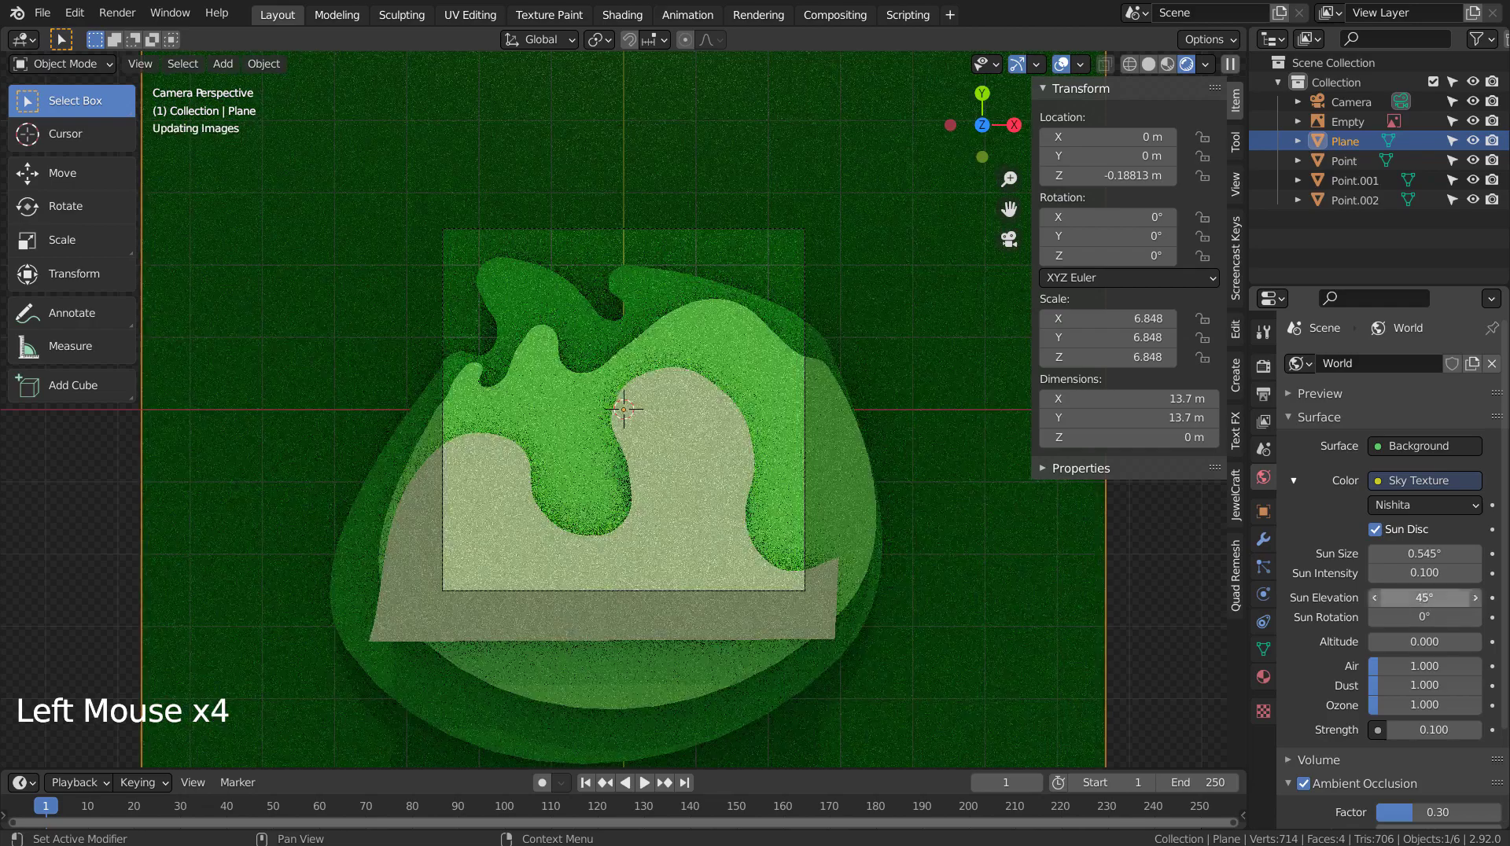
left_click(1423, 617)
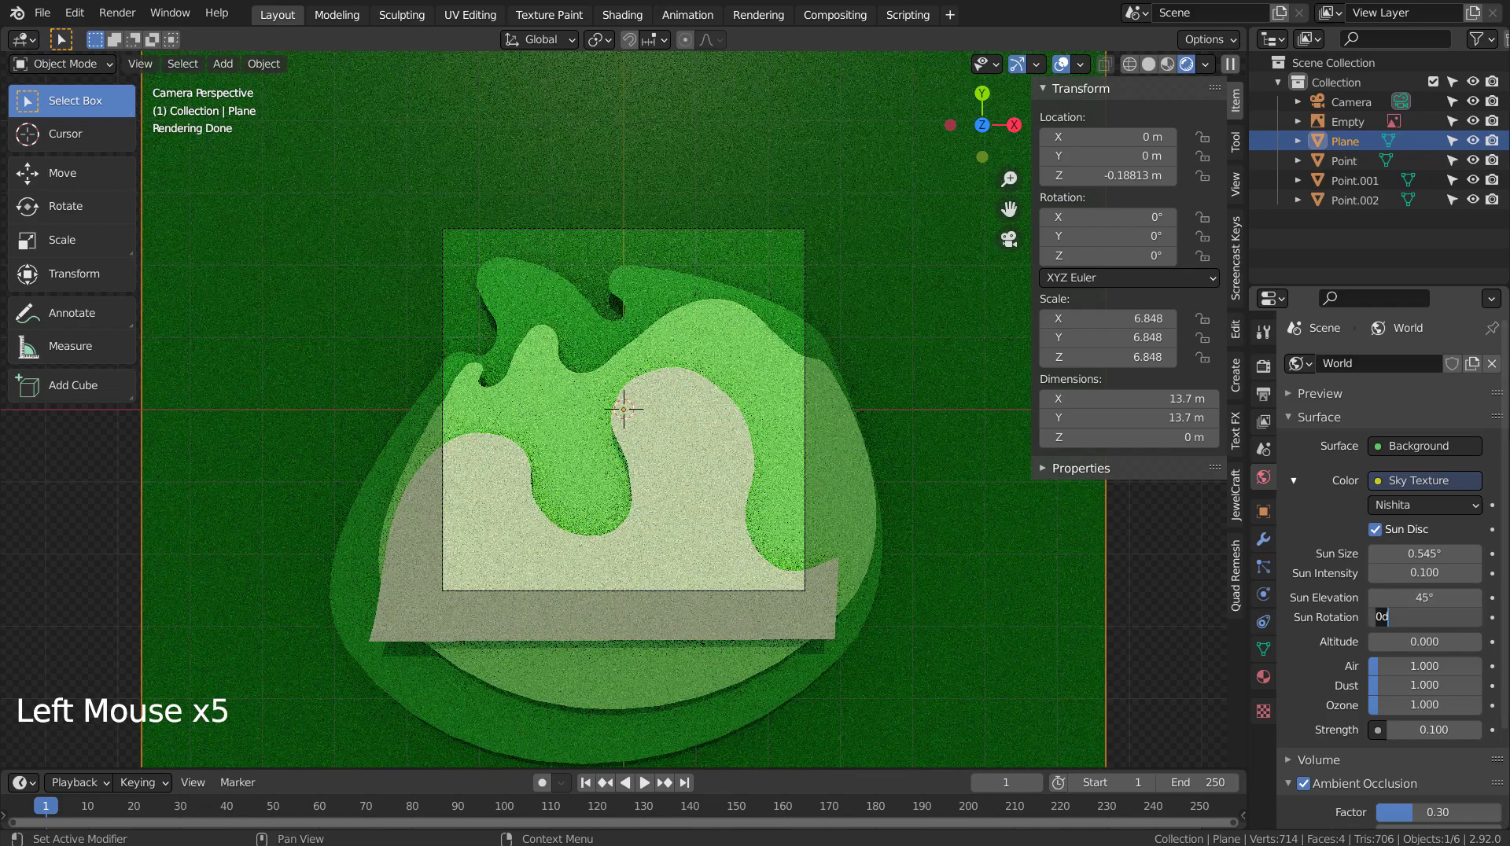
left_click(1378, 617)
type("9")
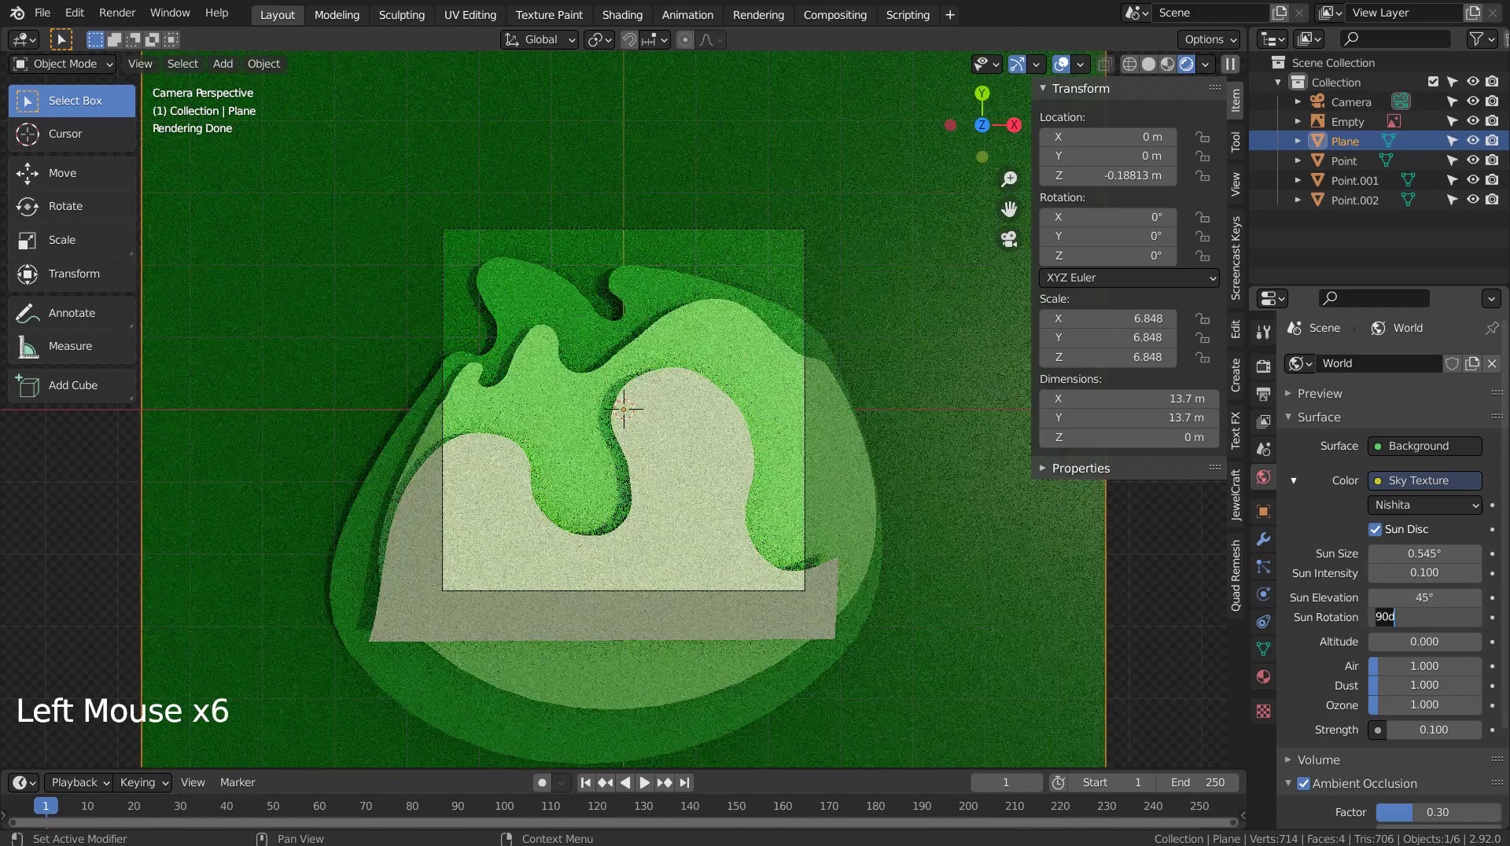
type("0")
key("Return")
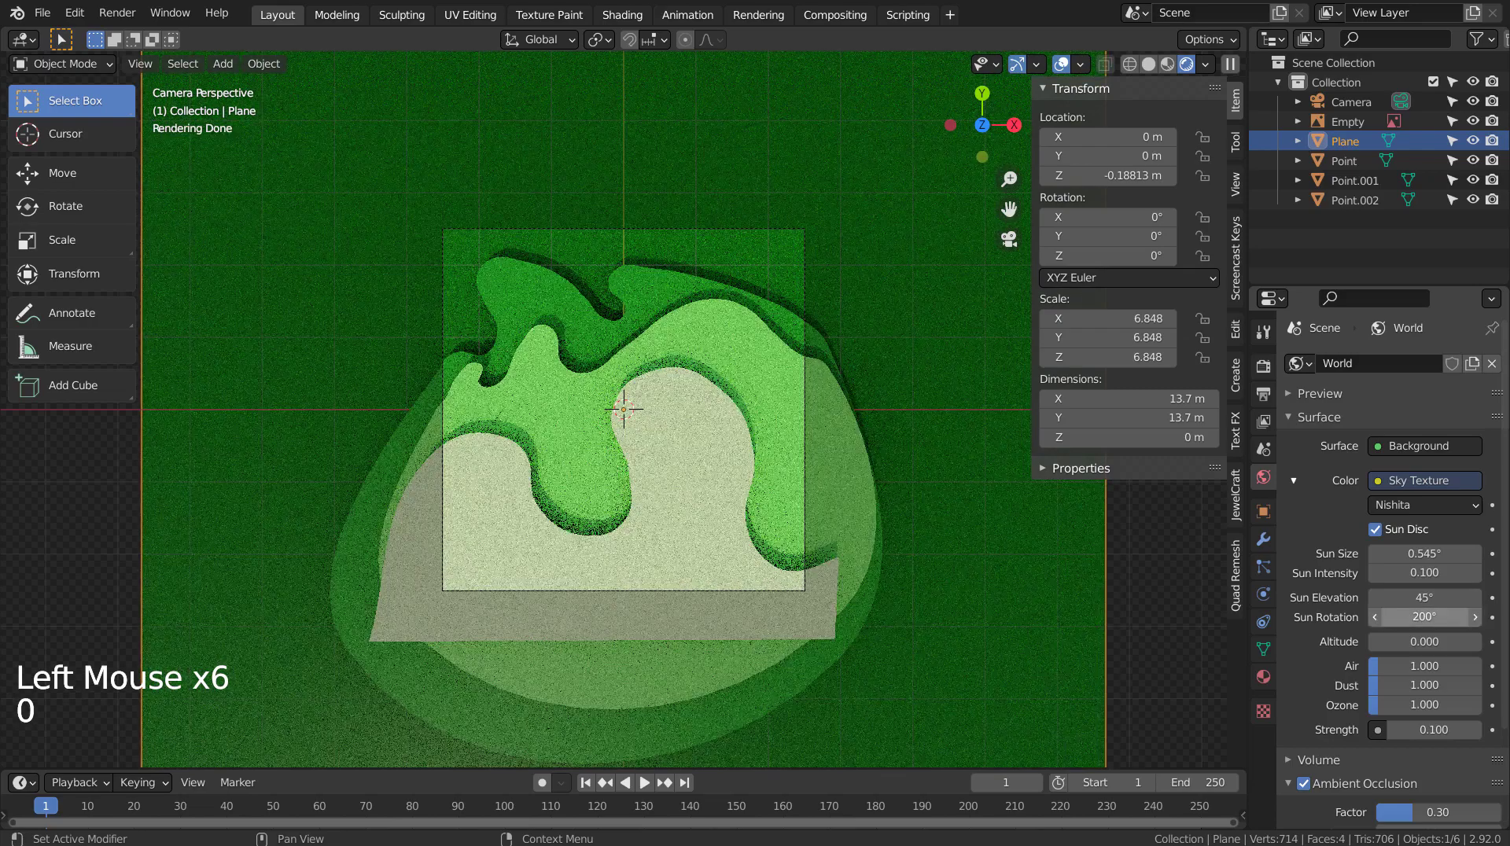
Turn the sun rotation to 250°, thicken air, dust and ozone, and raise strength to 0.2.
left_click(1424, 617)
left_click(1427, 617)
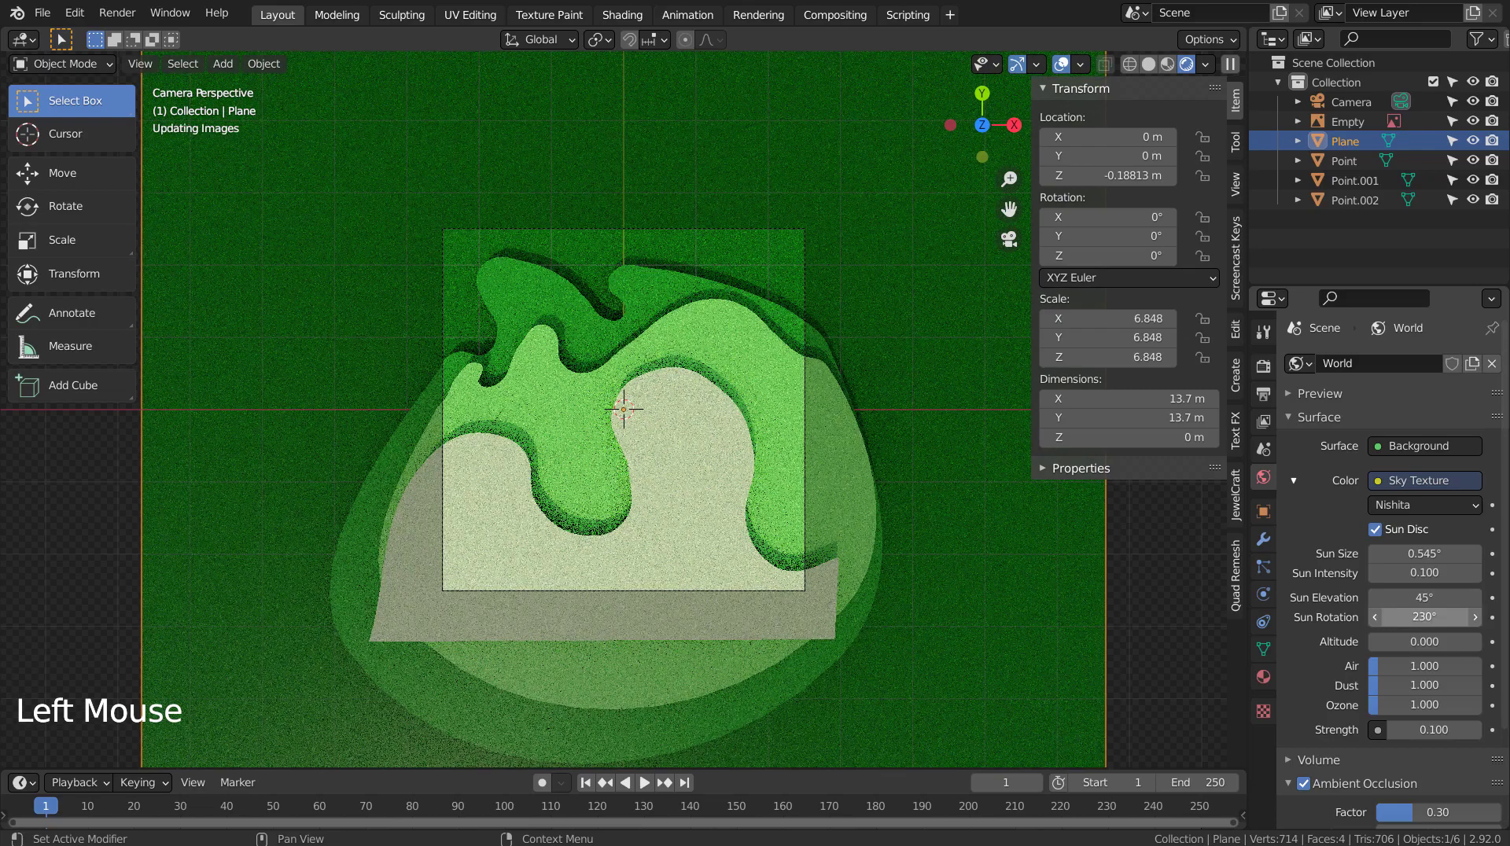
left_click(1427, 617)
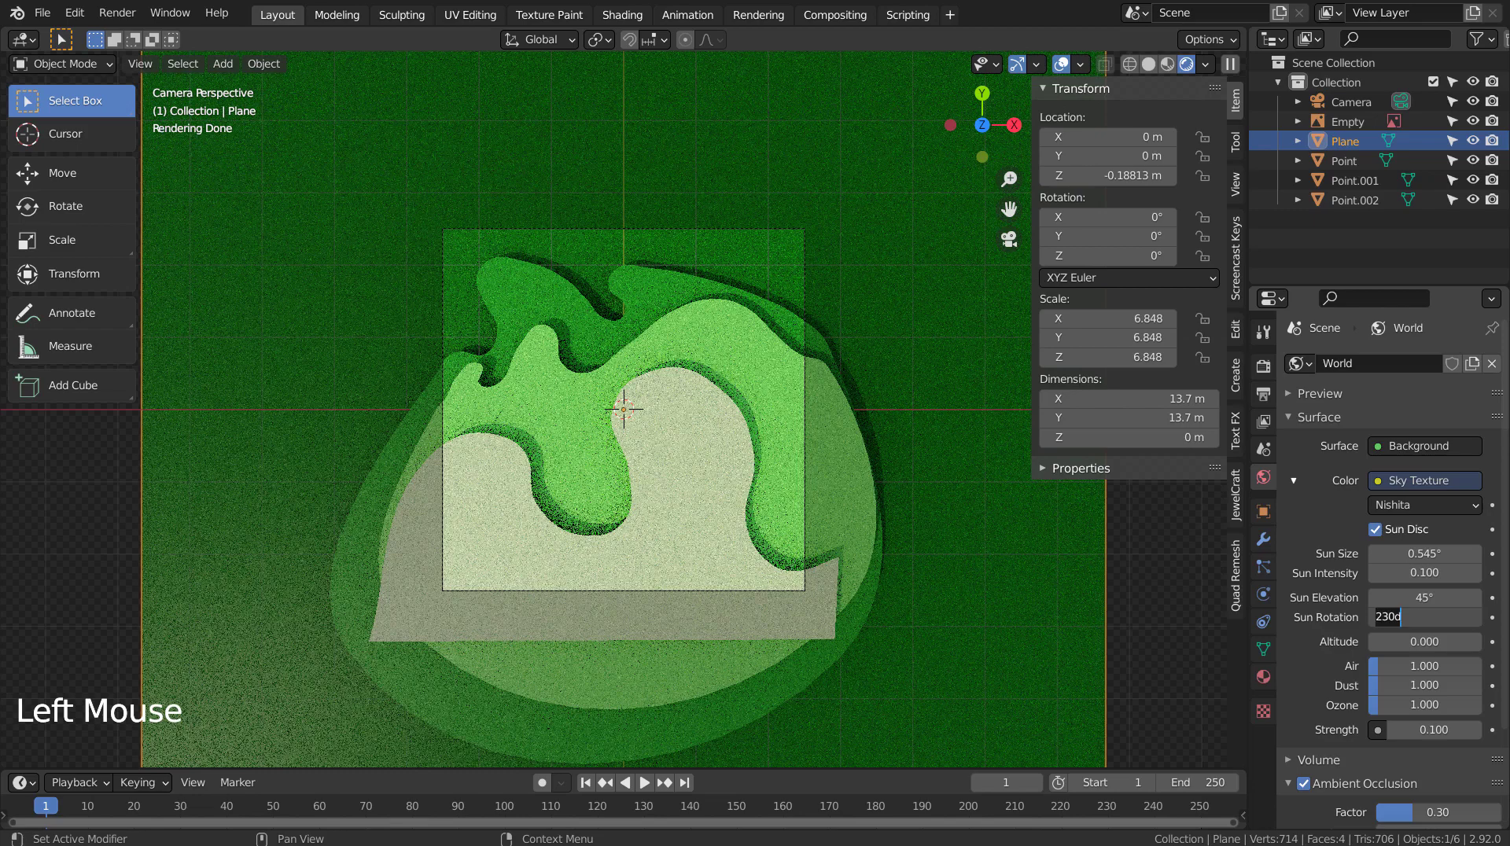
type("220")
key("Return")
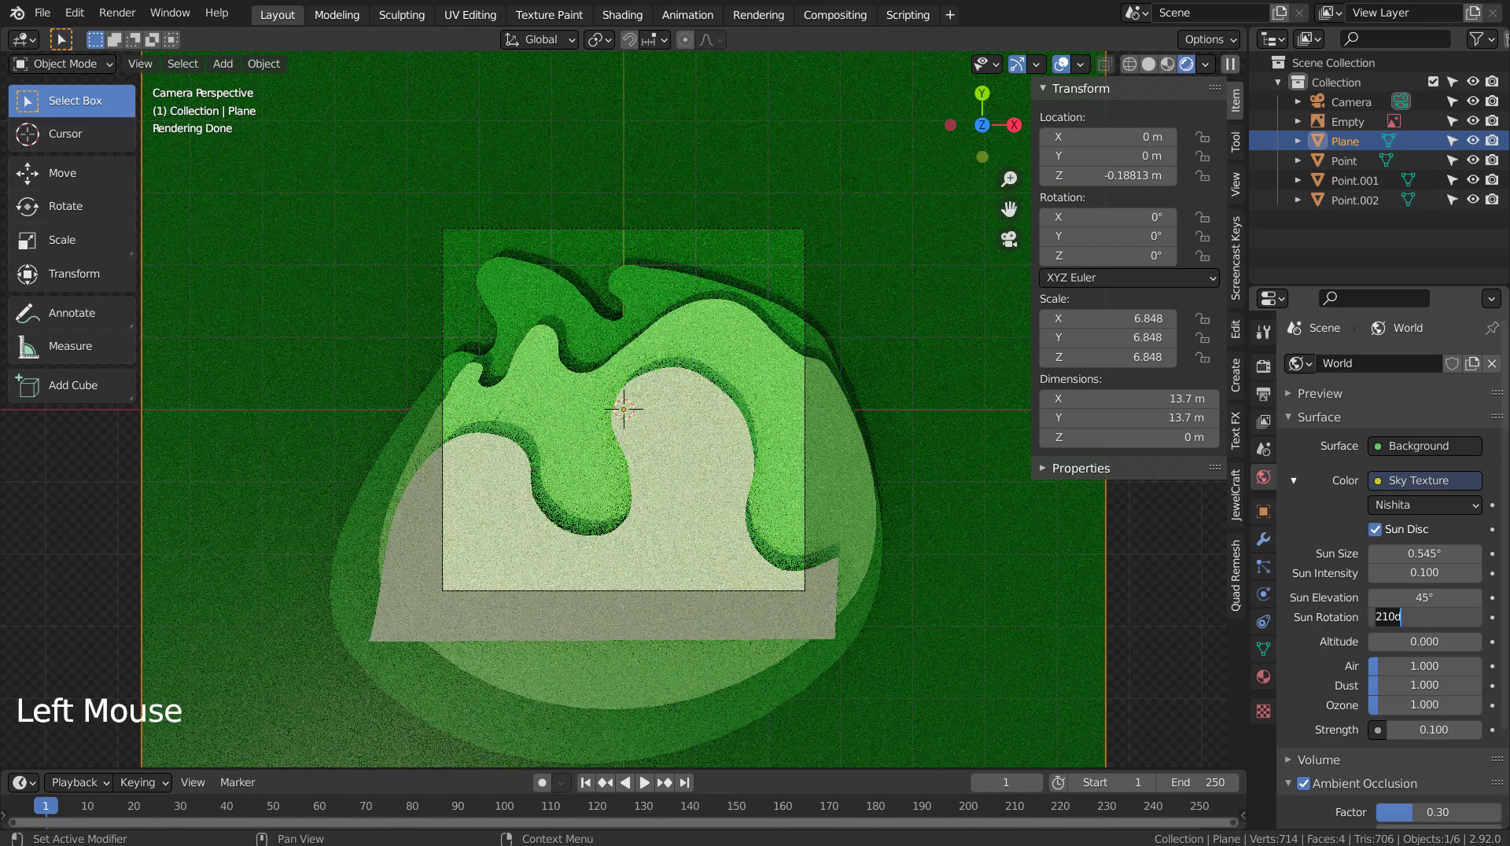
left_click(1475, 618)
left_click_drag(1475, 617, 1494, 617)
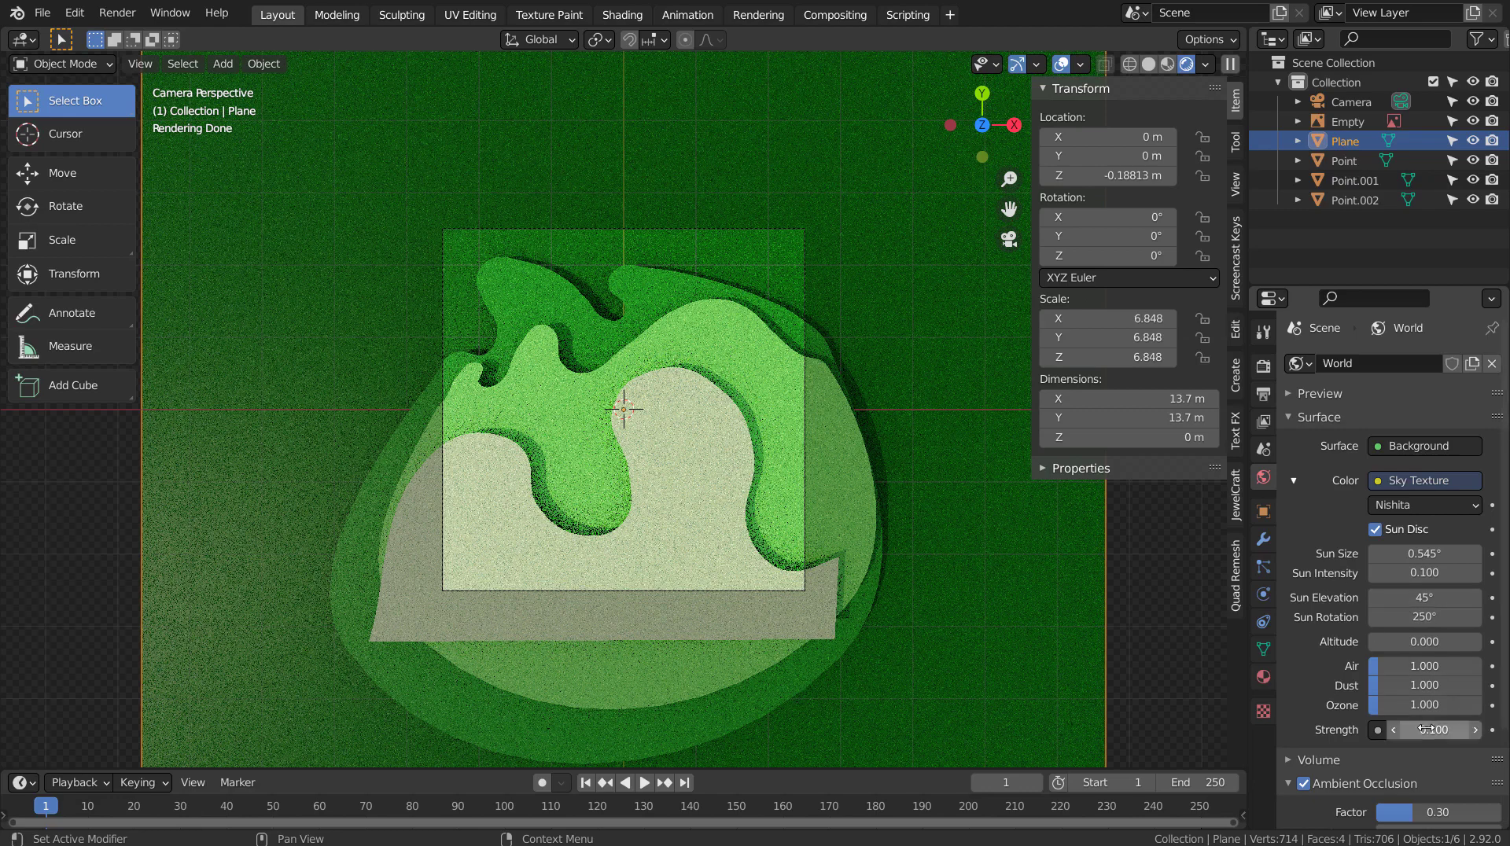
left_click_drag(1399, 666, 1430, 705)
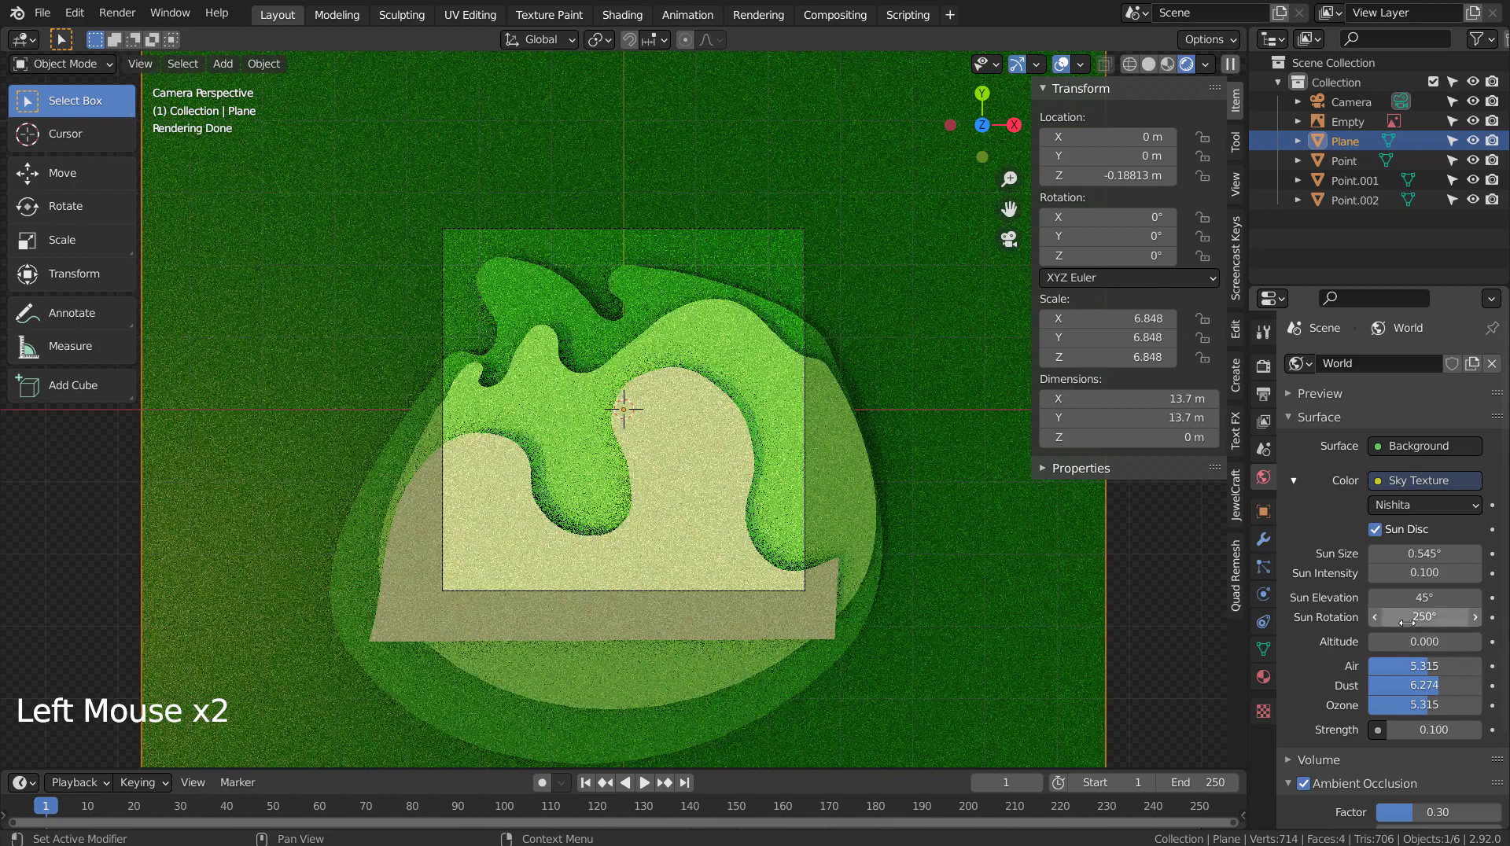
left_click_drag(1413, 729, 1423, 730)
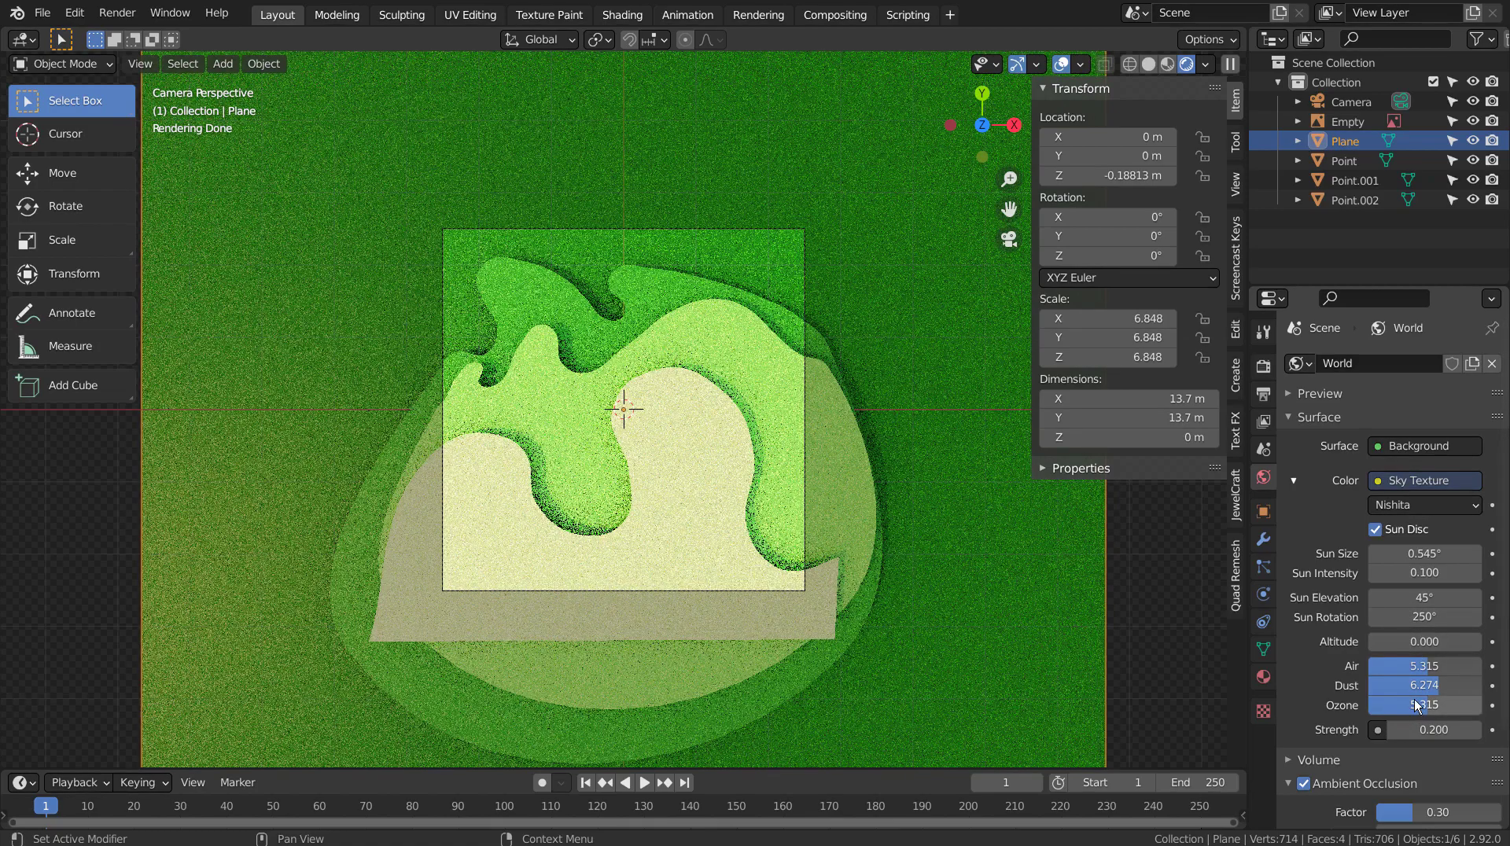
Set the render sample count to 32.
left_click(1262, 365)
double_click(1434, 516)
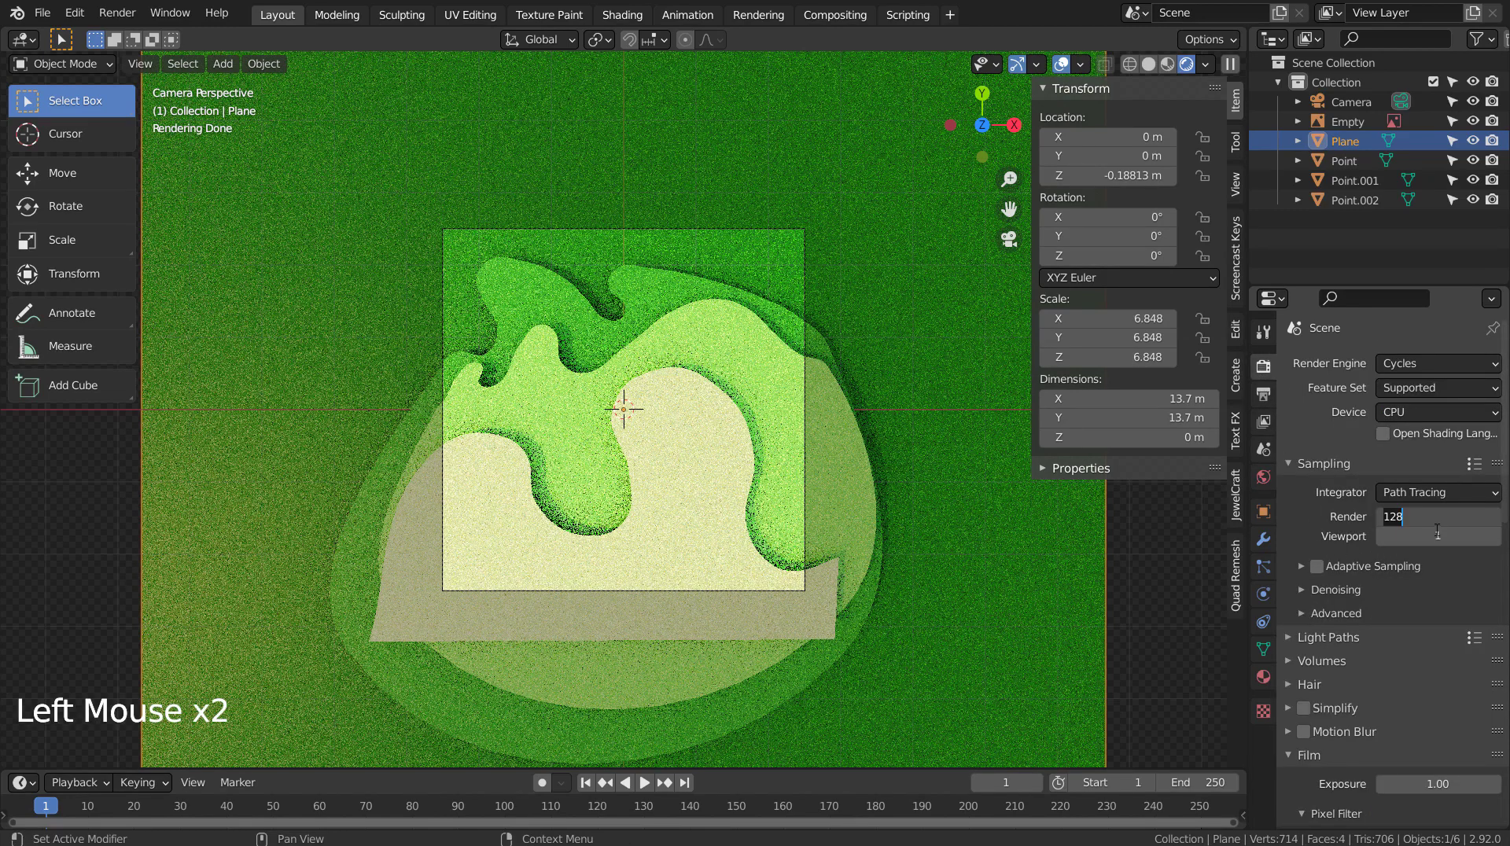
type("32")
key("Return")
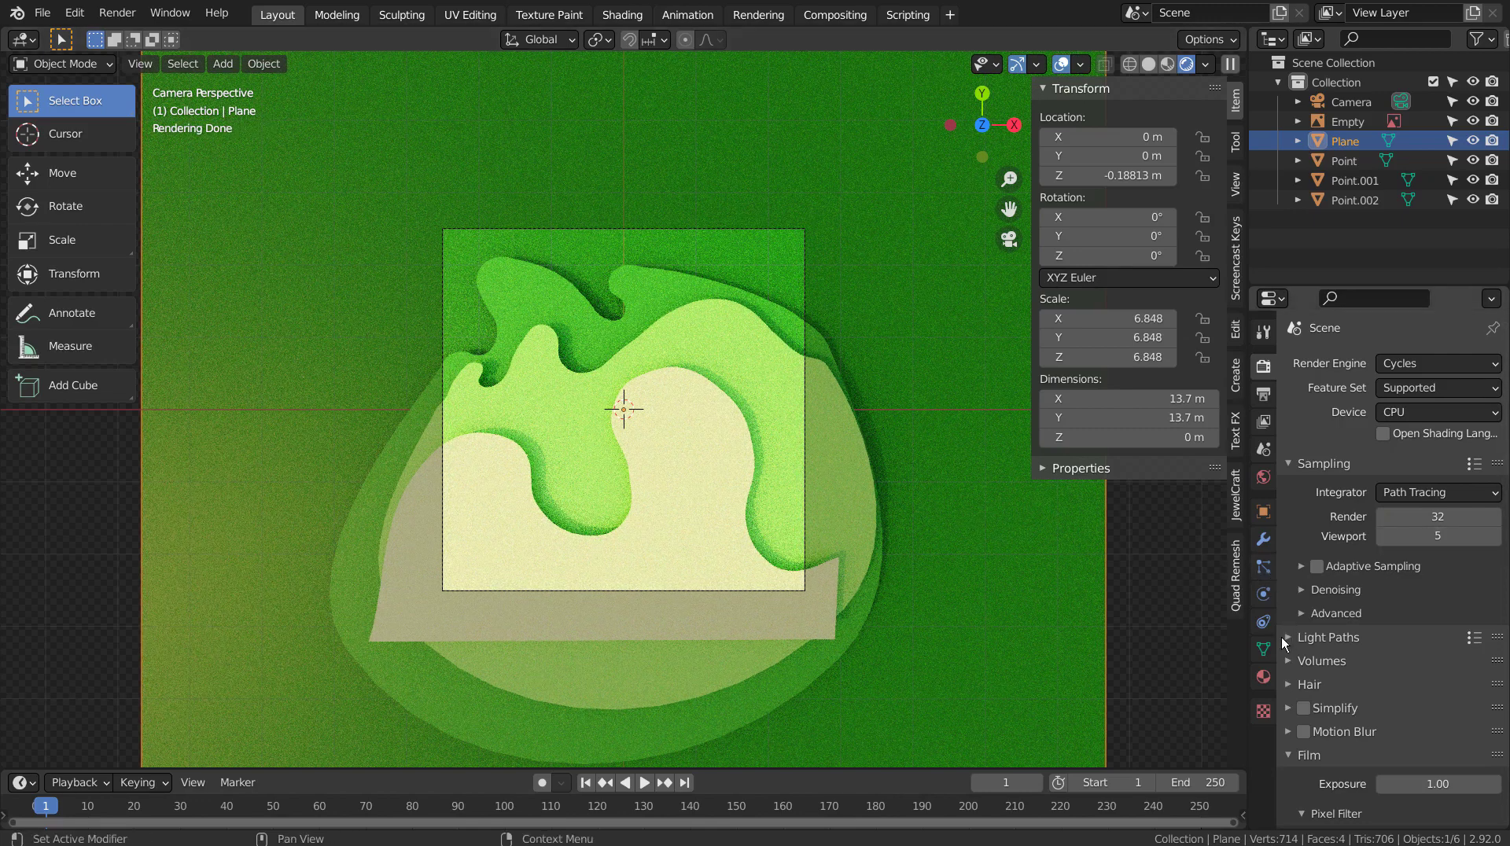
Lower the world strength to 0.1.
left_click(1263, 676)
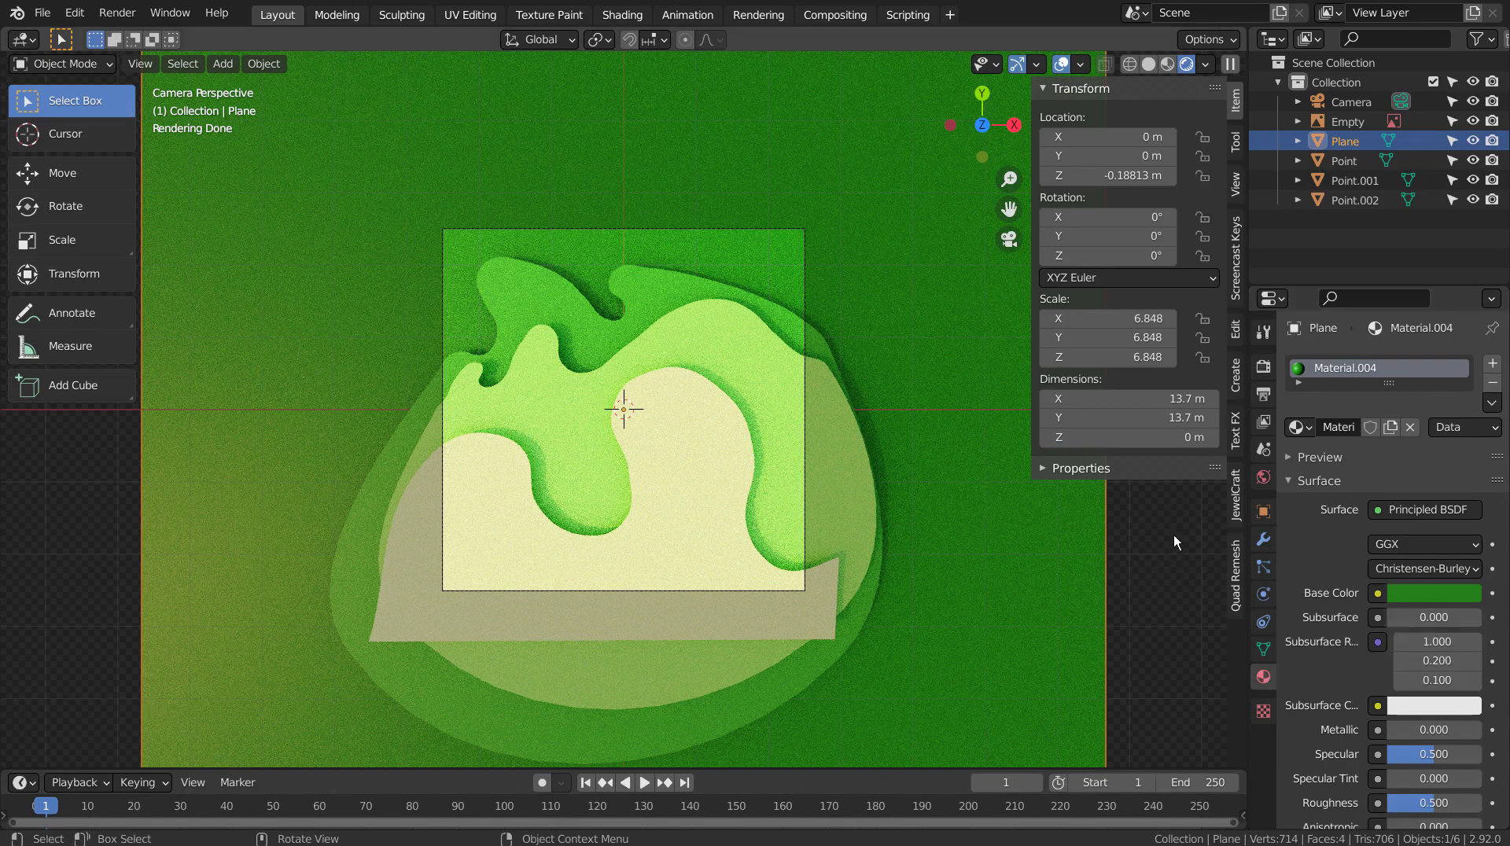
left_click(1263, 477)
double_click(1451, 730)
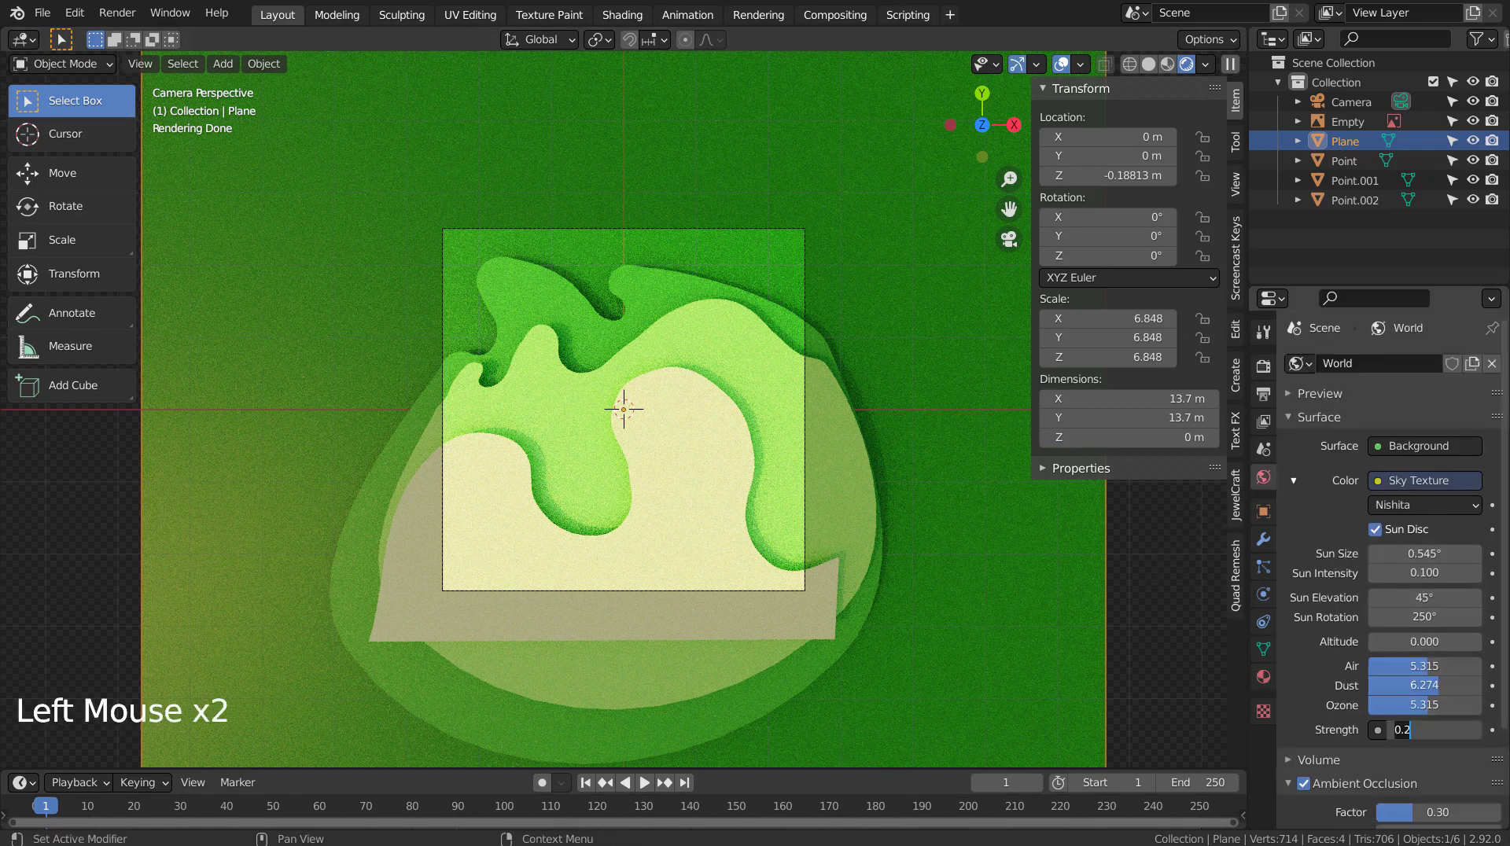
key("BackSpace")
type("1")
key("Return")
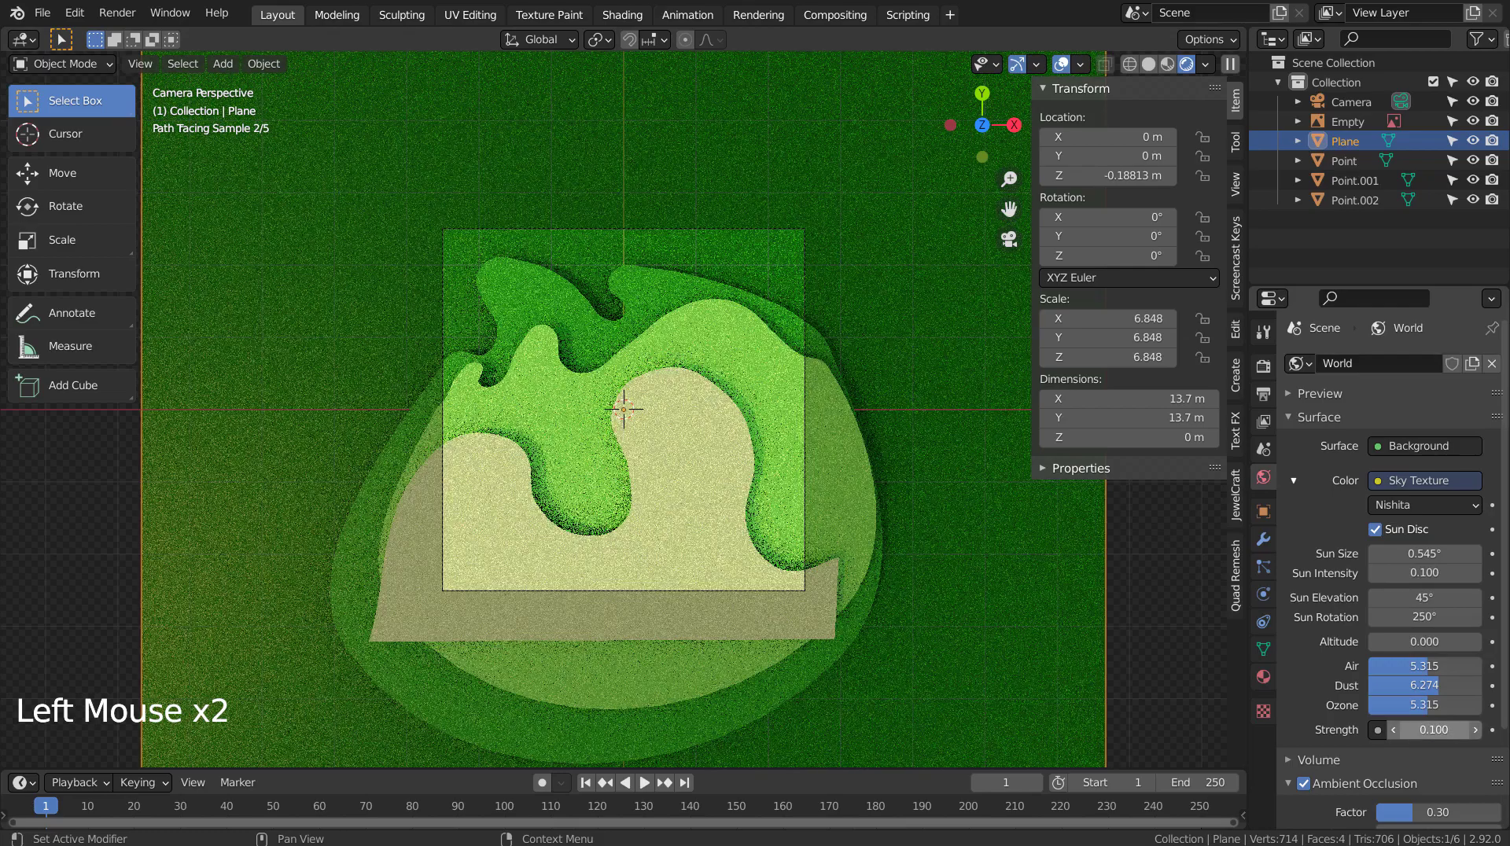
Raise the sky's sun intensity to 0.3.
left_click(1423, 573)
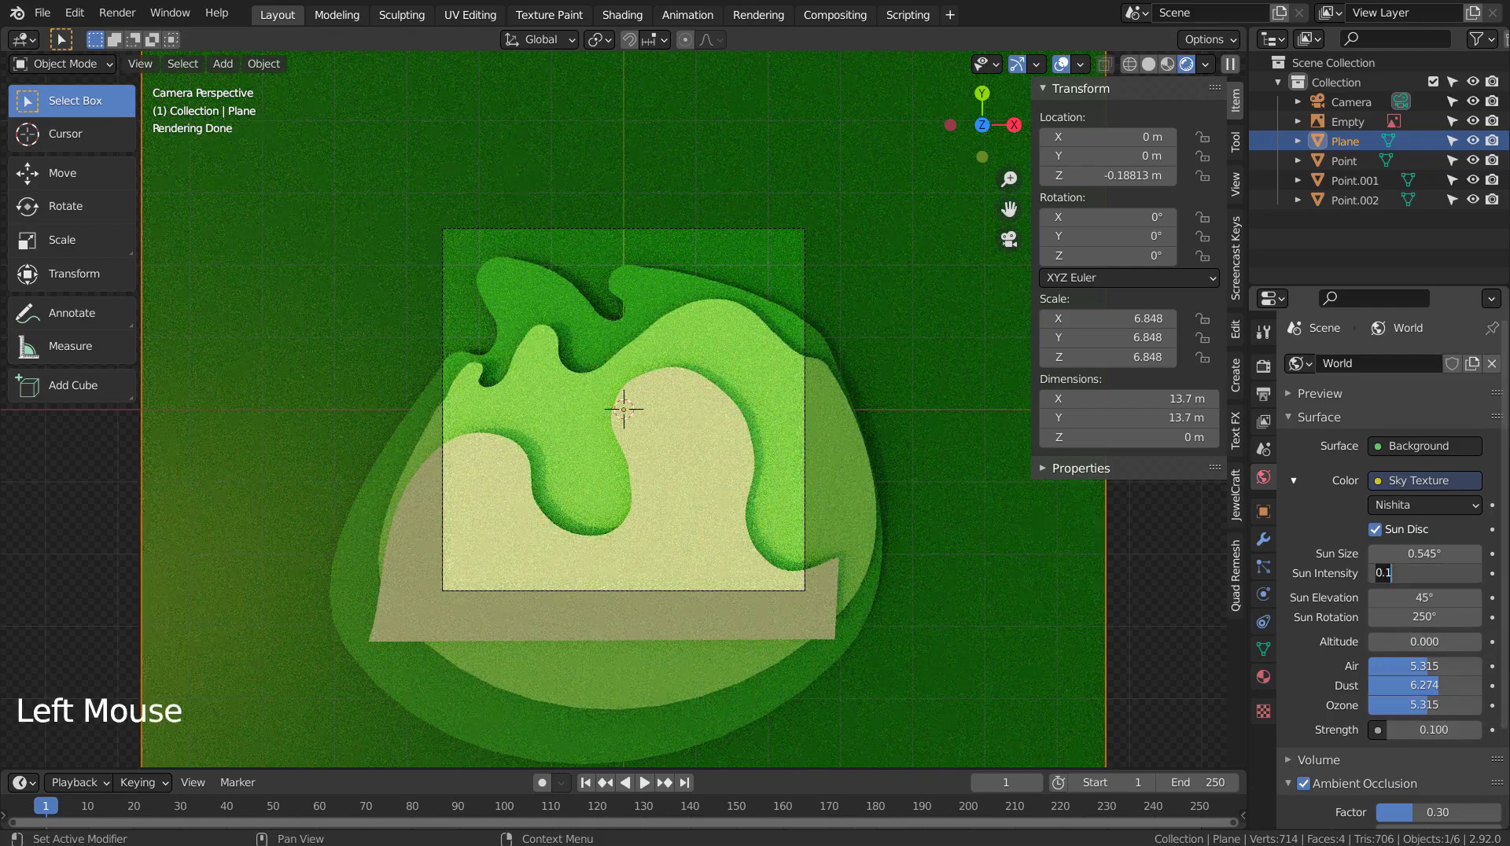
type(".2")
key("Return")
double_click(1423, 573)
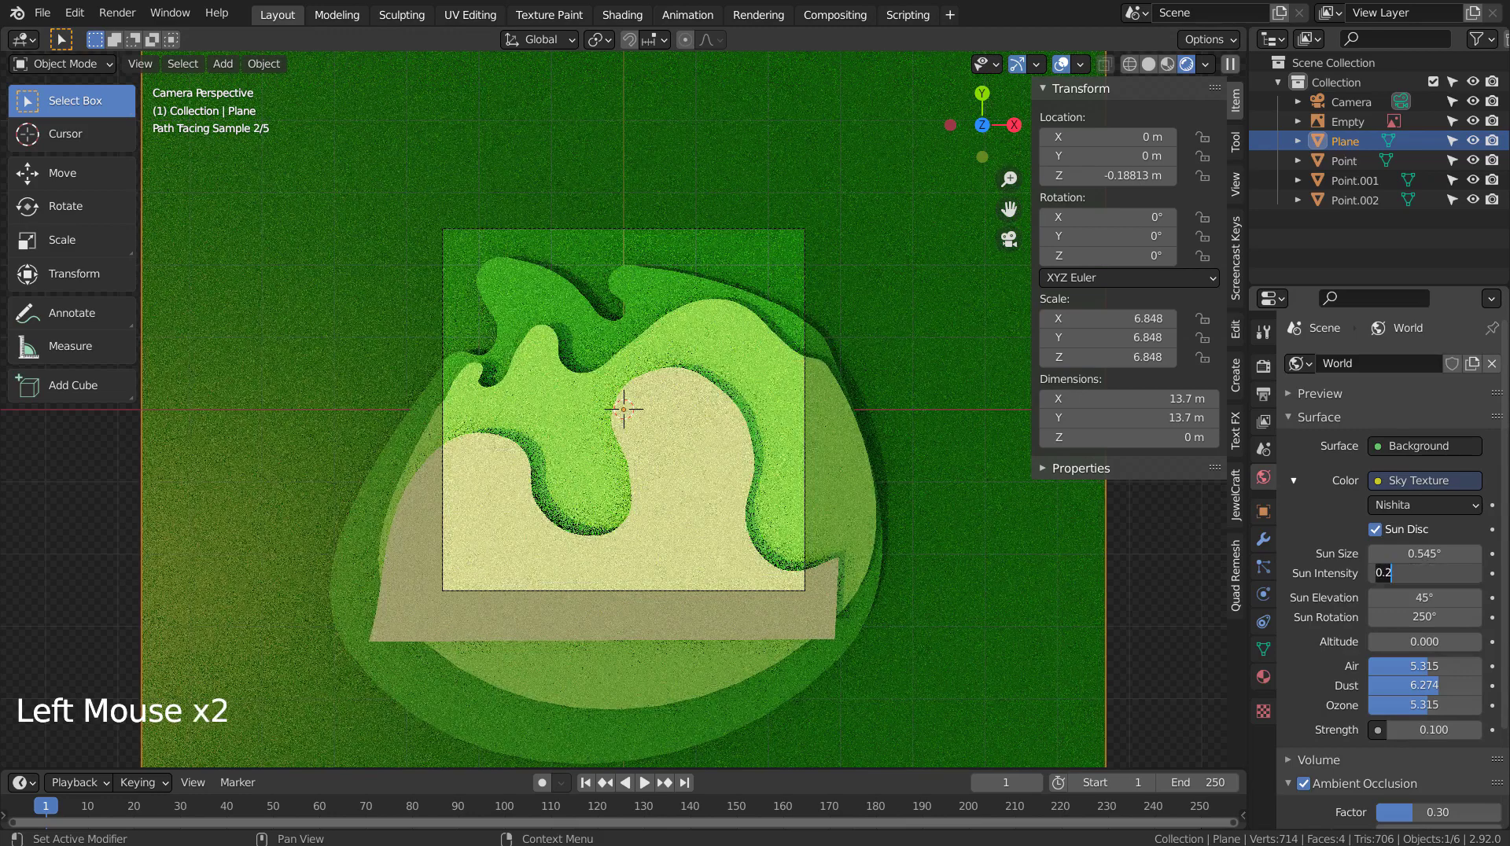
key("BackSpace")
type("3")
key("Return")
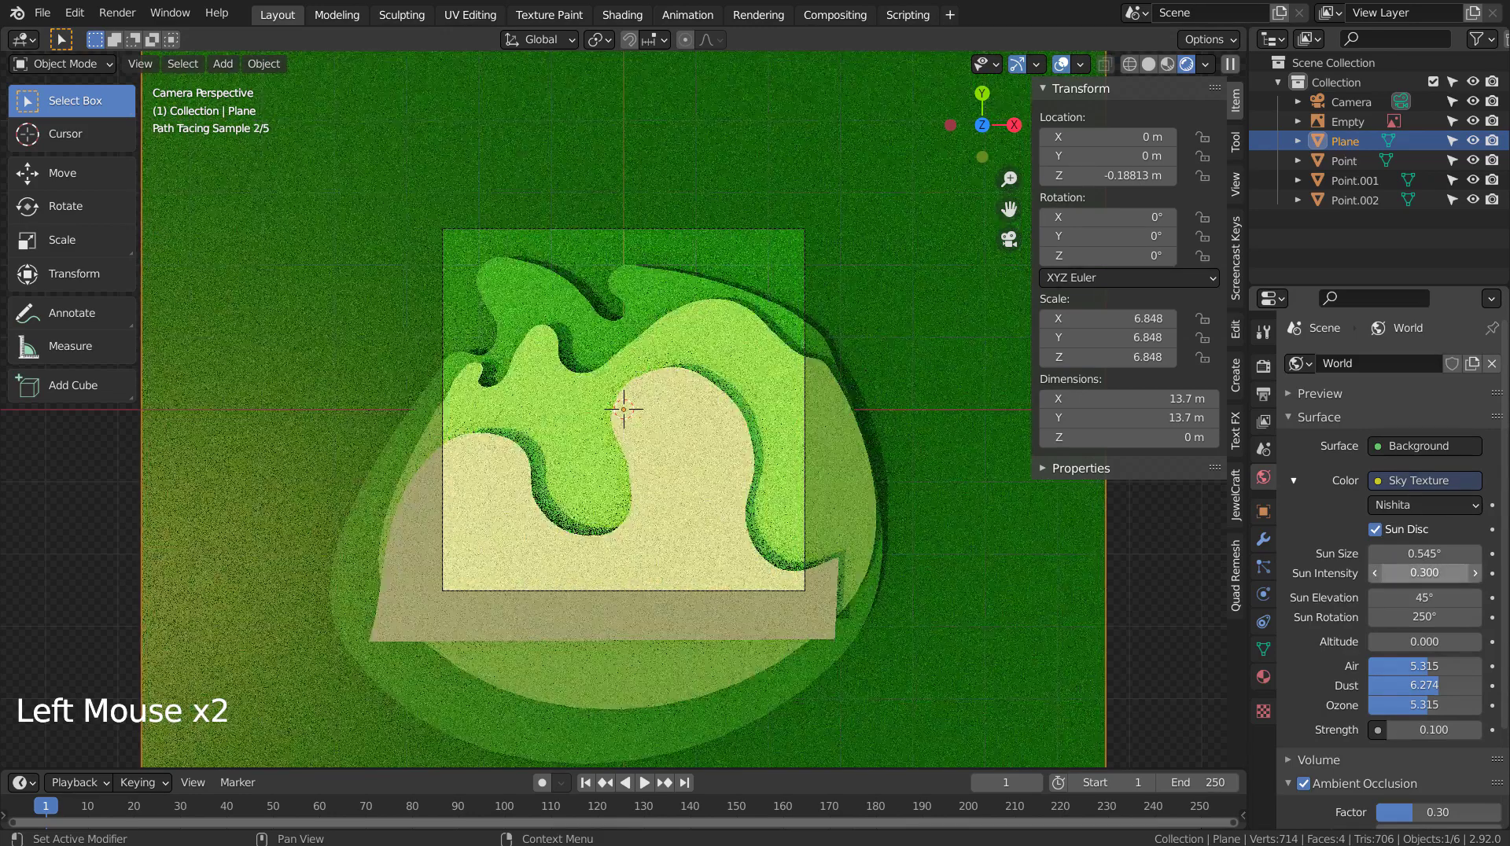
left_click(948, 508)
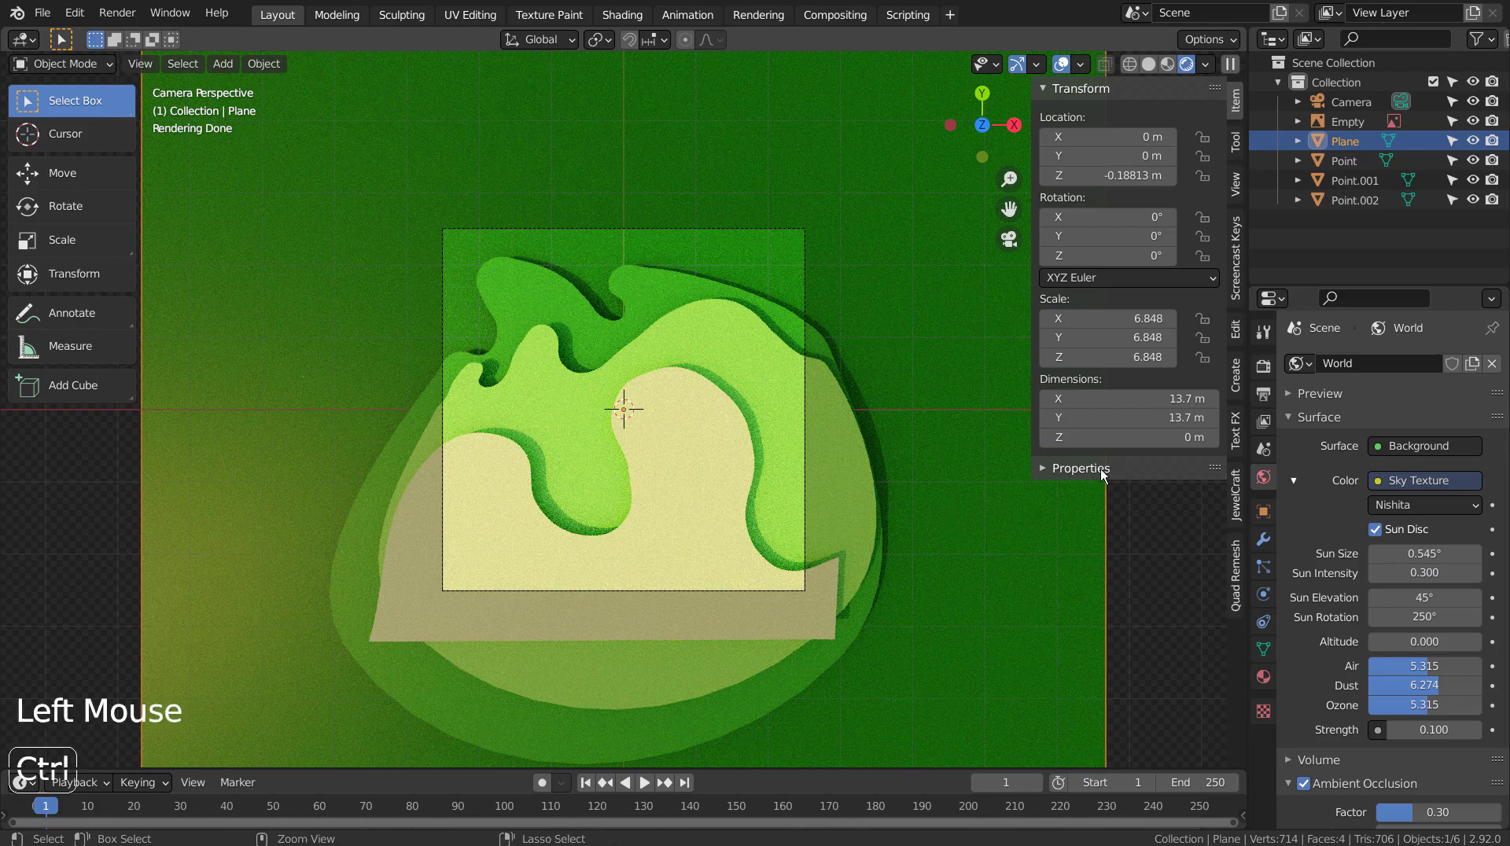
Save blueprint.blend and check the Denoise node in Compositing before returning to Layout.
key("ctrl+s")
left_click(814, 18)
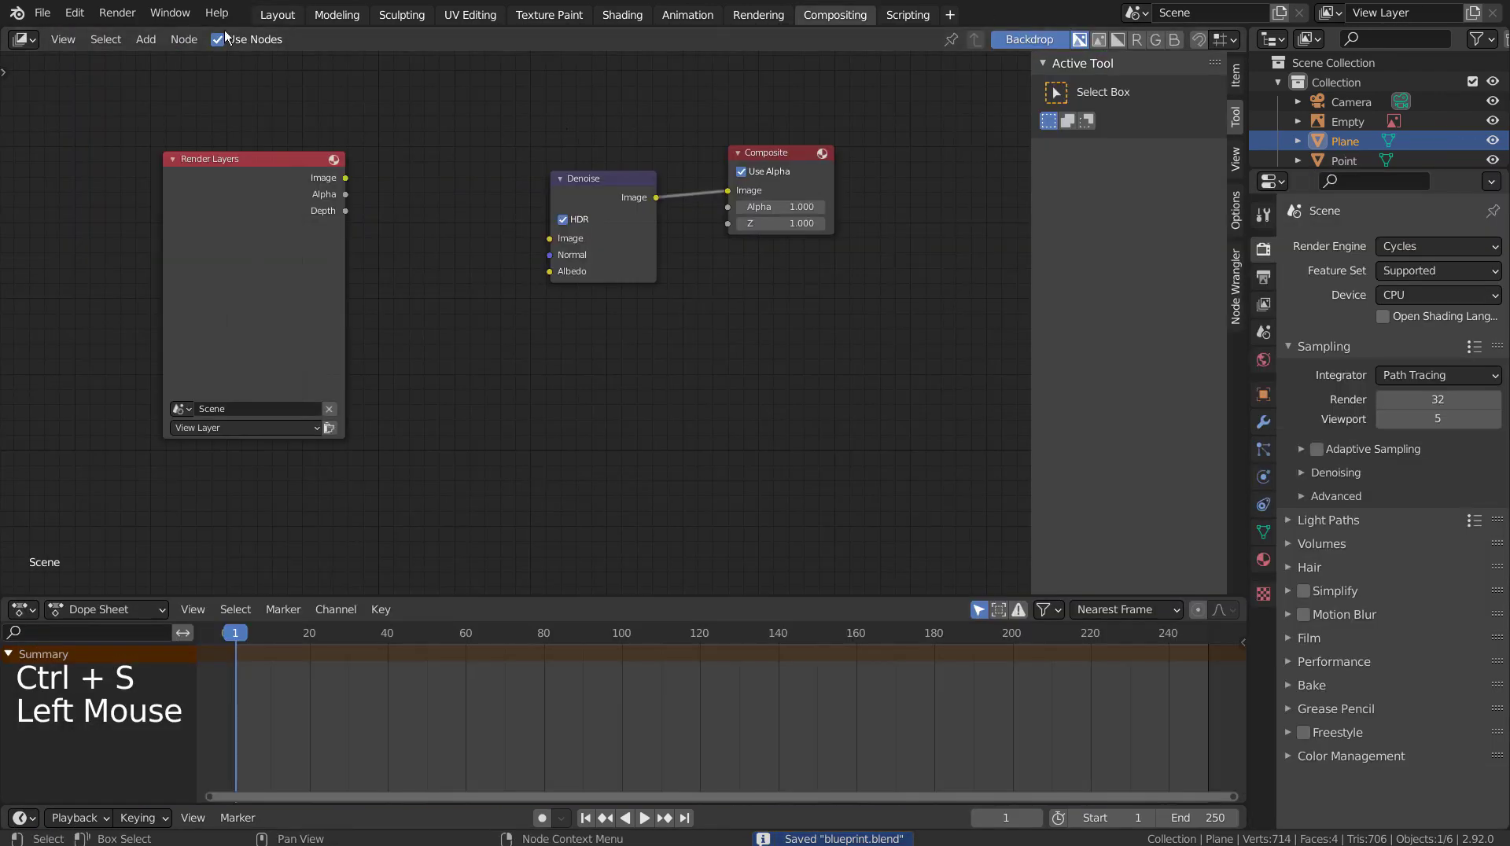
left_click(276, 14)
left_click(277, 14)
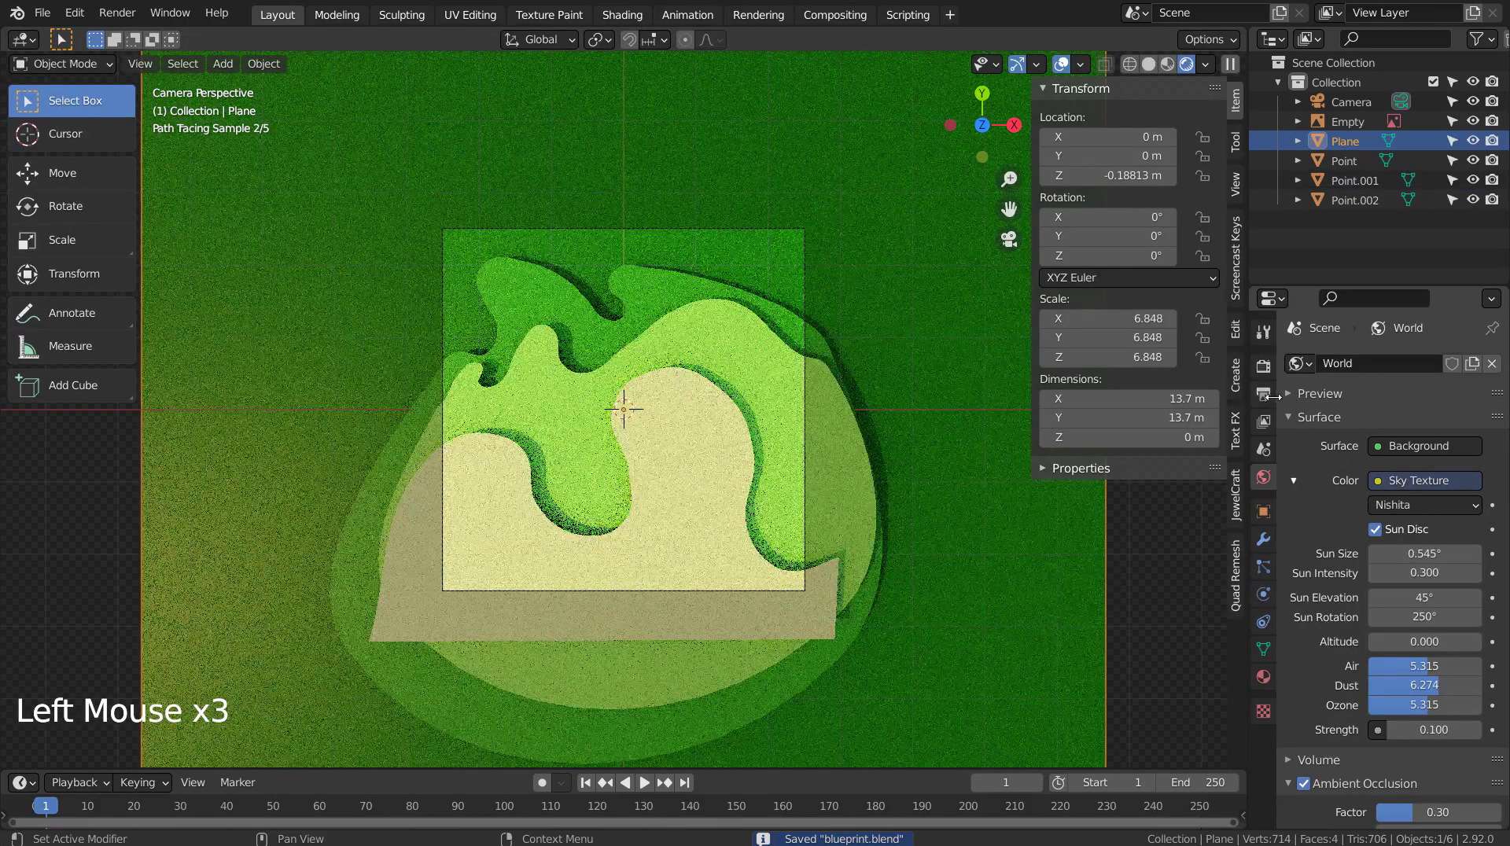
Drop viewport samples to 1, switch to solid shading, save, and render the final image.
left_click(1262, 366)
left_click_drag(1443, 535, 1407, 535)
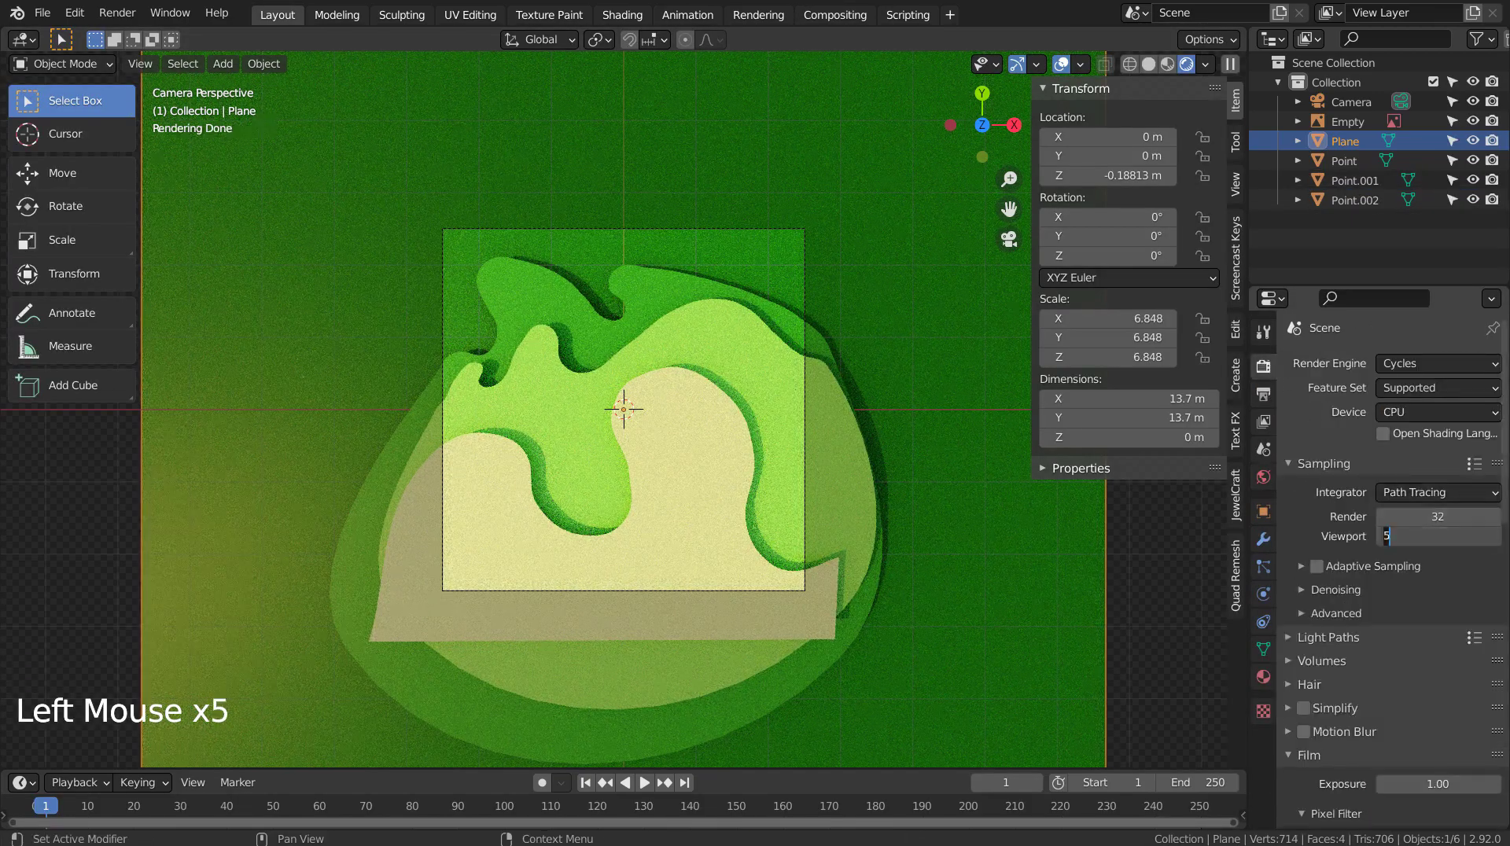
left_click(1149, 65)
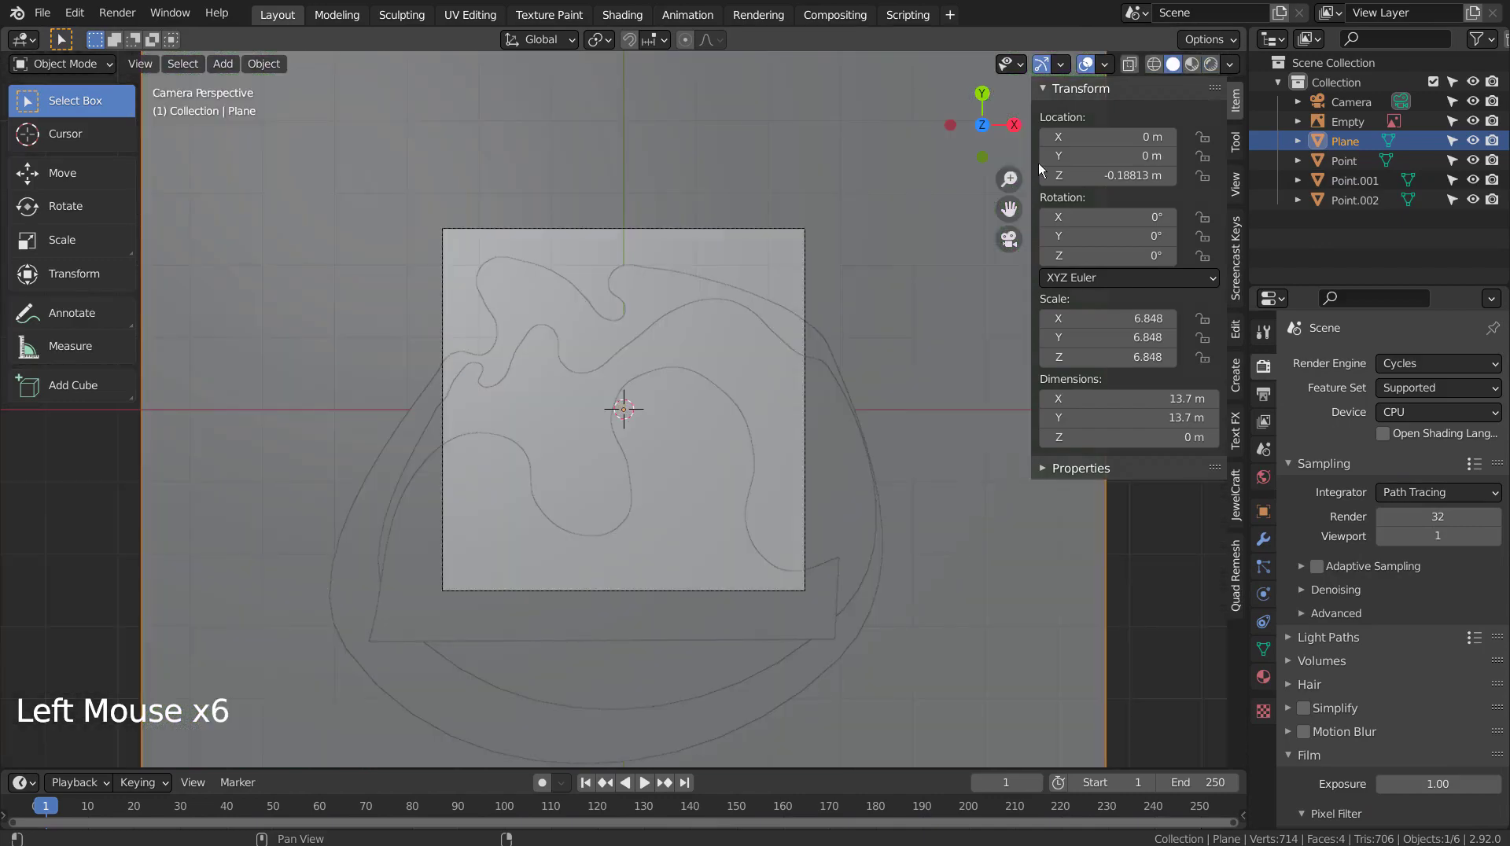
left_click(894, 187)
key("ctrl+s")
key("F12")
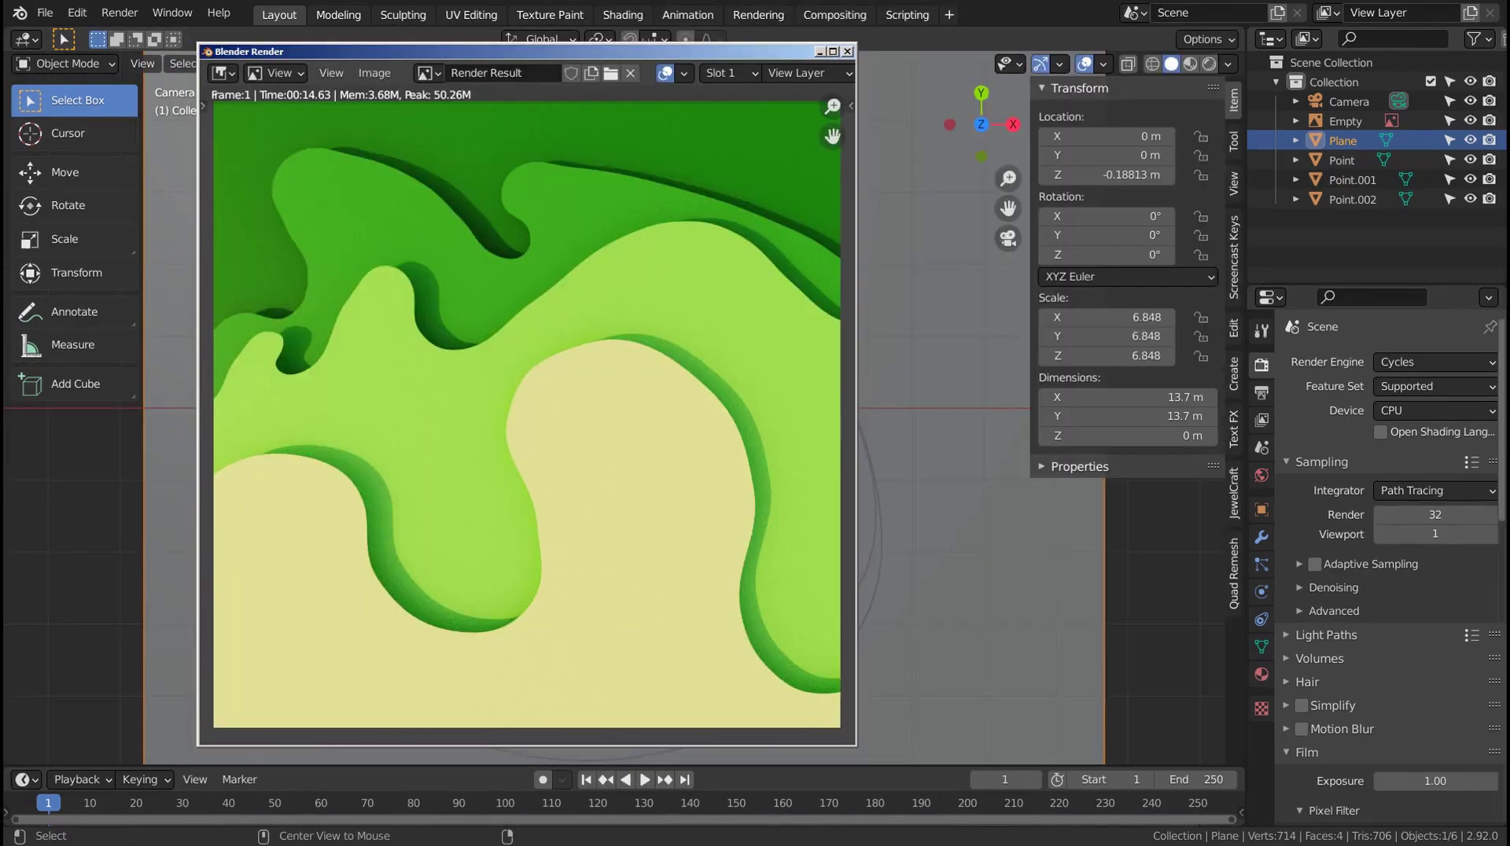